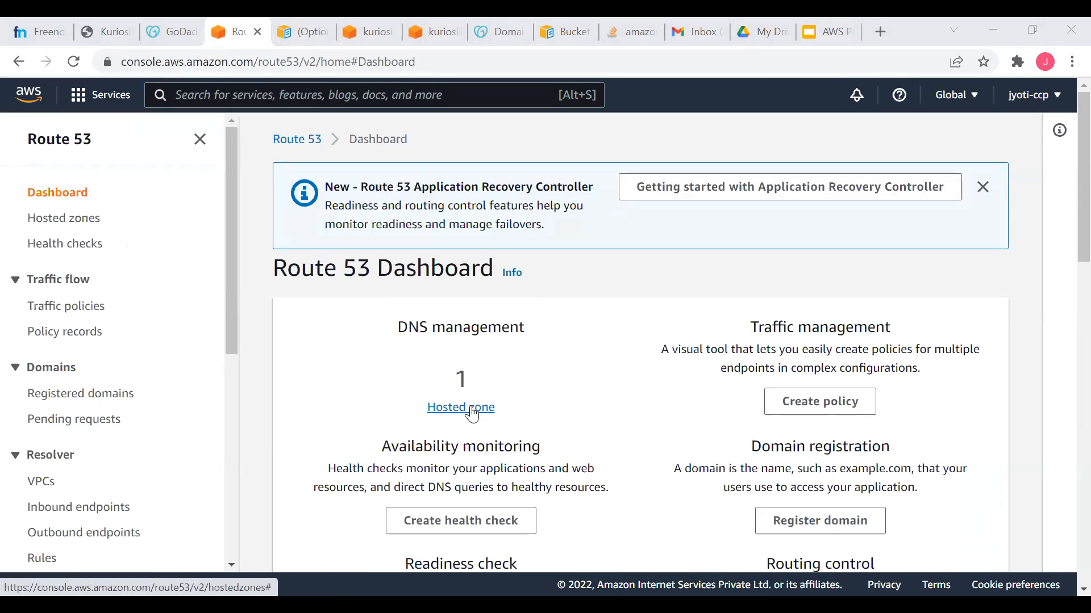
Try to delete the kuriosity.in hosted zone from the hosted zones list, confirming with "delete".
{"action": "left_click", "coordinate": [471, 407]}
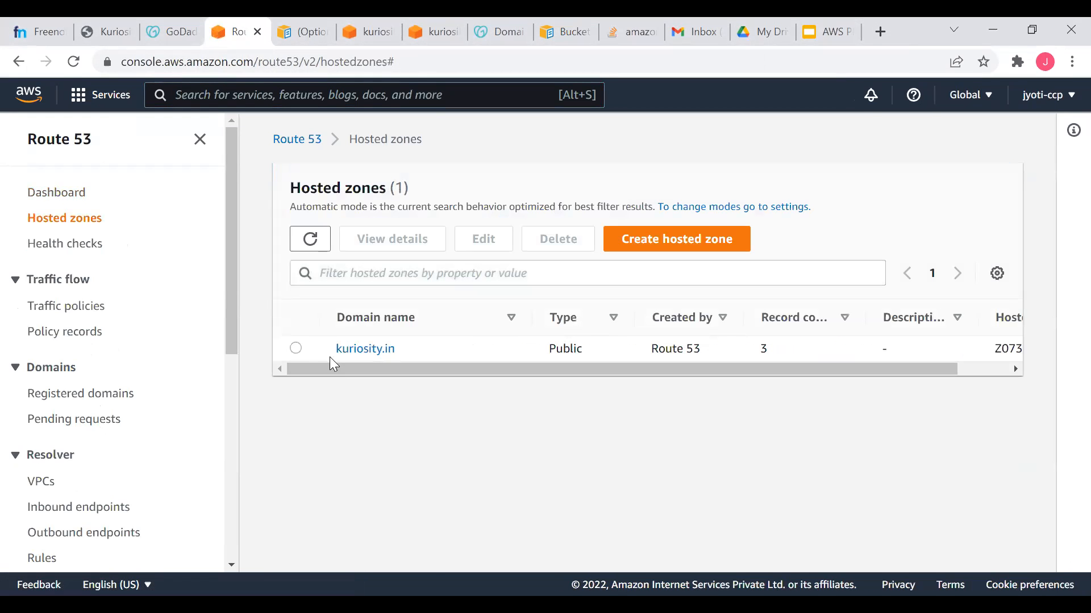
{"action": "left_click", "coordinate": [296, 349]}
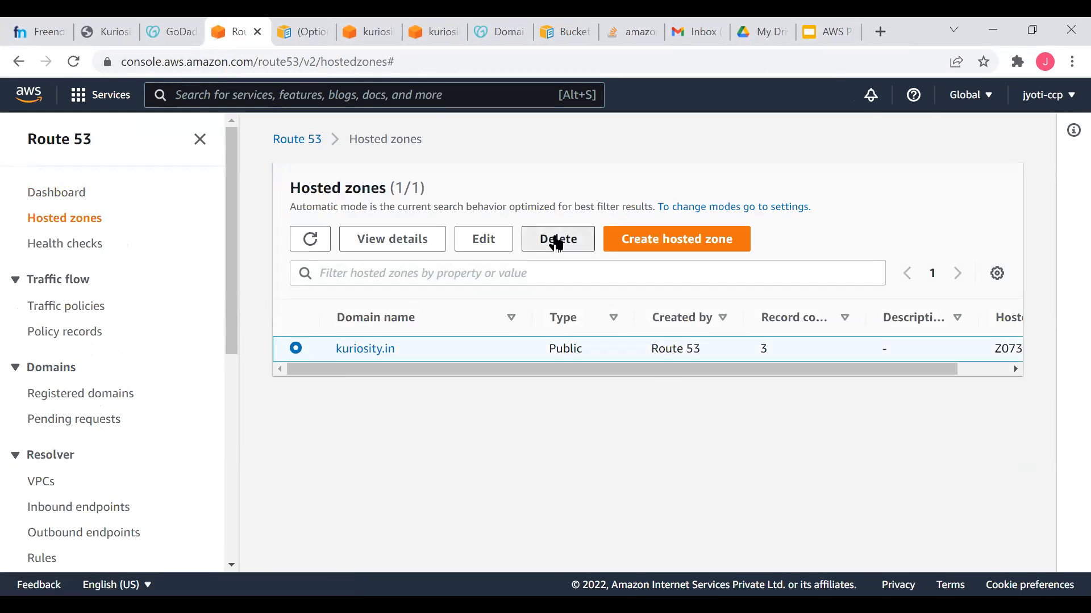
{"action": "left_click", "coordinate": [556, 240]}
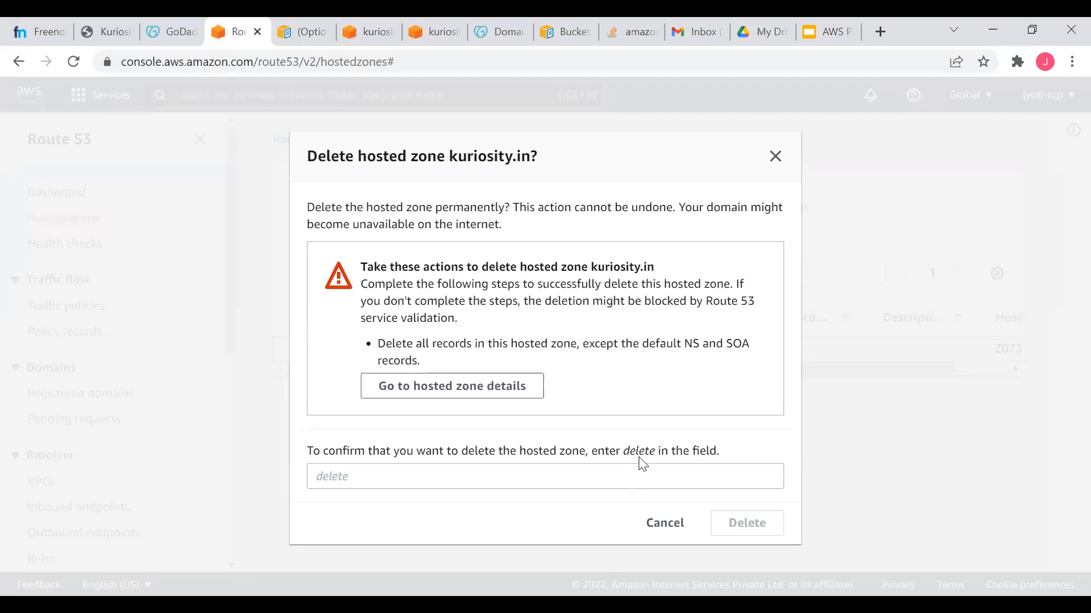
{"action": "left_click", "coordinate": [481, 475]}
{"action": "type", "text": "delete"}
{"action": "left_click", "coordinate": [761, 530]}
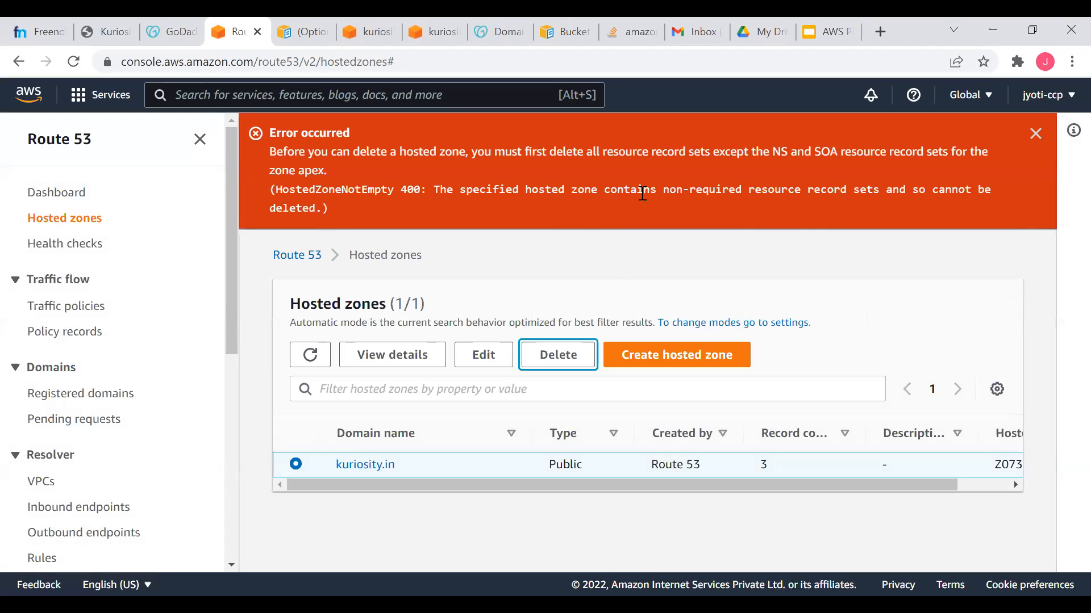
Open the kuriosity.in hosted zone and try selecting its records for deletion, all together and the NS record alone.
{"action": "left_click", "coordinate": [361, 464]}
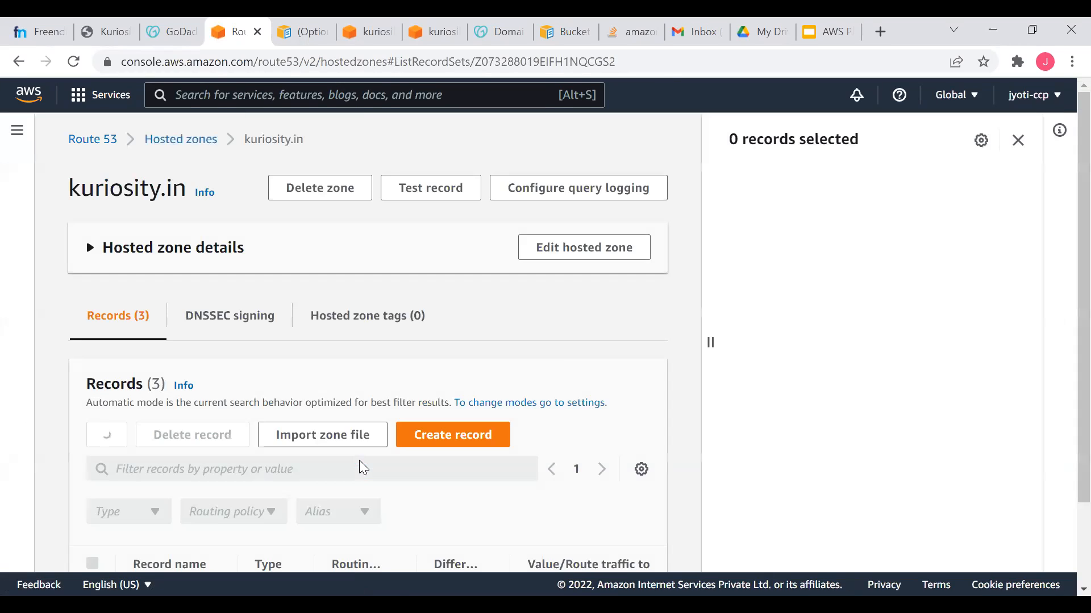
{"action": "scroll", "coordinate": [360, 464], "scroll_direction": "down", "scroll_amount": 2}
{"action": "left_click", "coordinate": [92, 462]}
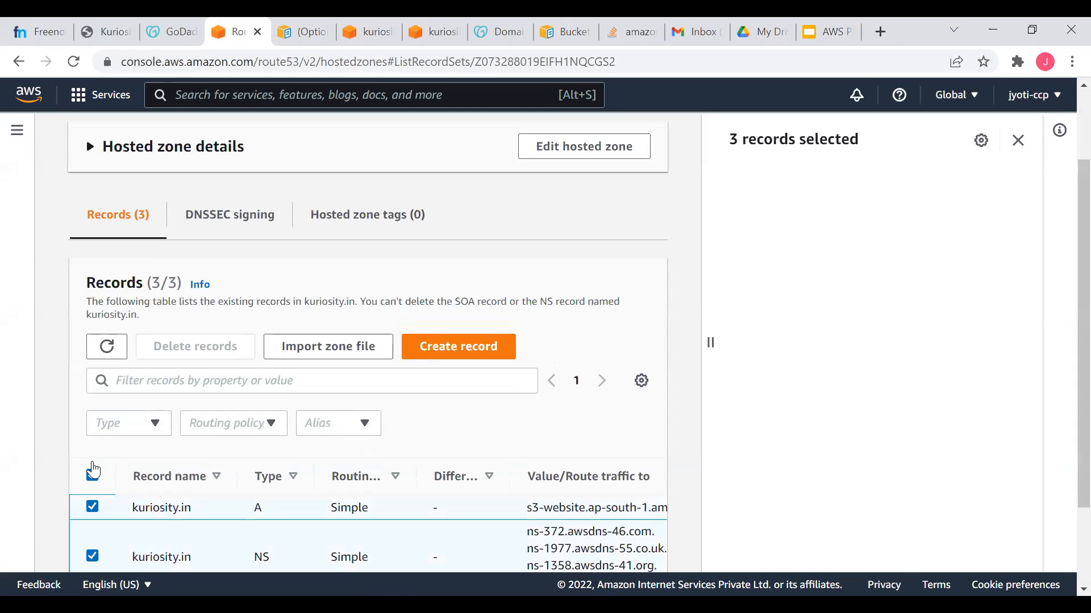
{"action": "scroll", "coordinate": [198, 372], "scroll_direction": "down", "scroll_amount": 2}
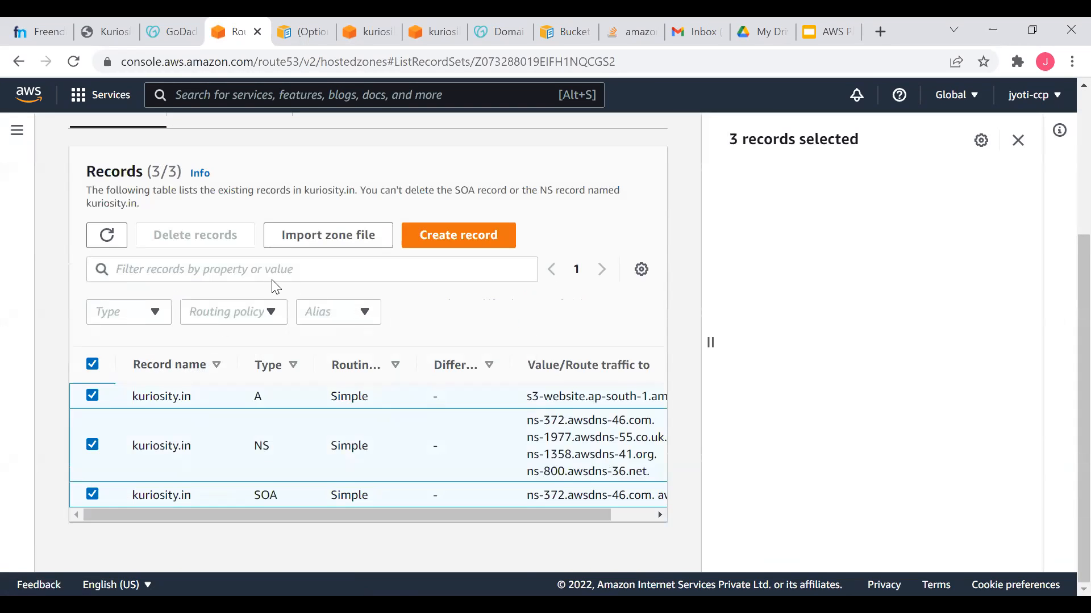
{"action": "left_click", "coordinate": [92, 494]}
{"action": "left_click", "coordinate": [92, 445]}
{"action": "left_click", "coordinate": [92, 396]}
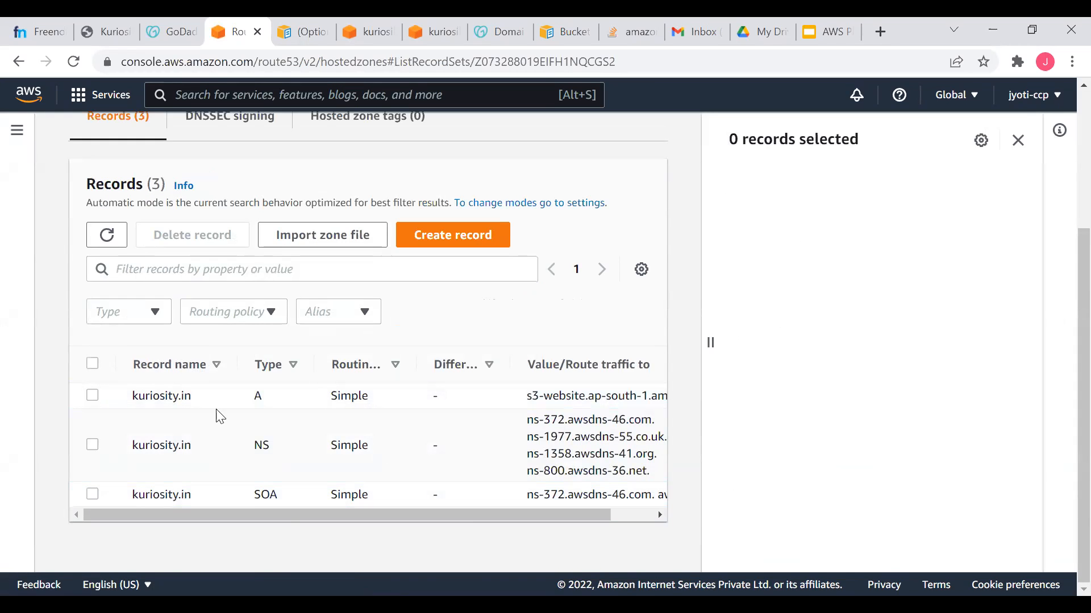
{"action": "left_click", "coordinate": [93, 446]}
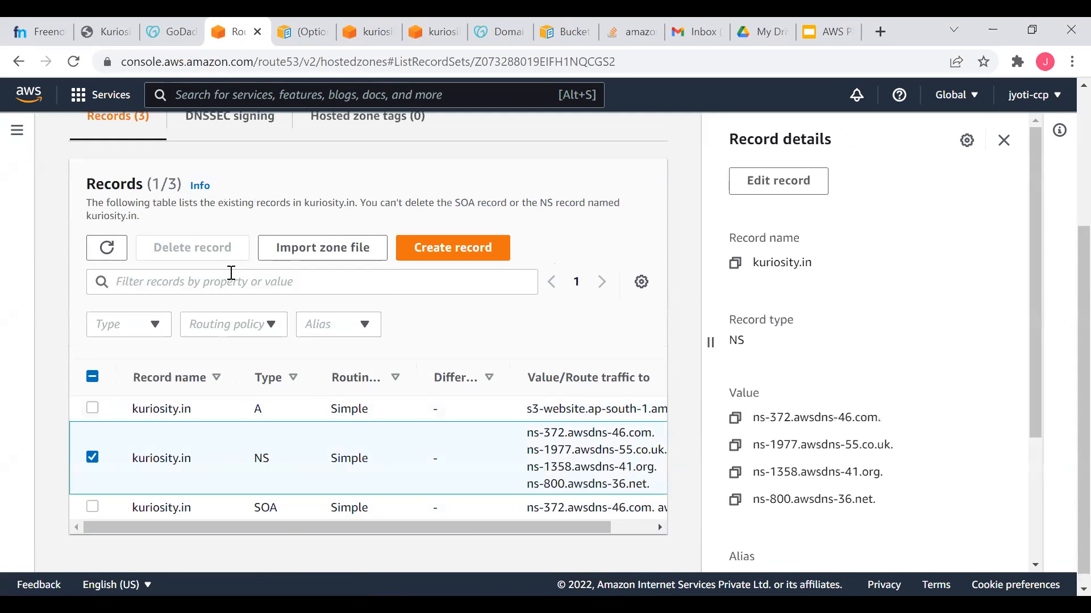
{"action": "scroll", "coordinate": [208, 285], "scroll_direction": "up", "scroll_amount": 3}
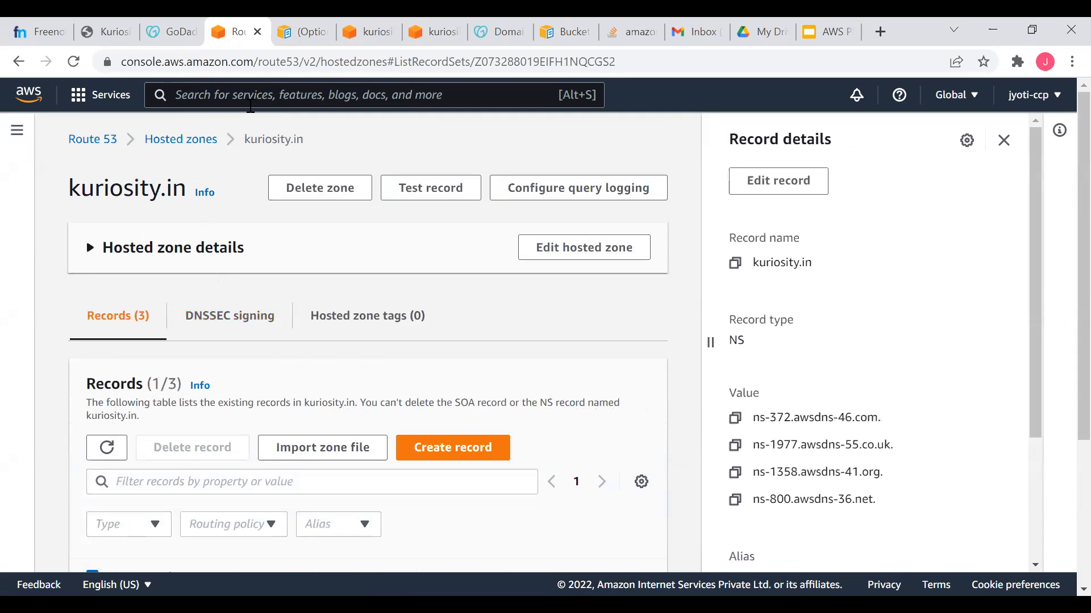
Search the console for s3 and open the S3 bucket list.
{"action": "type", "text": "s3"}
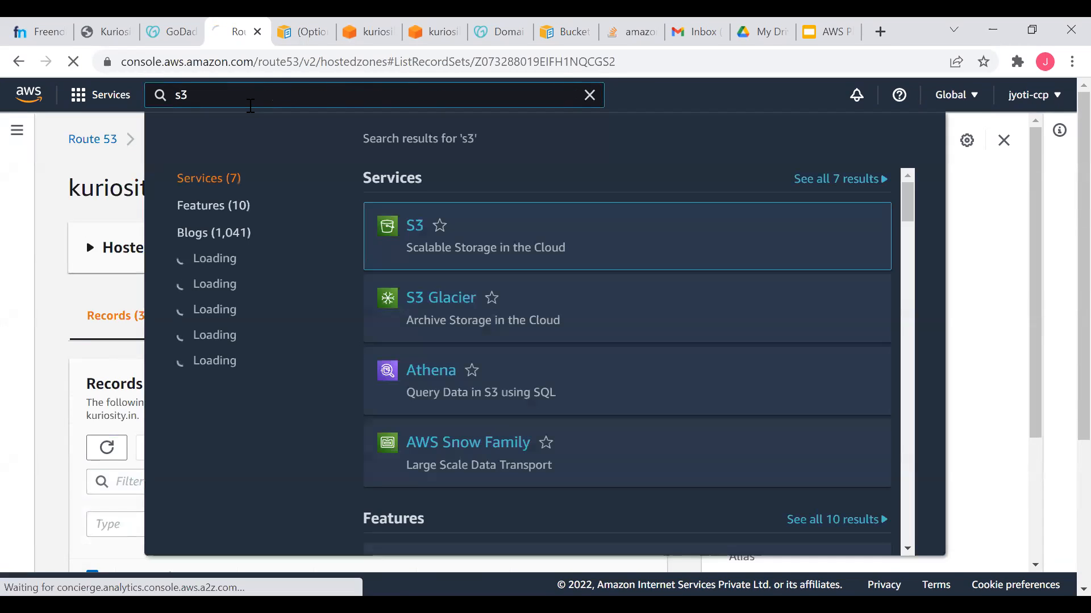
{"action": "left_click", "coordinate": [477, 247]}
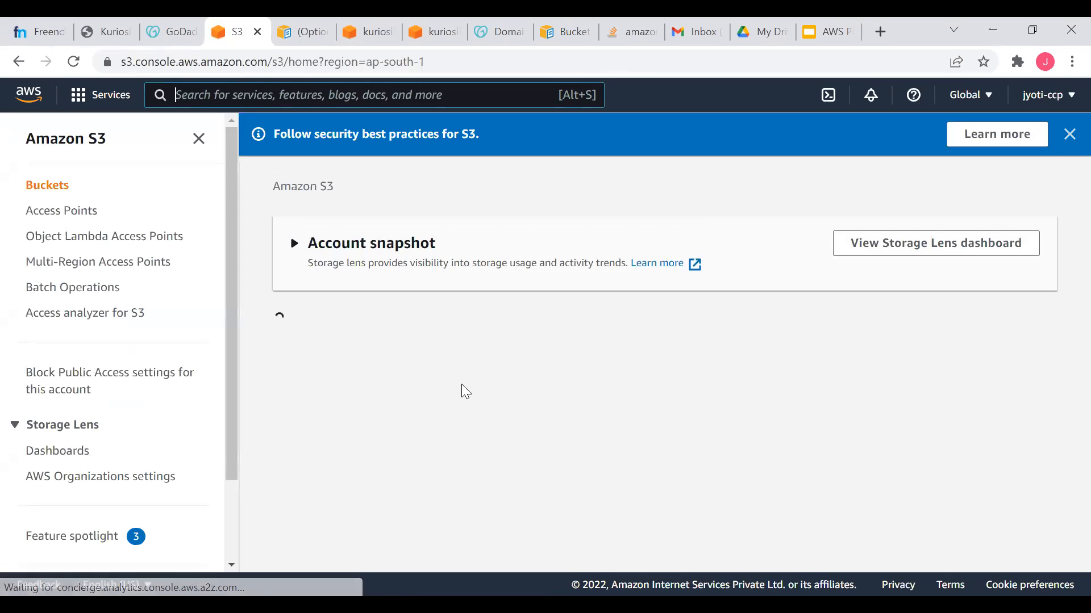
{"action": "scroll", "coordinate": [375, 487], "scroll_direction": "down", "scroll_amount": 1}
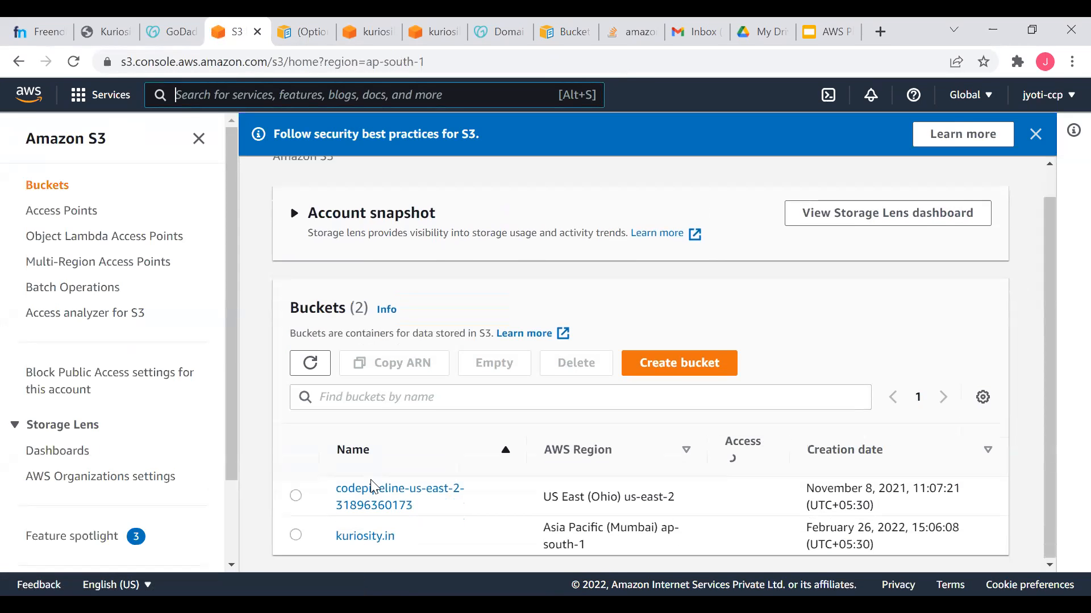
Empty the kuriosity.in bucket, confirming with "permanently delete", and return to the bucket list.
{"action": "left_click", "coordinate": [294, 534]}
{"action": "left_click", "coordinate": [513, 409]}
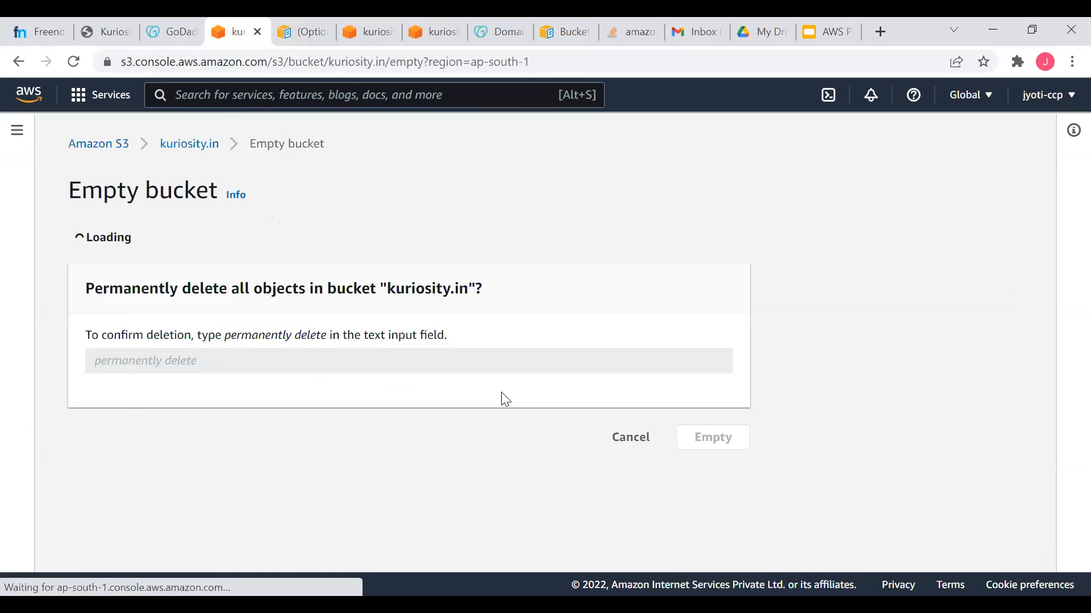
{"action": "scroll", "coordinate": [366, 520], "scroll_direction": "down", "scroll_amount": 1}
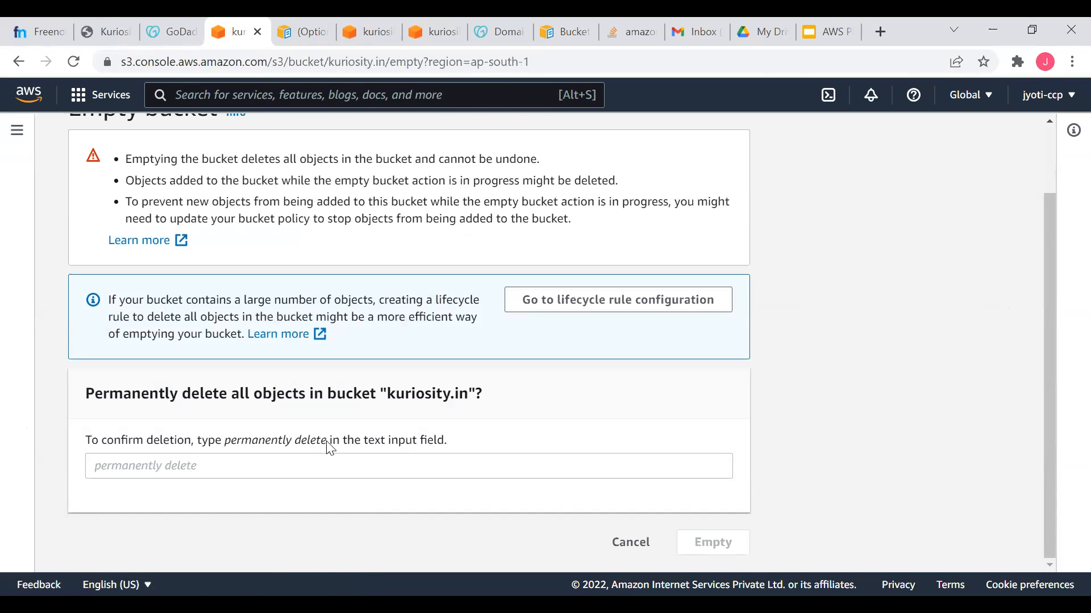
{"action": "left_click_drag", "start_coordinate": [327, 442], "coordinate": [228, 448]}
{"action": "key", "text": "ctrl+c"}
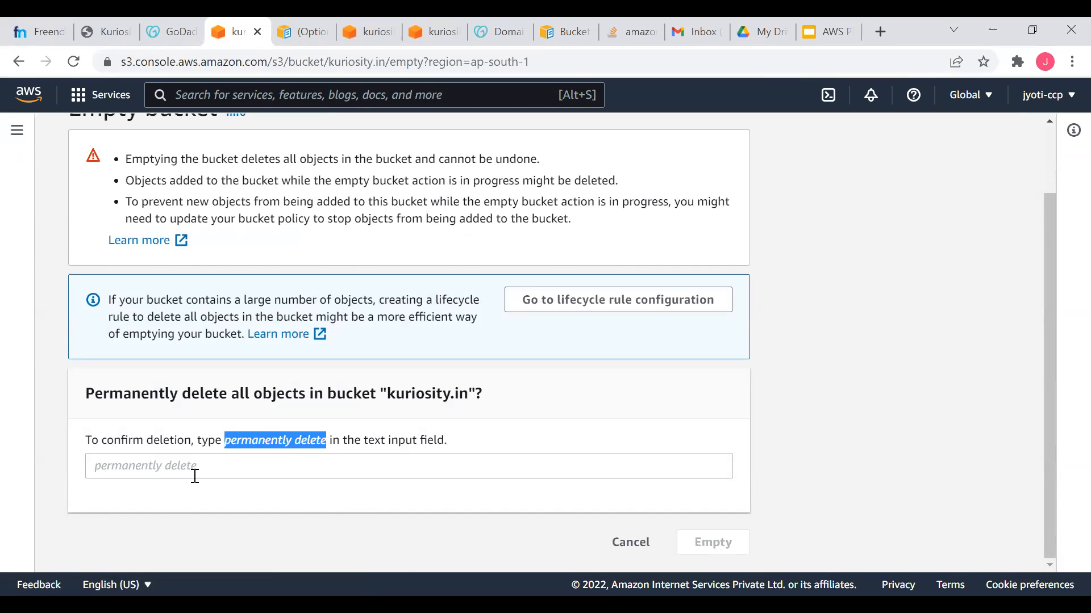
{"action": "left_click", "coordinate": [179, 465]}
{"action": "key", "text": "ctrl+v"}
{"action": "left_click", "coordinate": [717, 547]}
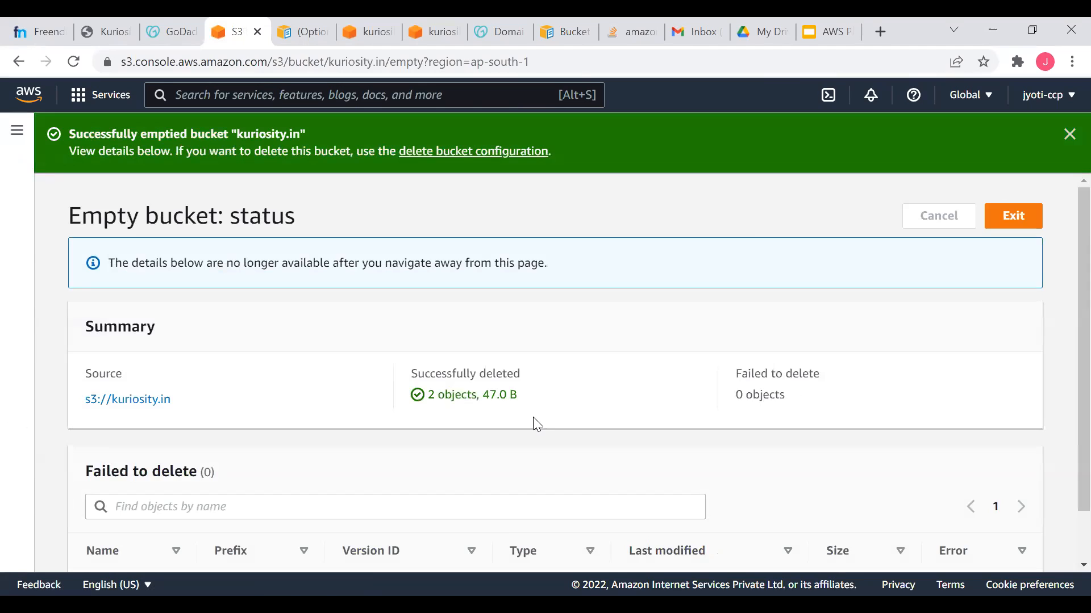
{"action": "scroll", "coordinate": [537, 424], "scroll_direction": "down", "scroll_amount": 1}
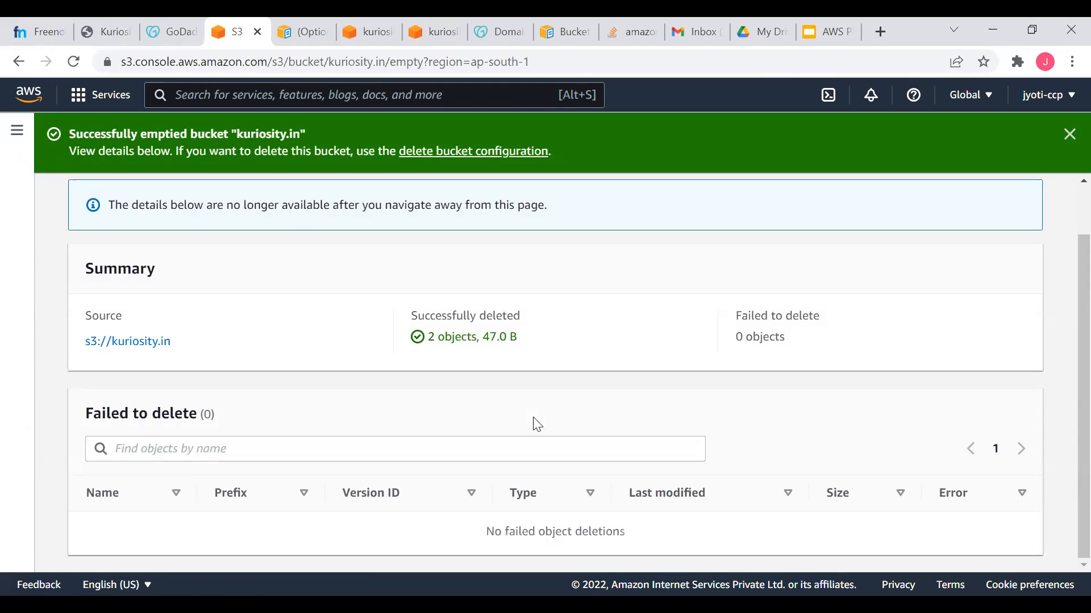
{"action": "scroll", "coordinate": [437, 335], "scroll_direction": "up", "scroll_amount": 1}
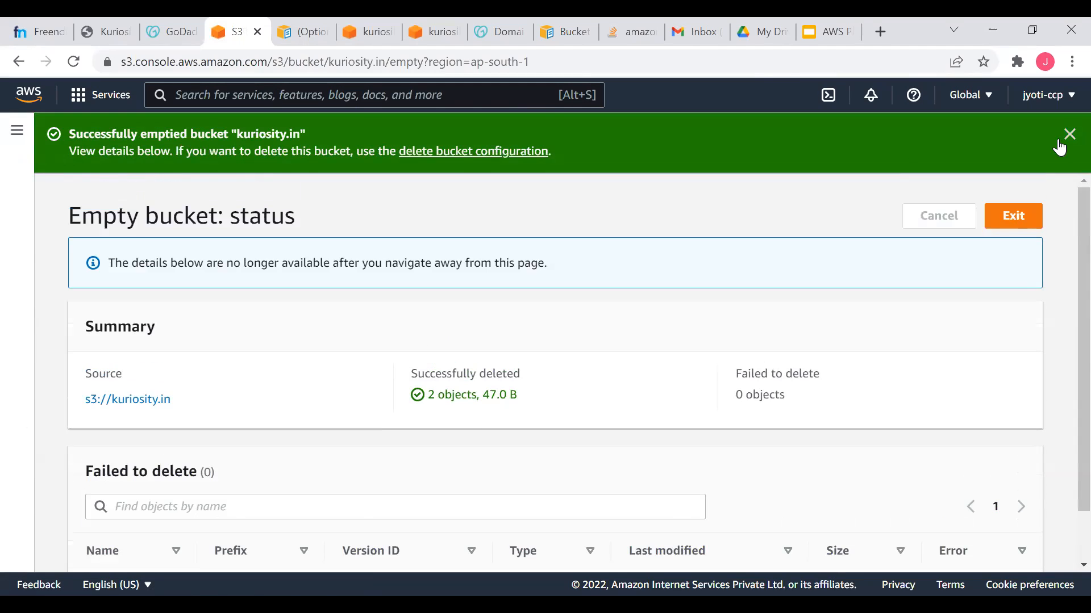
{"action": "left_click", "coordinate": [1012, 217]}
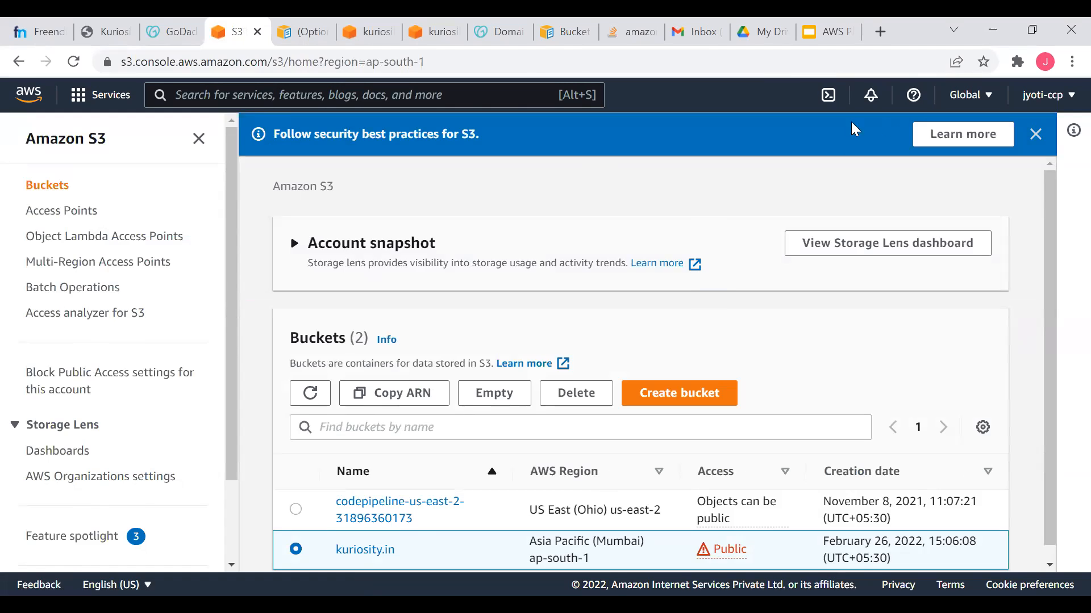
Delete the kuriosity.in bucket, confirming with the bucket name kuriosity.in.
{"action": "left_click", "coordinate": [576, 394]}
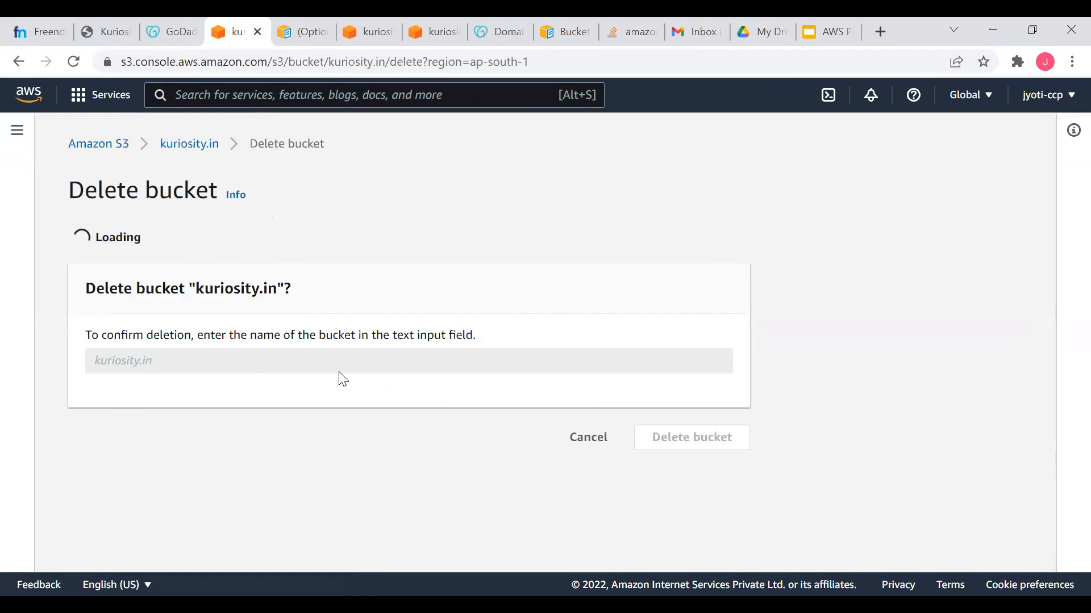
{"action": "left_click", "coordinate": [190, 469]}
{"action": "type", "text": "k"}
{"action": "key", "text": "BackSpace"}
{"action": "key", "text": "BackSpace"}
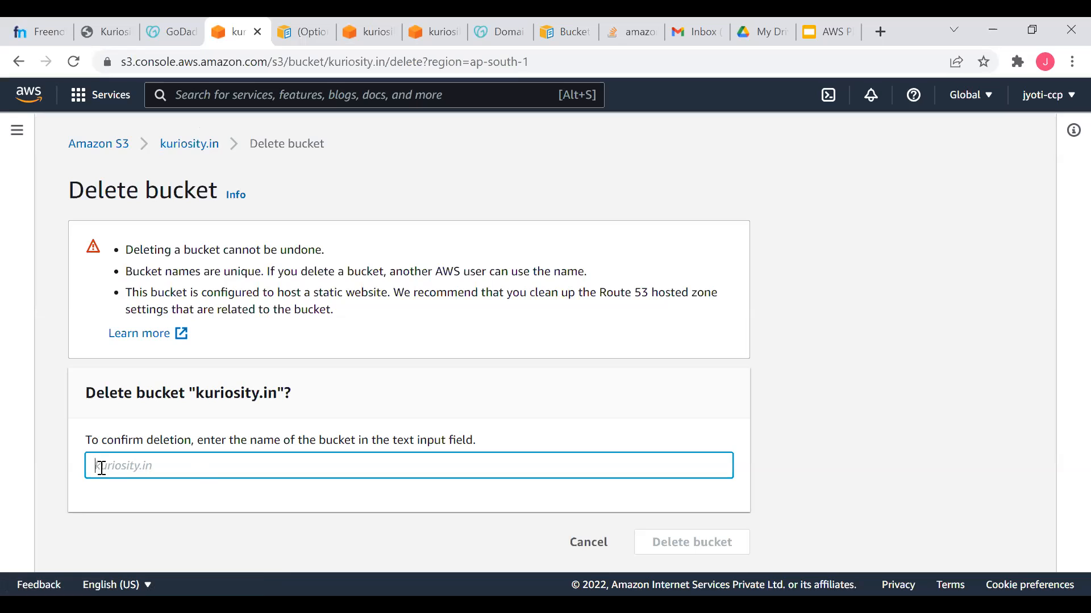
{"action": "type", "text": "kuriosity.in"}
{"action": "left_click", "coordinate": [707, 543]}
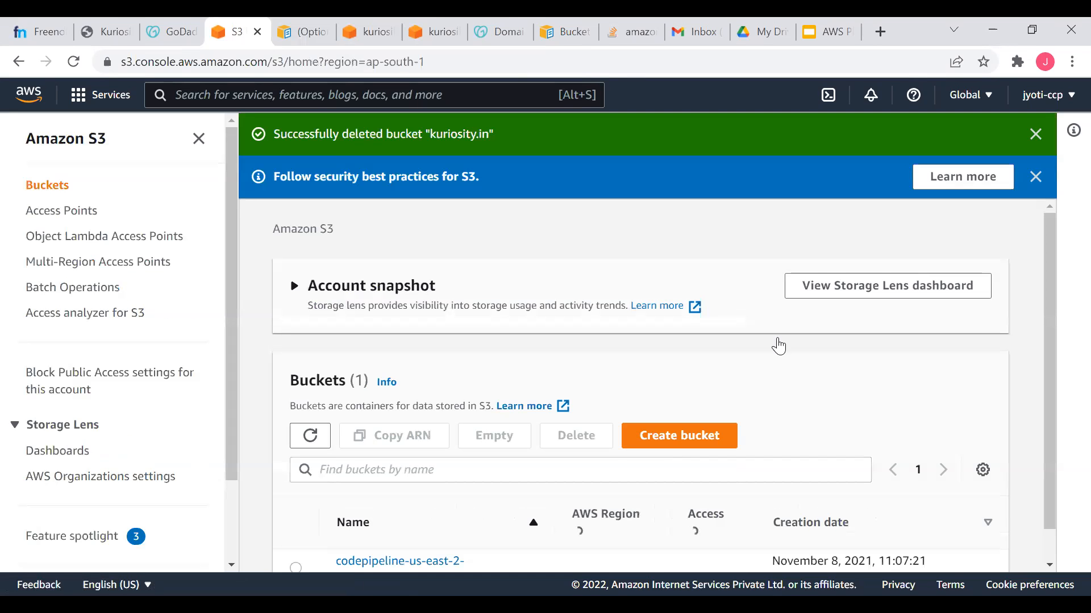
{"action": "scroll", "coordinate": [770, 390], "scroll_direction": "down", "scroll_amount": 1}
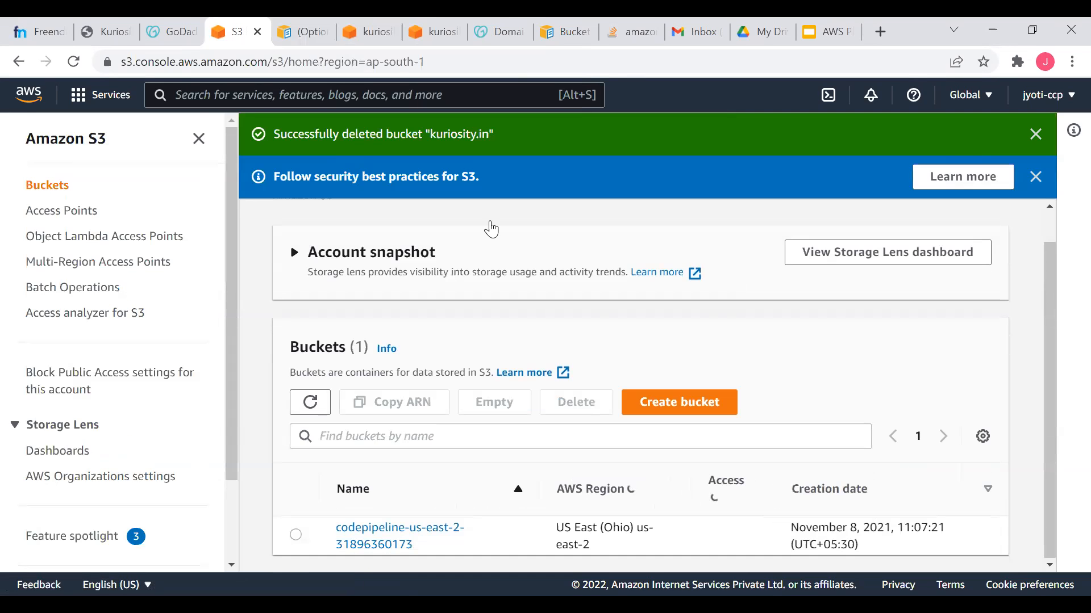
Search the console for Route 53 and open its list of hosted zones.
{"action": "left_click", "coordinate": [197, 108]}
{"action": "type", "text": "A"}
{"action": "key", "text": "BackSpace"}
{"action": "type", "text": "Route 53"}
{"action": "key", "text": "Return"}
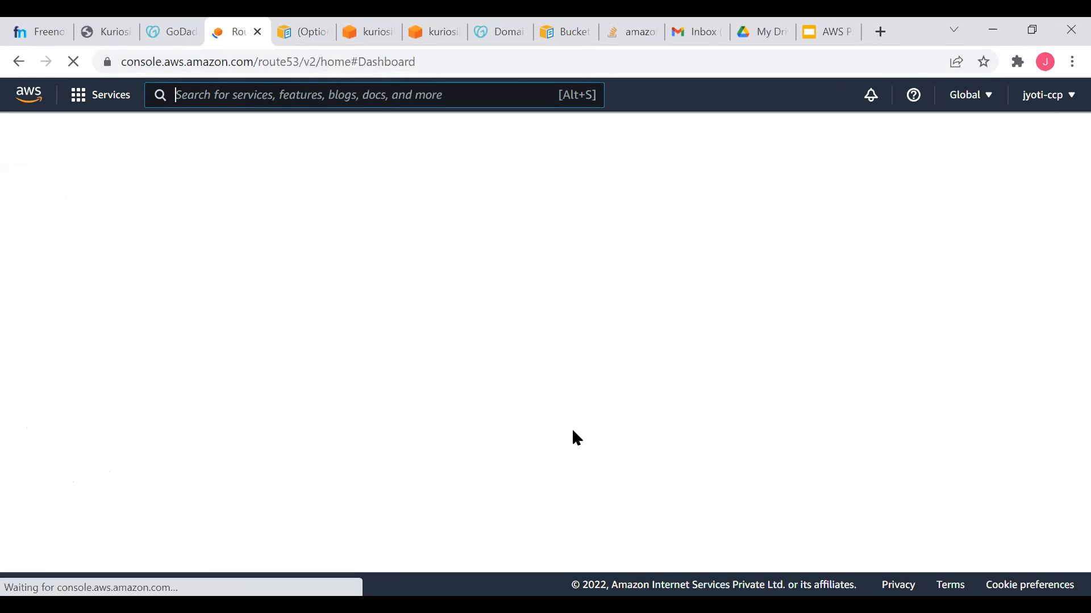
{"action": "scroll", "coordinate": [572, 427], "scroll_direction": "down", "scroll_amount": 4}
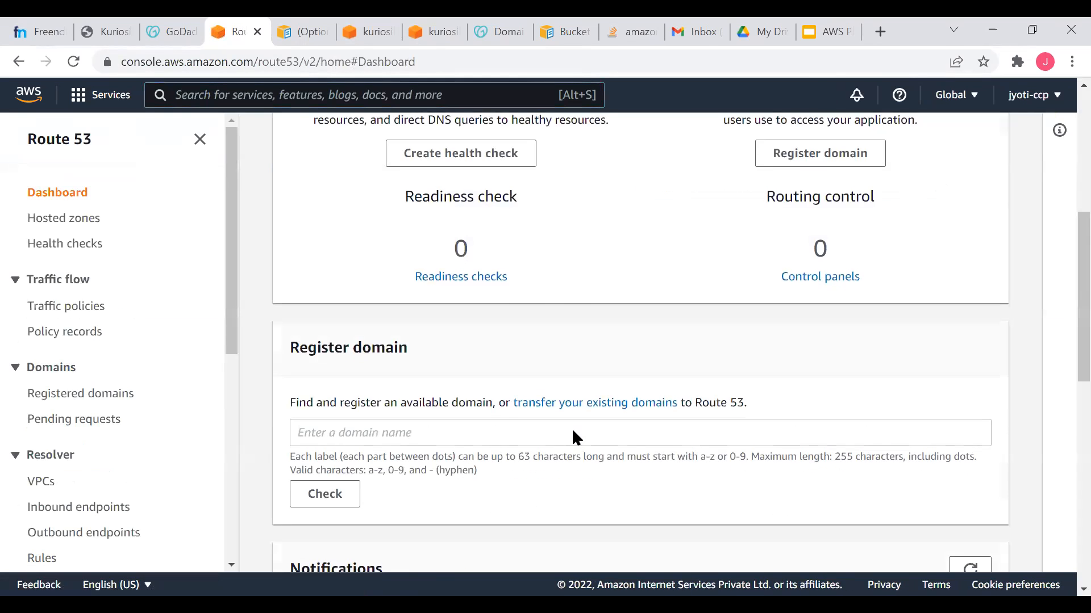
{"action": "scroll", "coordinate": [477, 298], "scroll_direction": "up", "scroll_amount": 4}
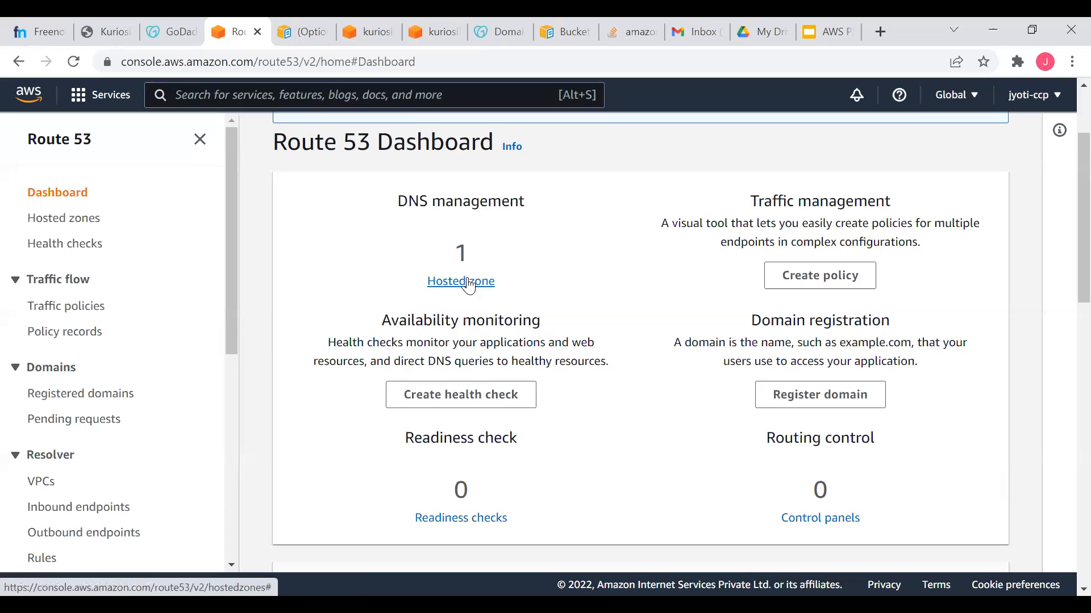
{"action": "left_click", "coordinate": [461, 280]}
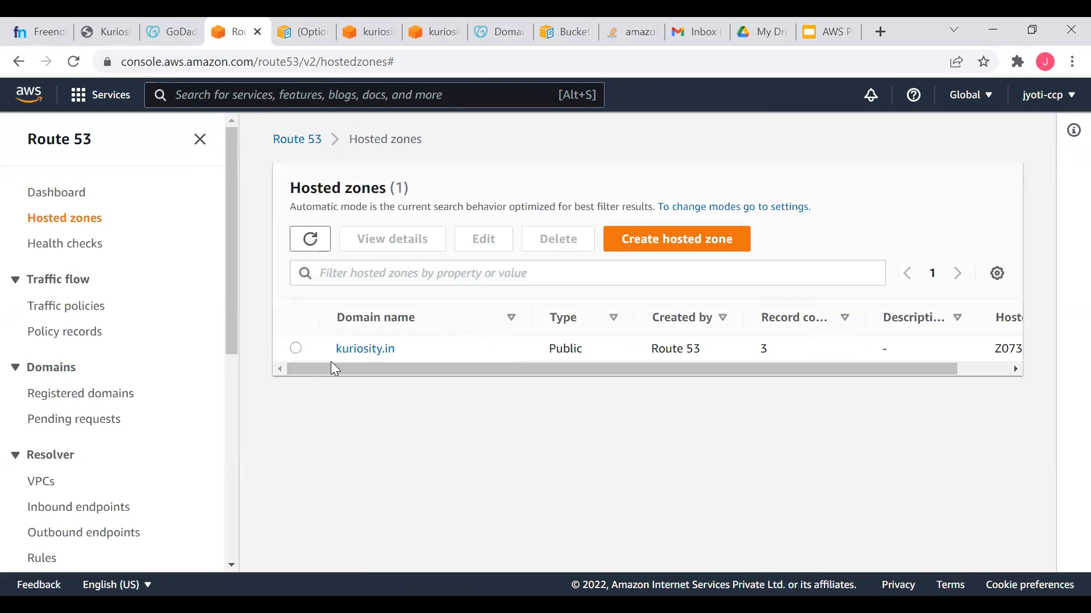
Request deletion of the kuriosity.in hosted zone and go to the zone's details from the deletion warning.
{"action": "left_click", "coordinate": [296, 349]}
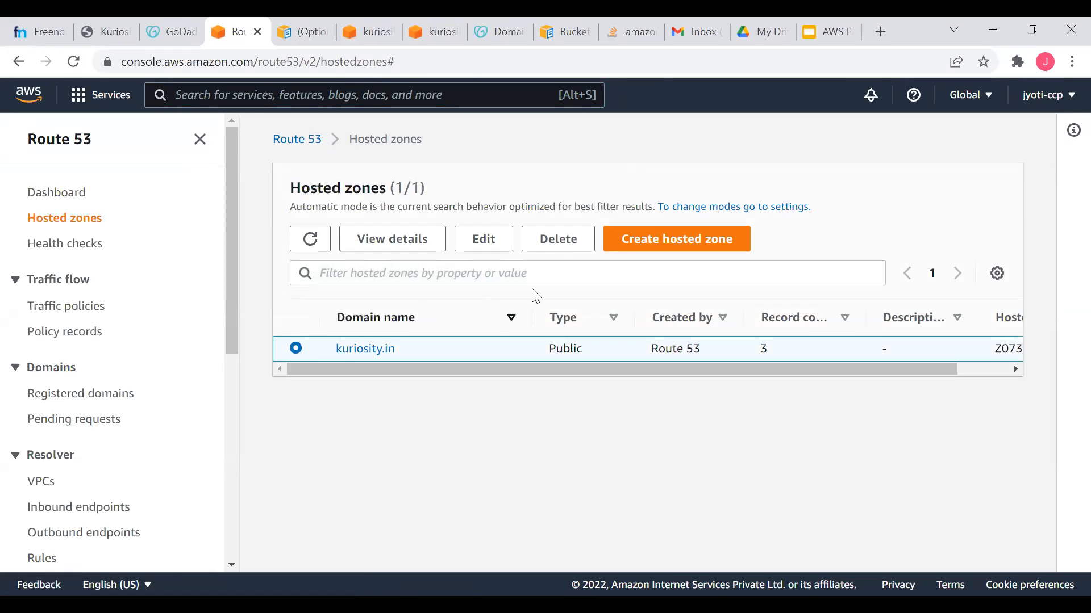
{"action": "left_click", "coordinate": [555, 254]}
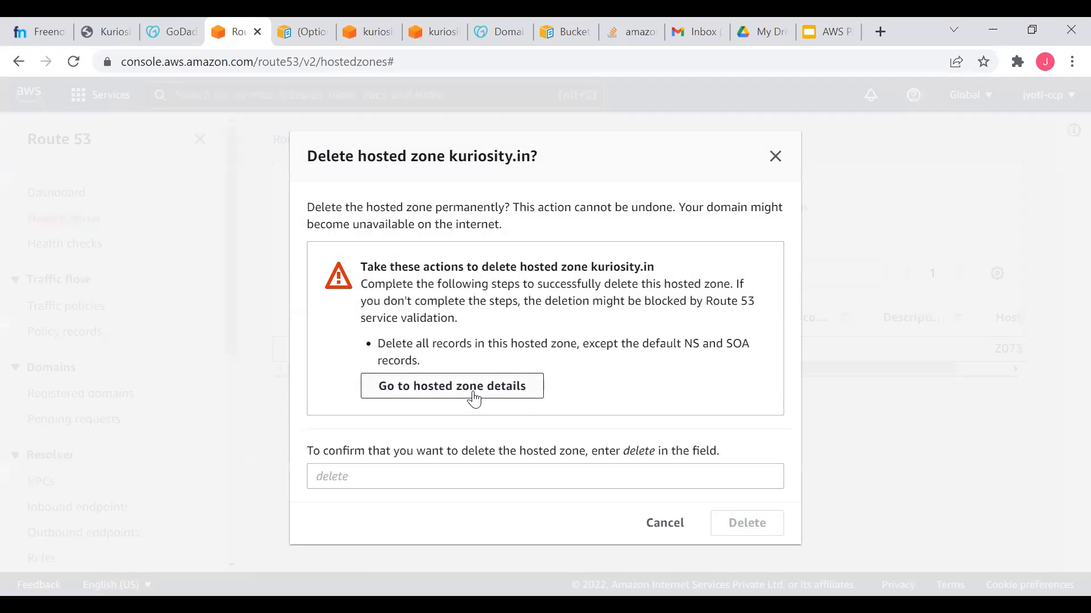
{"action": "left_click", "coordinate": [472, 392]}
{"action": "scroll", "coordinate": [473, 398], "scroll_direction": "down", "scroll_amount": 2}
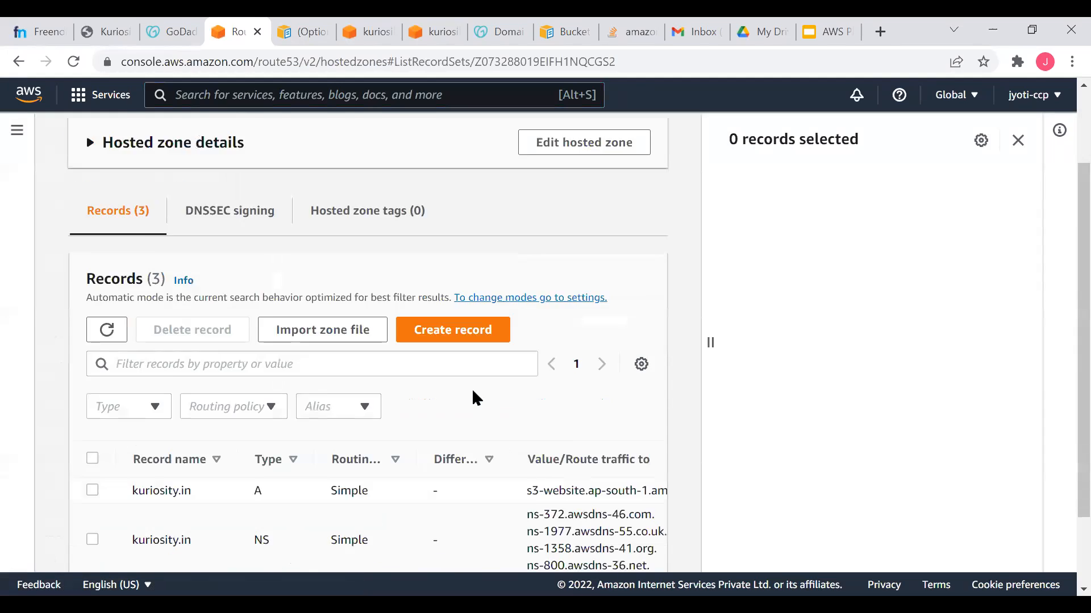
{"action": "scroll", "coordinate": [473, 391], "scroll_direction": "down", "scroll_amount": 2}
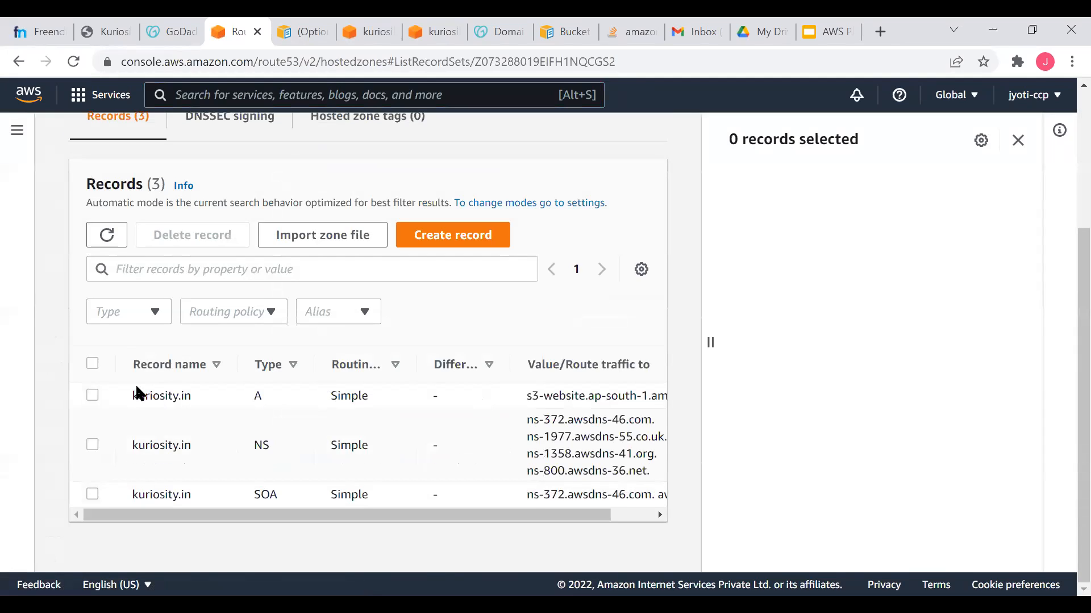
Delete the A record of kuriosity.in from the hosted zone and confirm the permanent deletion.
{"action": "left_click", "coordinate": [92, 363]}
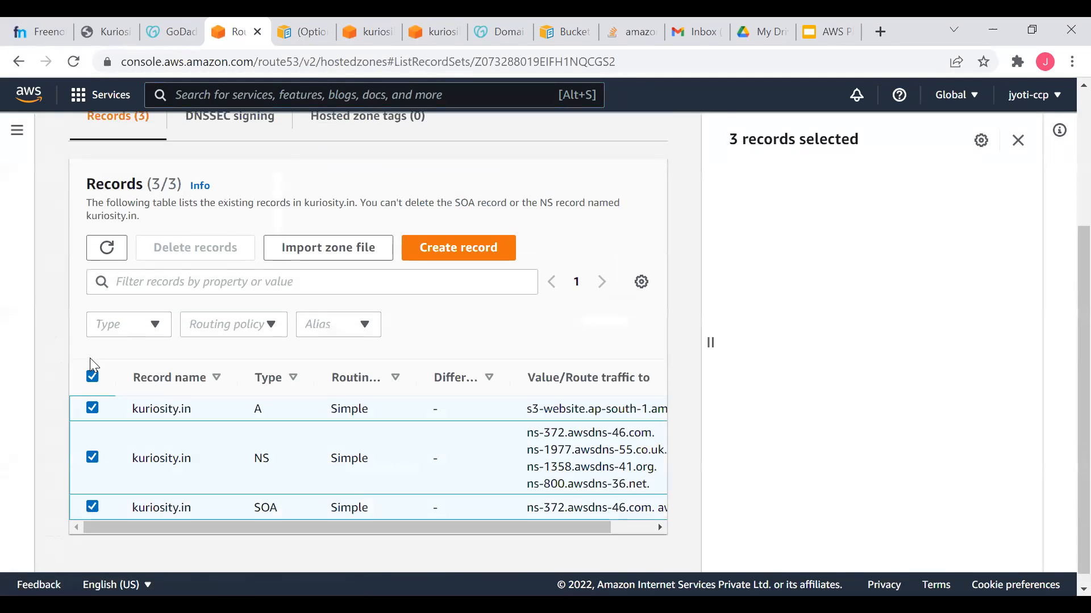
{"action": "left_click", "coordinate": [93, 377]}
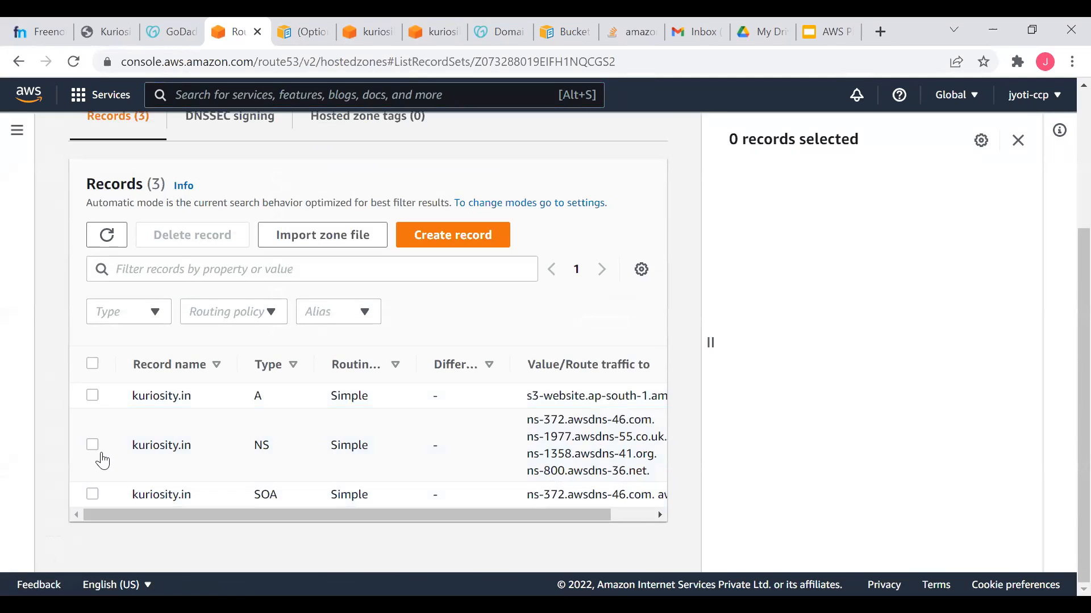
{"action": "left_click", "coordinate": [92, 396]}
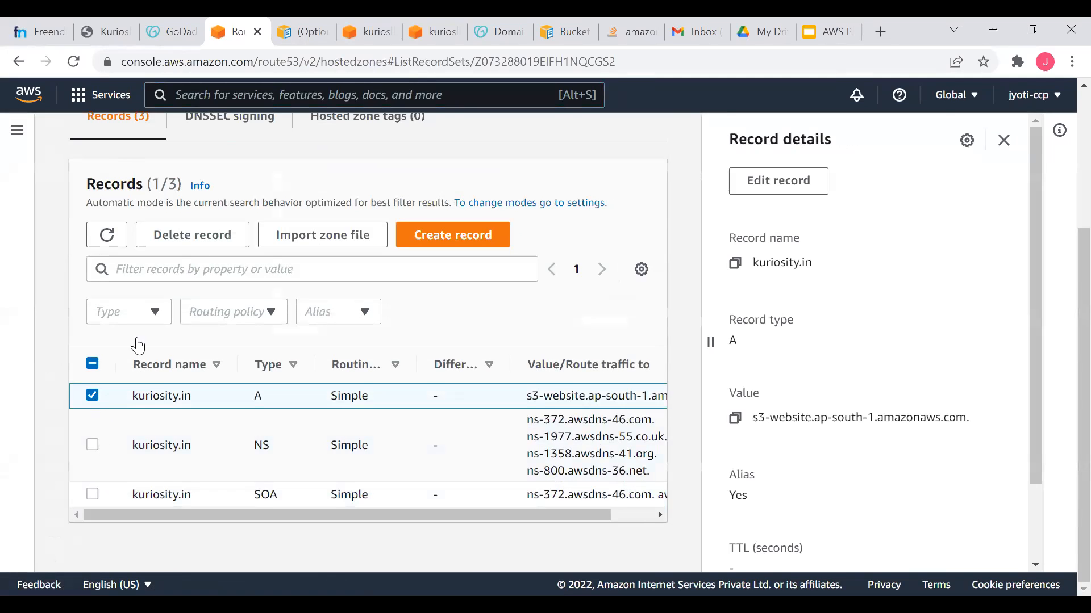
{"action": "left_click", "coordinate": [229, 236]}
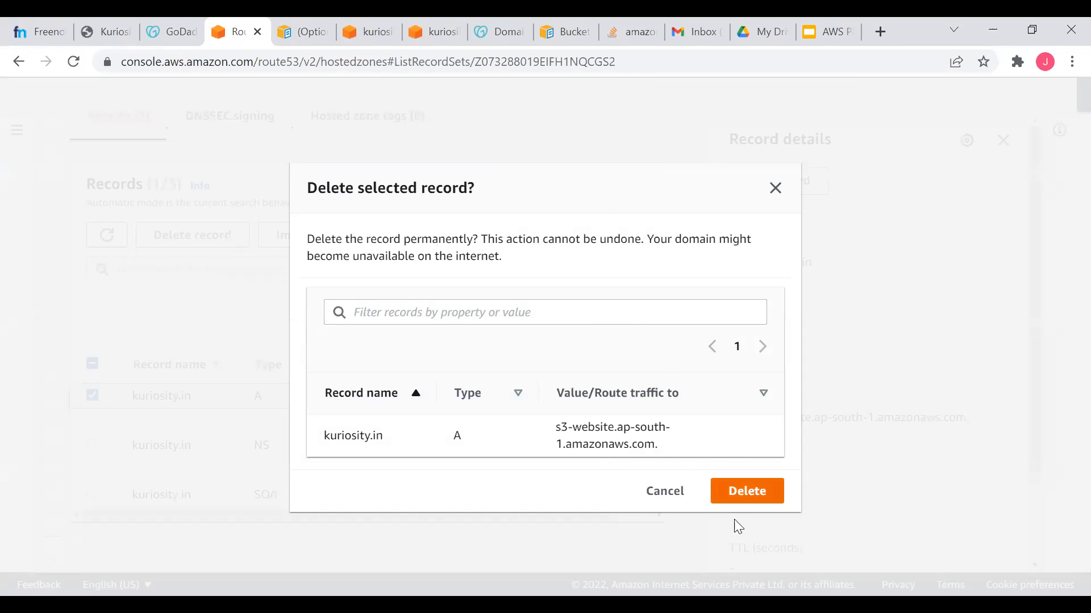
{"action": "left_click", "coordinate": [743, 494]}
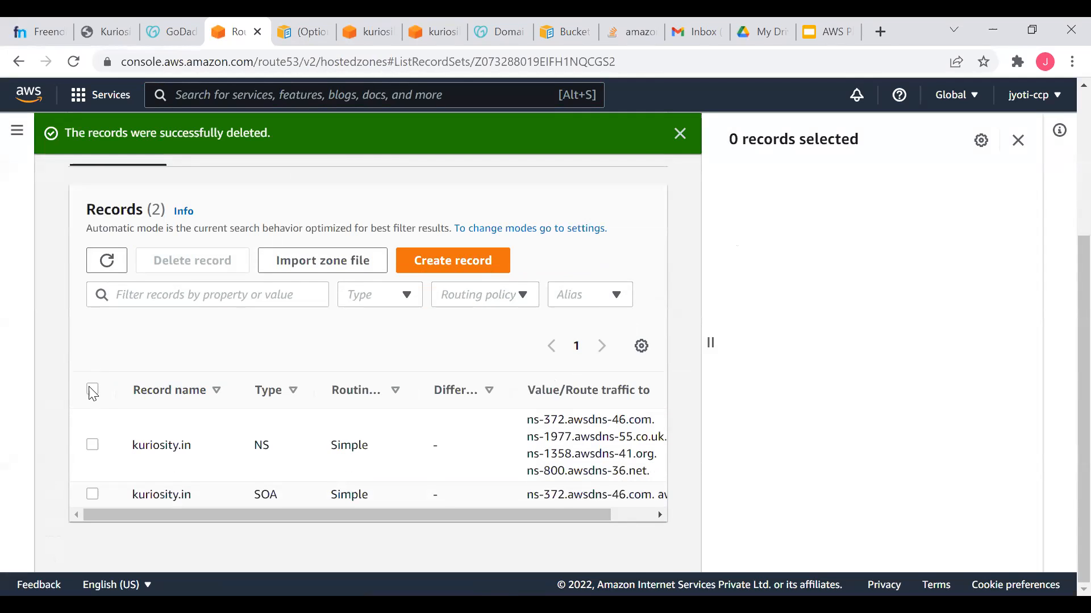
Select the remaining NS and SOA records to check for a delete option, and close the record details.
{"action": "left_click", "coordinate": [92, 445]}
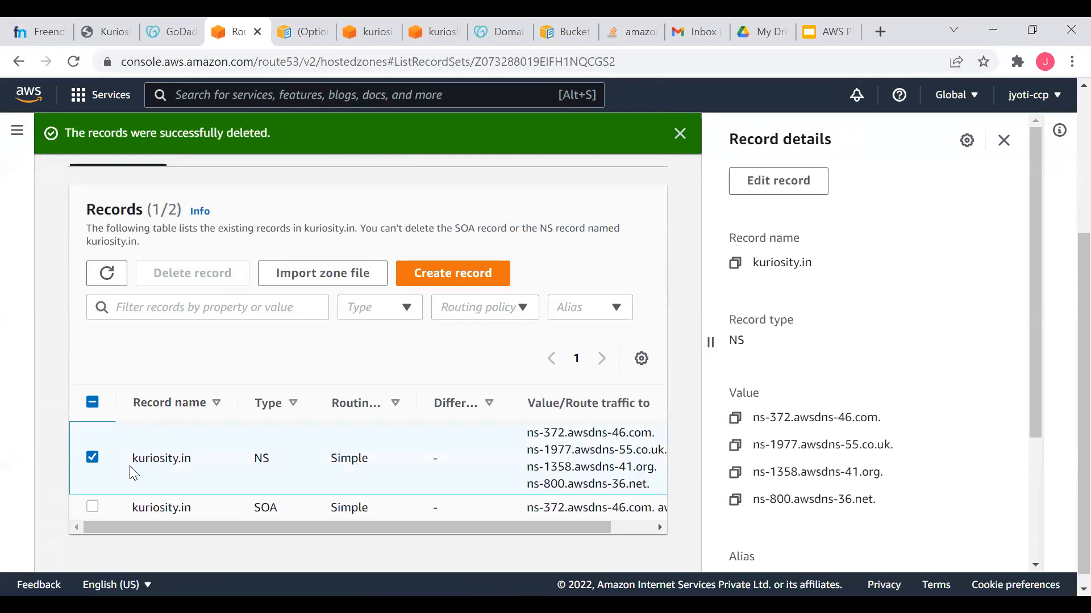
{"action": "left_click", "coordinate": [93, 507]}
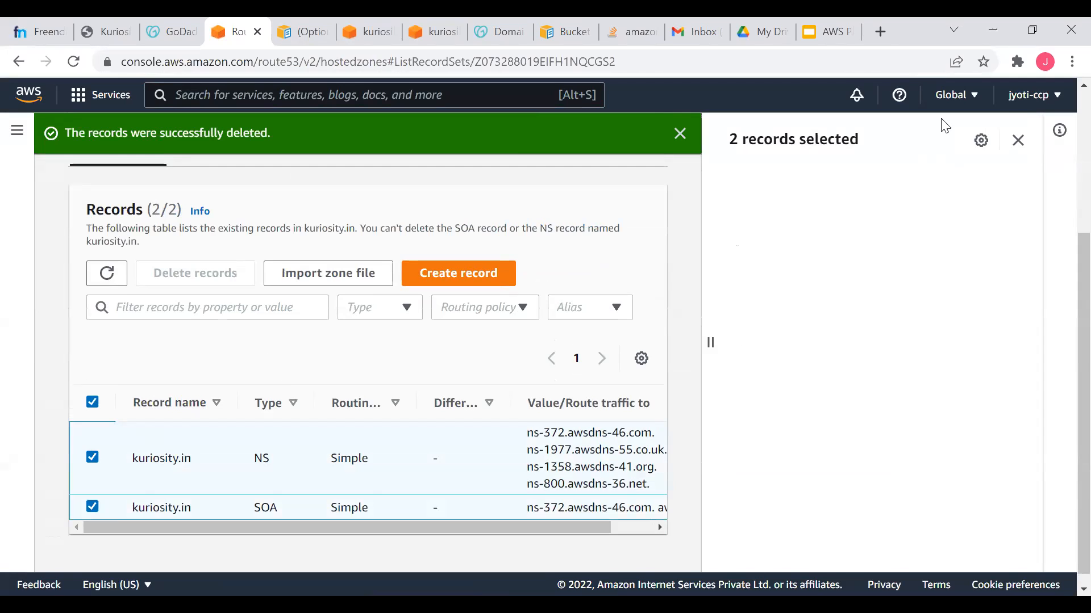
{"action": "left_click", "coordinate": [1018, 140]}
Return to the list of hosted zones and delete the kuriosity.in zone, confirming with "delete".
{"action": "scroll", "coordinate": [198, 267], "scroll_direction": "up", "scroll_amount": 4}
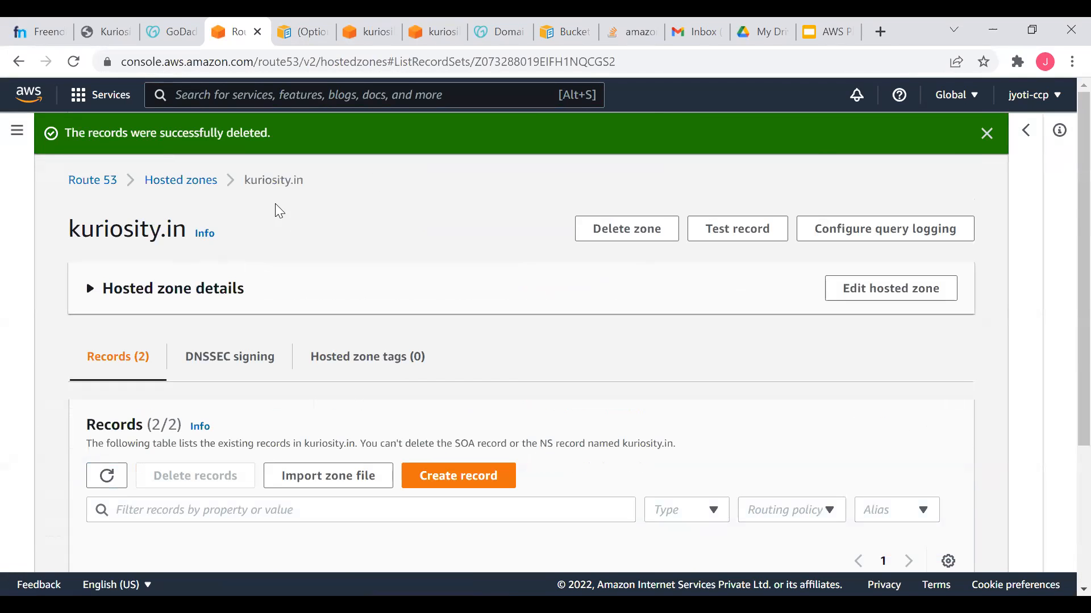
{"action": "left_click", "coordinate": [159, 182]}
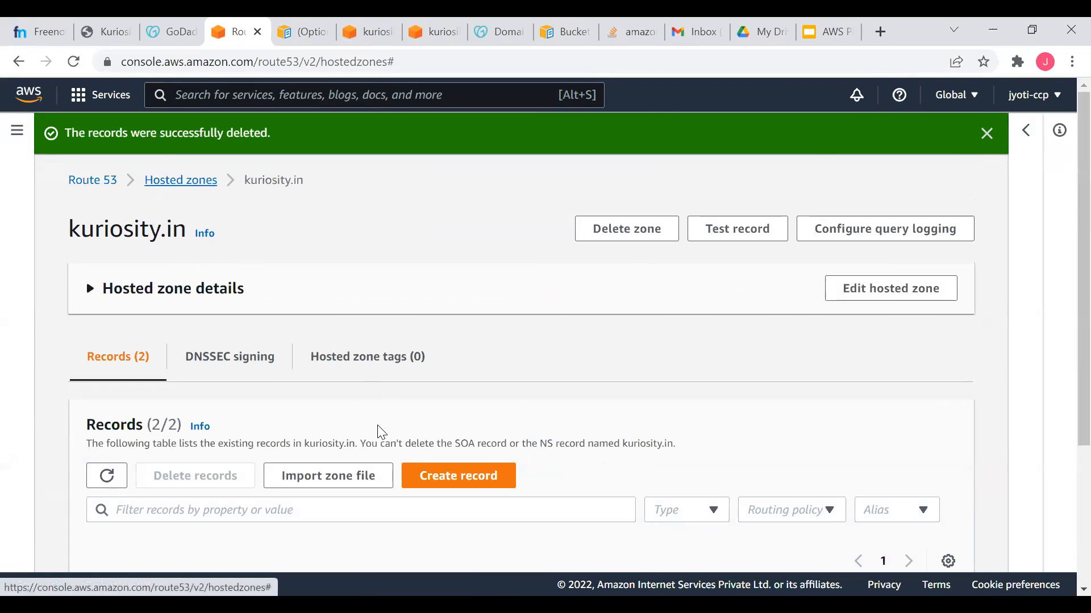
{"action": "left_click", "coordinate": [296, 348]}
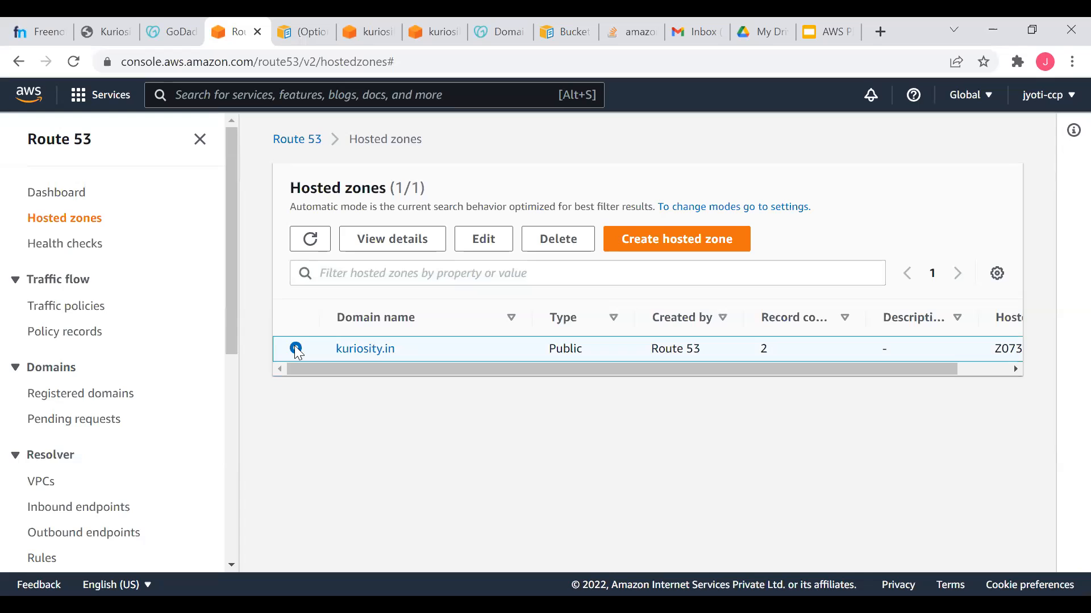
{"action": "left_click", "coordinate": [547, 239]}
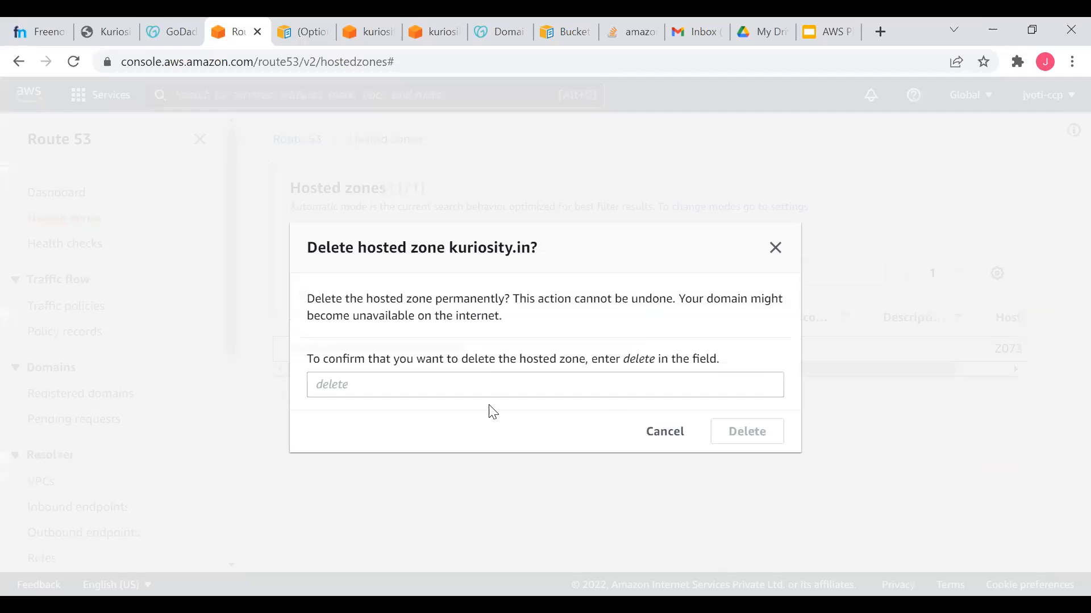
{"action": "left_click", "coordinate": [473, 392]}
{"action": "type", "text": "del"}
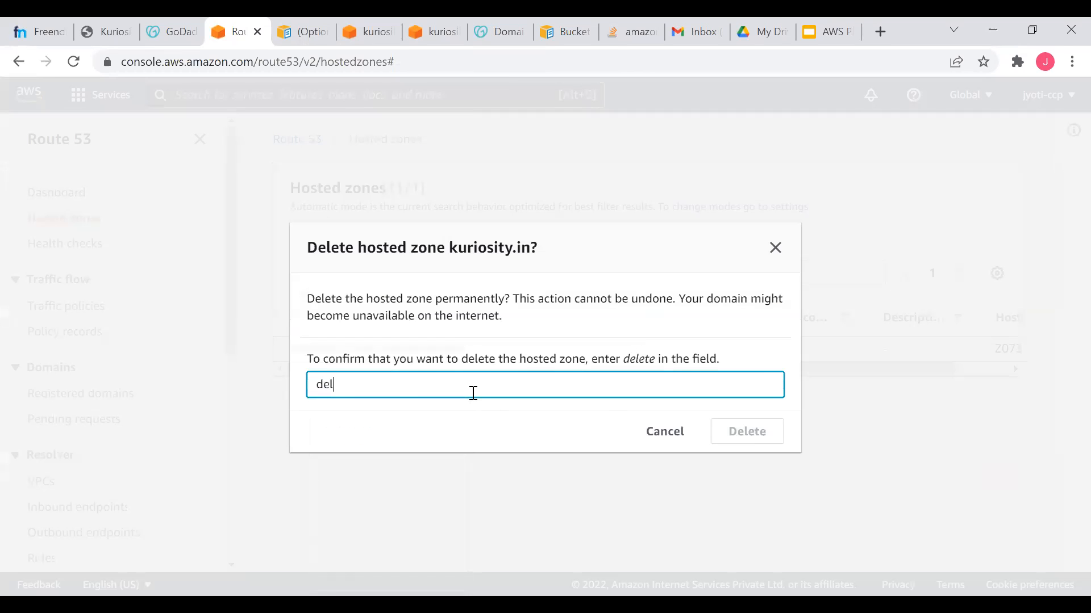
{"action": "type", "text": "ete"}
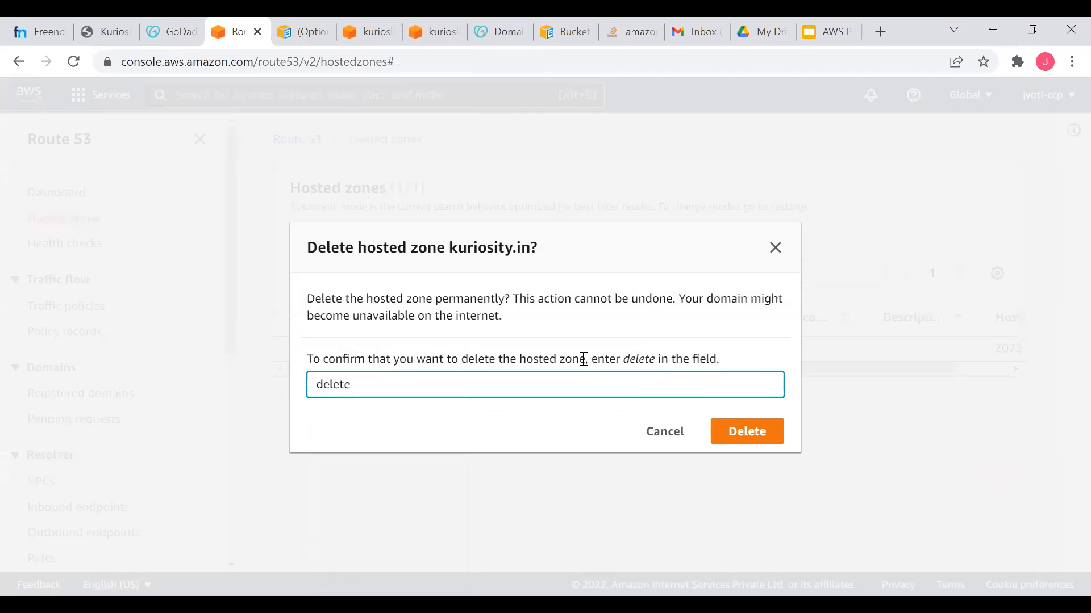
{"action": "left_click", "coordinate": [741, 432]}
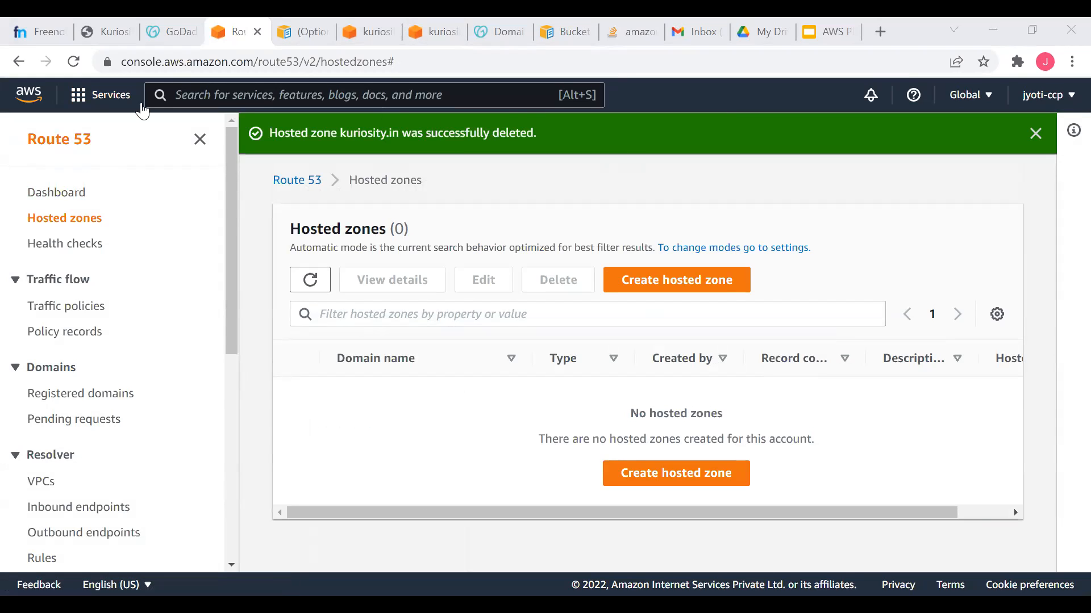
Start a domain registration from the Route 53 dashboard and check the availability of awsprimerjlm with the .com extension.
{"action": "left_click", "coordinate": [67, 197]}
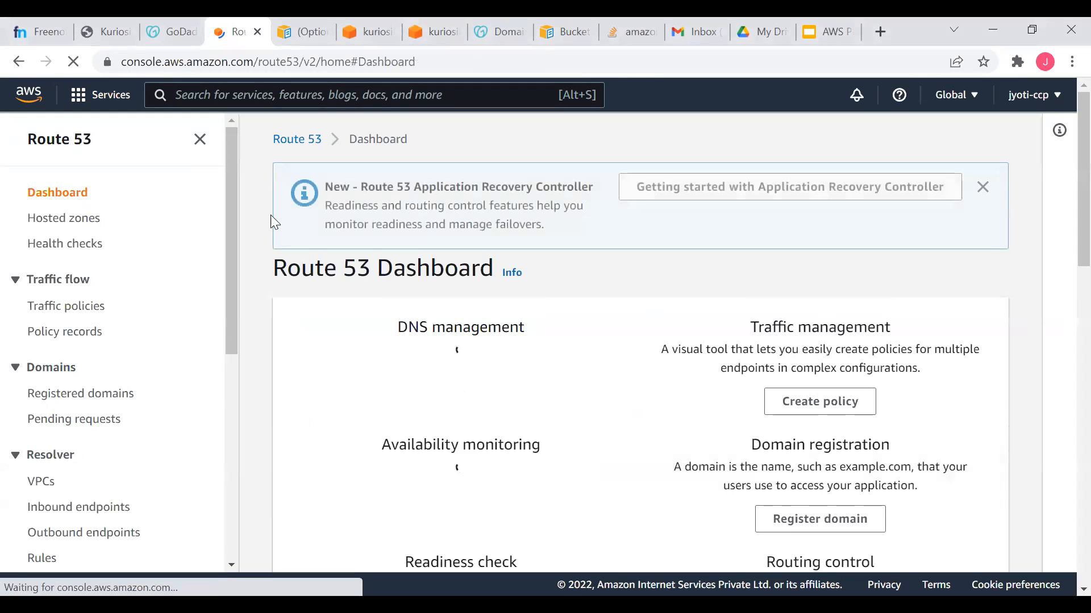
{"action": "scroll", "coordinate": [636, 408], "scroll_direction": "down", "scroll_amount": 2}
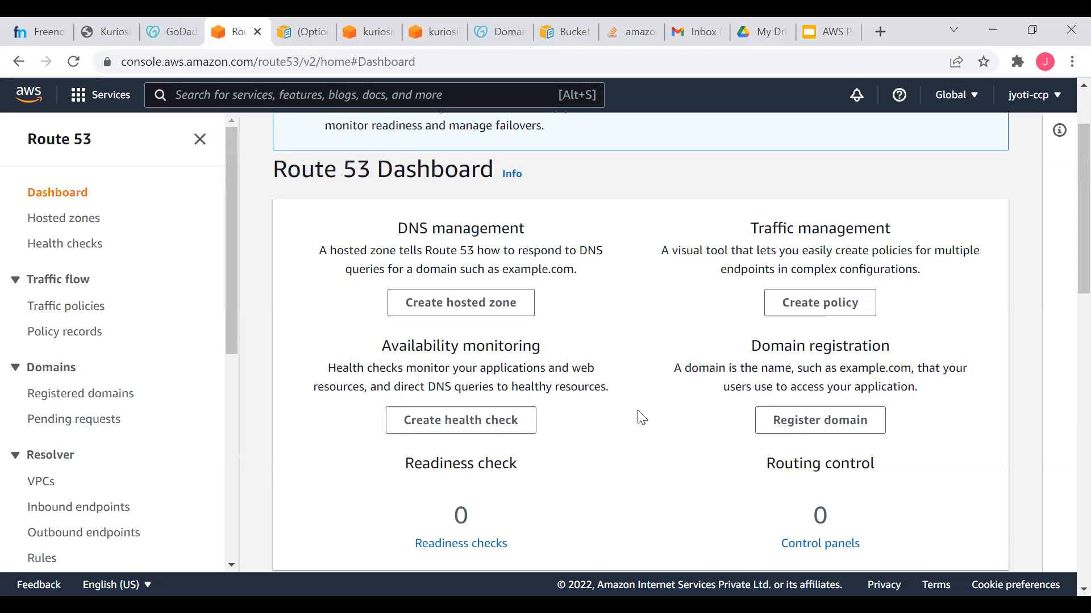
{"action": "left_click", "coordinate": [811, 423]}
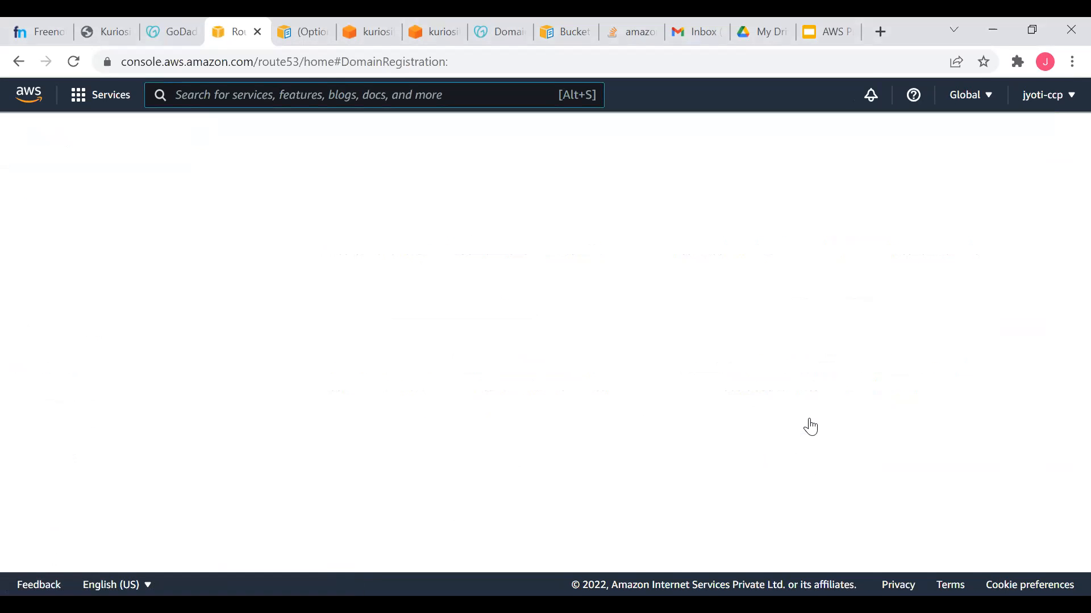
{"action": "left_click", "coordinate": [278, 193]}
{"action": "type", "text": "awsprime"}
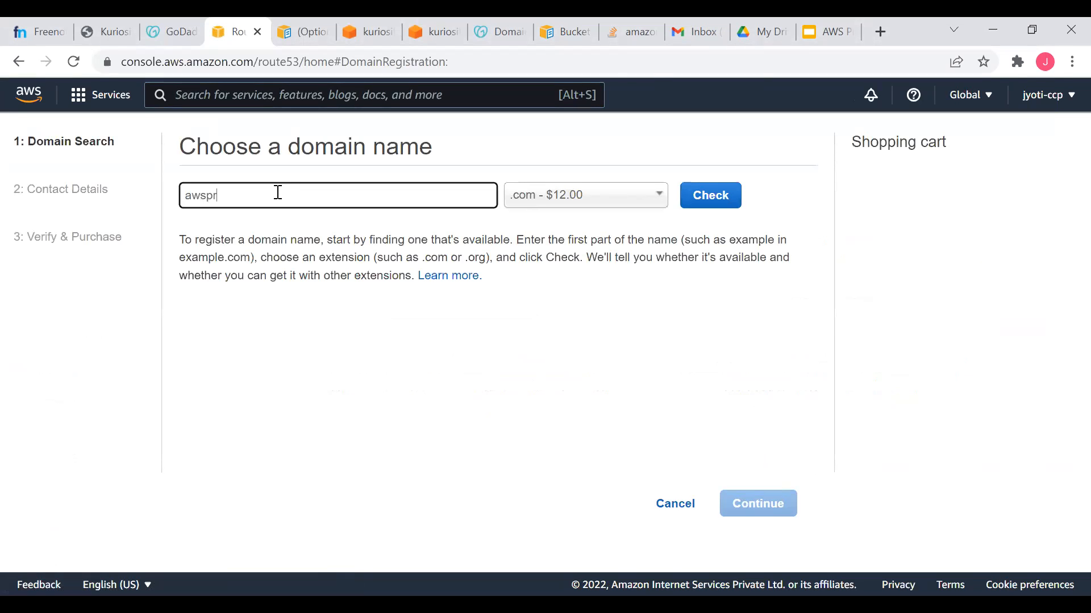
{"action": "type", "text": "lm"}
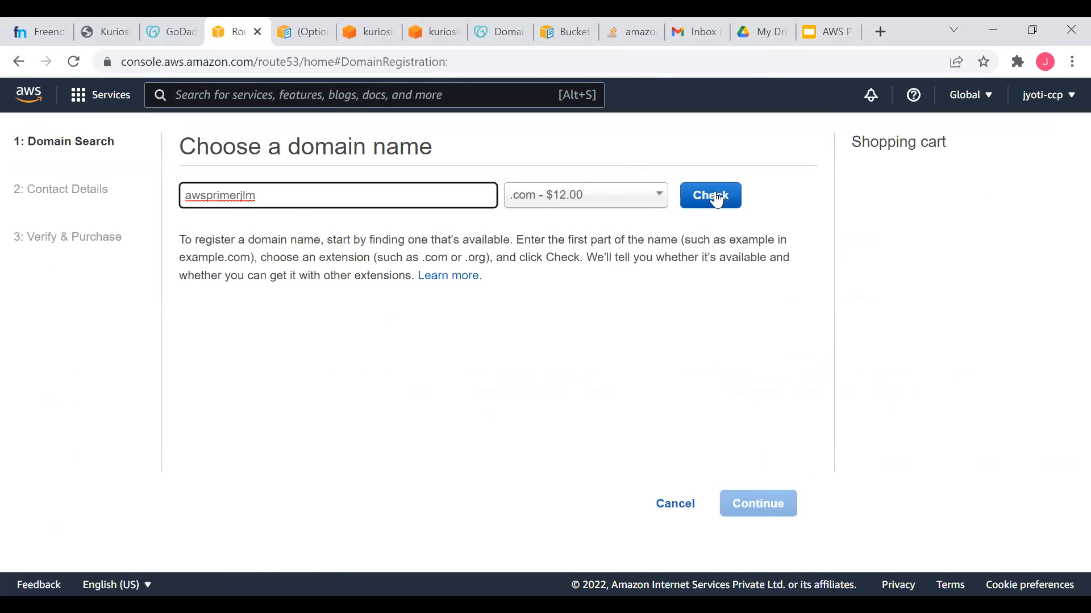
{"action": "left_click", "coordinate": [716, 199]}
{"action": "left_click", "coordinate": [716, 198]}
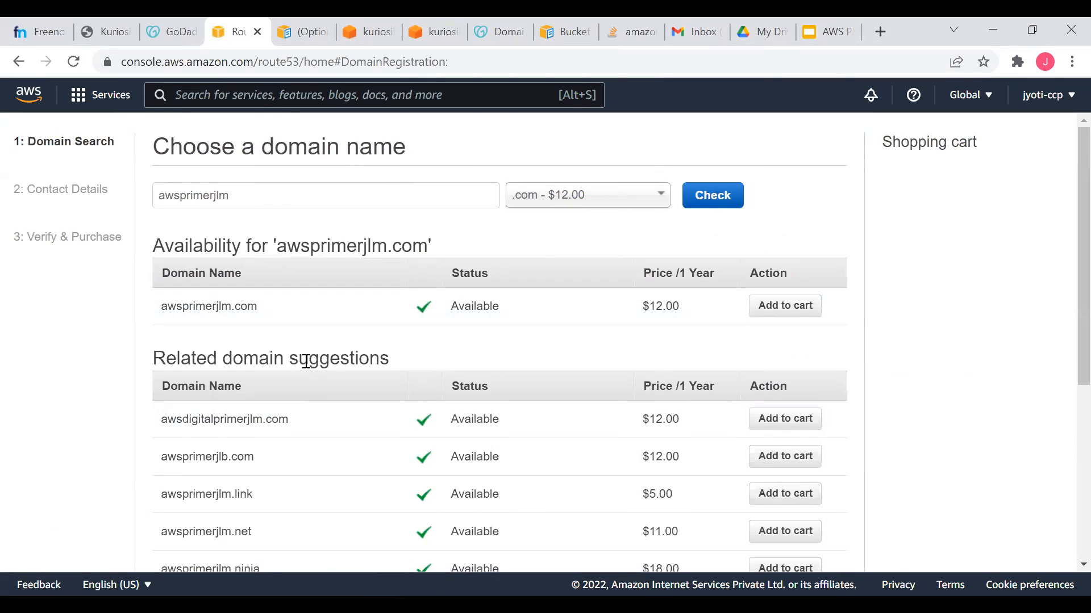
Add awsprimerjlm.com to the cart with a 1-year registration and continue to the contact details.
{"action": "left_click", "coordinate": [791, 317]}
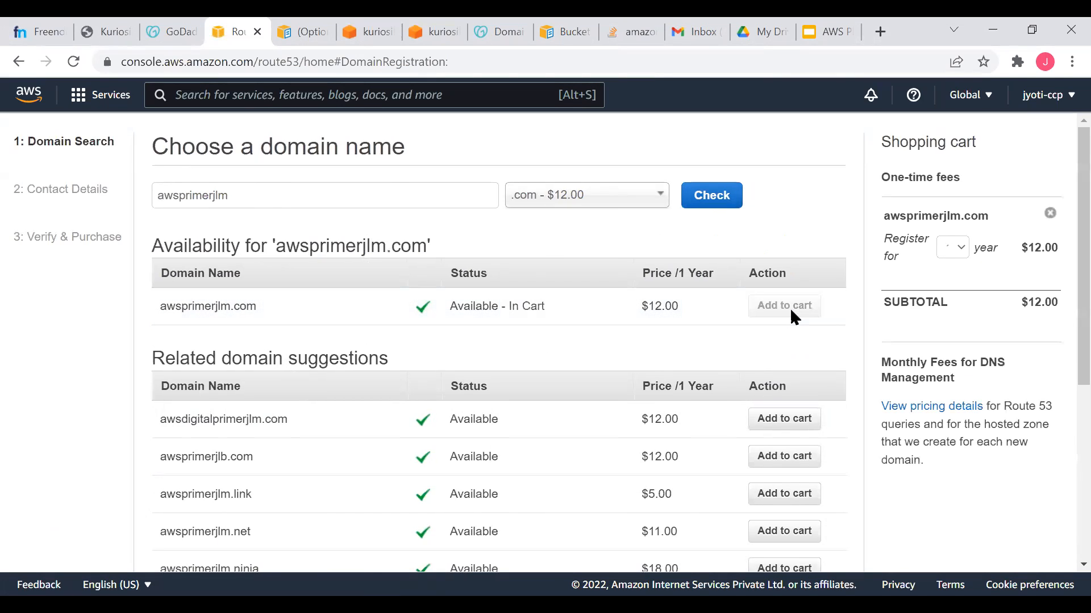
{"action": "scroll", "coordinate": [995, 376], "scroll_direction": "down", "scroll_amount": 1}
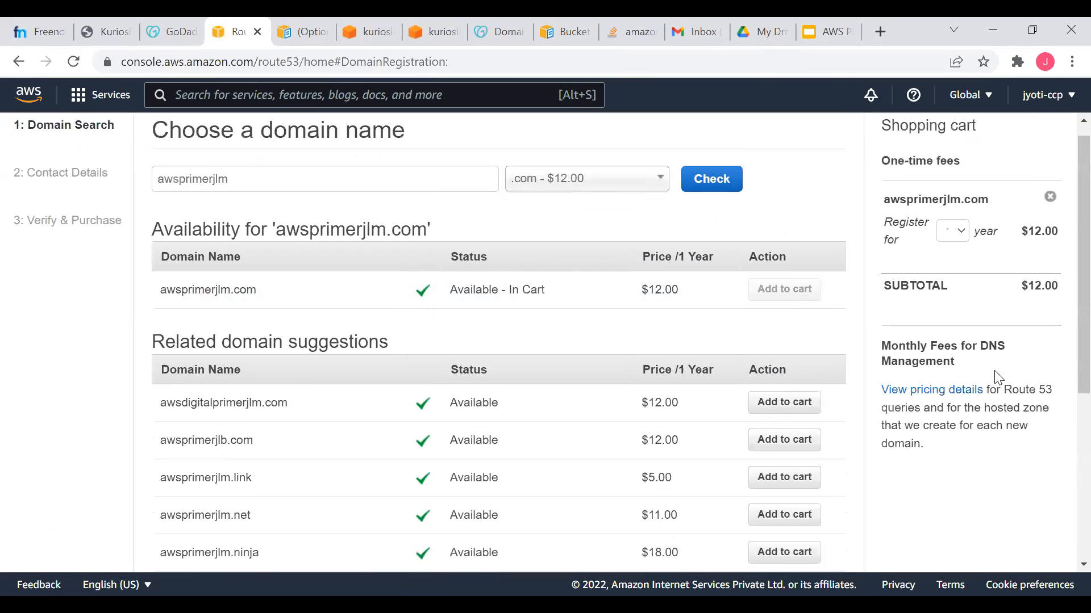
{"action": "scroll", "coordinate": [997, 378], "scroll_direction": "up", "scroll_amount": 1}
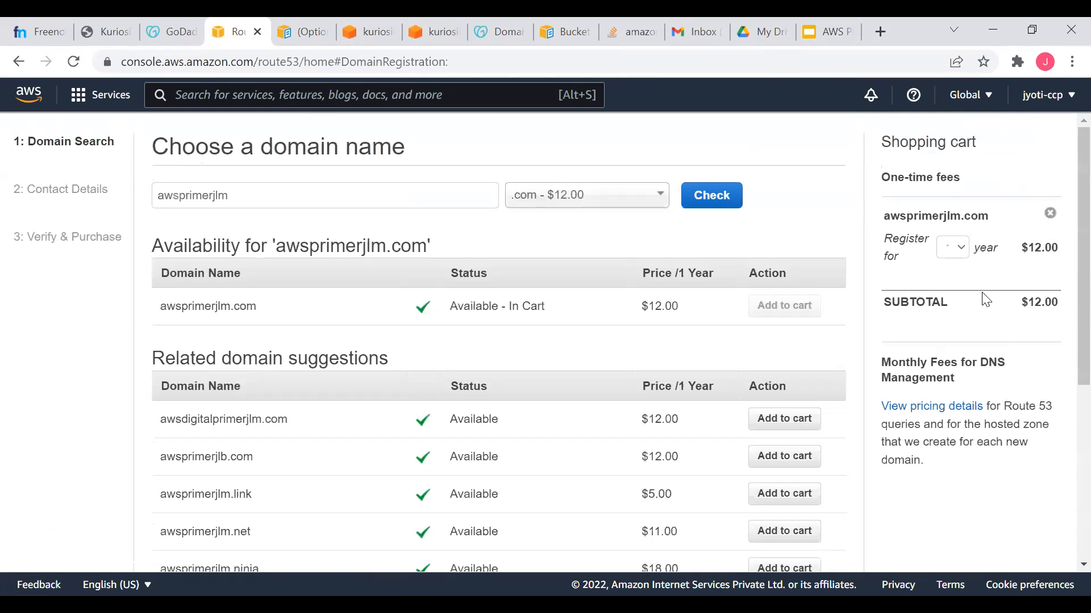
{"action": "left_click", "coordinate": [956, 250]}
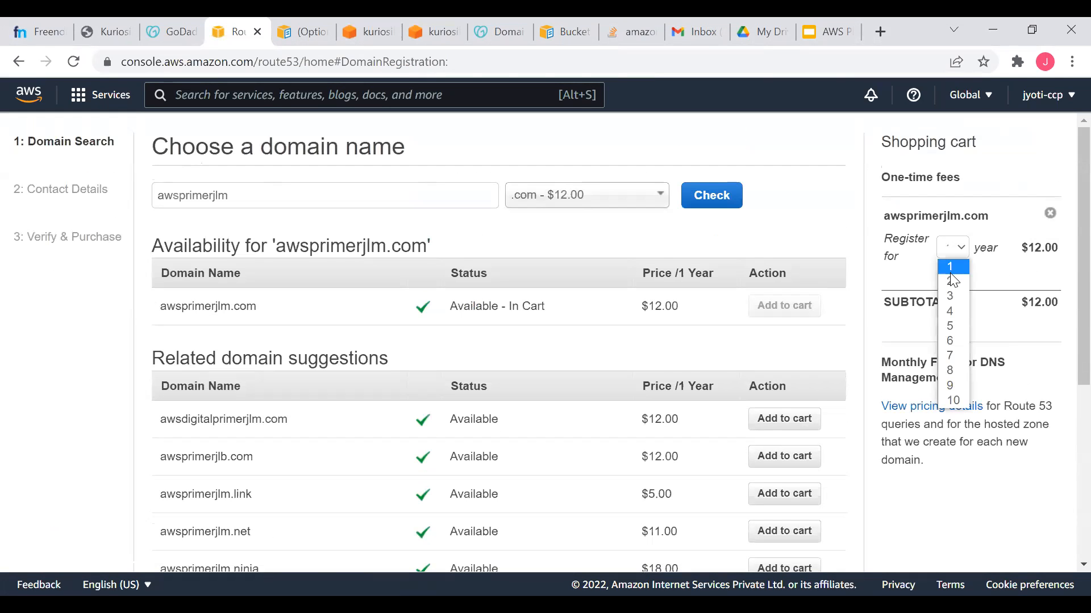
{"action": "left_click", "coordinate": [950, 267]}
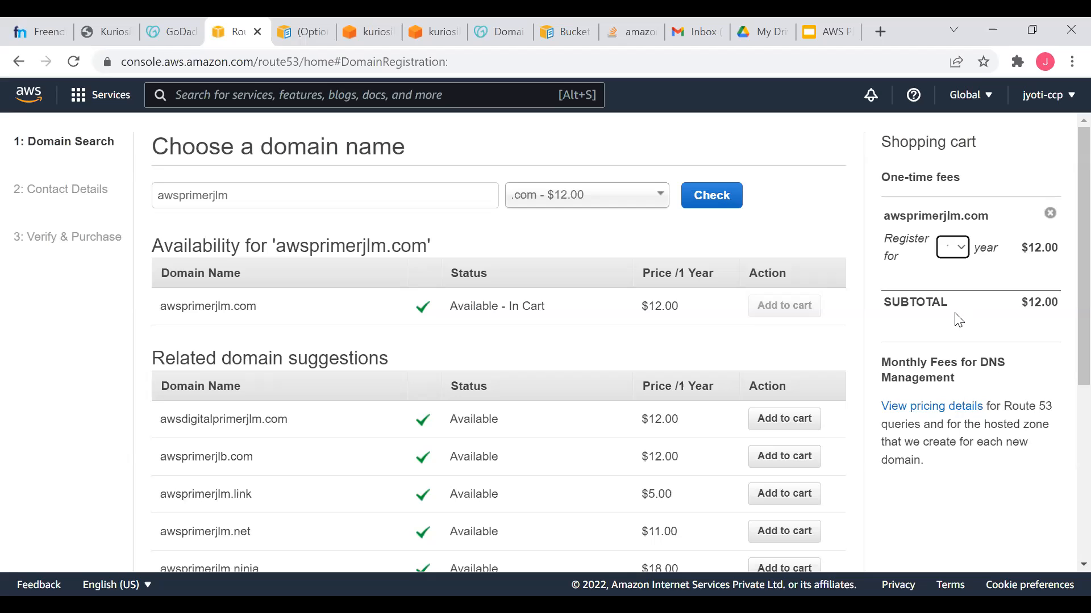
{"action": "scroll", "coordinate": [956, 359], "scroll_direction": "down", "scroll_amount": 3}
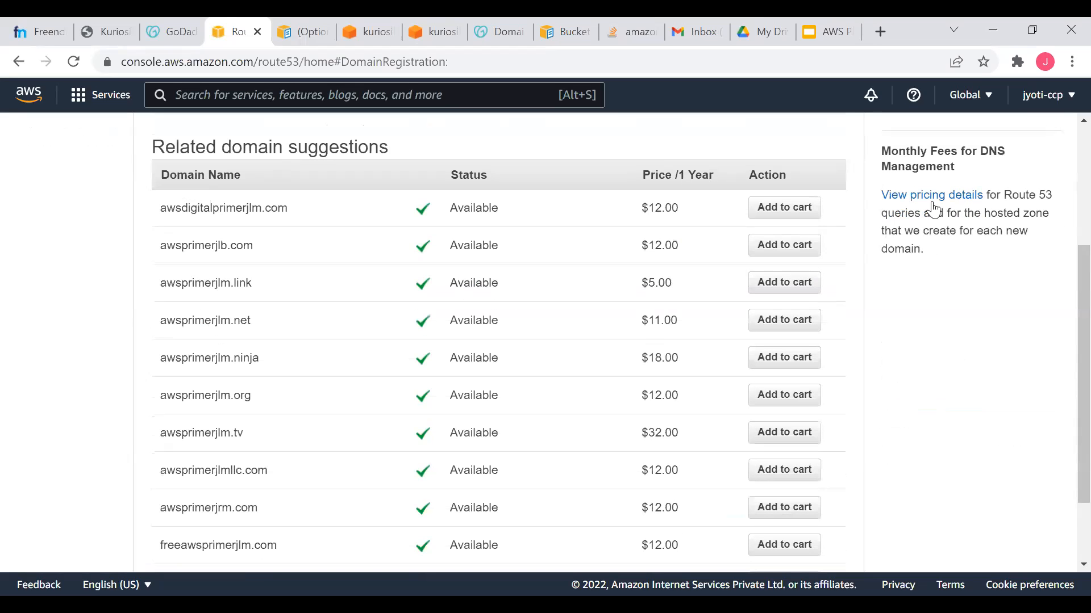
{"action": "scroll", "coordinate": [915, 233], "scroll_direction": "down", "scroll_amount": 2}
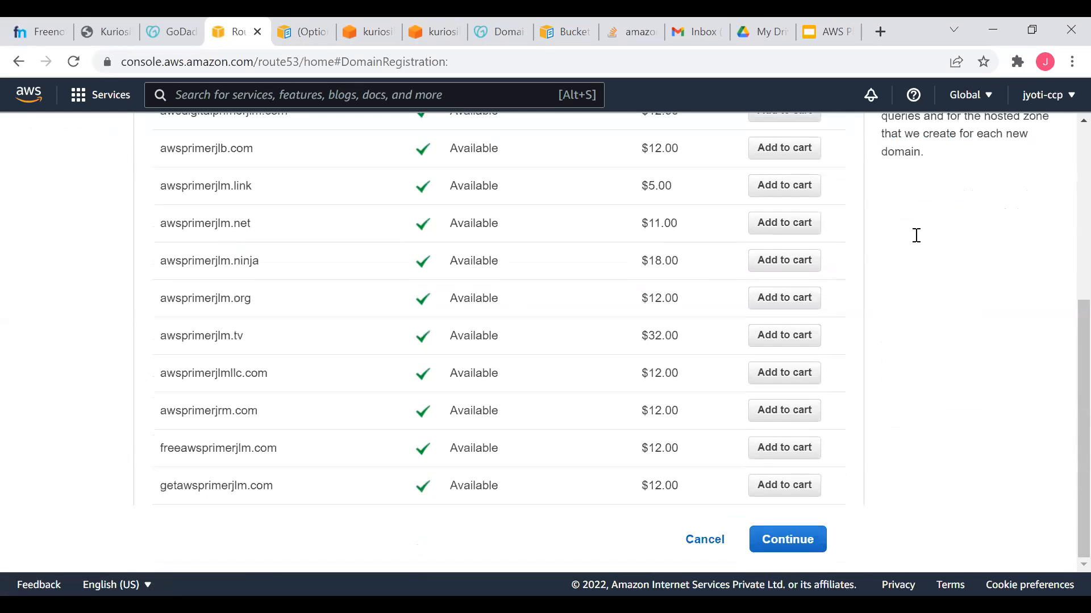
{"action": "left_click", "coordinate": [784, 546]}
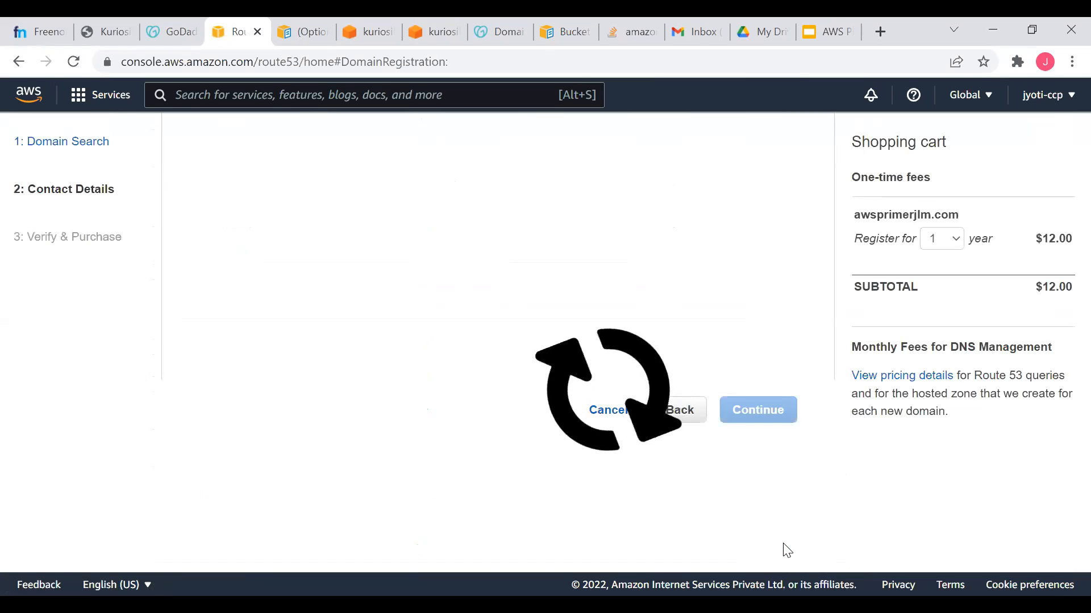
Set the registrant's contact type to Company, try to continue with the other contact fields blank, and review the required fields.
{"action": "scroll", "coordinate": [411, 411], "scroll_direction": "down", "scroll_amount": 2}
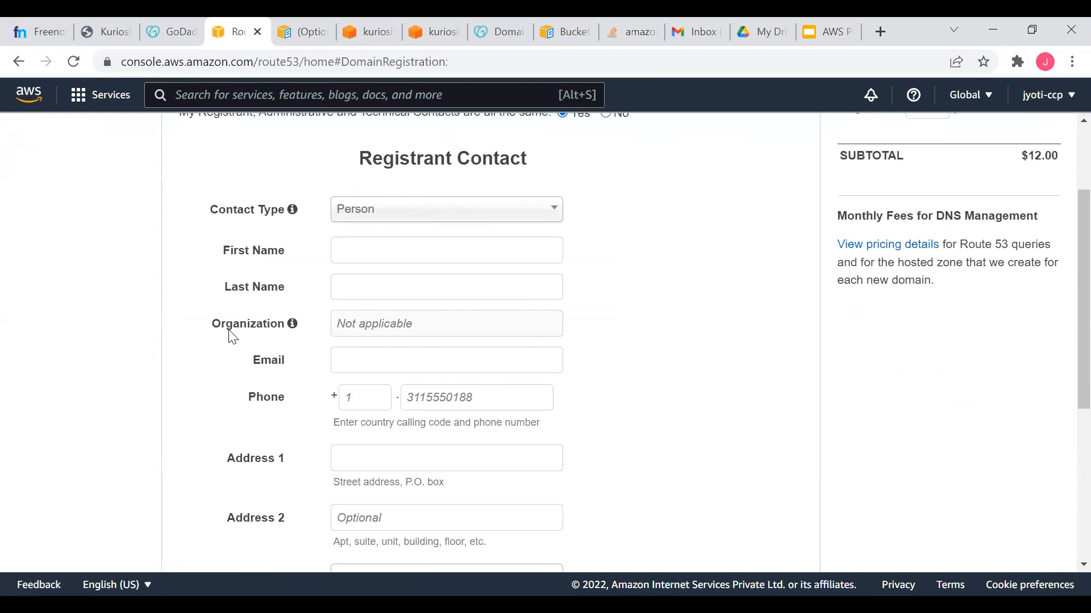
{"action": "left_click", "coordinate": [405, 218]}
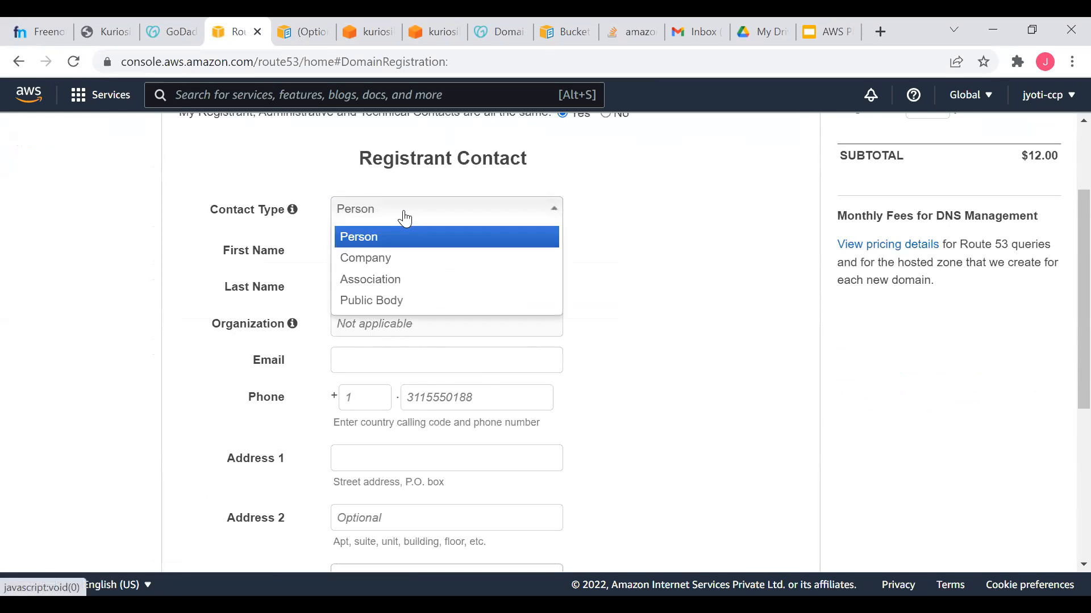
{"action": "left_click", "coordinate": [386, 253]}
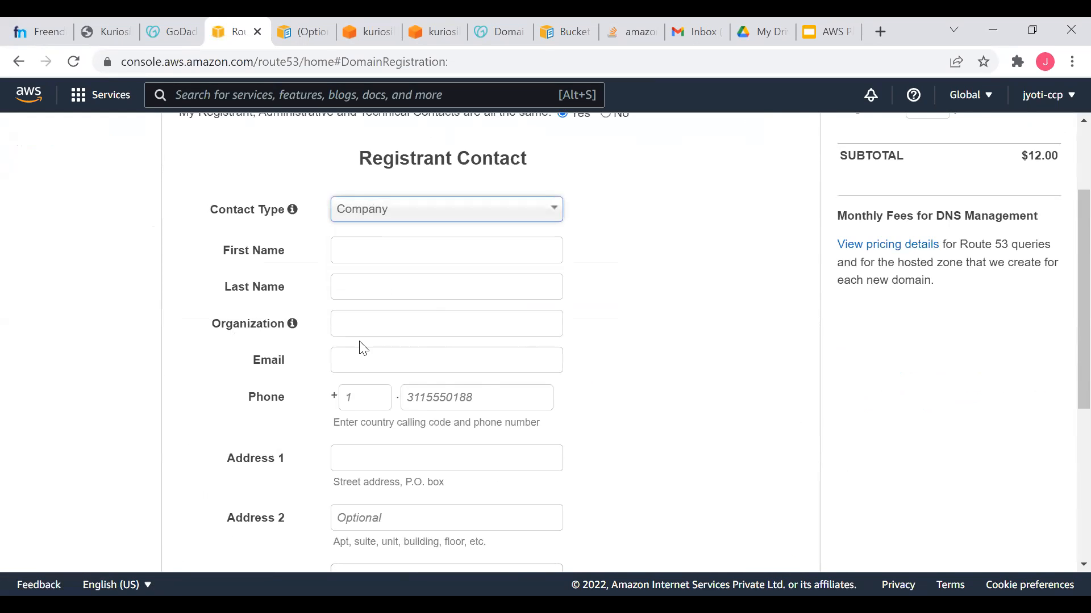
{"action": "scroll", "coordinate": [373, 476], "scroll_direction": "down", "scroll_amount": 5}
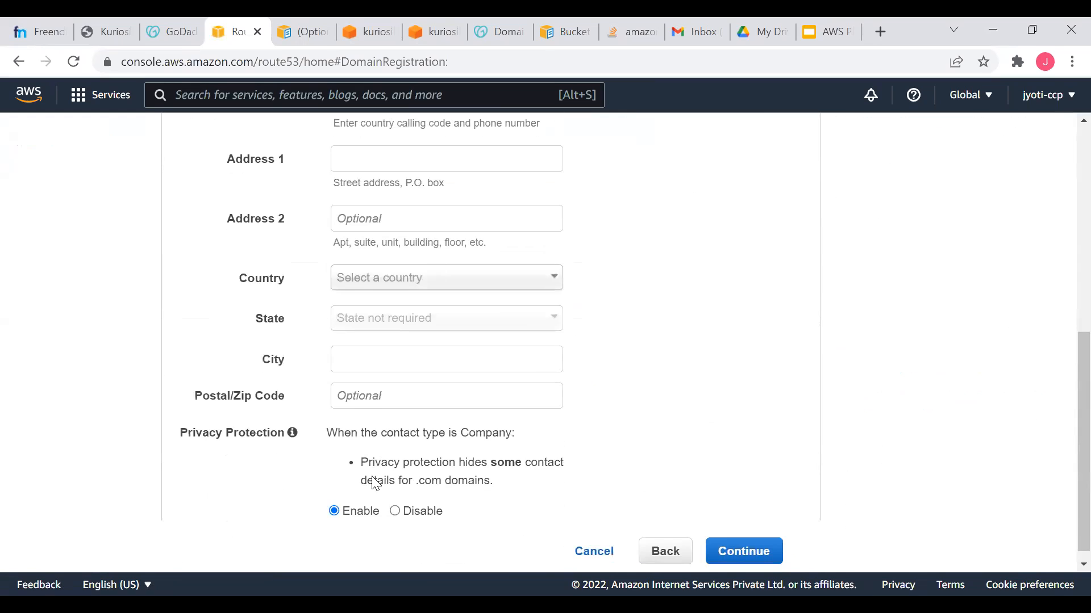
{"action": "scroll", "coordinate": [500, 412], "scroll_direction": "down", "scroll_amount": 1}
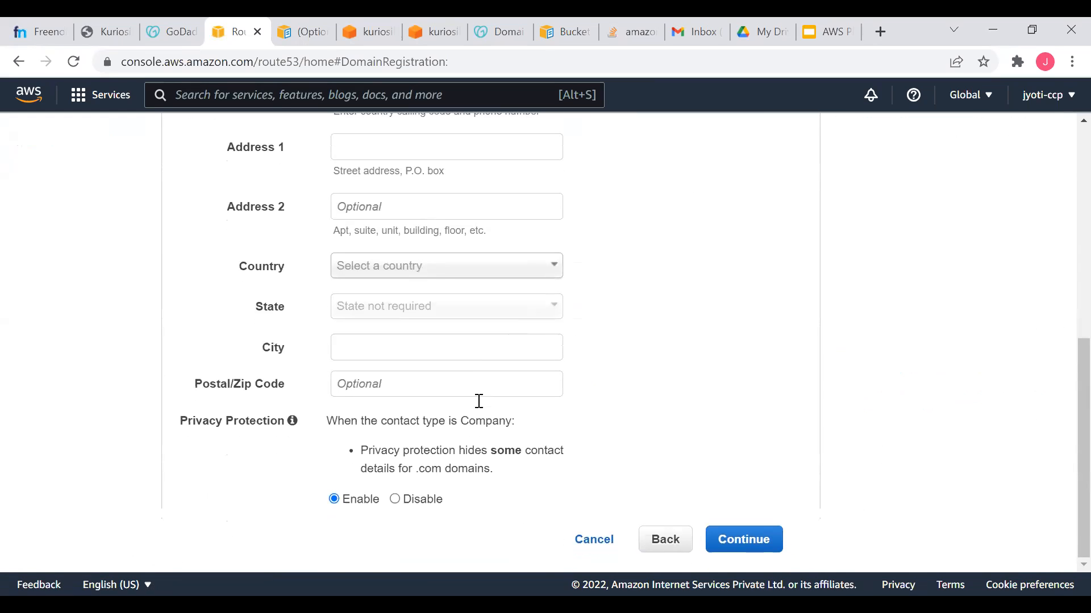
{"action": "left_click", "coordinate": [754, 549]}
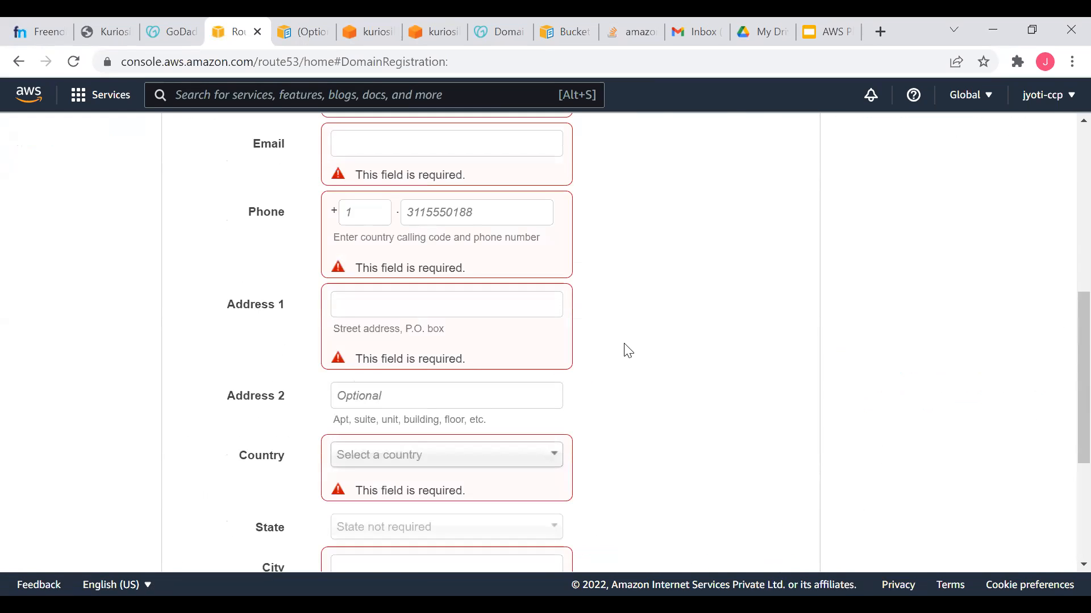
{"action": "scroll", "coordinate": [628, 351], "scroll_direction": "up", "scroll_amount": 4}
{"action": "scroll", "coordinate": [628, 350], "scroll_direction": "down", "scroll_amount": 5}
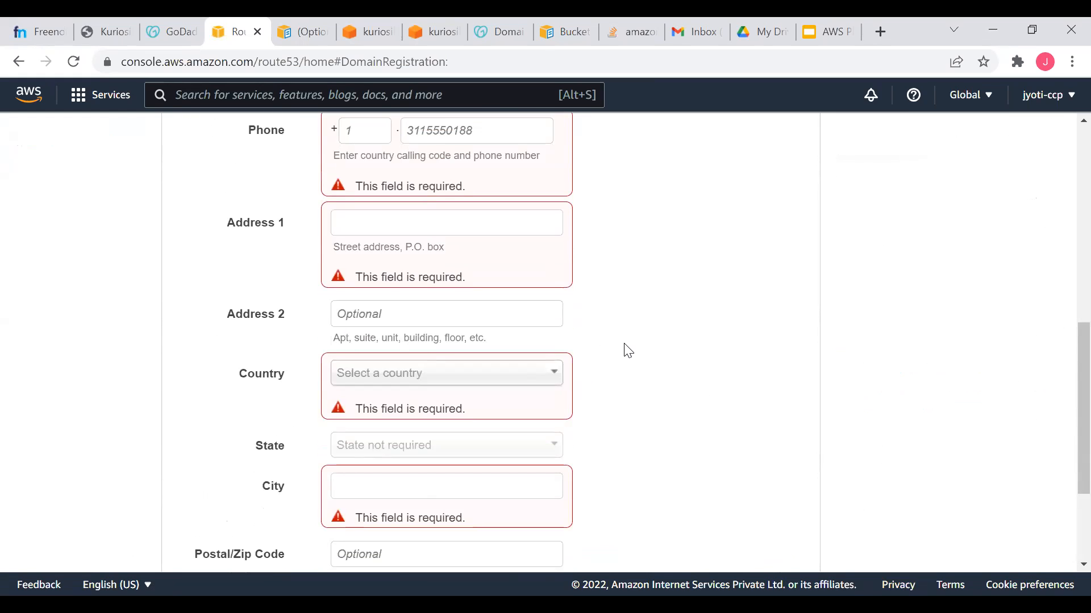
Switch to Freenom, check the availability of awsprimerjlm, and review the domain extensions and prices offered.
{"action": "scroll", "coordinate": [627, 351], "scroll_direction": "up", "scroll_amount": 5}
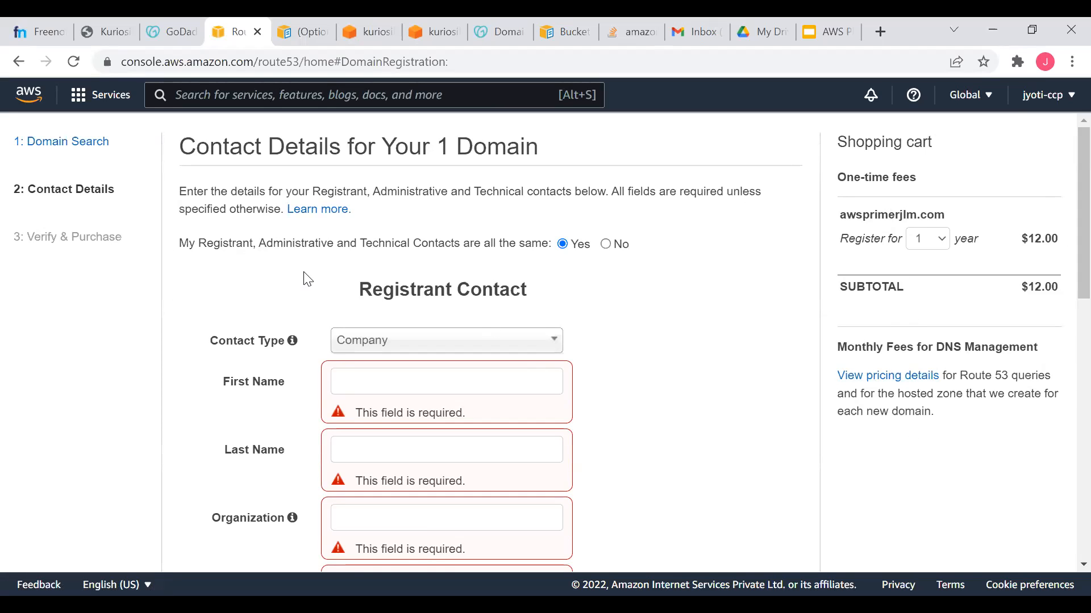
{"action": "left_click", "coordinate": [171, 31]}
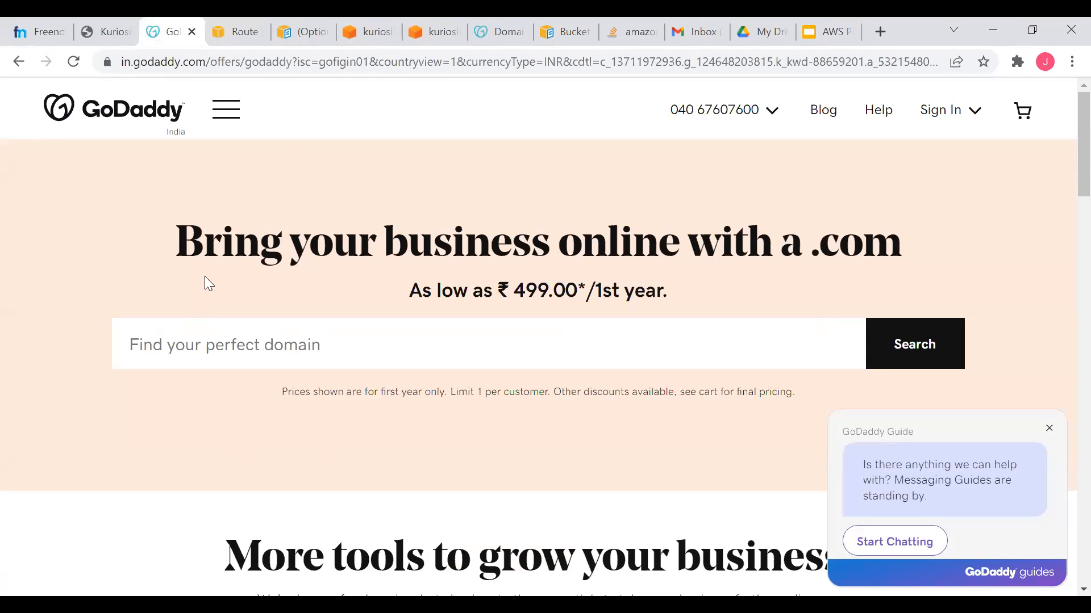
{"action": "left_click", "coordinate": [47, 31]}
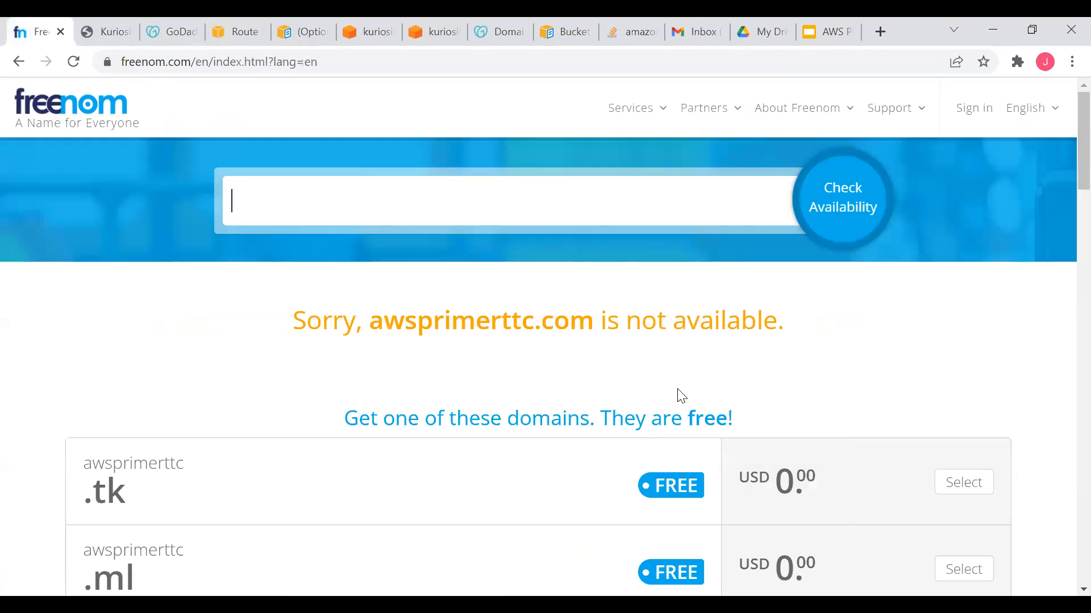
{"action": "left_click", "coordinate": [332, 192]}
{"action": "type", "text": "awsprimerjlm"}
{"action": "left_click", "coordinate": [872, 214]}
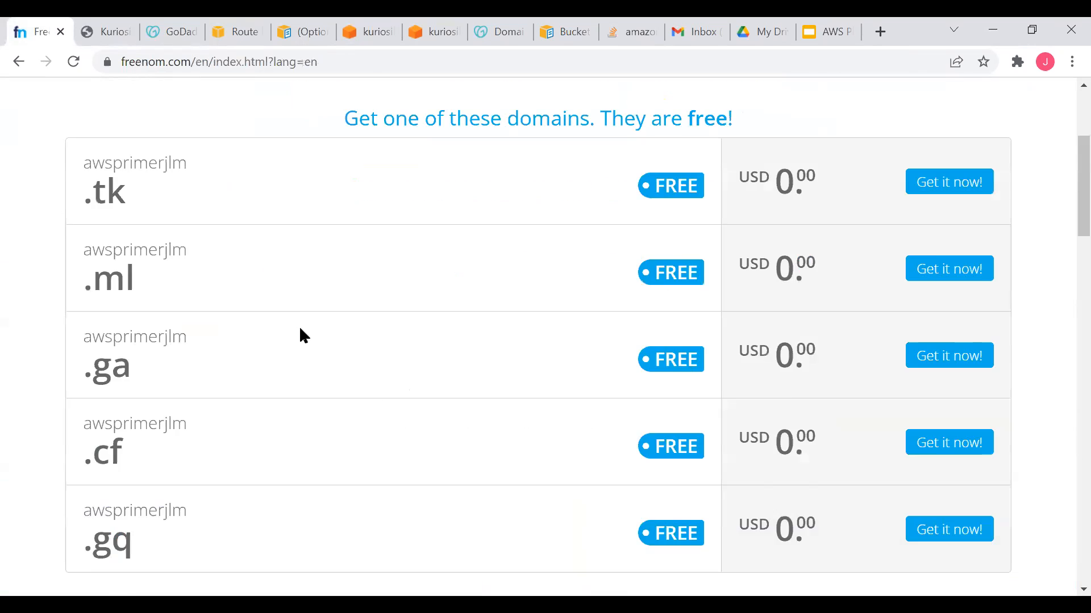
{"action": "scroll", "coordinate": [297, 317], "scroll_direction": "up", "scroll_amount": 4}
{"action": "scroll", "coordinate": [298, 317], "scroll_direction": "down", "scroll_amount": 2}
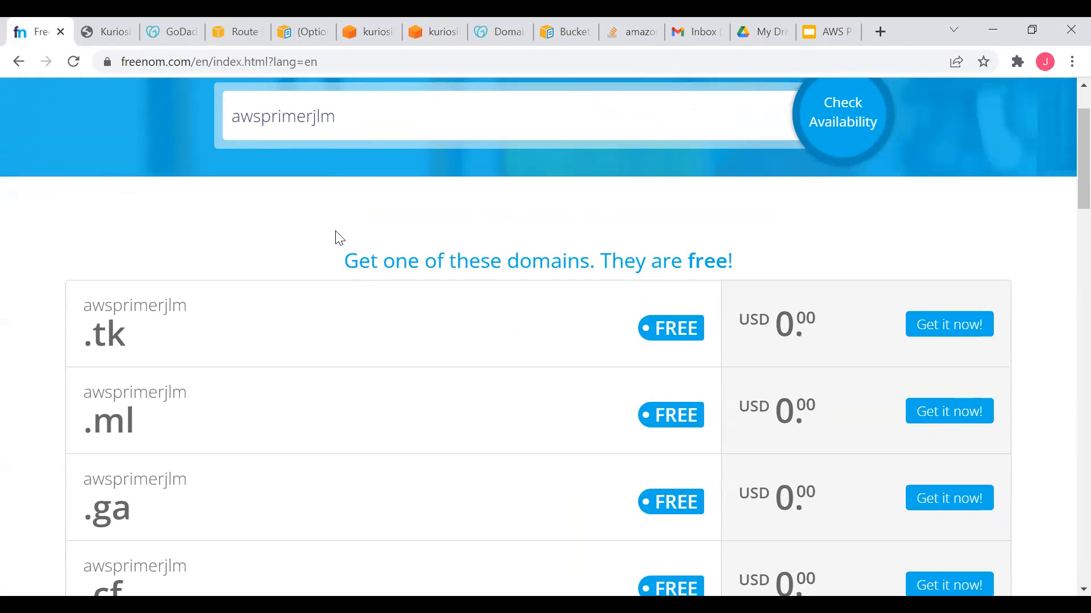
{"action": "scroll", "coordinate": [317, 233], "scroll_direction": "up", "scroll_amount": 2}
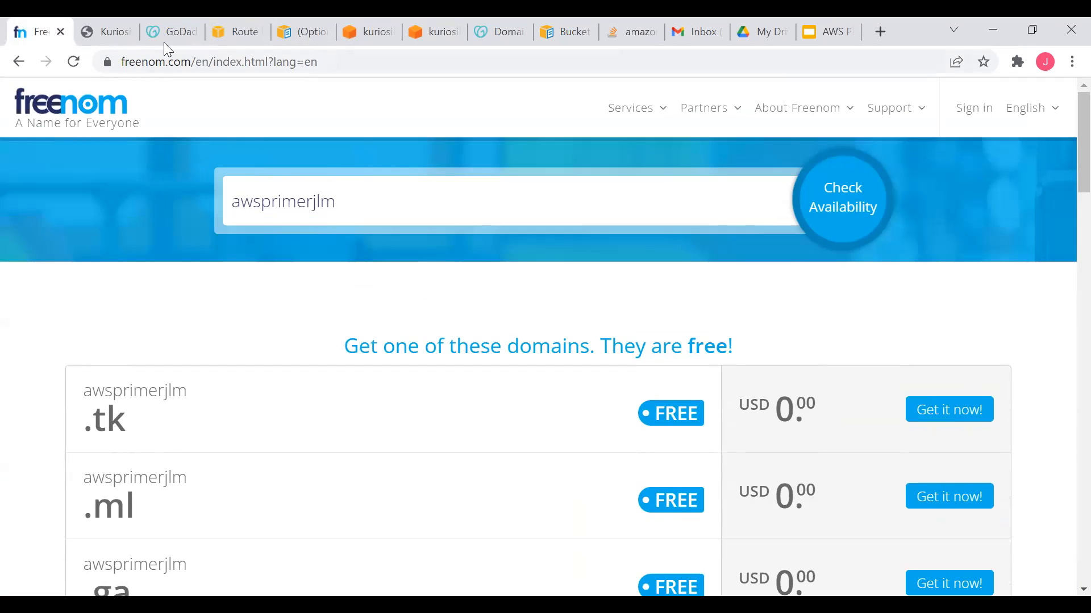
Open GoDaddy's DNS management page for kuriosity.in and review its records and nameservers.
{"action": "left_click", "coordinate": [494, 23]}
{"action": "scroll", "coordinate": [335, 380], "scroll_direction": "up", "scroll_amount": 3}
{"action": "scroll", "coordinate": [333, 378], "scroll_direction": "up", "scroll_amount": 3}
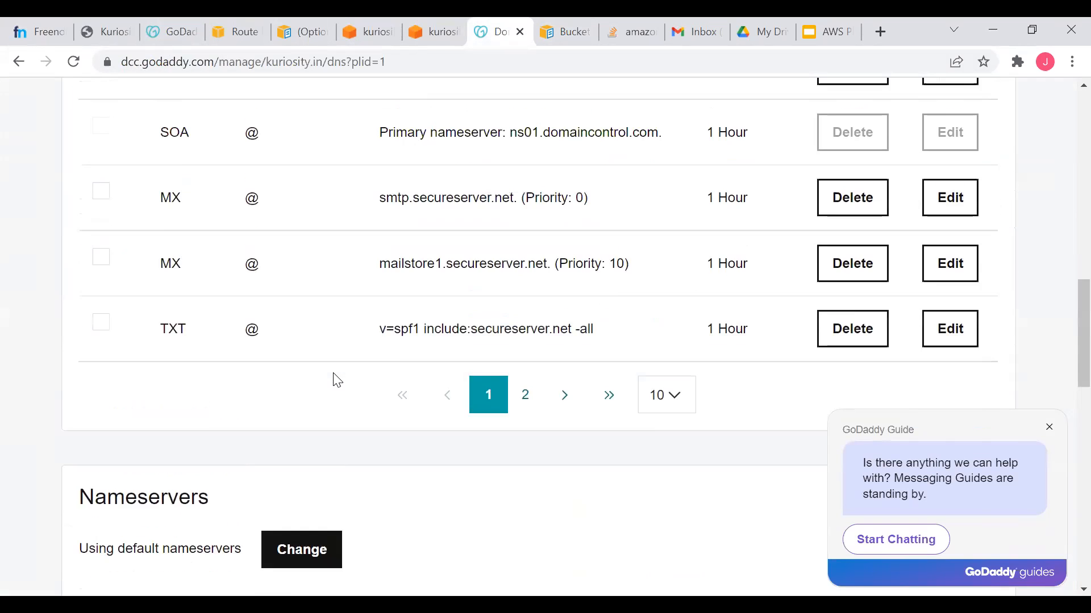
{"action": "scroll", "coordinate": [333, 377], "scroll_direction": "down", "scroll_amount": 6}
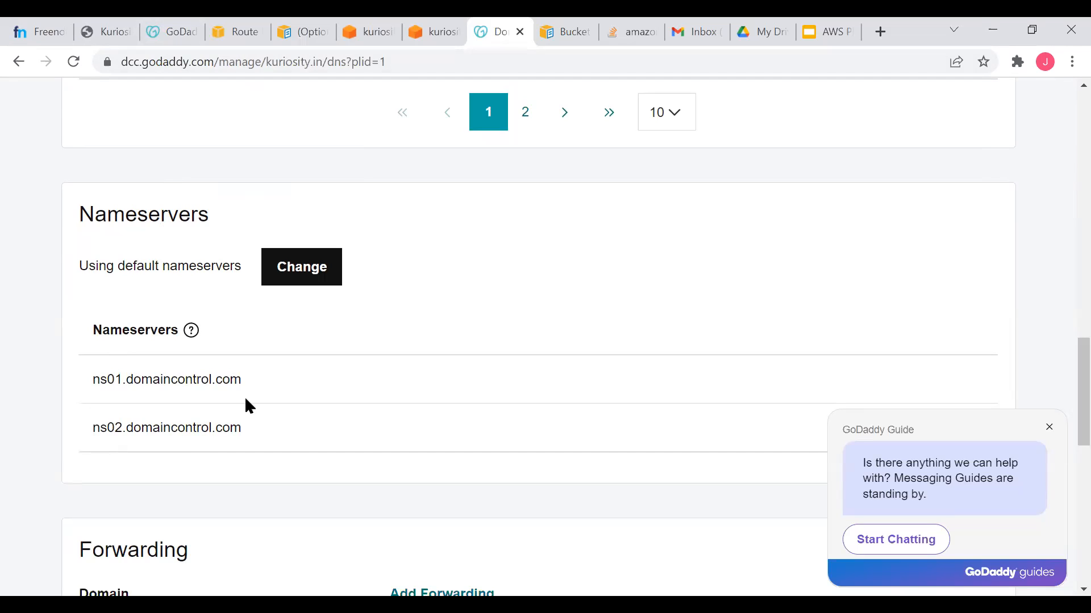
Return to the AWS console, search for "aws route 53", and start creating a hosted zone from the Route 53 dashboard.
{"action": "left_click", "coordinate": [395, 21]}
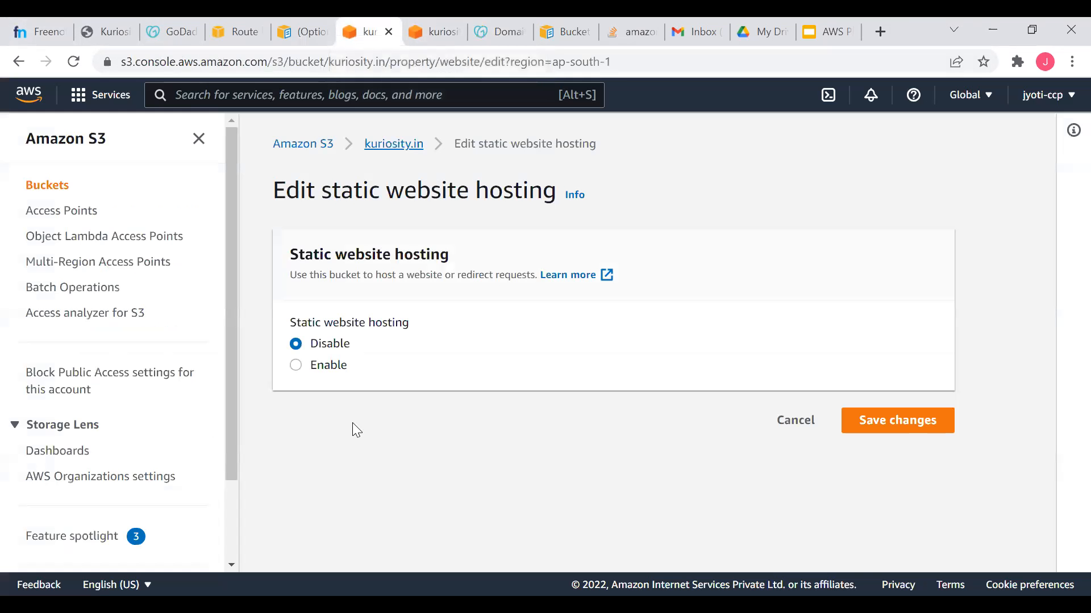
{"action": "key", "text": "alt+s"}
{"action": "type", "text": "aws route 53"}
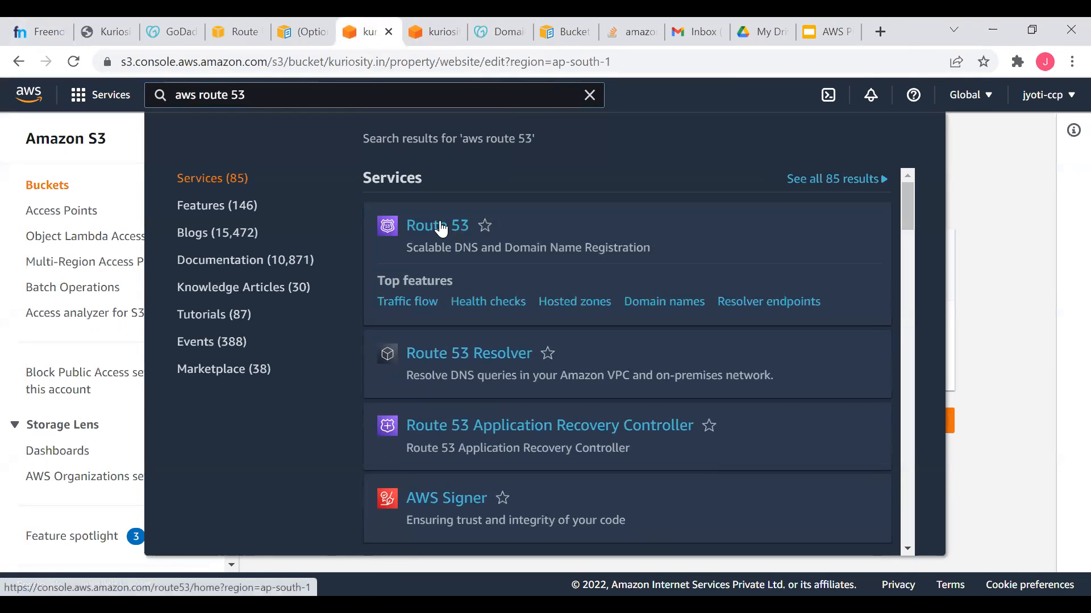
{"action": "left_click", "coordinate": [442, 230]}
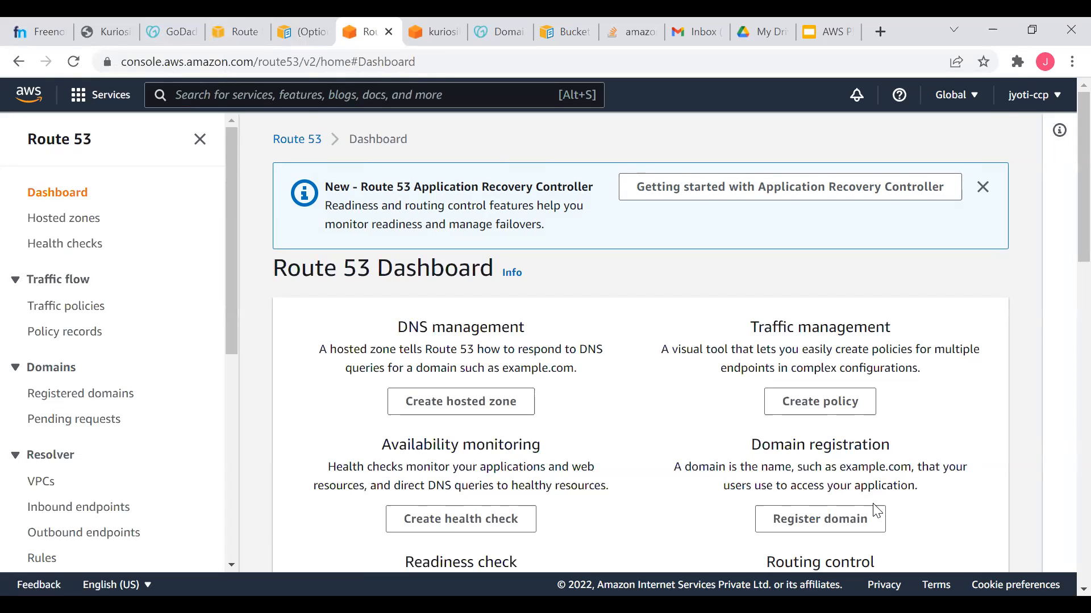
{"action": "scroll", "coordinate": [876, 511], "scroll_direction": "down", "scroll_amount": 1}
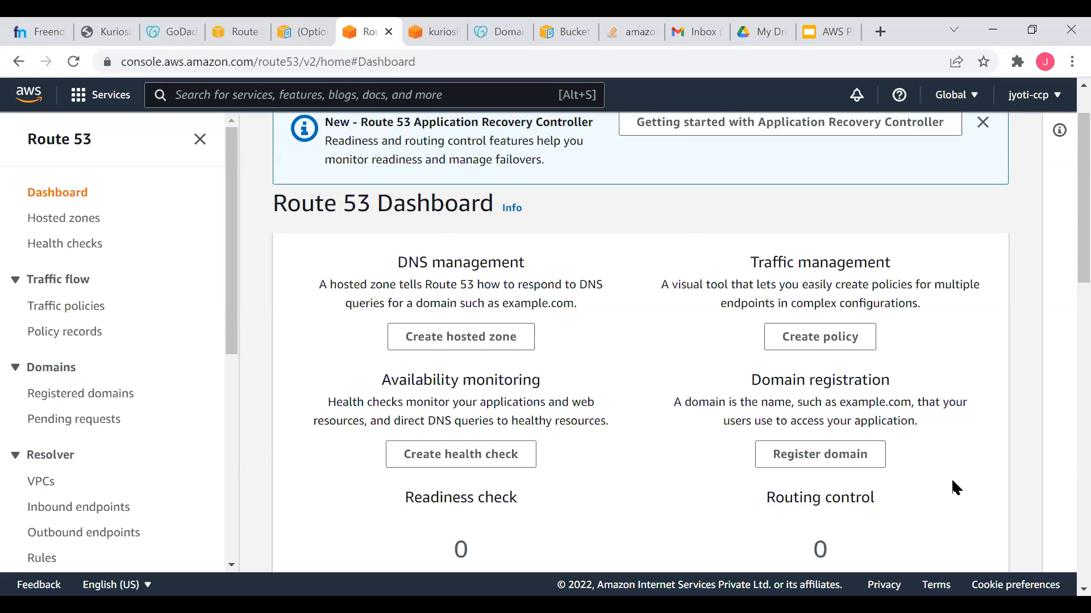
{"action": "left_click", "coordinate": [488, 339]}
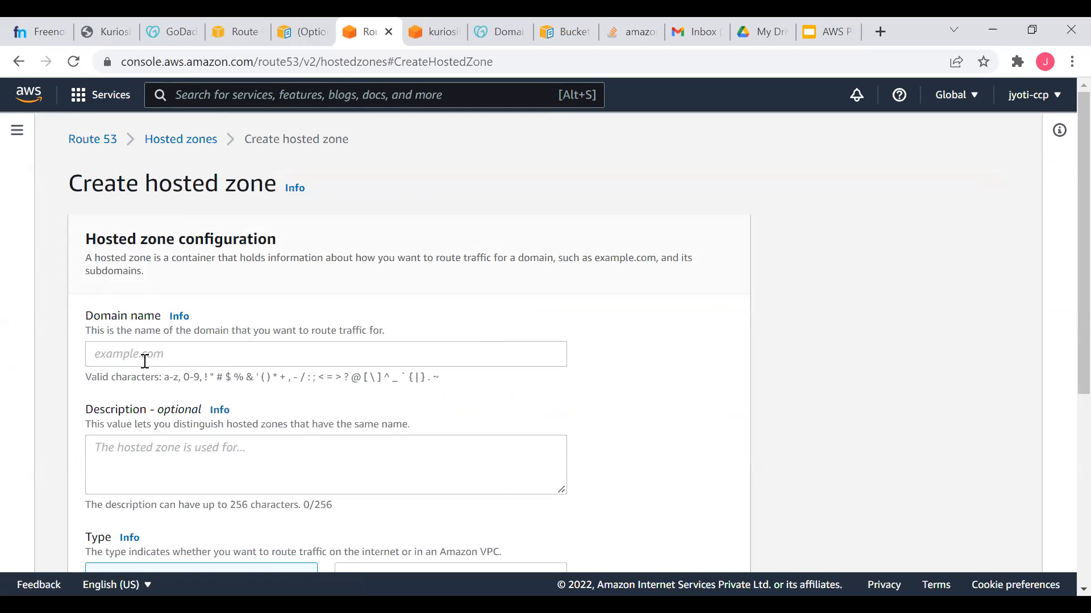
Copy kuriosity.in from the Kuriosity website's address and enter it as the new hosted zone's domain name.
{"action": "left_click", "coordinate": [106, 39]}
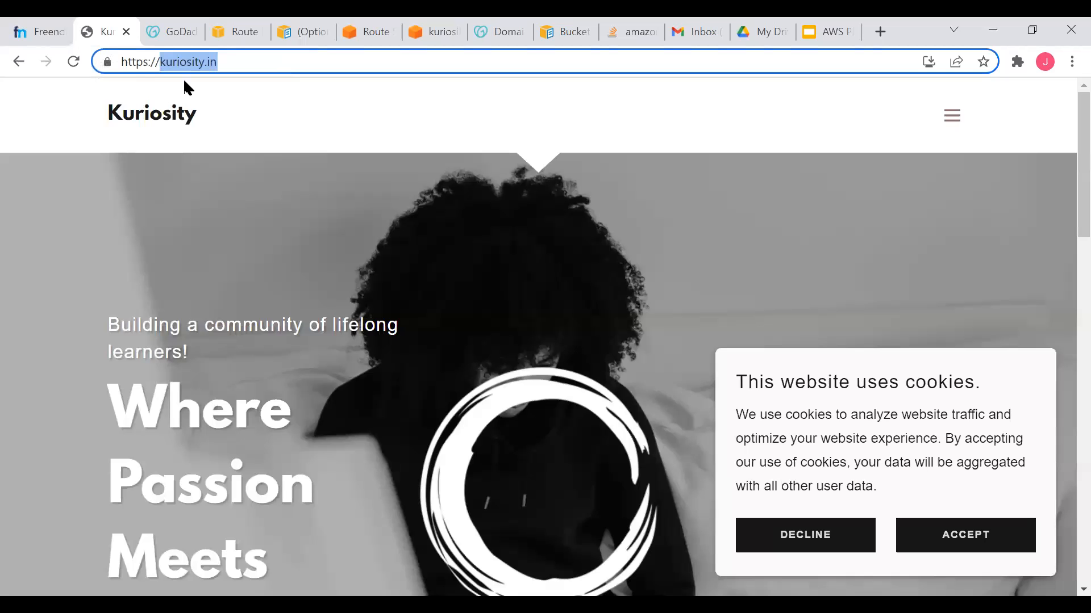
{"action": "left_click", "coordinate": [162, 61]}
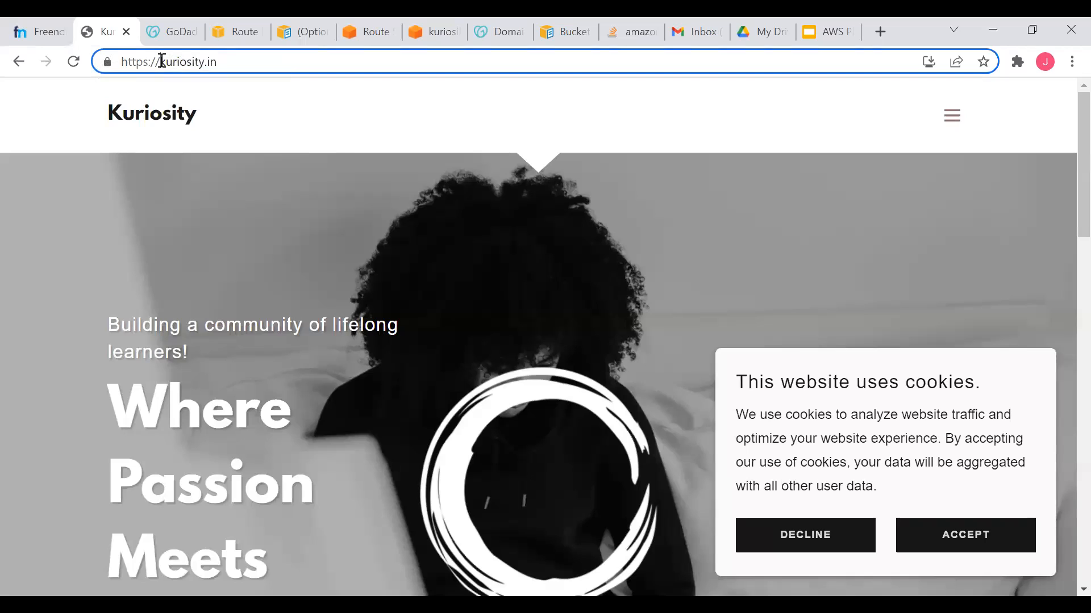
{"action": "key", "text": "shift+End"}
{"action": "key", "text": "ctrl+c"}
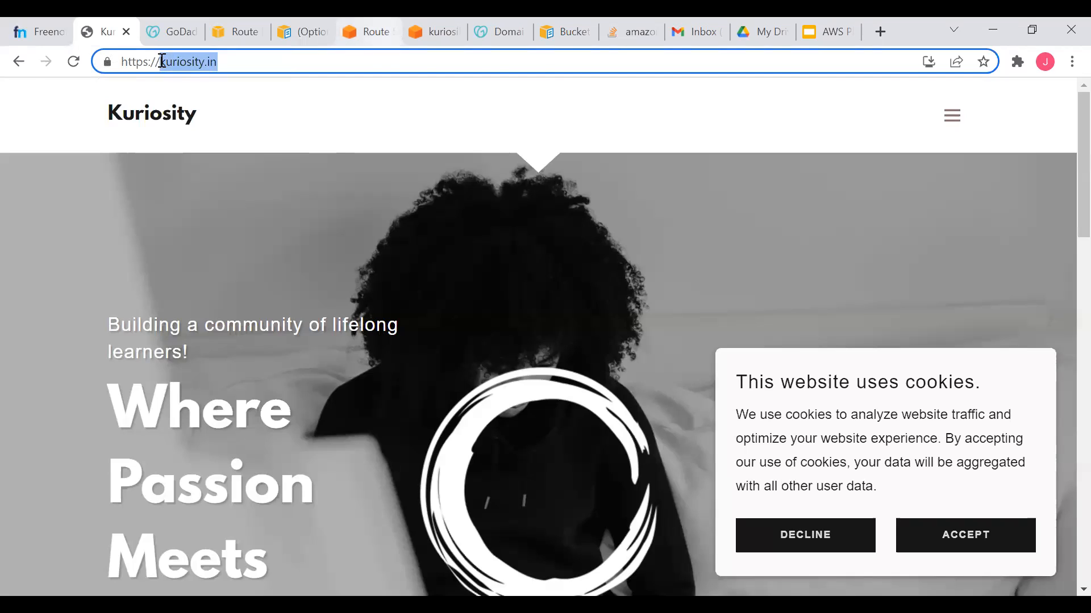
{"action": "left_click", "coordinate": [368, 31]}
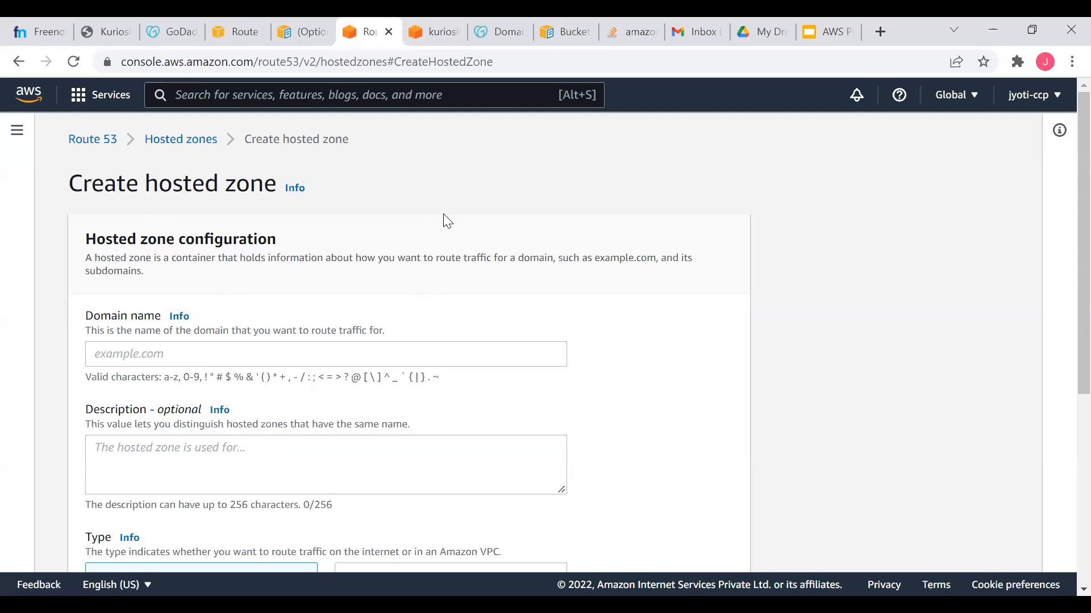
{"action": "left_click", "coordinate": [186, 356]}
{"action": "key", "text": "ctrl+v"}
Enter "This" as the description and create the zone as a public hosted zone without tags.
{"action": "scroll", "coordinate": [141, 316], "scroll_direction": "down", "scroll_amount": 3}
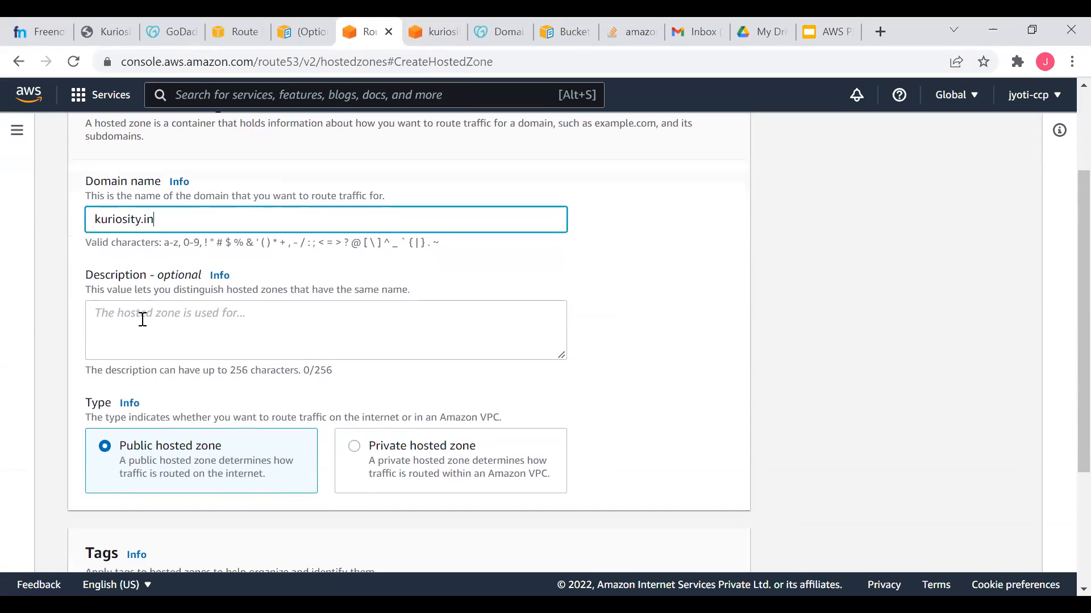
{"action": "left_click", "coordinate": [141, 317]}
{"action": "type", "text": "T"}
{"action": "scroll", "coordinate": [145, 325], "scroll_direction": "down", "scroll_amount": 3}
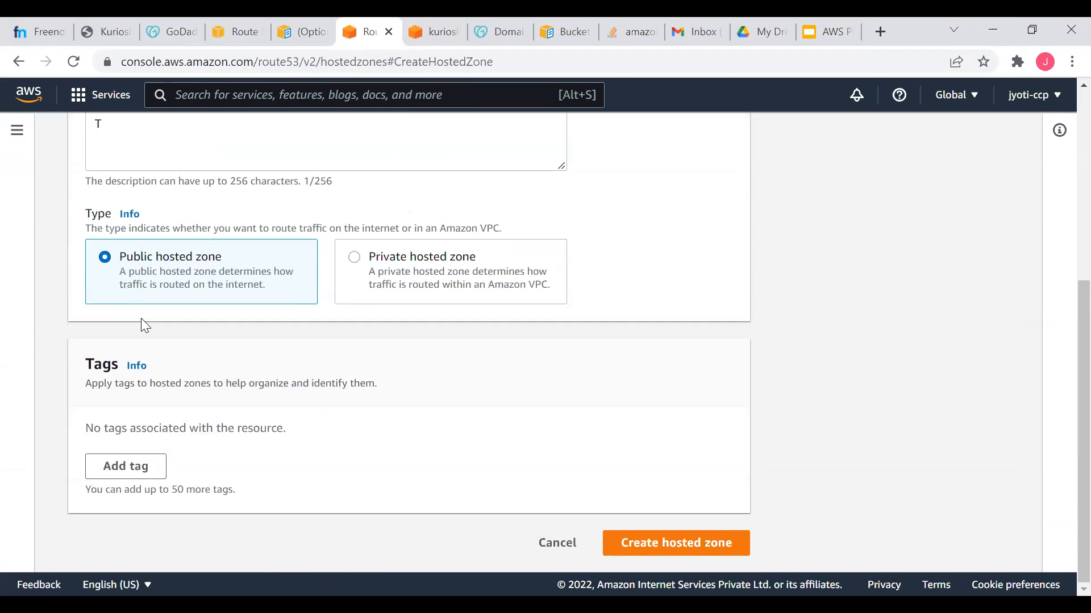
{"action": "scroll", "coordinate": [141, 318], "scroll_direction": "up", "scroll_amount": 4}
{"action": "left_click", "coordinate": [117, 402]}
{"action": "type", "text": "h"}
{"action": "scroll", "coordinate": [117, 404], "scroll_direction": "down", "scroll_amount": 4}
{"action": "scroll", "coordinate": [119, 408], "scroll_direction": "up", "scroll_amount": 5}
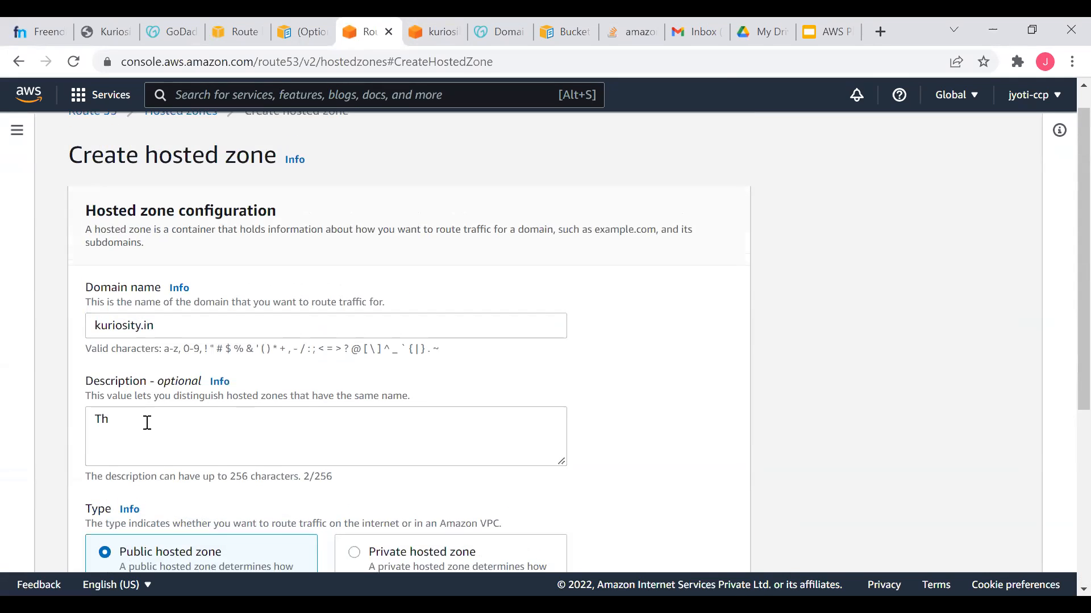
{"action": "left_click", "coordinate": [144, 421]}
{"action": "type", "text": "i"}
{"action": "scroll", "coordinate": [146, 424], "scroll_direction": "down", "scroll_amount": 1}
{"action": "scroll", "coordinate": [146, 424], "scroll_direction": "down", "scroll_amount": 4}
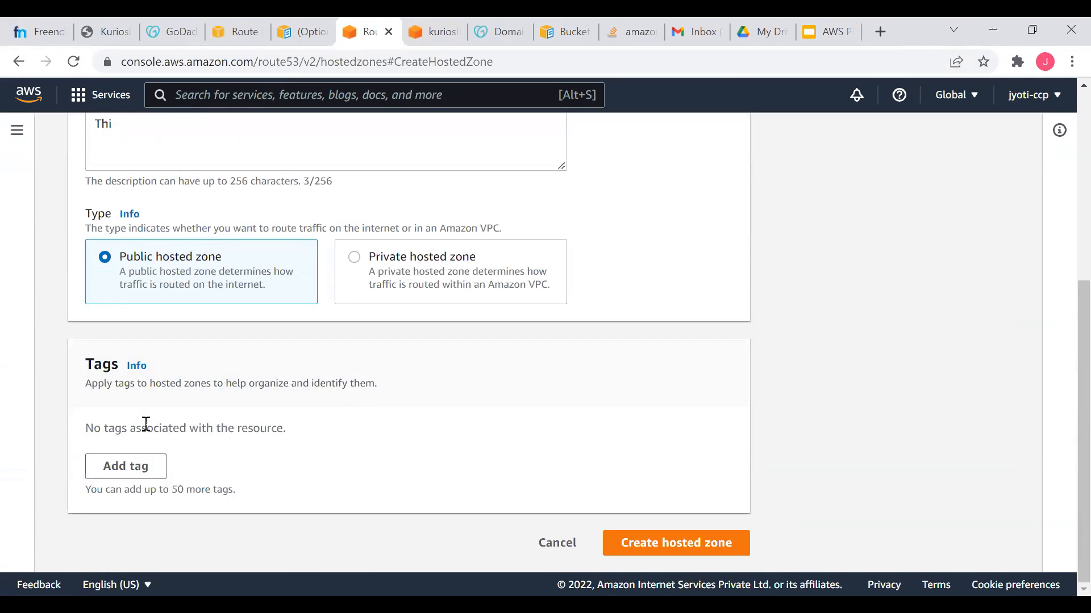
{"action": "scroll", "coordinate": [170, 324], "scroll_direction": "up", "scroll_amount": 1}
{"action": "left_click", "coordinate": [159, 207]}
{"action": "type", "text": "s"}
{"action": "left_click", "coordinate": [156, 195]}
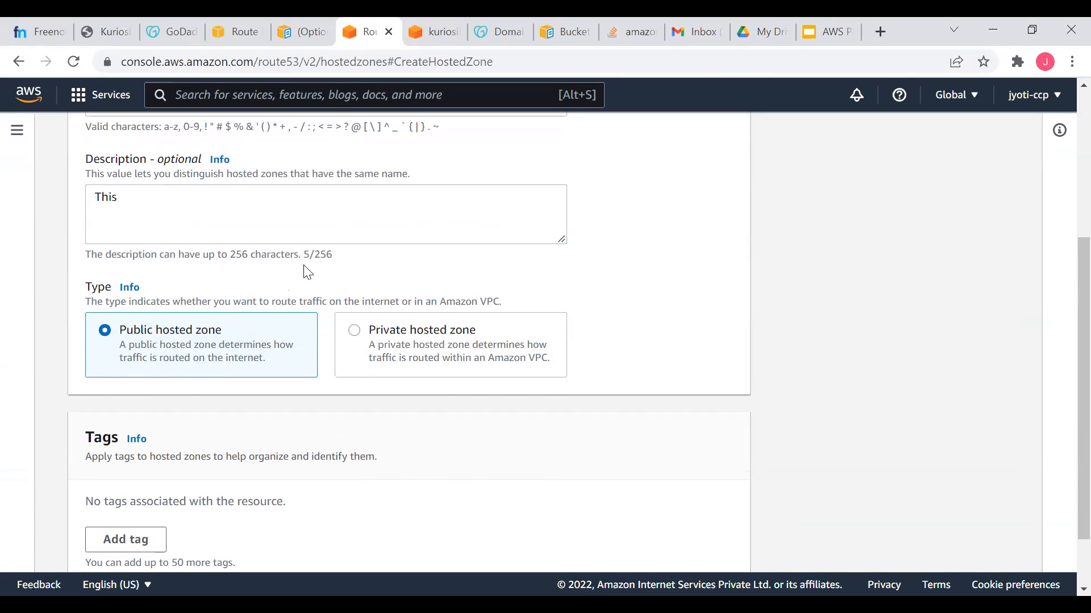
{"action": "scroll", "coordinate": [275, 323], "scroll_direction": "down", "scroll_amount": 1}
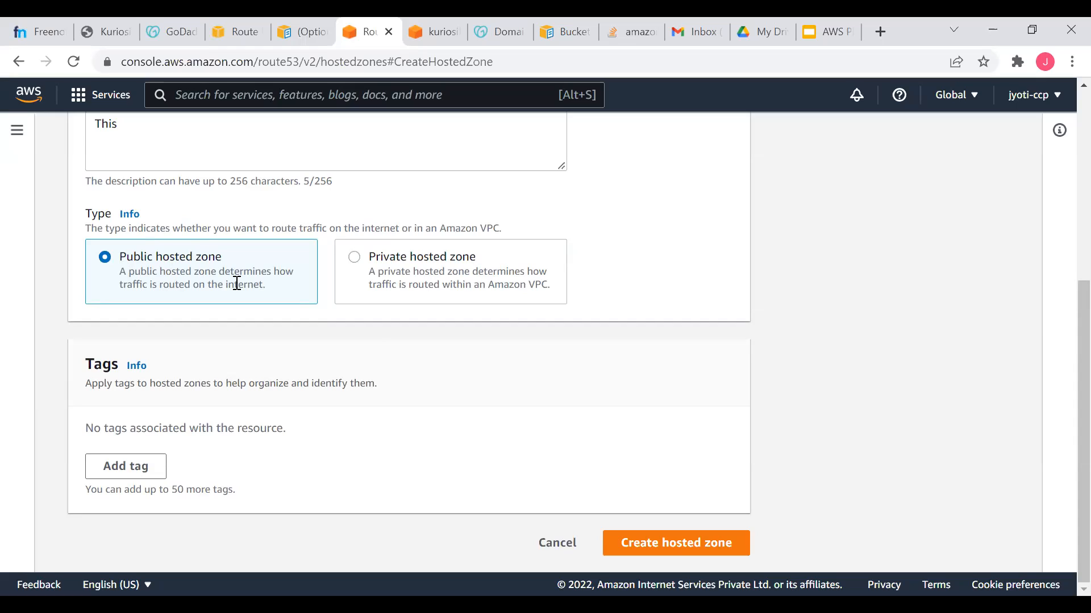
{"action": "left_click", "coordinate": [677, 545]}
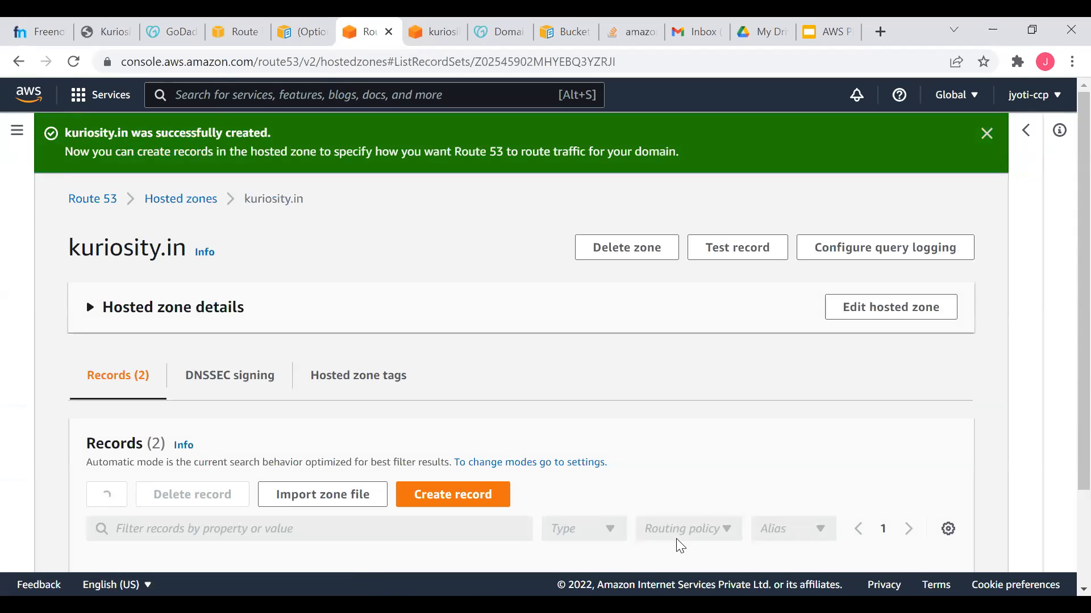
Examine the new zone's SOA and NS records and copy the first name server, ns-869.awsdns-44.net.
{"action": "scroll", "coordinate": [679, 544], "scroll_direction": "down", "scroll_amount": 3}
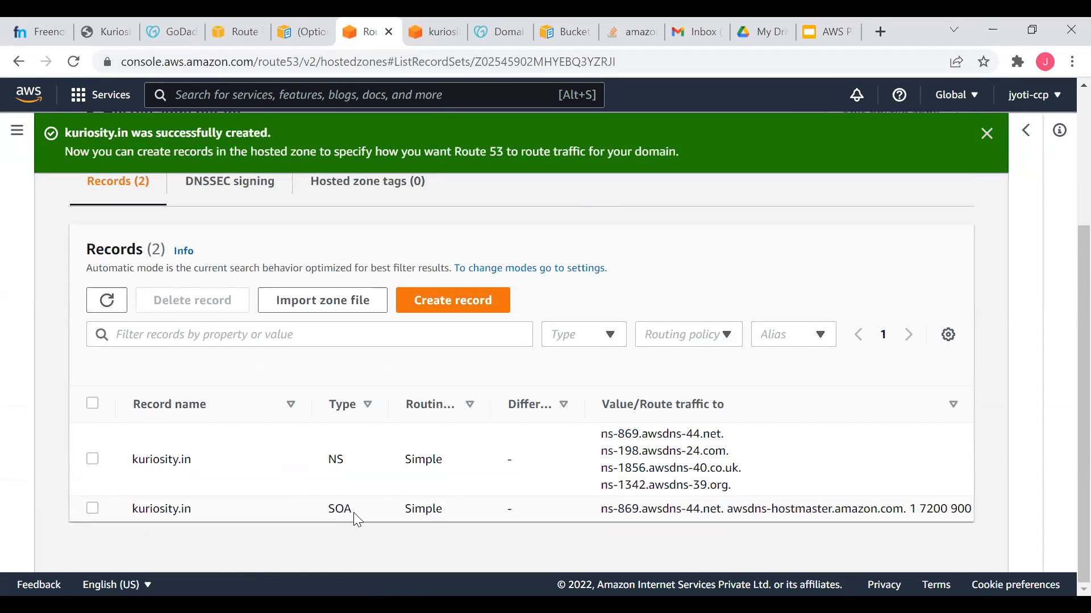
{"action": "left_click_drag", "start_coordinate": [618, 509], "coordinate": [916, 522]}
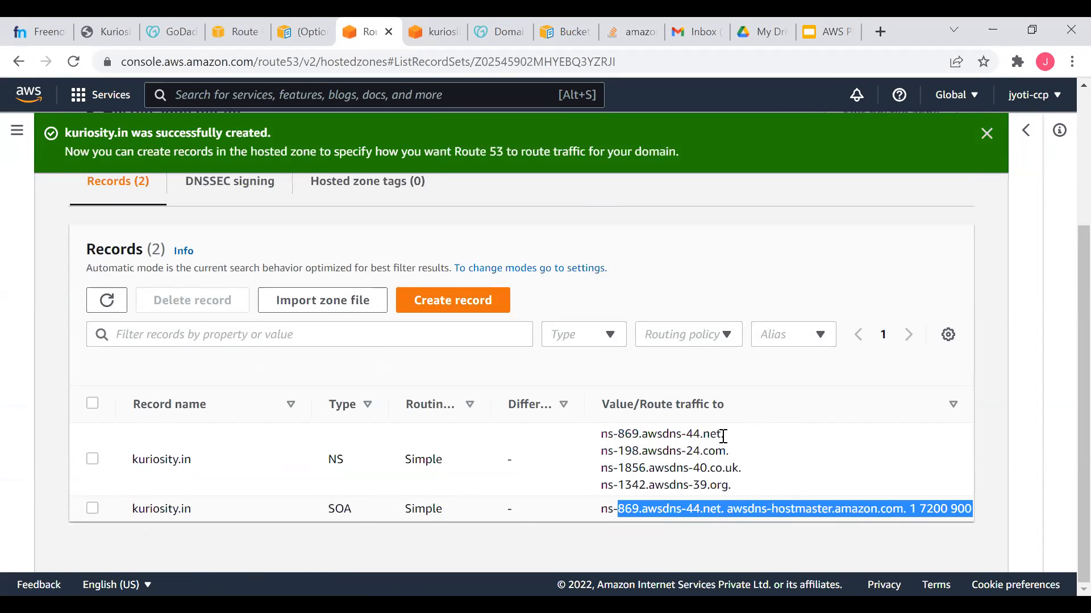
{"action": "left_click_drag", "start_coordinate": [721, 435], "coordinate": [599, 435]}
{"action": "key", "text": "ctrl+c"}
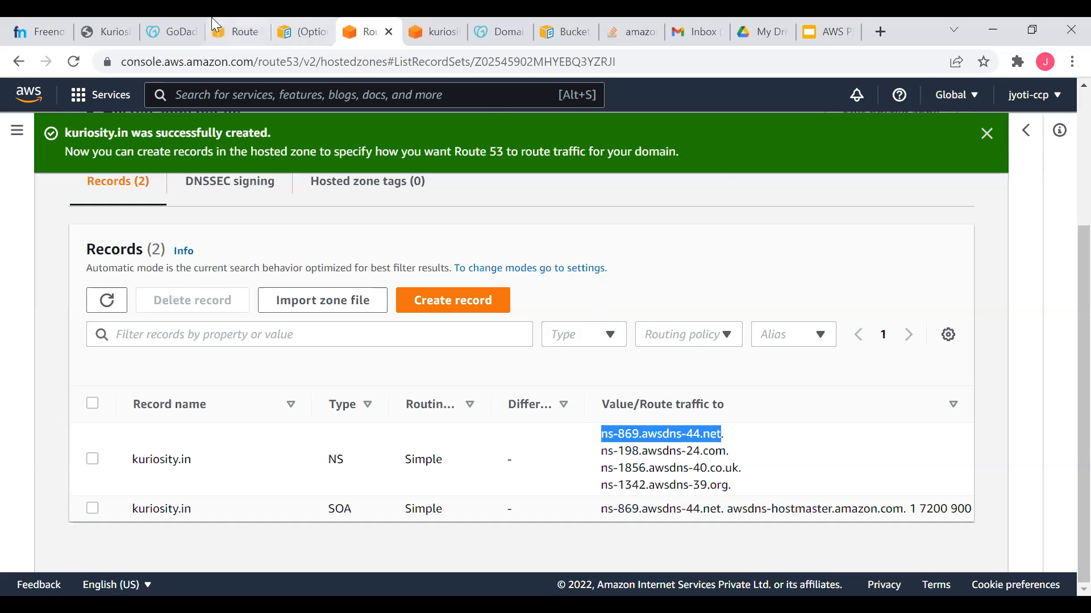
Try entering ns-869.awsdns-44.net as the first custom nameserver for kuriosity.in in GoDaddy, and close the nameserver editor without saving.
{"action": "left_click", "coordinate": [171, 33]}
{"action": "key", "text": "ctrl+8"}
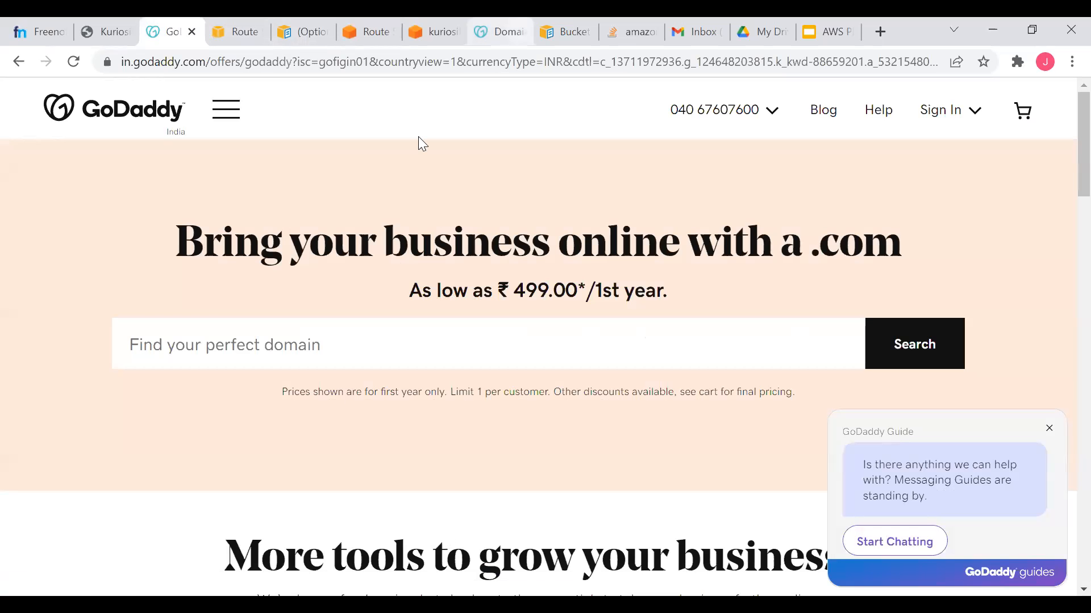
{"action": "scroll", "coordinate": [352, 278], "scroll_direction": "up", "scroll_amount": 2}
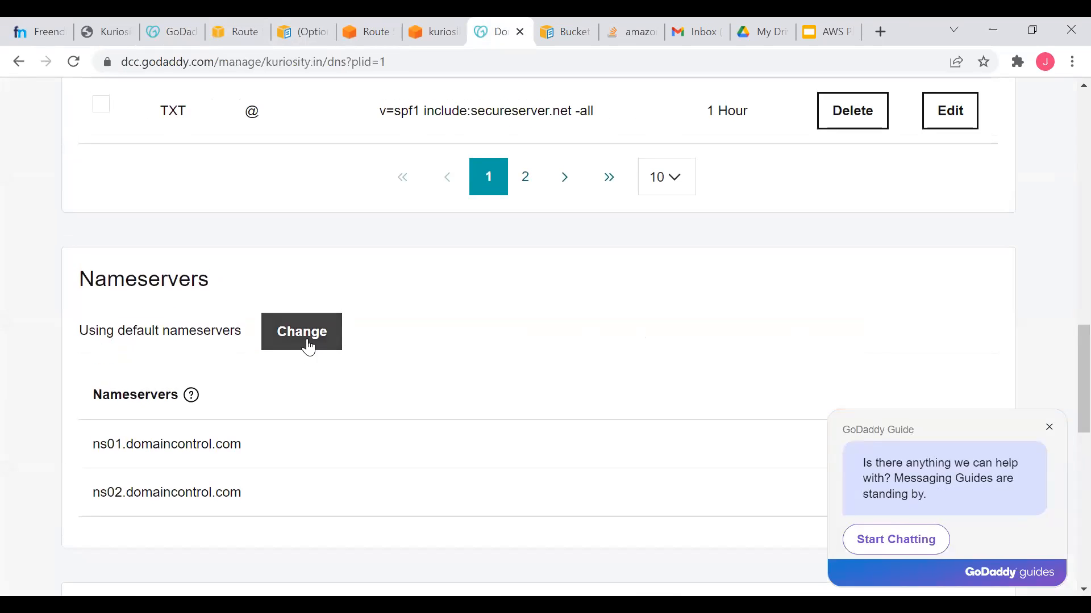
{"action": "left_click", "coordinate": [309, 334]}
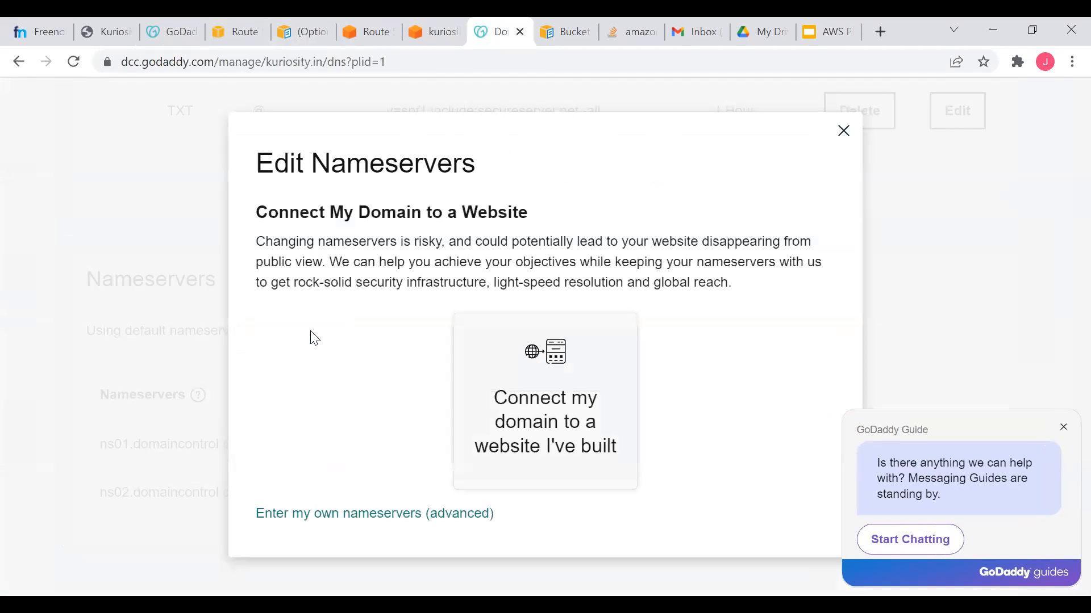
{"action": "left_click", "coordinate": [356, 514]}
{"action": "left_click", "coordinate": [345, 323]}
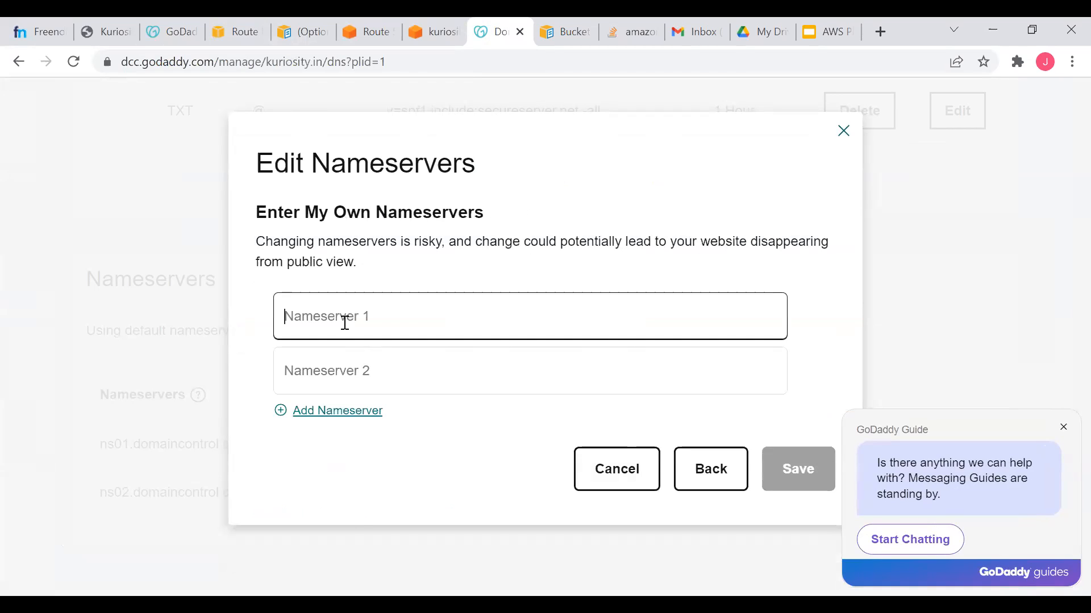
{"action": "key", "text": "ctrl+v"}
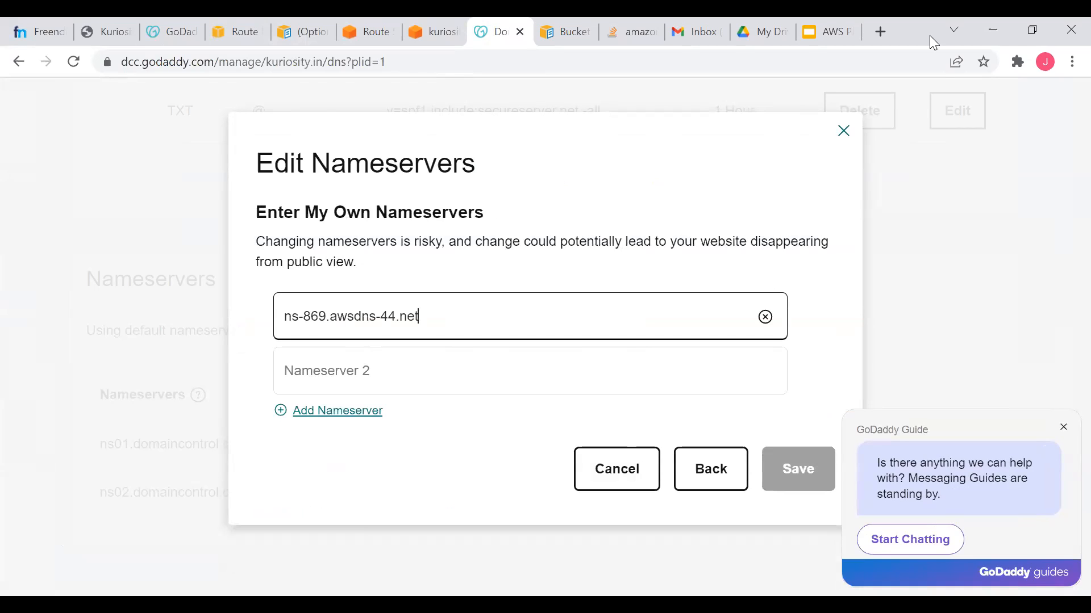
{"action": "left_click", "coordinate": [842, 132]}
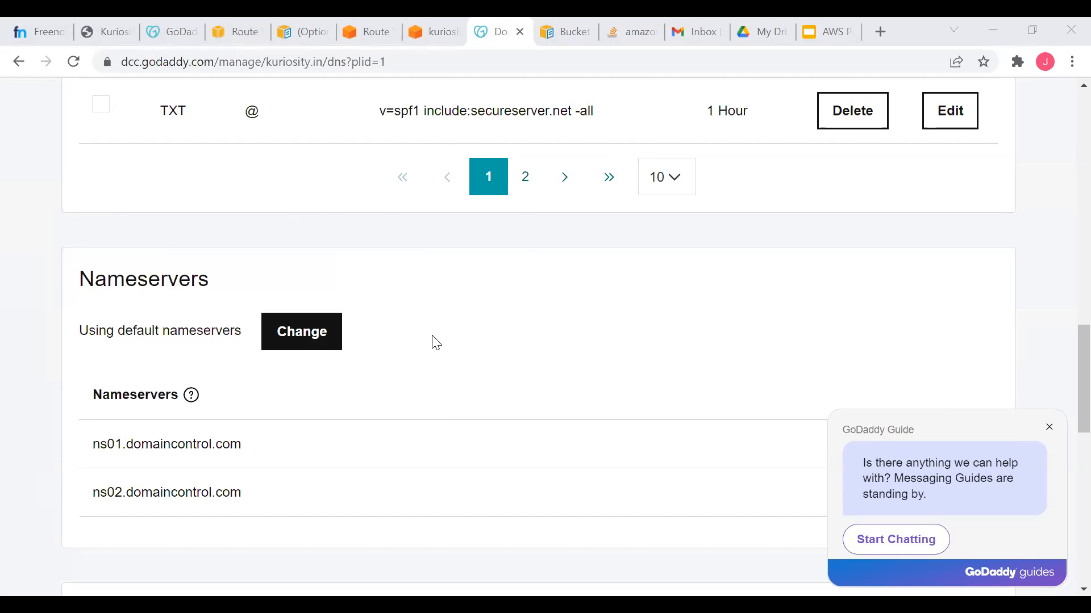
Return to the kuriosity.in hosted zone in Route 53, and select the full address of the Kuriosity website.
{"action": "left_click", "coordinate": [359, 30]}
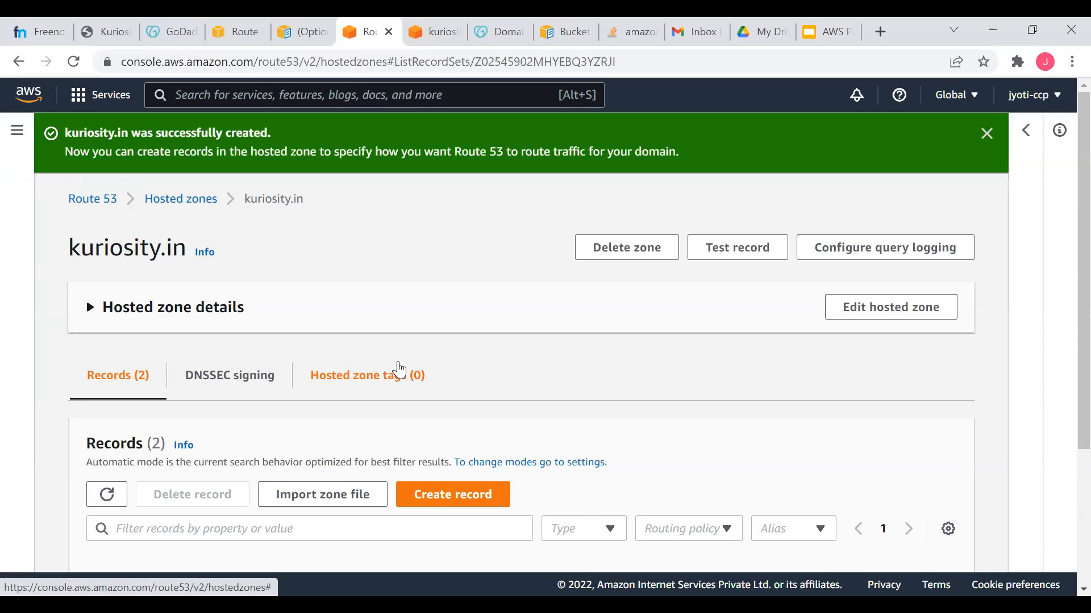
{"action": "left_click", "coordinate": [98, 31]}
{"action": "triple_click", "coordinate": [143, 59]}
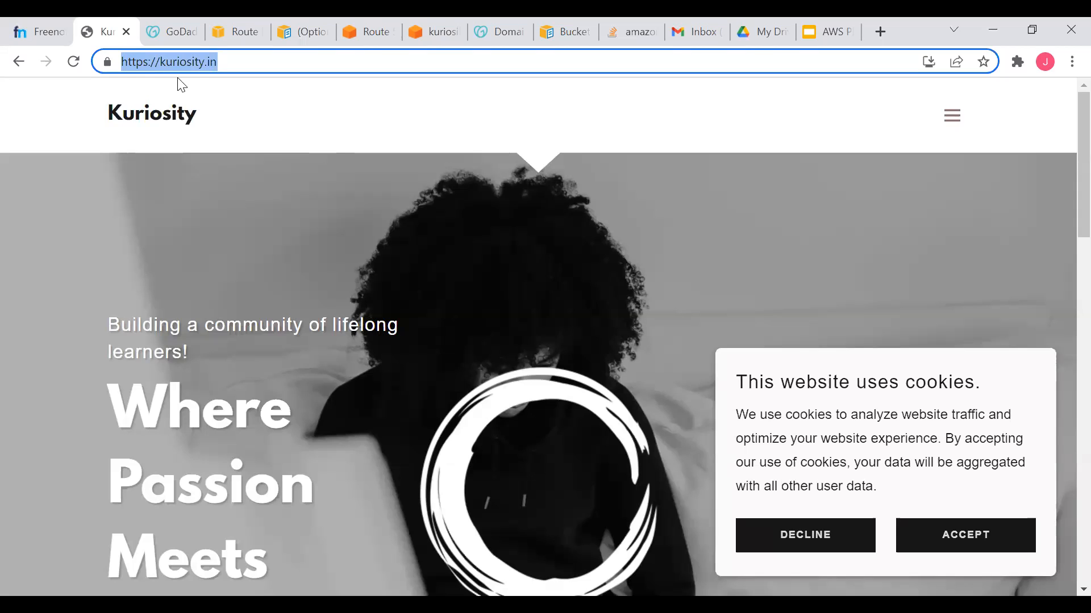
Search the AWS console for S3, and check kuriosity.in's nameservers in GoDaddy and the Kuriosity website.
{"action": "left_click", "coordinate": [371, 31]}
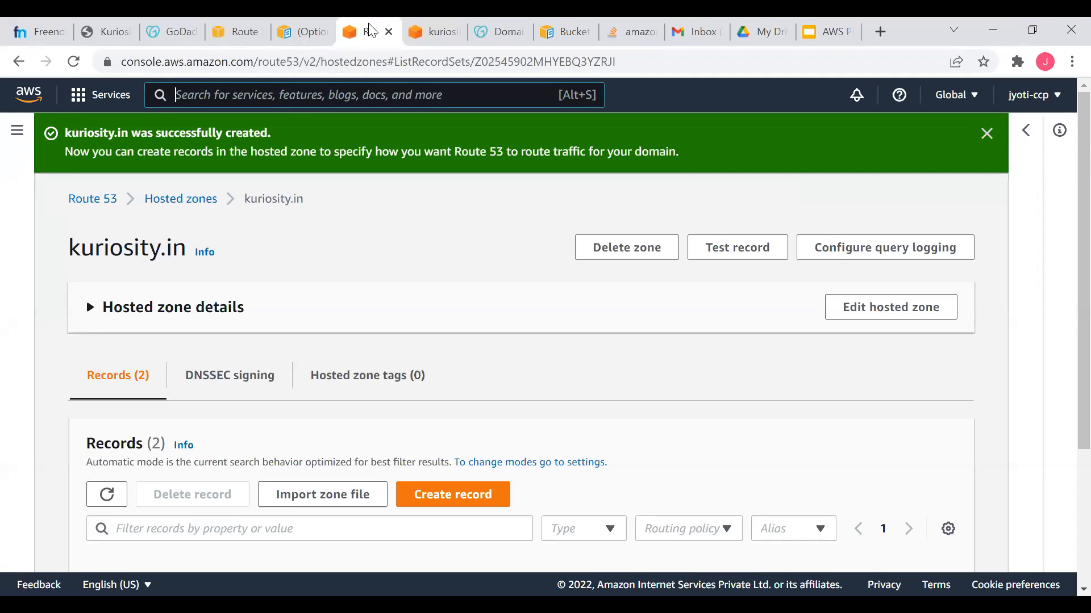
{"action": "type", "text": "S3"}
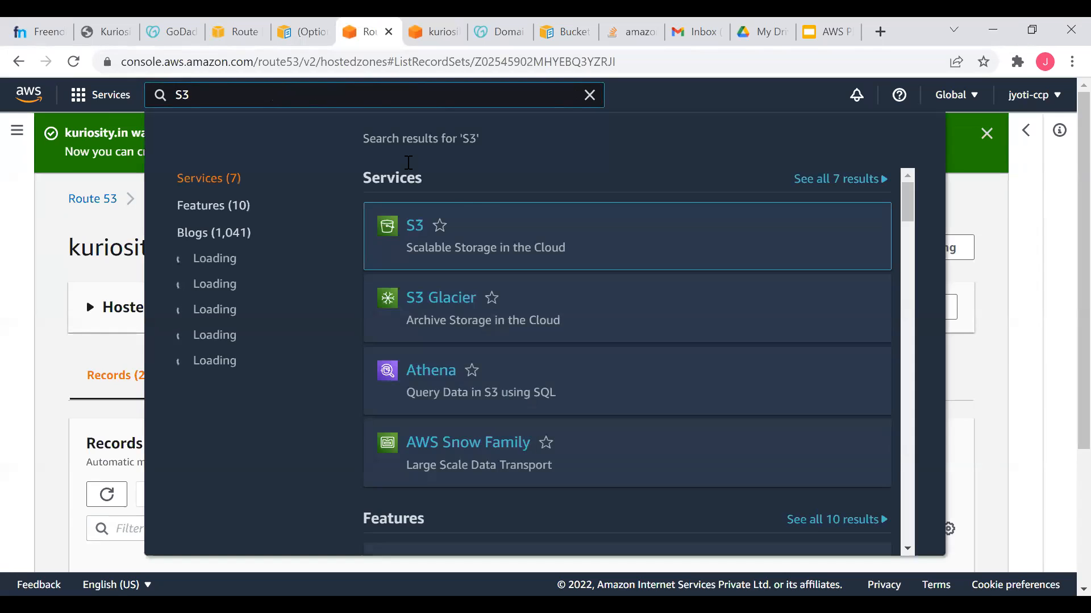
{"action": "left_click", "coordinate": [407, 232]}
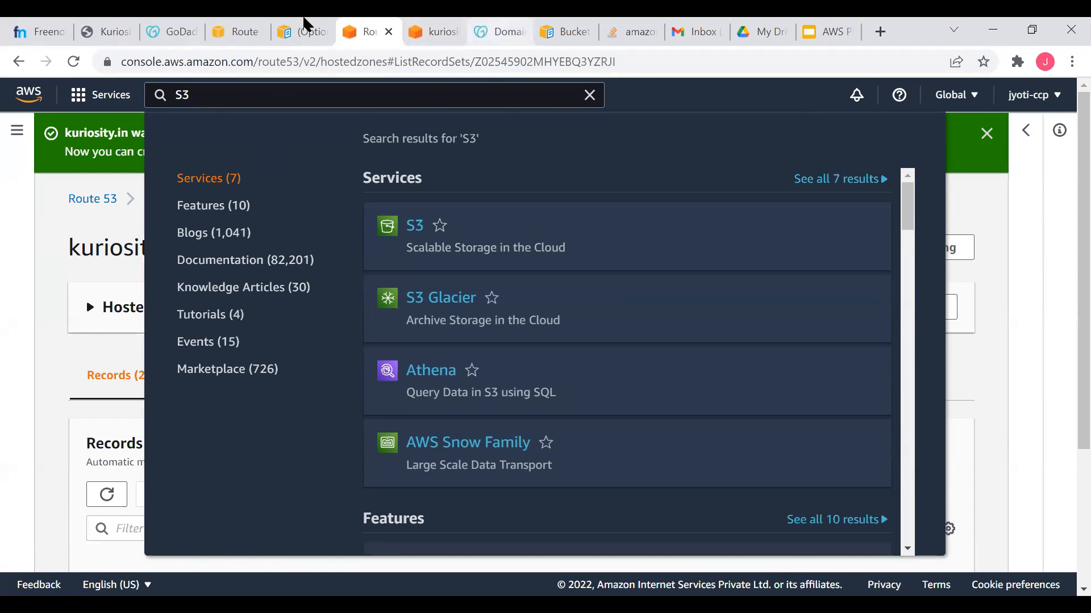
{"action": "left_click", "coordinate": [499, 32]}
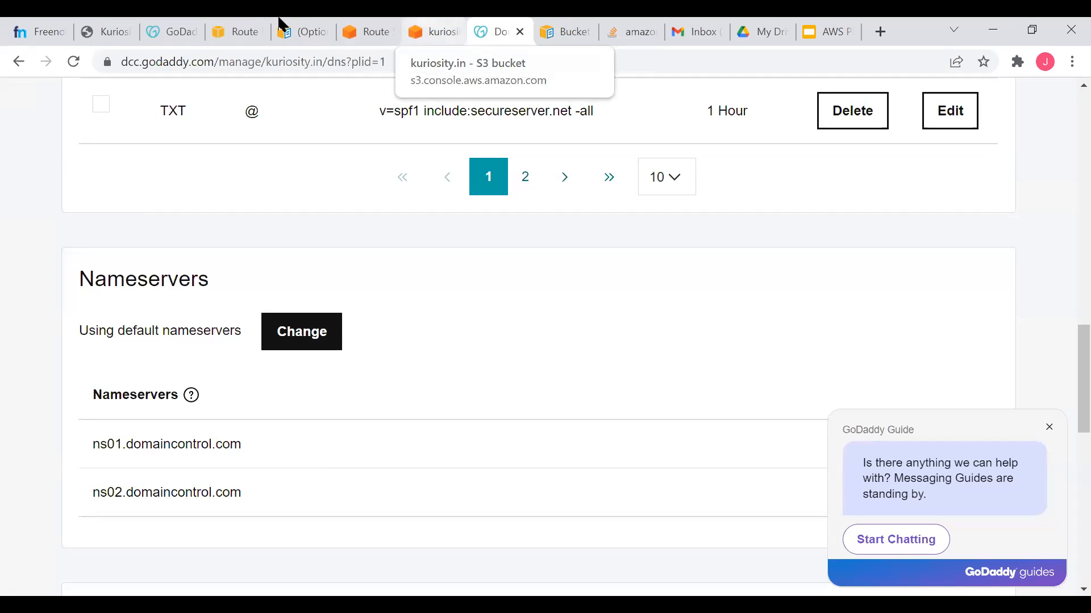
{"action": "left_click", "coordinate": [97, 31]}
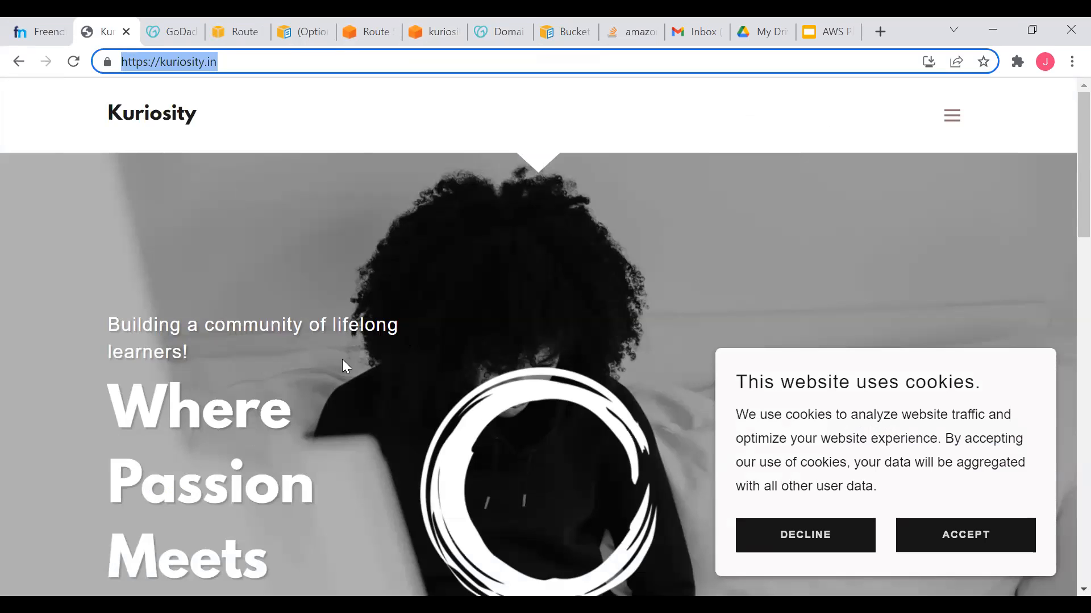
Try to empty the existing kuriosity.in bucket in Amazon S3, and return to the bucket list.
{"action": "left_click", "coordinate": [432, 28]}
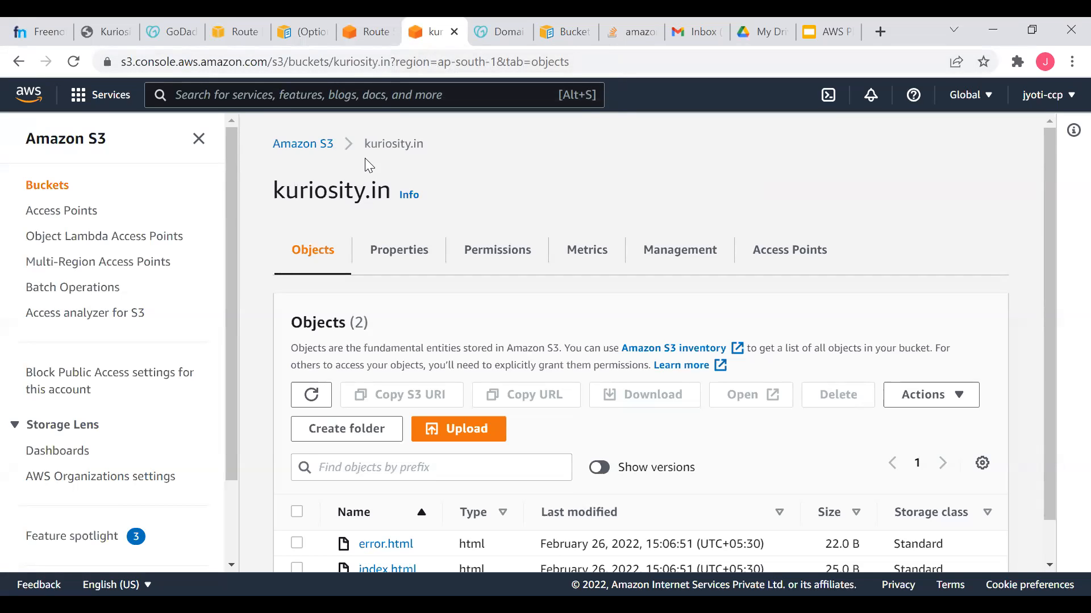
{"action": "scroll", "coordinate": [487, 245], "scroll_direction": "down", "scroll_amount": 1}
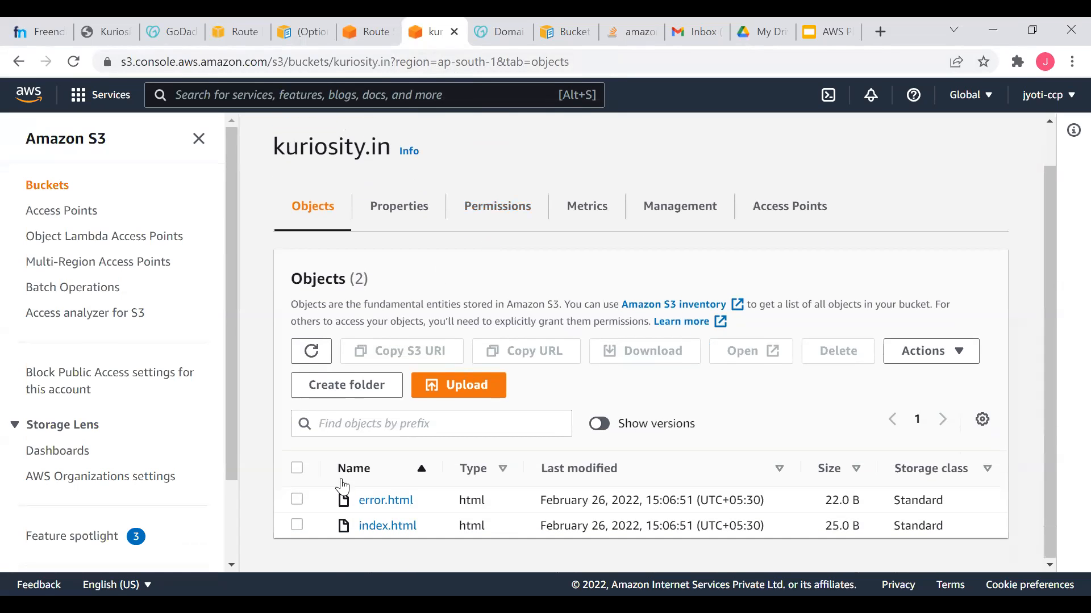
{"action": "left_click", "coordinate": [298, 469]}
{"action": "scroll", "coordinate": [472, 309], "scroll_direction": "up", "scroll_amount": 1}
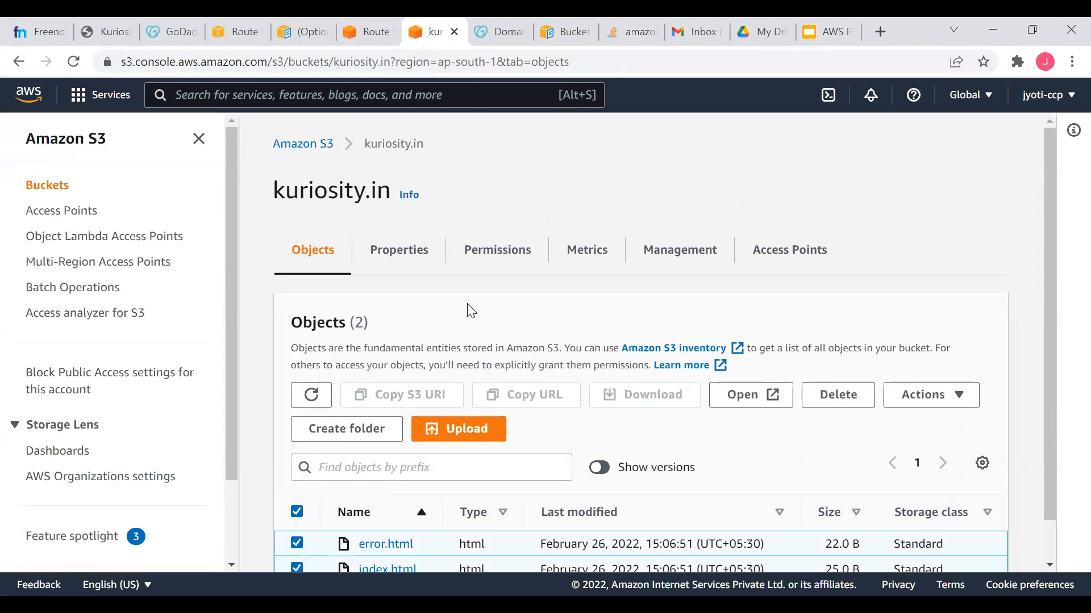
{"action": "left_click", "coordinate": [290, 149]}
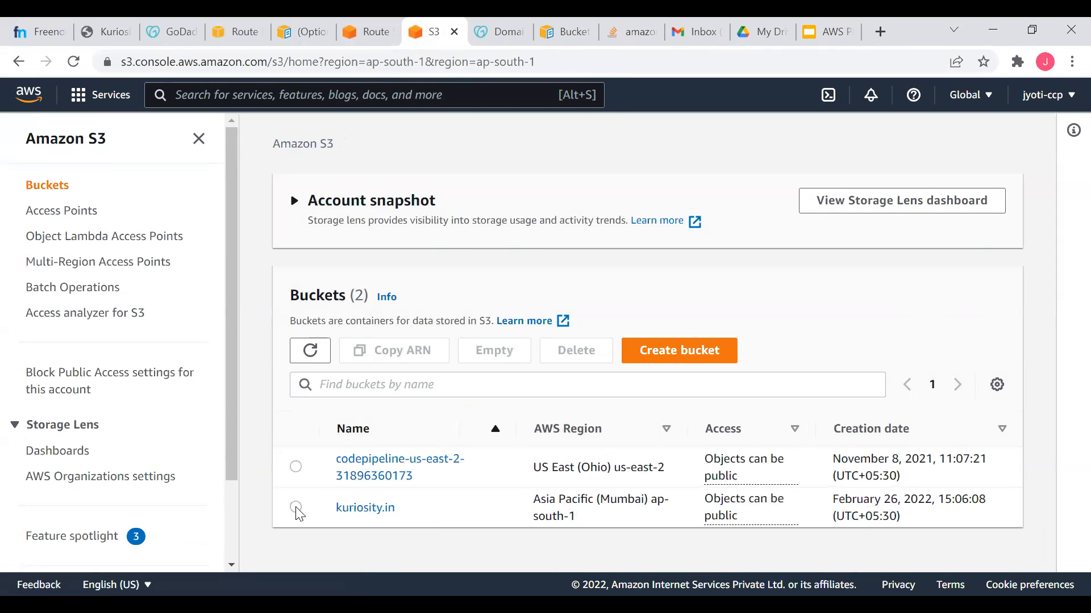
{"action": "left_click", "coordinate": [296, 507]}
{"action": "left_click", "coordinate": [501, 356]}
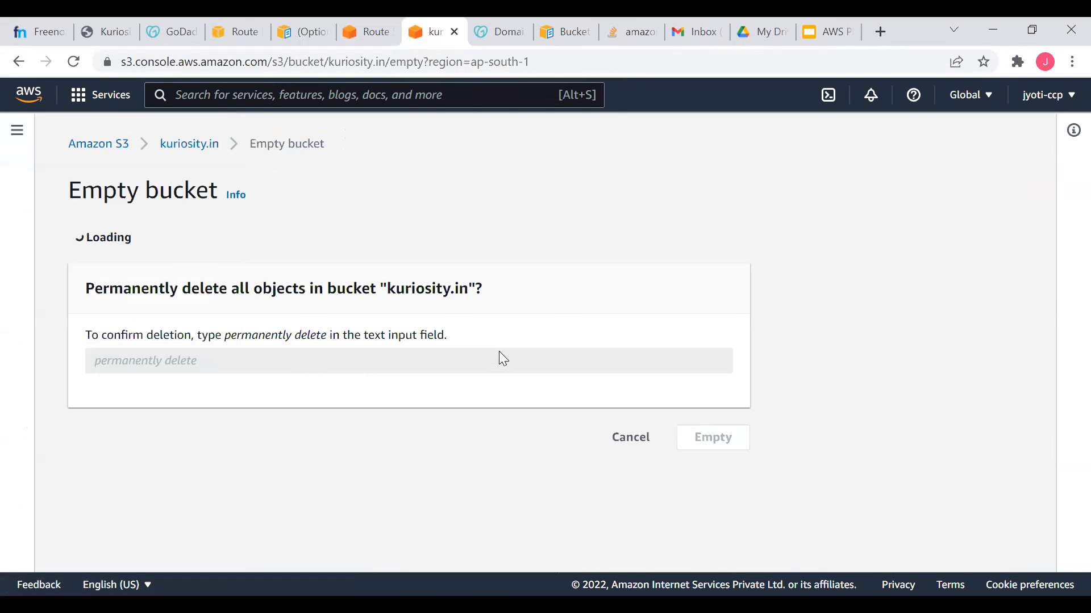
{"action": "key", "text": "F5"}
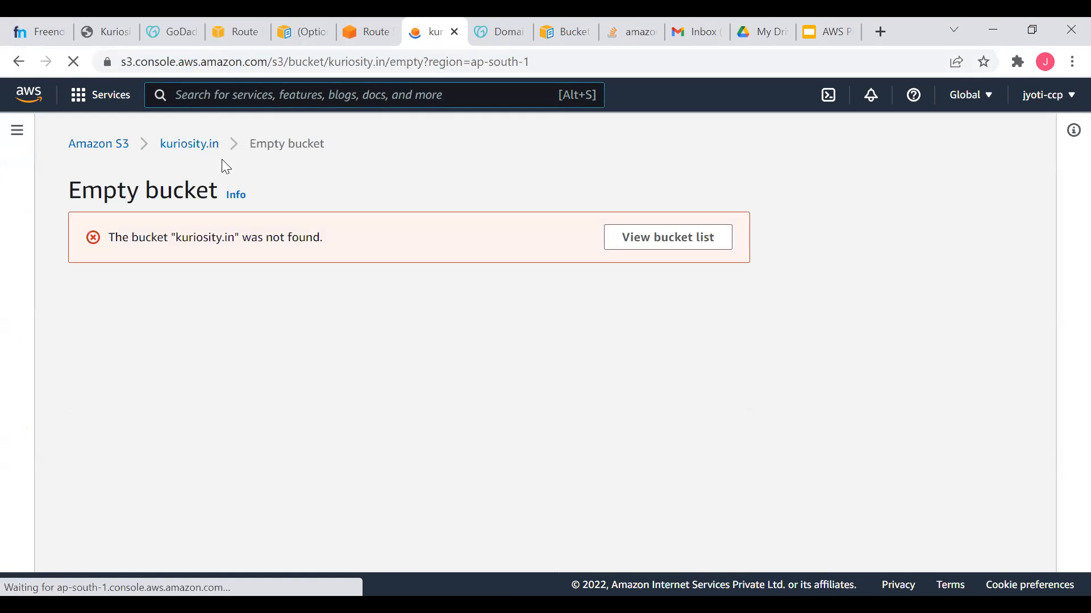
{"action": "left_click", "coordinate": [120, 146]}
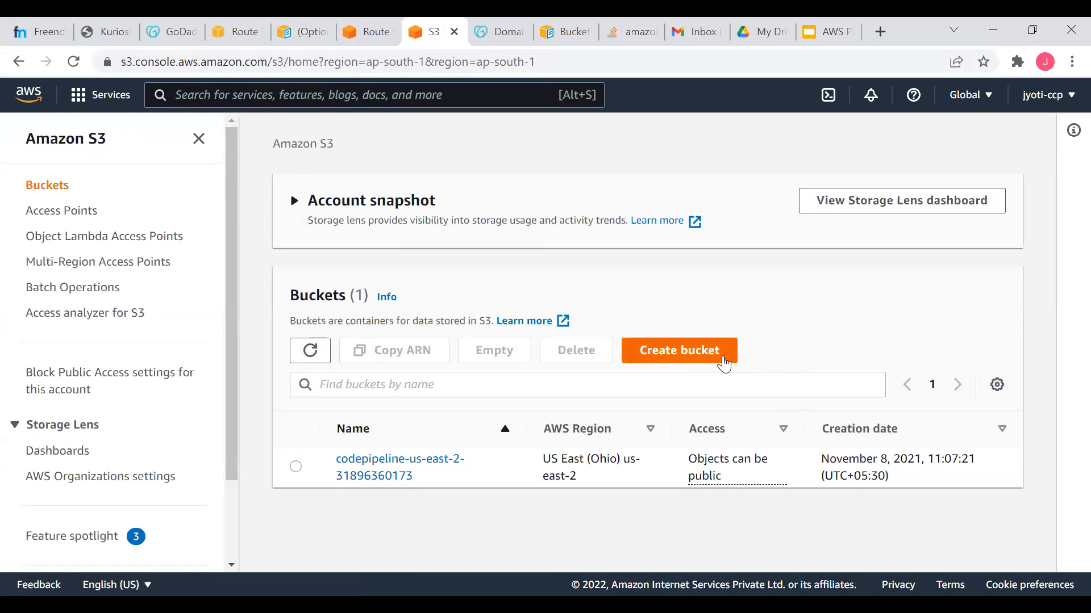
Start creating an S3 bucket and name it kuriosity.in, copying the domain from the Kuriosity website's address.
{"action": "left_click", "coordinate": [687, 368]}
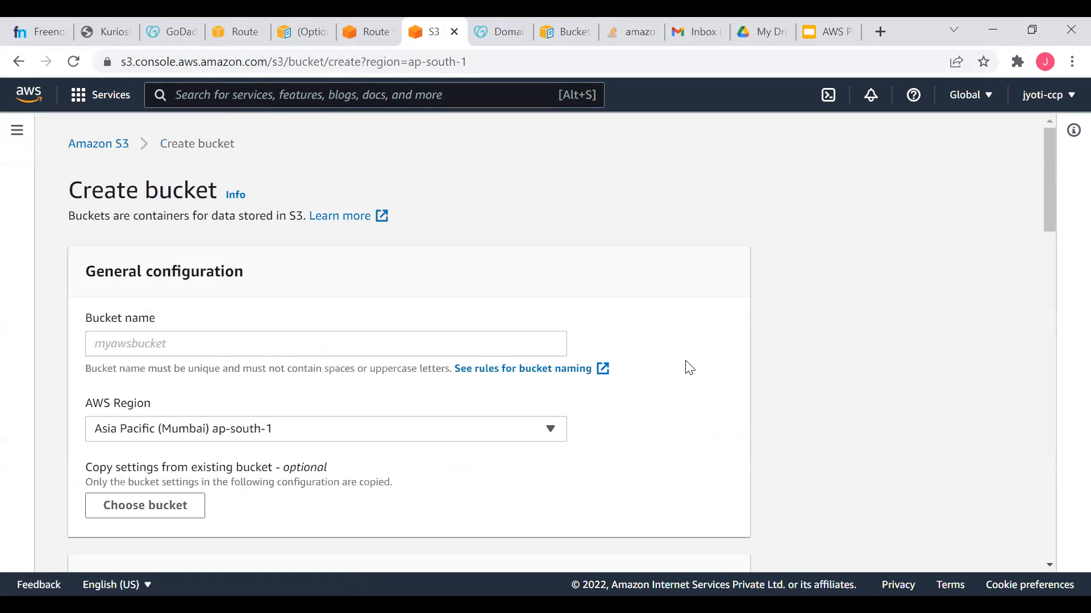
{"action": "left_click", "coordinate": [151, 346]}
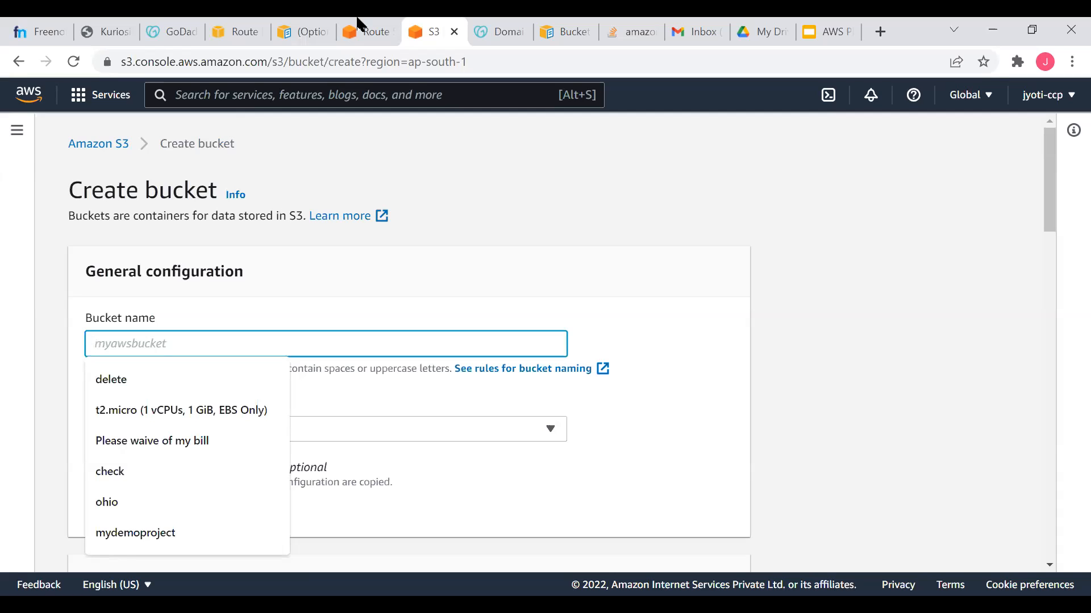
{"action": "left_click", "coordinate": [108, 32]}
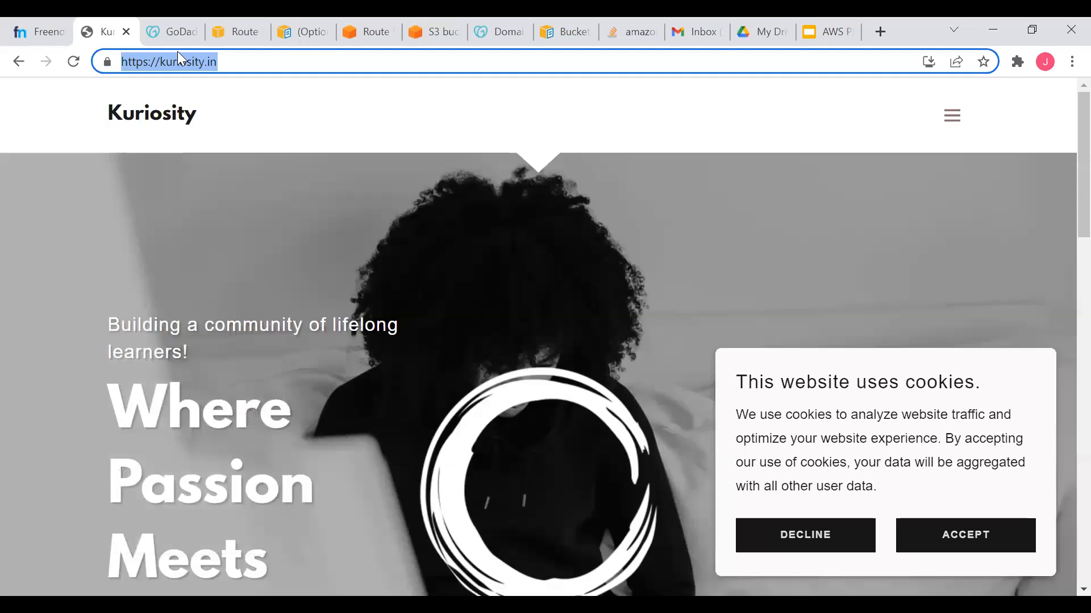
{"action": "left_click", "coordinate": [179, 57]}
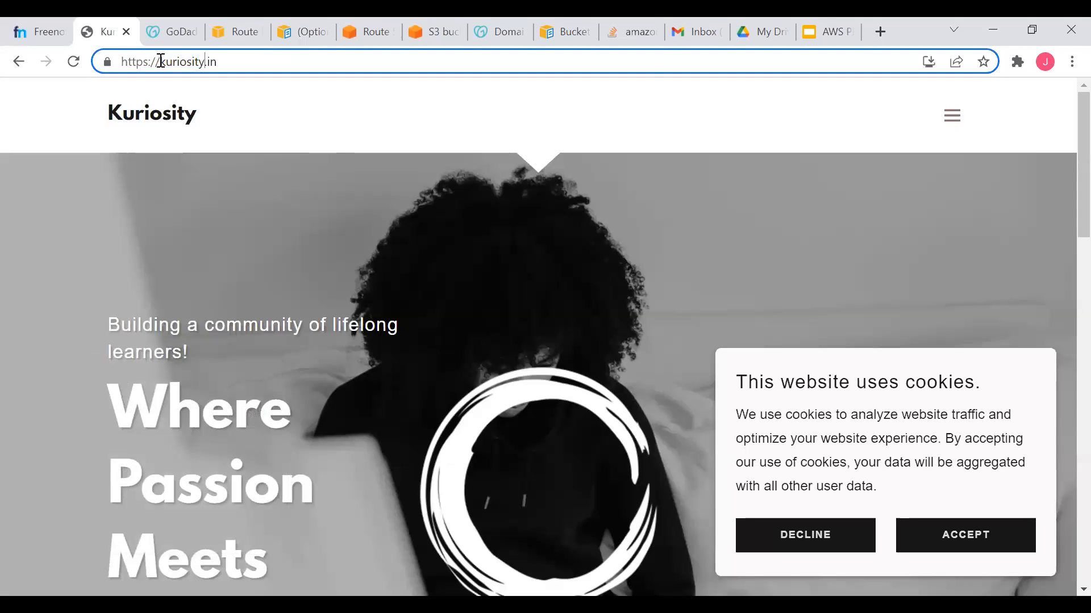
{"action": "key", "text": "shift+End"}
{"action": "key", "text": "ctrl+c"}
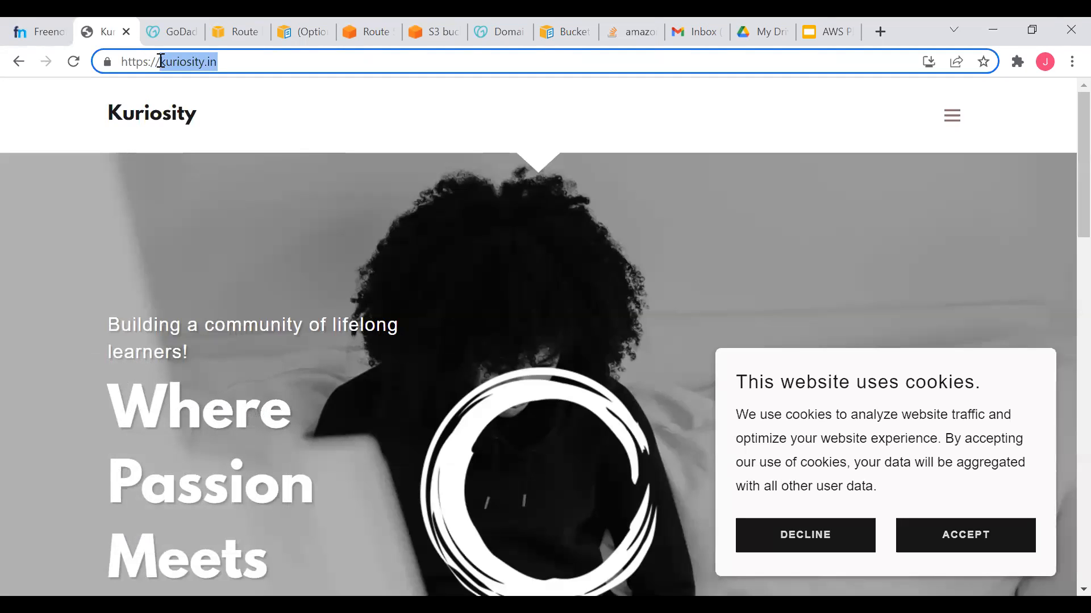
{"action": "left_click", "coordinate": [449, 22]}
{"action": "key", "text": "ctrl+v"}
Enable ACLs for the bucket, turn off Block all public access, and acknowledge that its contents might become public.
{"action": "scroll", "coordinate": [214, 340], "scroll_direction": "down", "scroll_amount": 2}
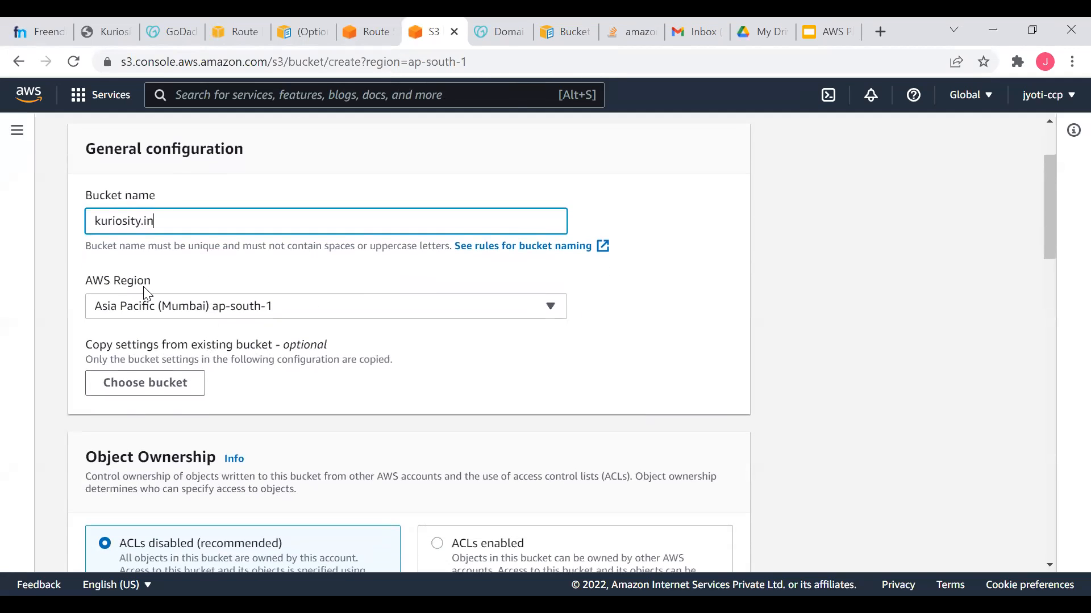
{"action": "scroll", "coordinate": [307, 370], "scroll_direction": "down", "scroll_amount": 3}
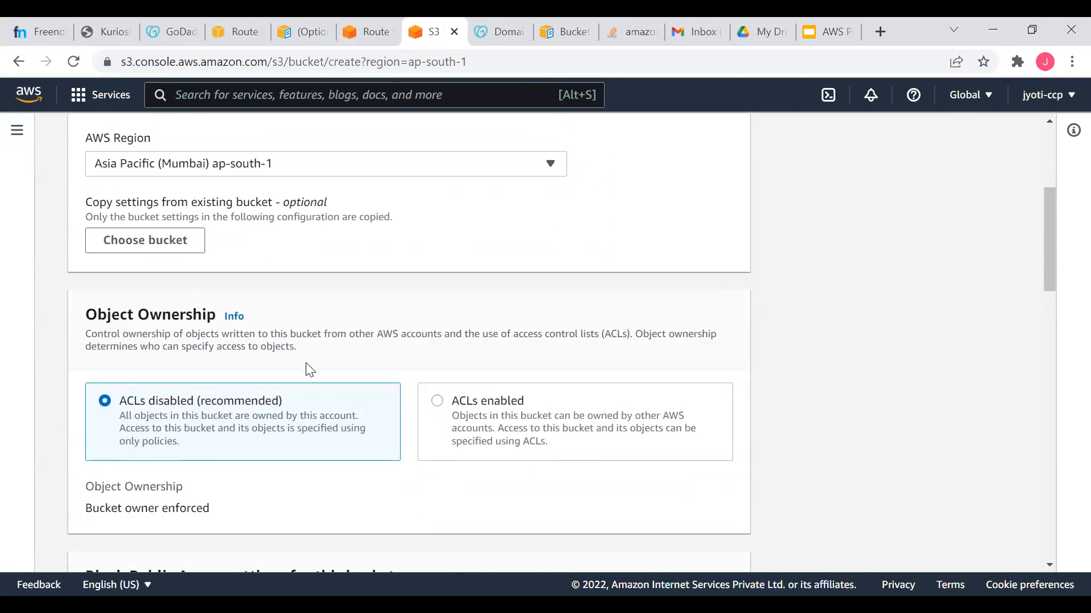
{"action": "left_click", "coordinate": [437, 338]}
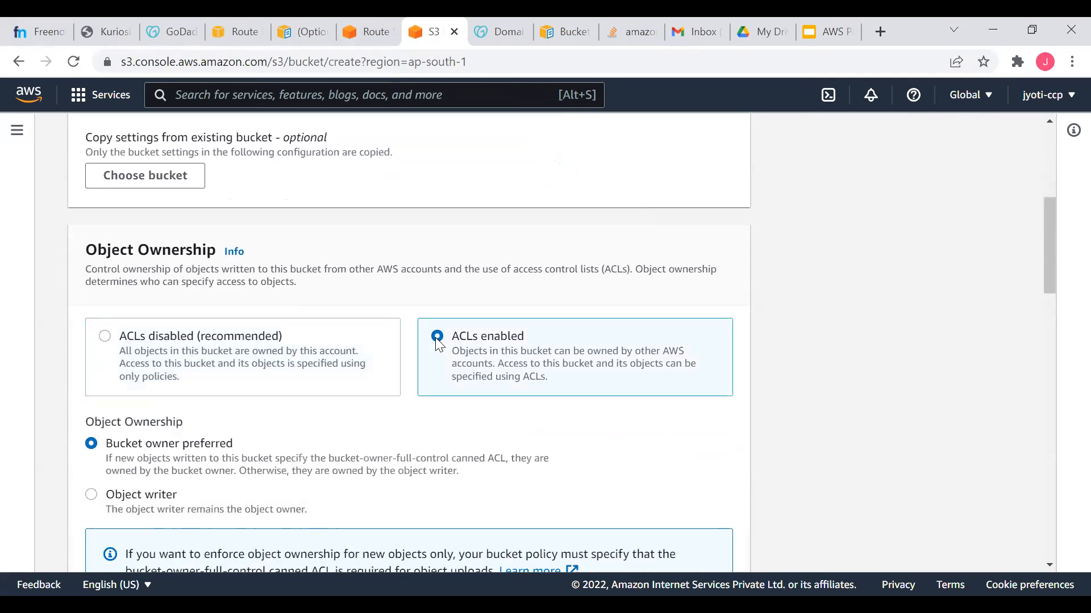
{"action": "scroll", "coordinate": [292, 525], "scroll_direction": "down", "scroll_amount": 3}
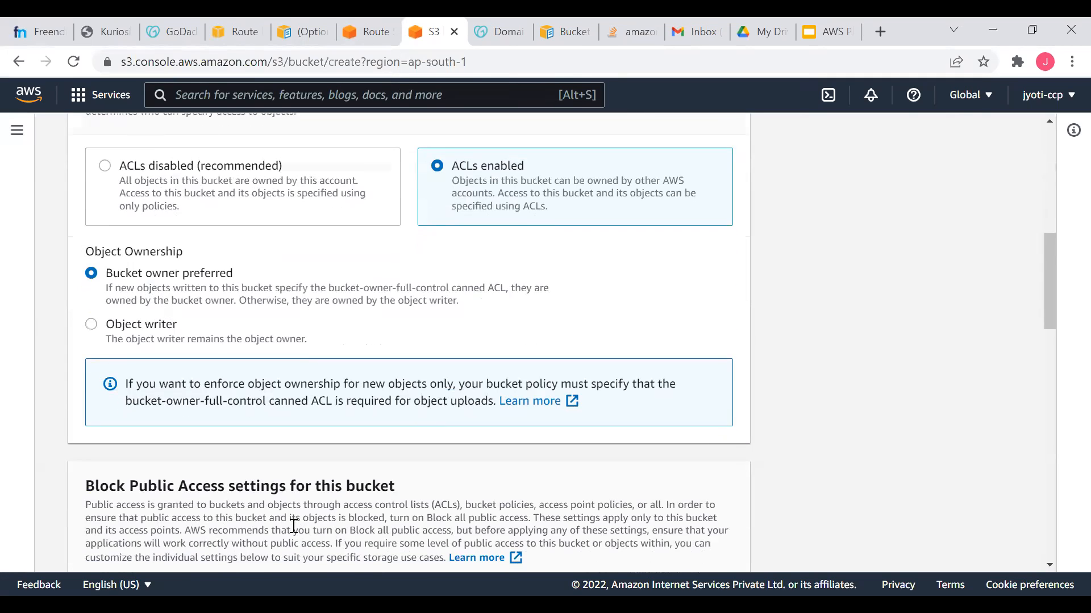
{"action": "scroll", "coordinate": [293, 525], "scroll_direction": "down", "scroll_amount": 7}
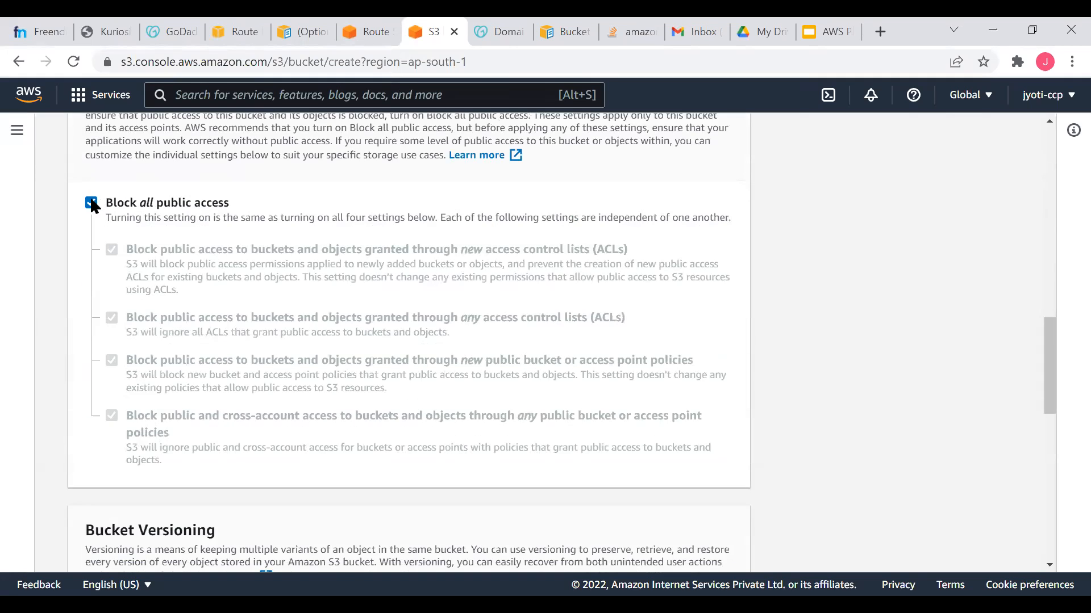
{"action": "left_click", "coordinate": [91, 203]}
{"action": "scroll", "coordinate": [175, 224], "scroll_direction": "down", "scroll_amount": 7}
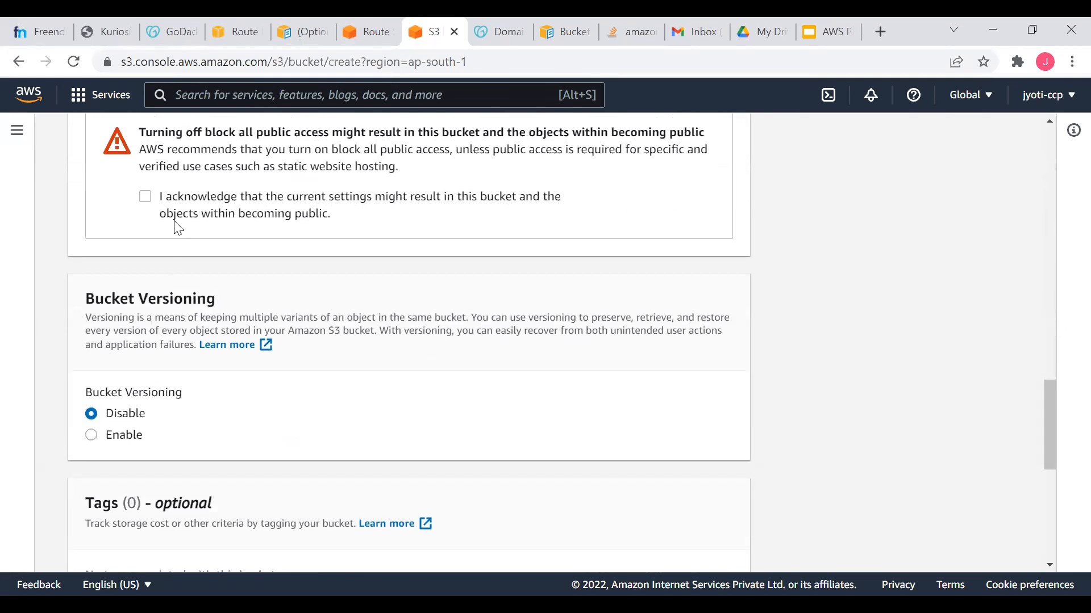
{"action": "left_click", "coordinate": [145, 198]}
Enable bucket versioning, keep server-side encryption disabled, and create the bucket.
{"action": "scroll", "coordinate": [112, 305], "scroll_direction": "down", "scroll_amount": 3}
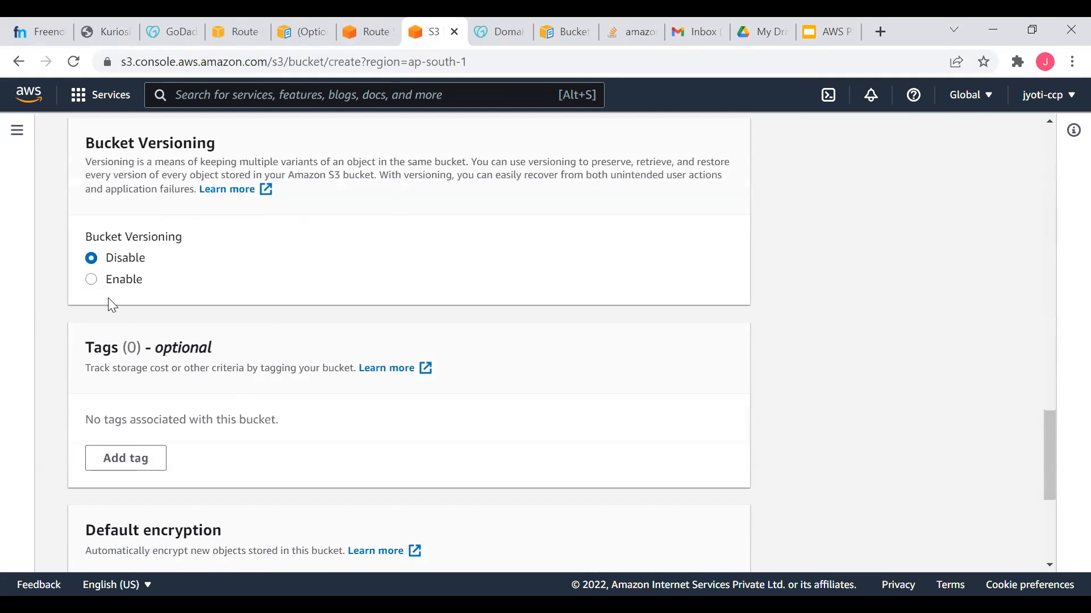
{"action": "left_click", "coordinate": [91, 279]}
{"action": "scroll", "coordinate": [265, 407], "scroll_direction": "down", "scroll_amount": 3}
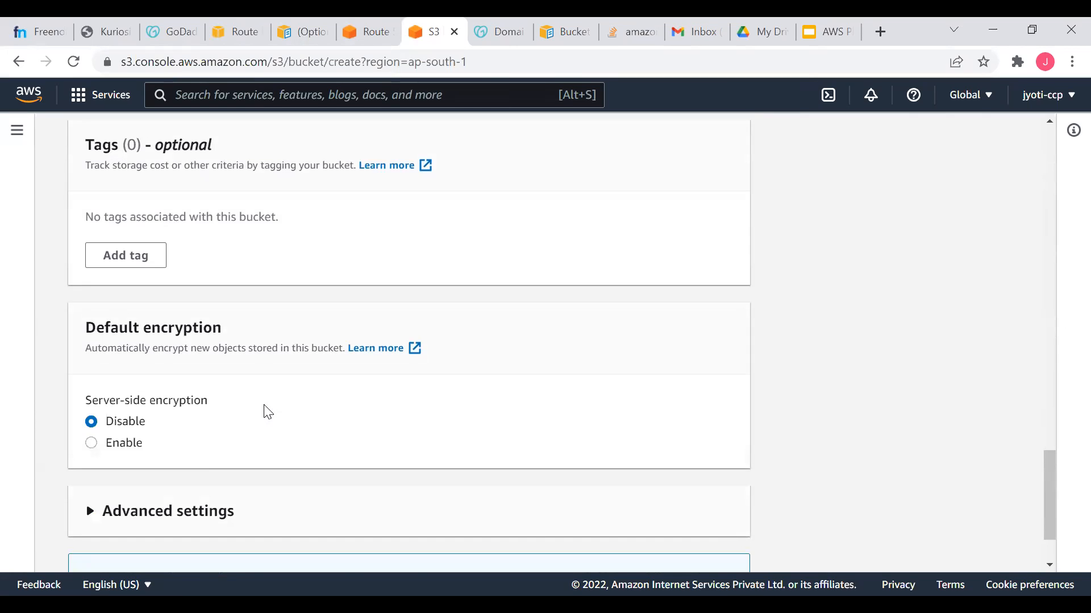
{"action": "scroll", "coordinate": [268, 412], "scroll_direction": "down", "scroll_amount": 2}
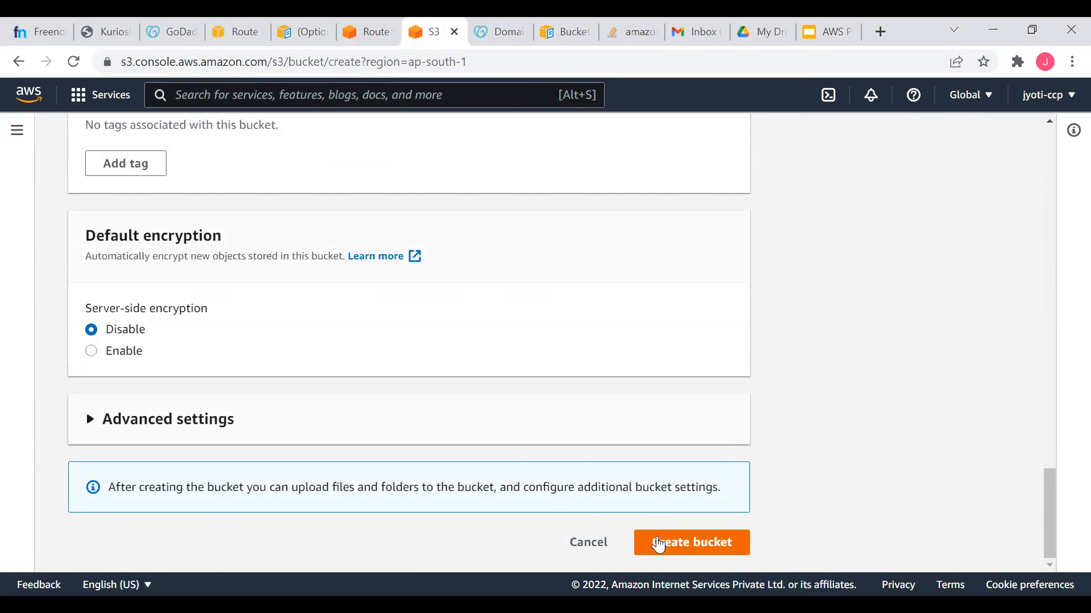
{"action": "left_click", "coordinate": [659, 542]}
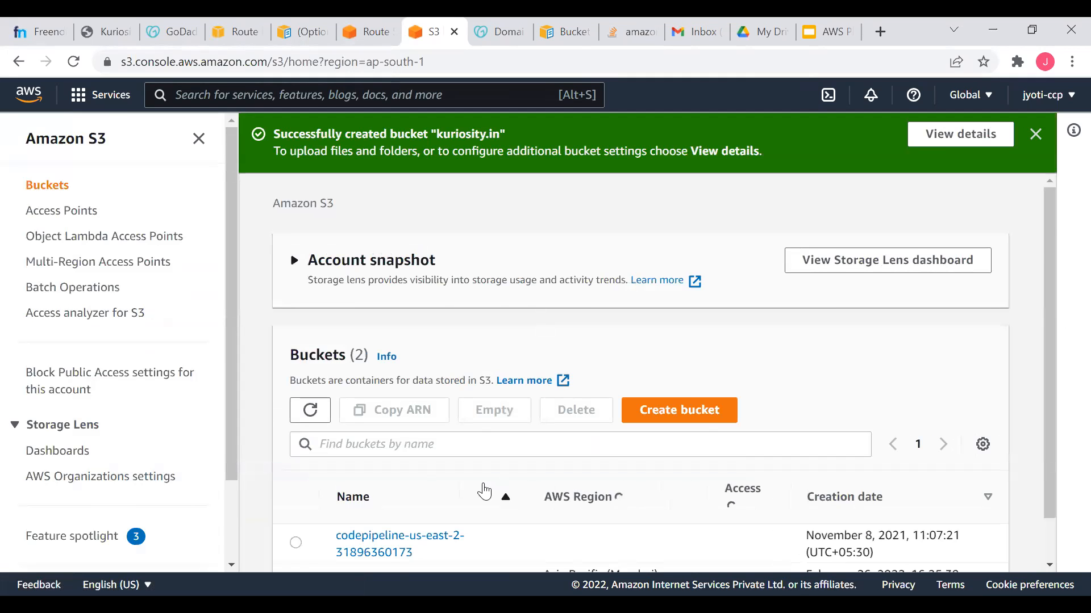
Open the new kuriosity.in bucket and add index.html from the Desktop to a new upload.
{"action": "scroll", "coordinate": [491, 472], "scroll_direction": "down", "scroll_amount": 1}
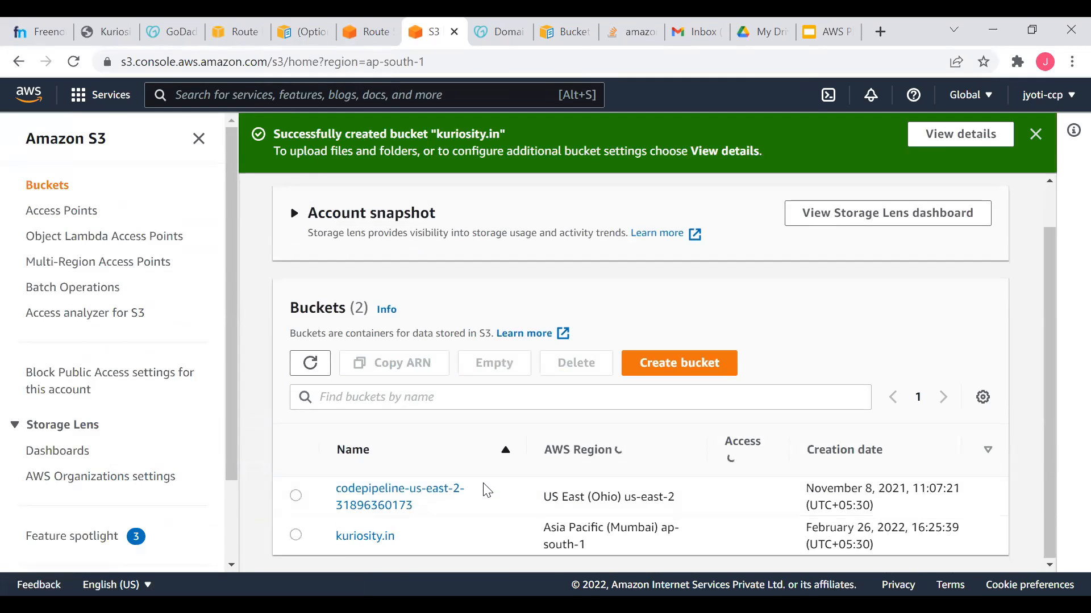
{"action": "left_click", "coordinate": [355, 537]}
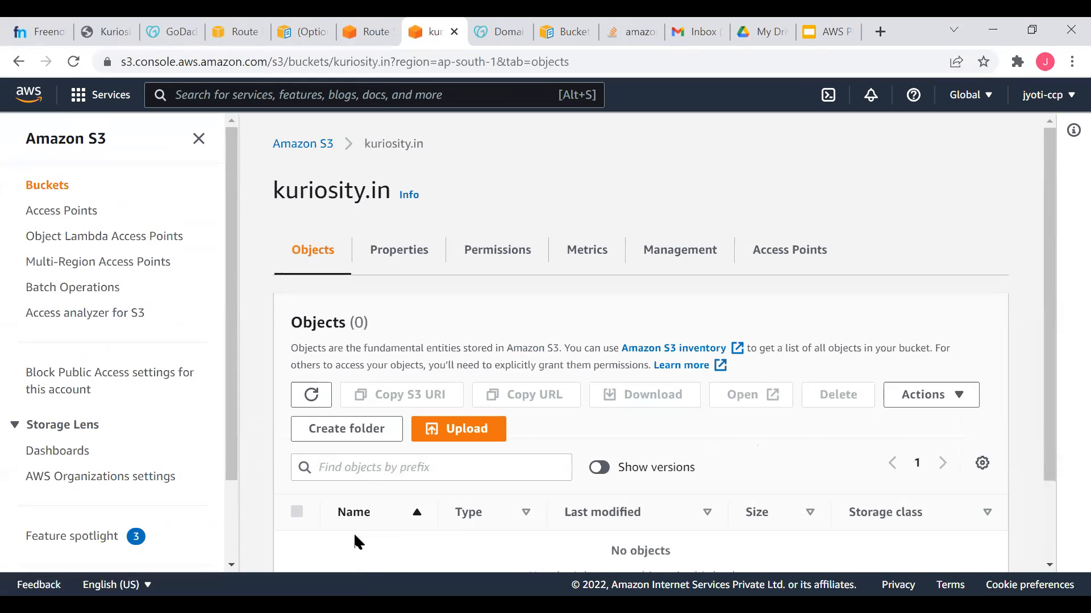
{"action": "scroll", "coordinate": [574, 316], "scroll_direction": "down", "scroll_amount": 2}
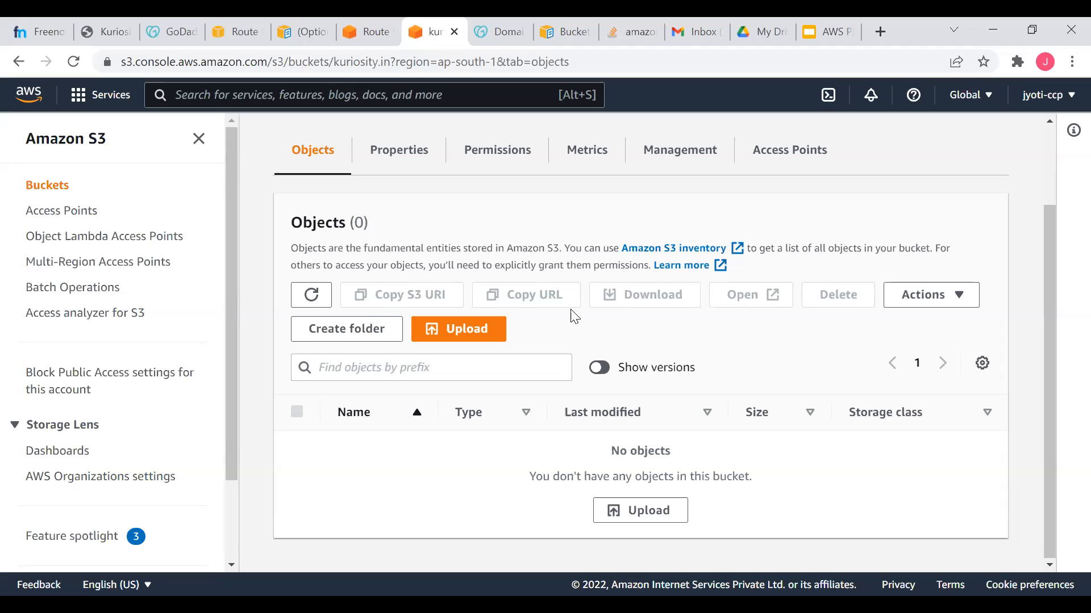
{"action": "left_click", "coordinate": [634, 515]}
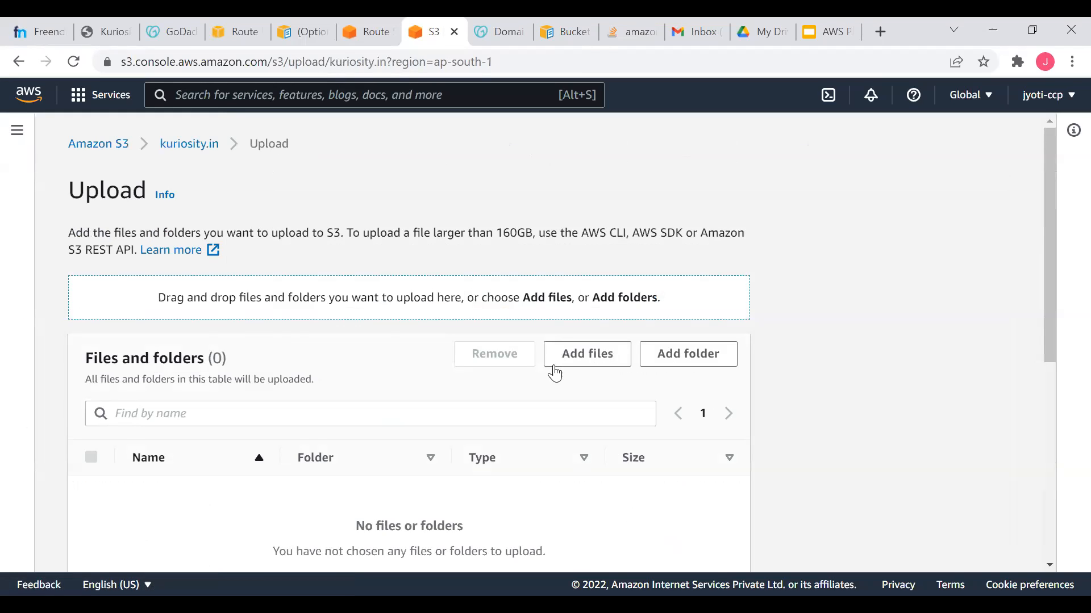
{"action": "left_click", "coordinate": [576, 361]}
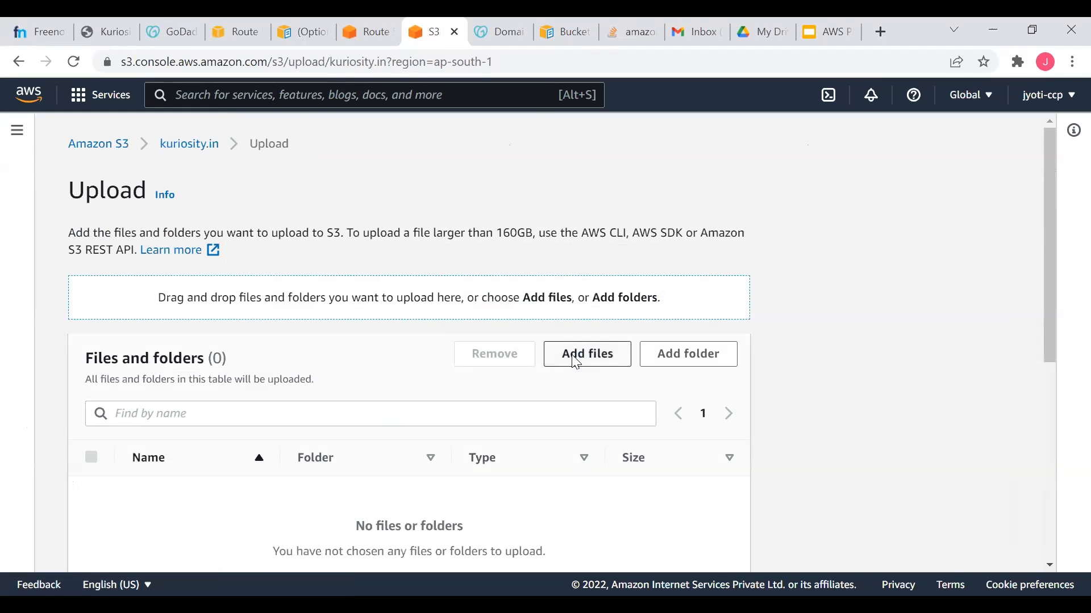
{"action": "scroll", "coordinate": [453, 165], "scroll_direction": "down", "scroll_amount": 3}
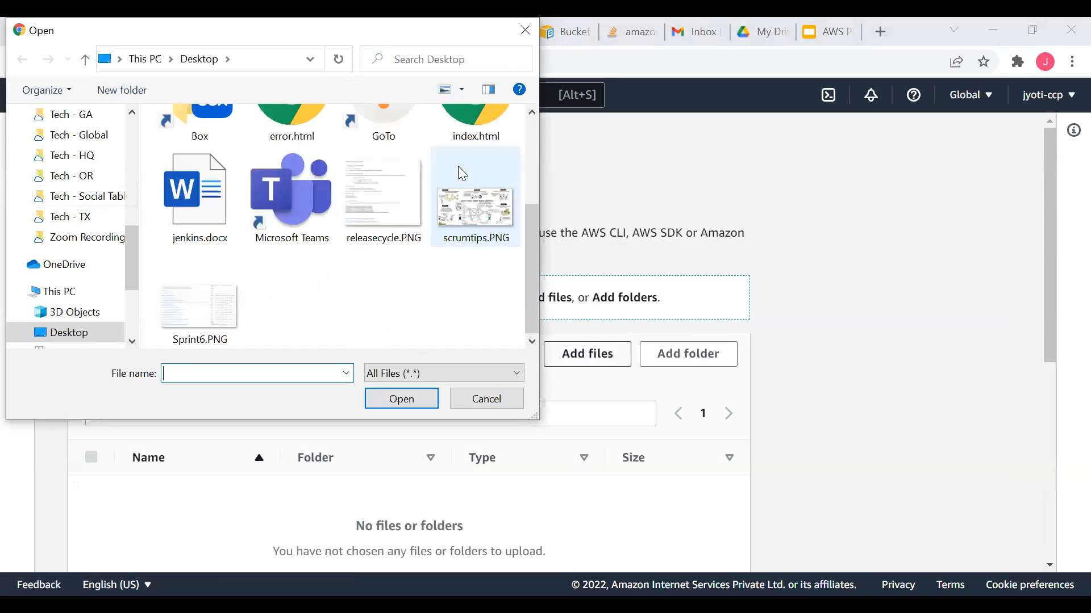
{"action": "scroll", "coordinate": [468, 175], "scroll_direction": "up", "scroll_amount": 1}
{"action": "left_click", "coordinate": [490, 107]}
{"action": "left_click", "coordinate": [401, 404]}
Add error.html from the Desktop to the pending upload alongside index.html.
{"action": "scroll", "coordinate": [397, 407], "scroll_direction": "down", "scroll_amount": 1}
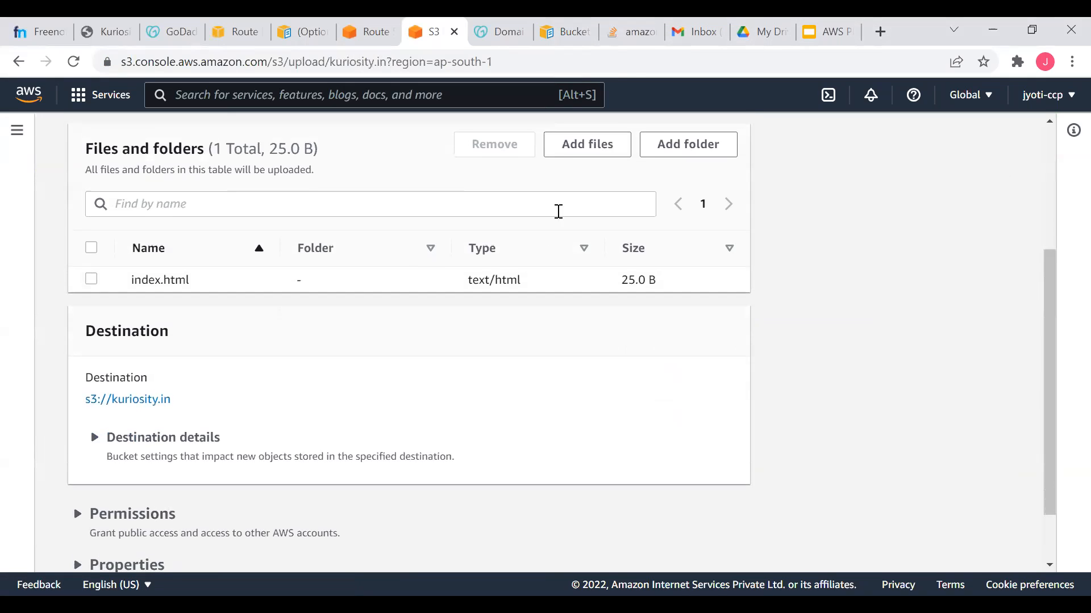
{"action": "left_click", "coordinate": [575, 152]}
{"action": "scroll", "coordinate": [384, 261], "scroll_direction": "down", "scroll_amount": 2}
{"action": "scroll", "coordinate": [420, 244], "scroll_direction": "up", "scroll_amount": 1}
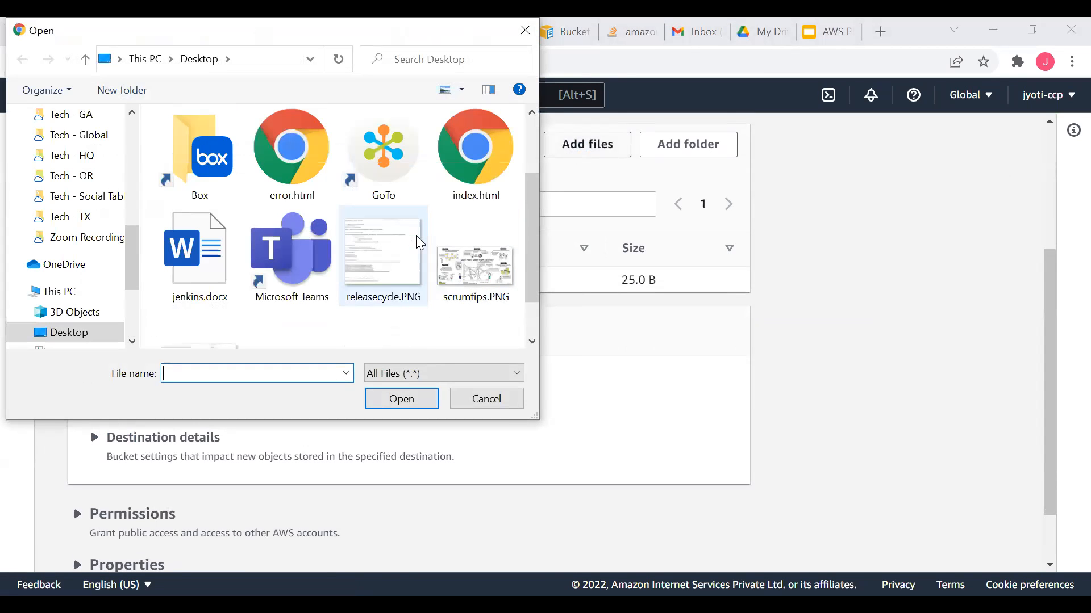
{"action": "left_click", "coordinate": [315, 177]}
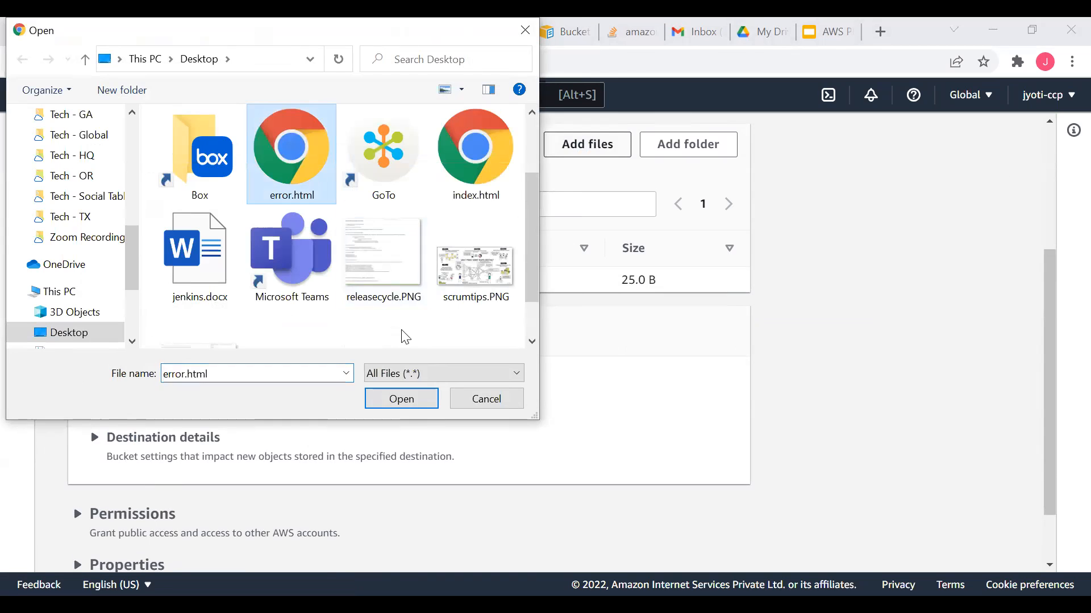
{"action": "left_click", "coordinate": [402, 399]}
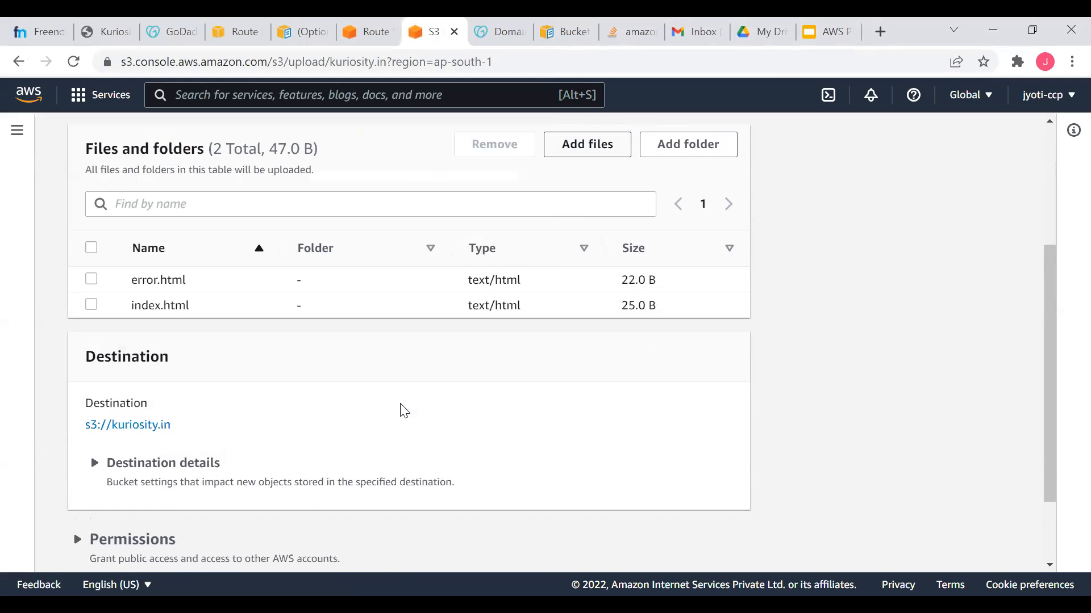
Upload both HTML files to the kuriosity.in bucket, look over the upload status, and close it.
{"action": "scroll", "coordinate": [401, 411], "scroll_direction": "down", "scroll_amount": 2}
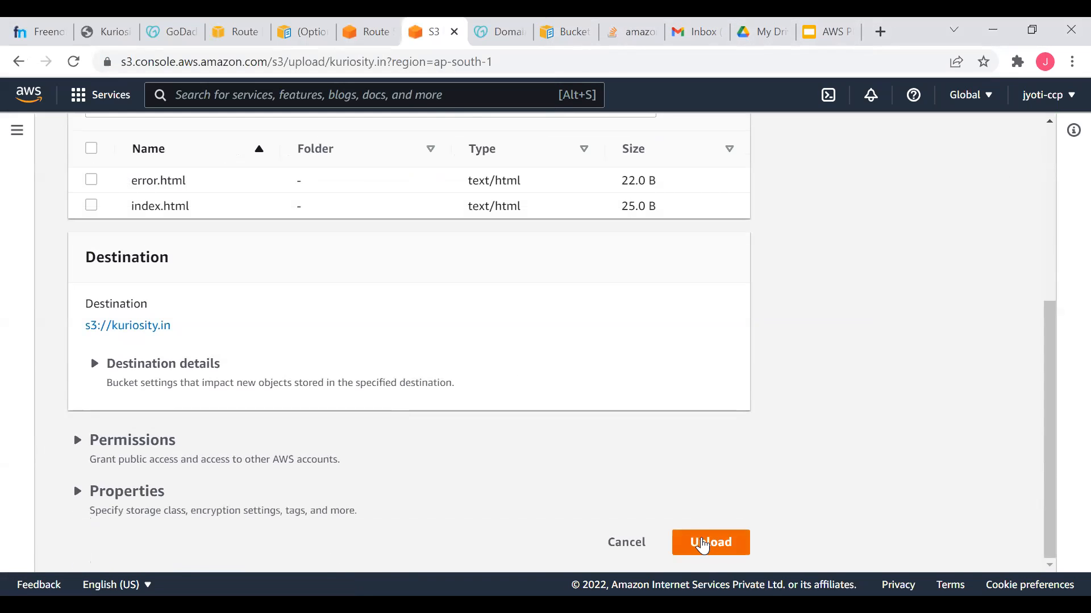
{"action": "left_click", "coordinate": [702, 538]}
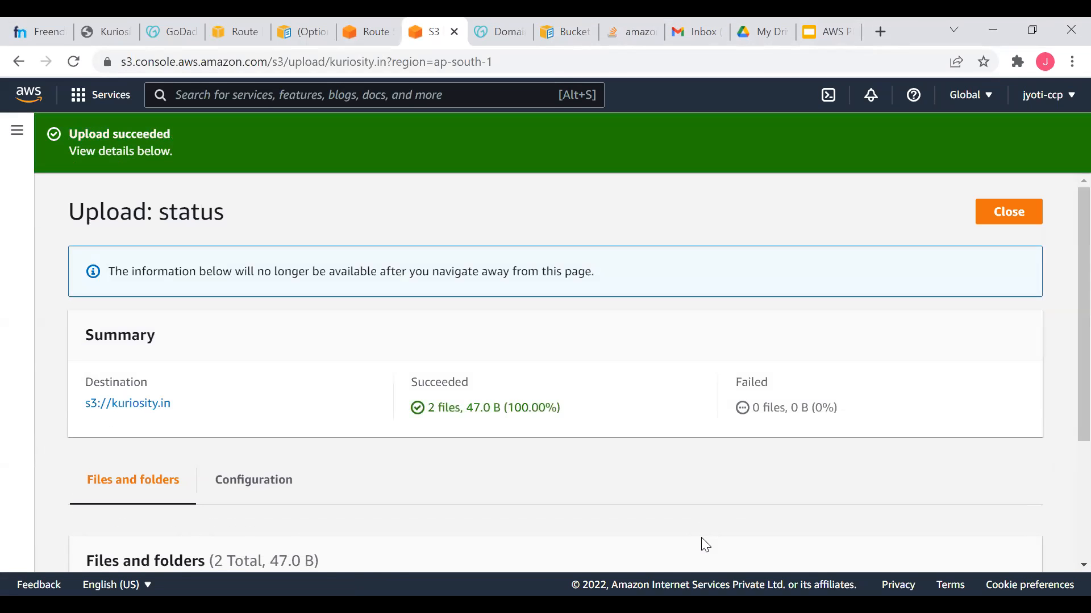
{"action": "scroll", "coordinate": [702, 538], "scroll_direction": "down", "scroll_amount": 1}
{"action": "scroll", "coordinate": [704, 544], "scroll_direction": "down", "scroll_amount": 2}
{"action": "scroll", "coordinate": [705, 545], "scroll_direction": "up", "scroll_amount": 3}
{"action": "left_click", "coordinate": [1022, 212]}
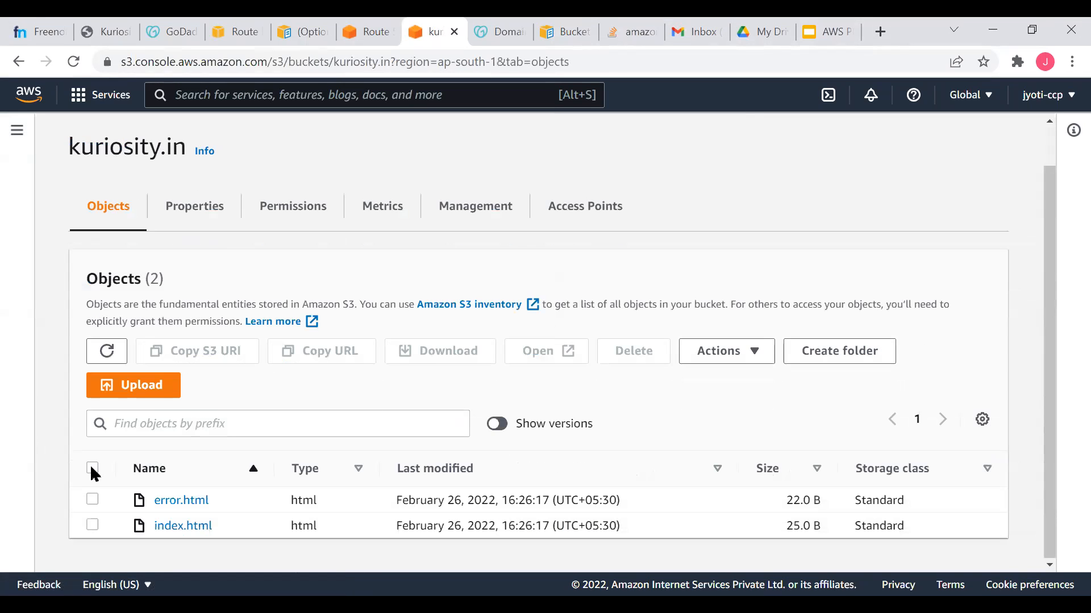
Select error.html and index.html in the bucket and make both public using ACL.
{"action": "left_click", "coordinate": [92, 468]}
{"action": "left_click", "coordinate": [717, 352]}
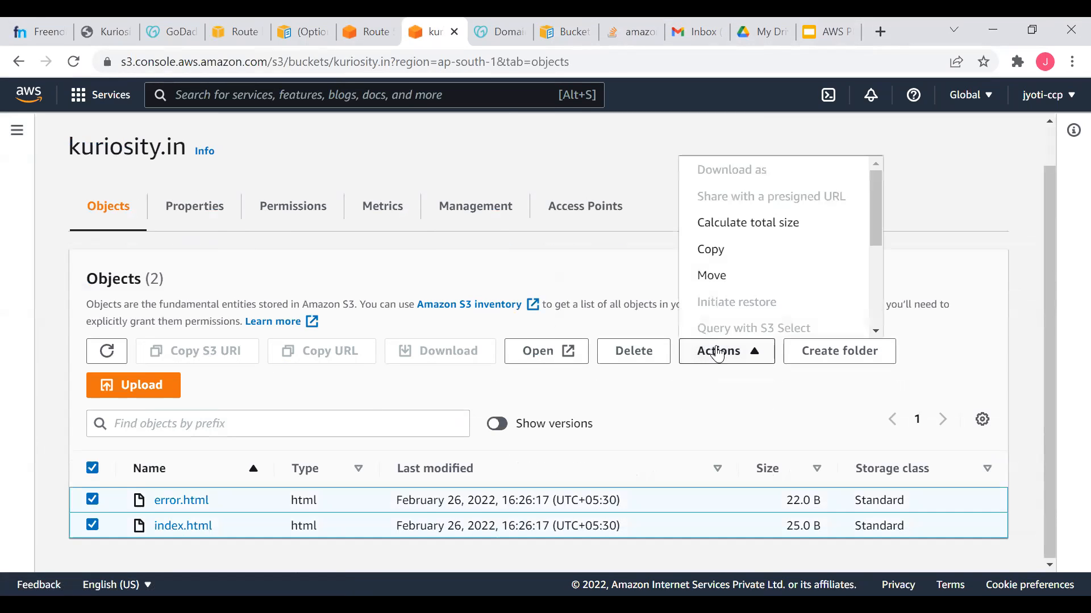
{"action": "scroll", "coordinate": [735, 331], "scroll_direction": "down", "scroll_amount": 3}
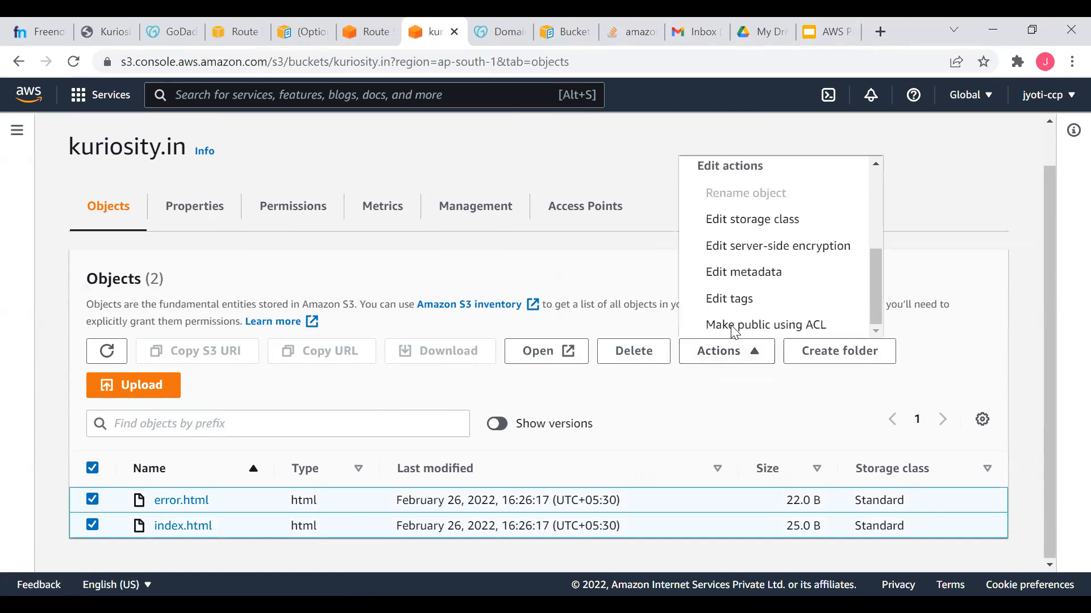
{"action": "left_click", "coordinate": [768, 327]}
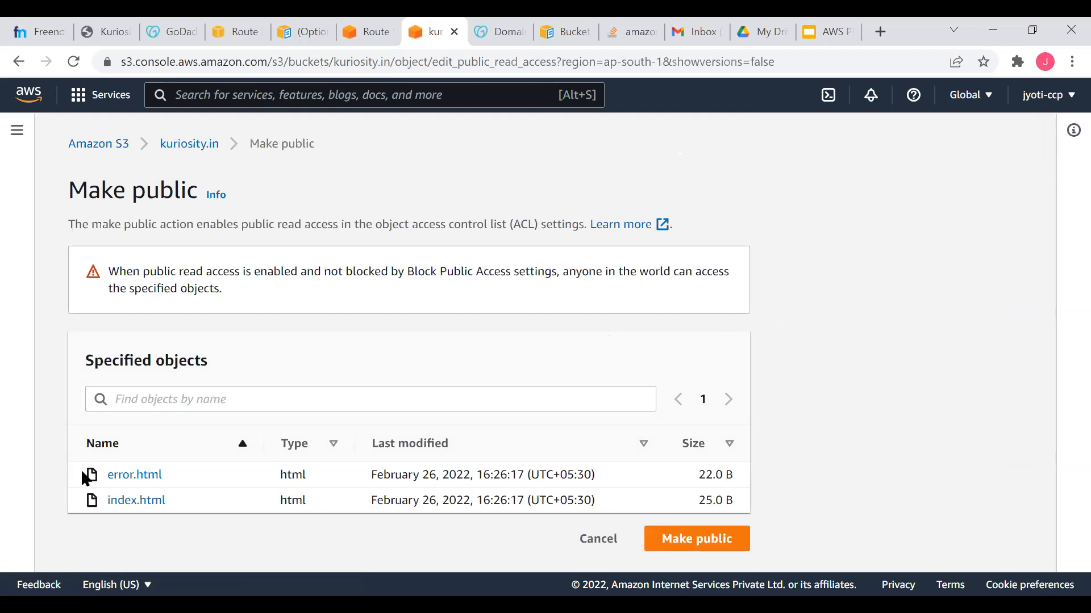
{"action": "left_click", "coordinate": [686, 547]}
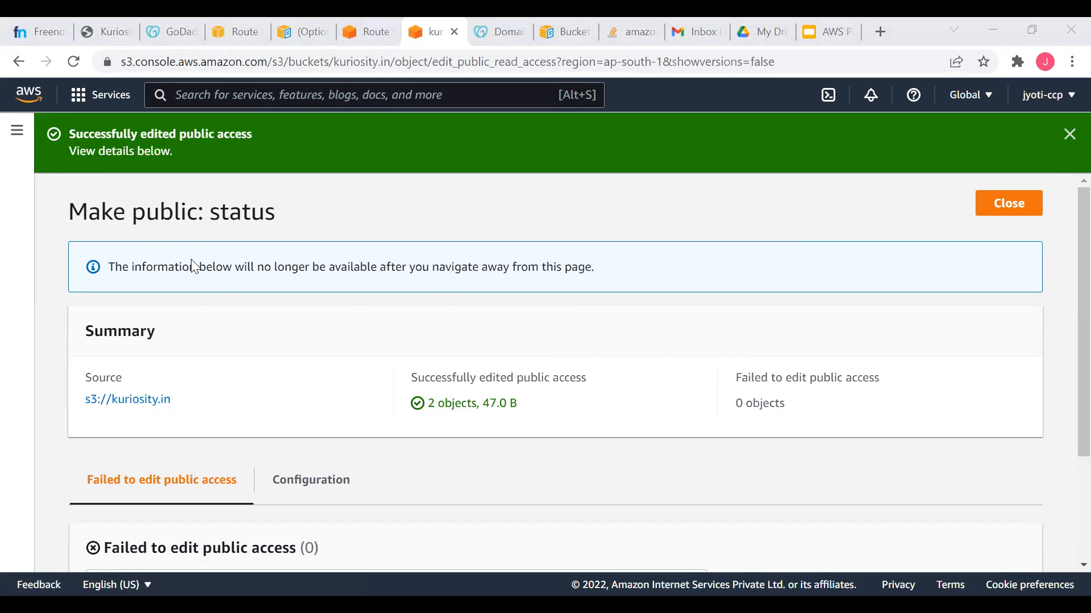
Review the public access edit status, check the address on the Kuriosity website, and close the status page.
{"action": "scroll", "coordinate": [202, 317], "scroll_direction": "down", "scroll_amount": 3}
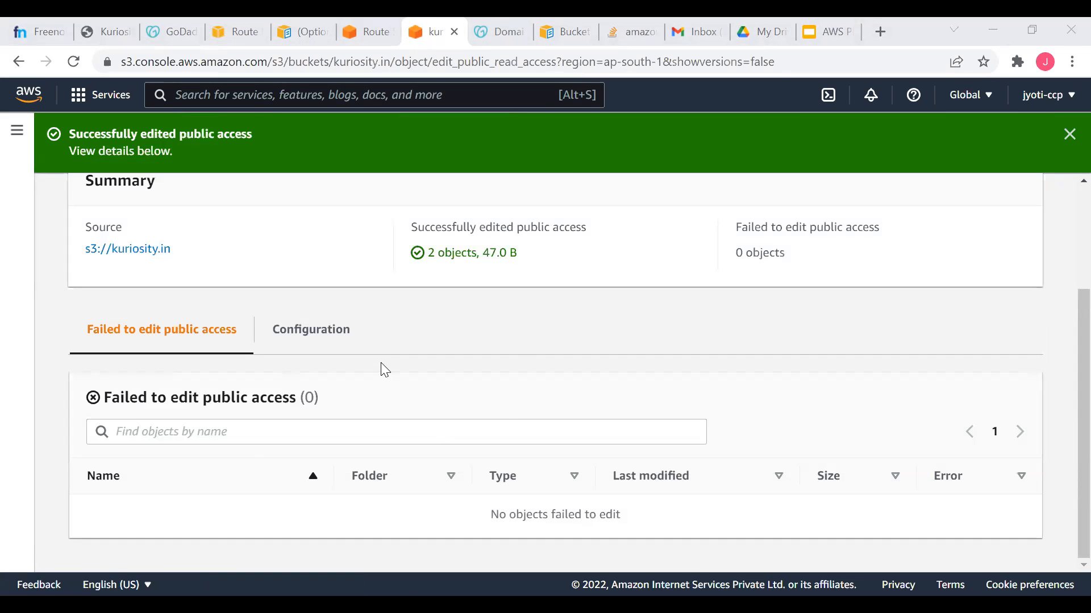
{"action": "scroll", "coordinate": [385, 370], "scroll_direction": "up", "scroll_amount": 3}
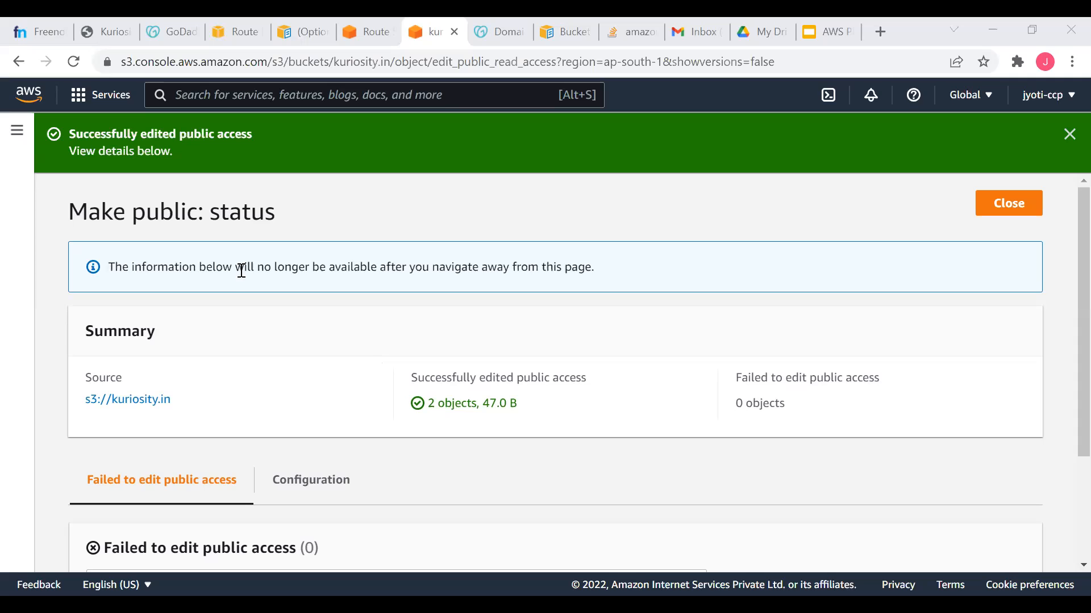
{"action": "left_click", "coordinate": [87, 23]}
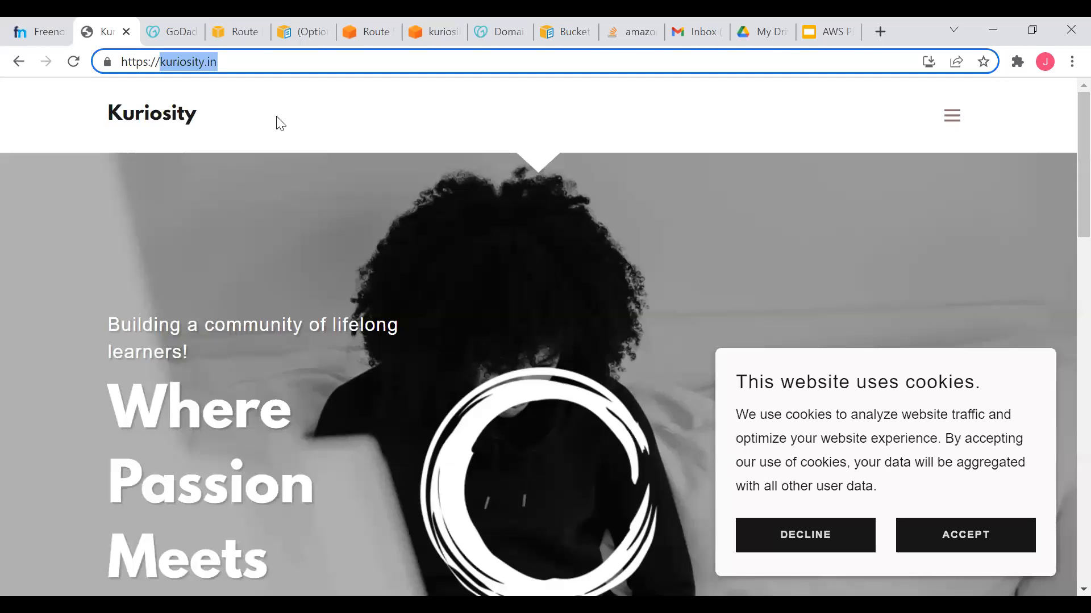
{"action": "left_click", "coordinate": [433, 23]}
{"action": "scroll", "coordinate": [449, 460], "scroll_direction": "down", "scroll_amount": 3}
{"action": "scroll", "coordinate": [452, 472], "scroll_direction": "up", "scroll_amount": 3}
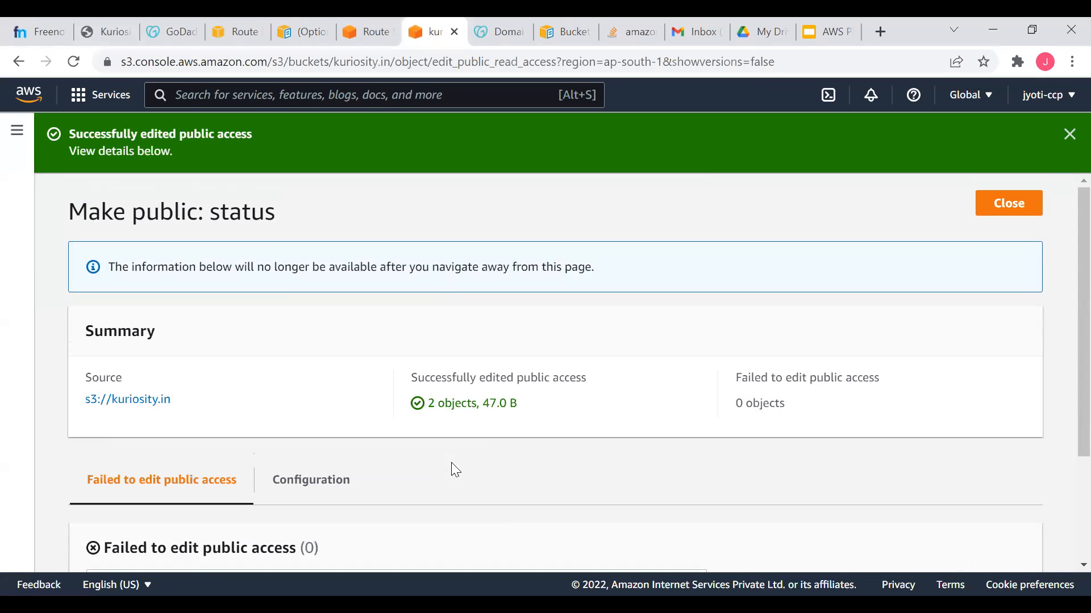
{"action": "left_click", "coordinate": [998, 210]}
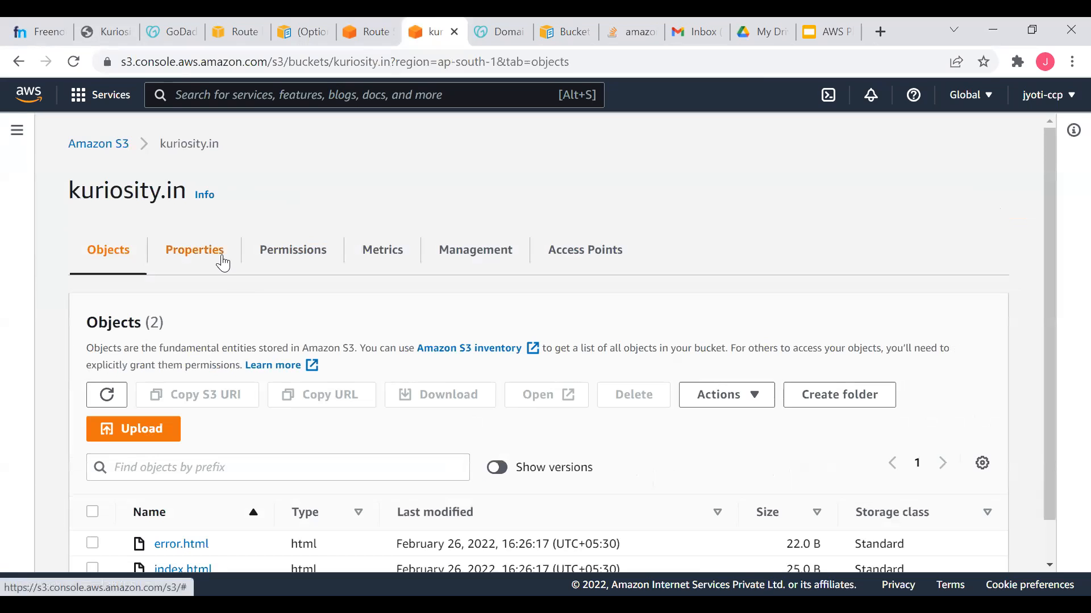
Open the static website hosting settings in the kuriosity.in bucket's properties and enable hosting.
{"action": "left_click", "coordinate": [223, 263]}
{"action": "scroll", "coordinate": [285, 448], "scroll_direction": "down", "scroll_amount": 10}
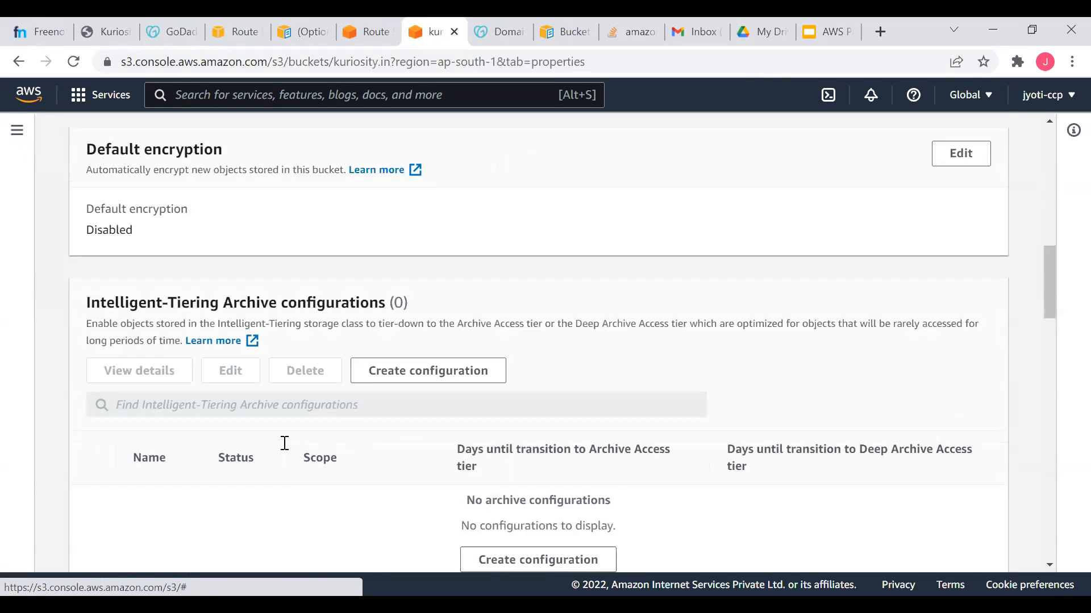
{"action": "scroll", "coordinate": [287, 450], "scroll_direction": "down", "scroll_amount": 10}
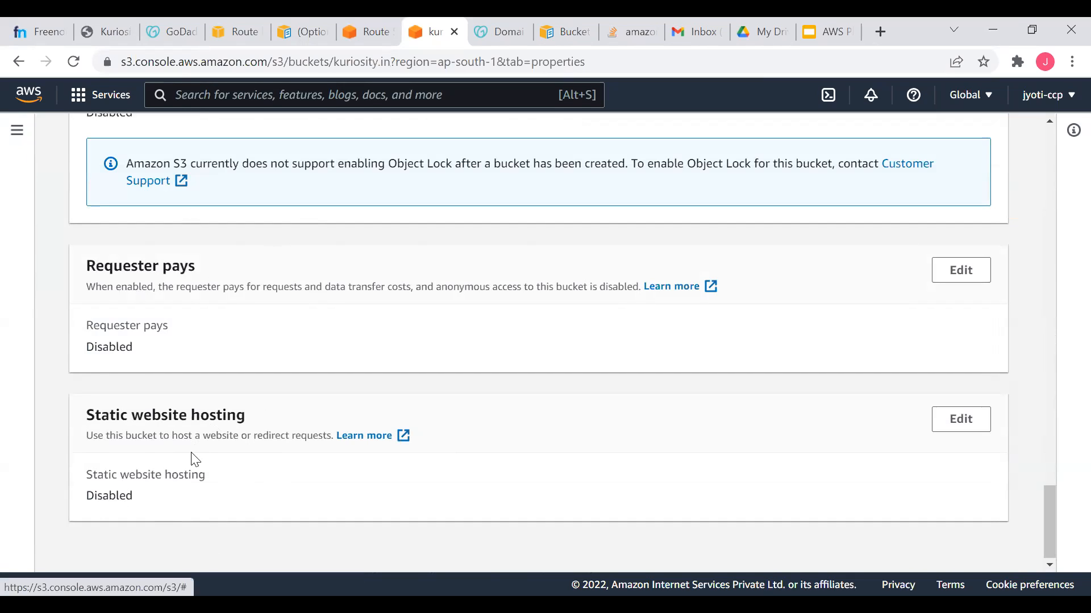
{"action": "left_click", "coordinate": [960, 423]}
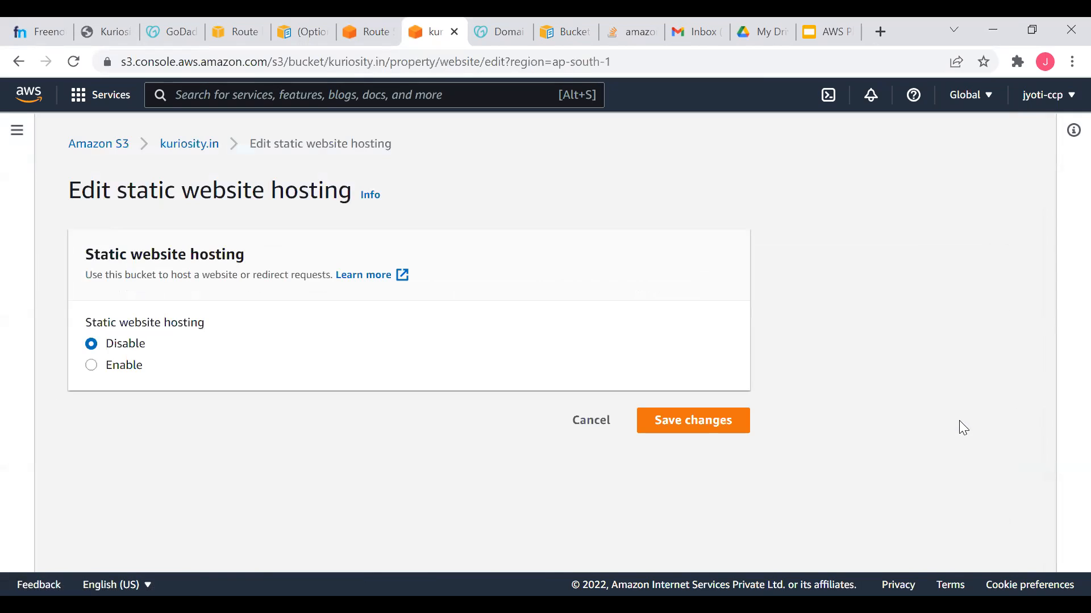
{"action": "left_click", "coordinate": [130, 371]}
{"action": "scroll", "coordinate": [613, 519], "scroll_direction": "down", "scroll_amount": 9}
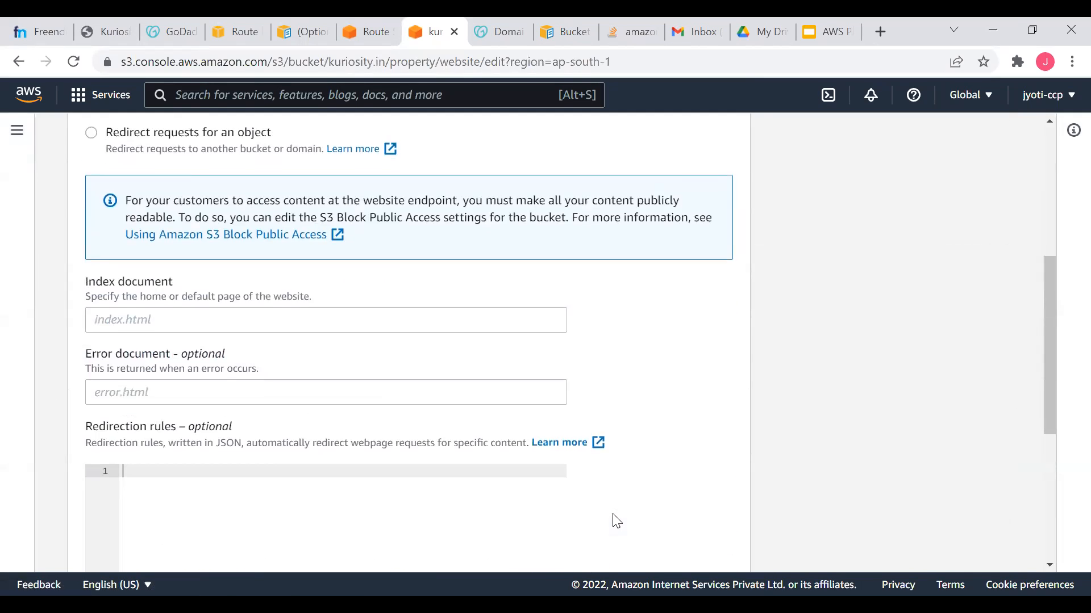
Set index.html as the index document and error.html as the error document, and save the static website hosting changes.
{"action": "scroll", "coordinate": [616, 521], "scroll_direction": "up", "scroll_amount": 2}
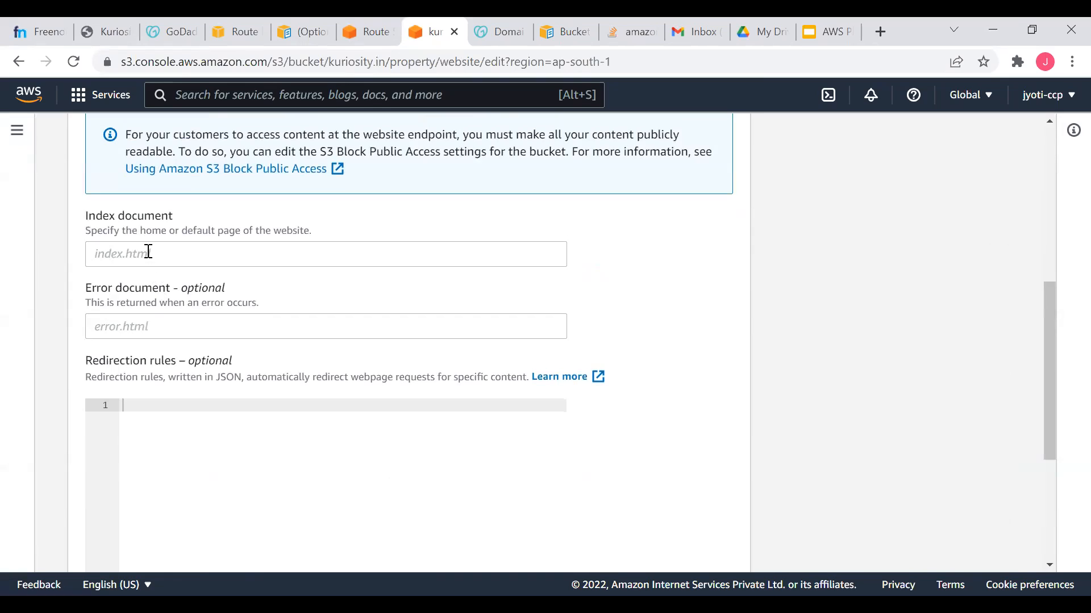
{"action": "left_click", "coordinate": [148, 252]}
{"action": "type", "text": "index"}
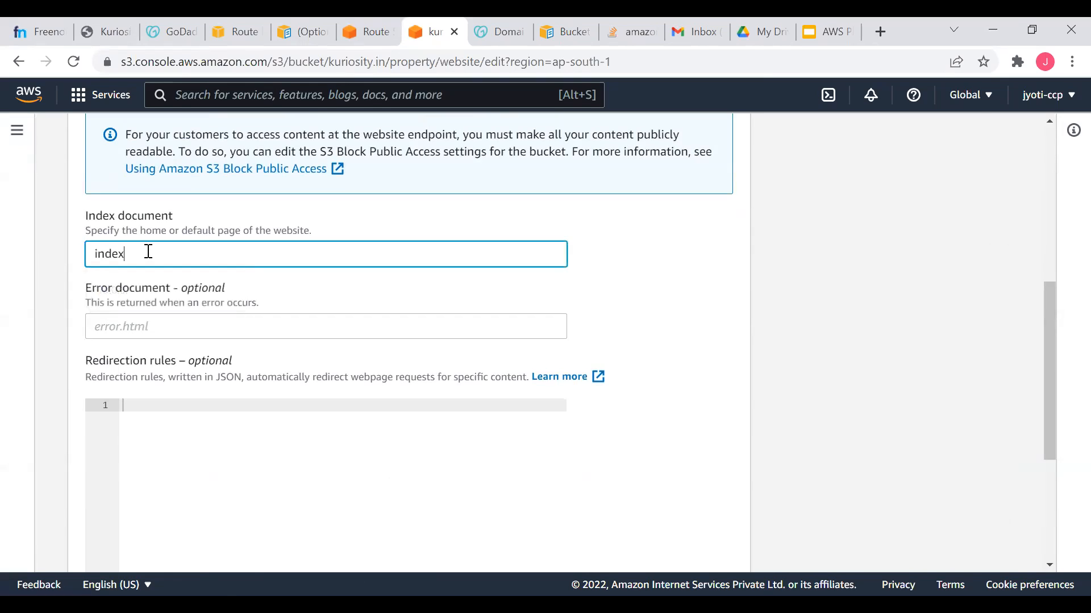
{"action": "type", "text": ".html"}
{"action": "left_click", "coordinate": [137, 316]}
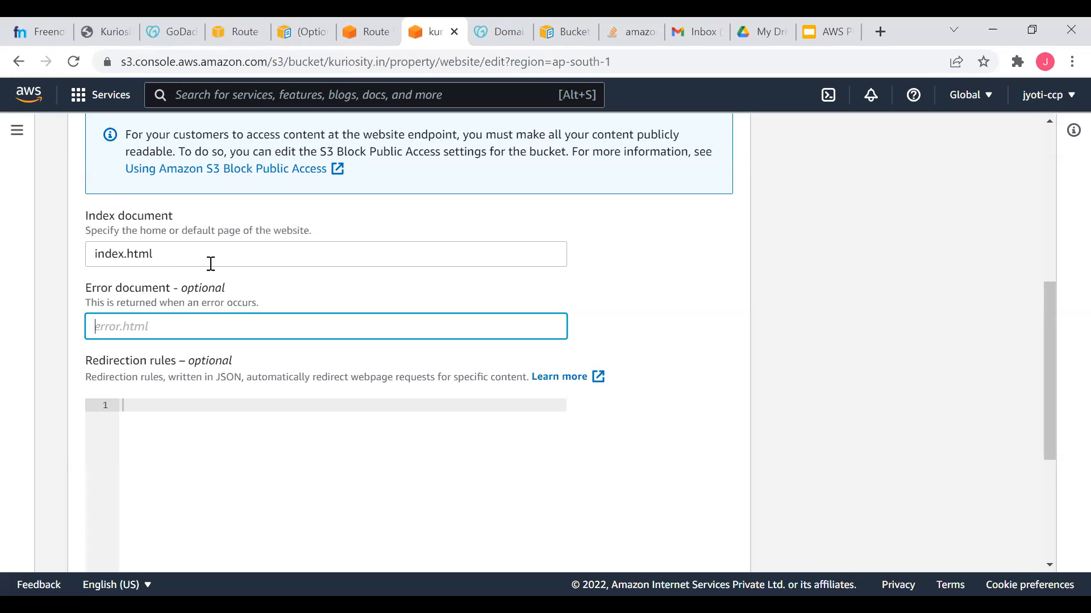
{"action": "type", "text": "error.html"}
{"action": "scroll", "coordinate": [377, 415], "scroll_direction": "down", "scroll_amount": 4}
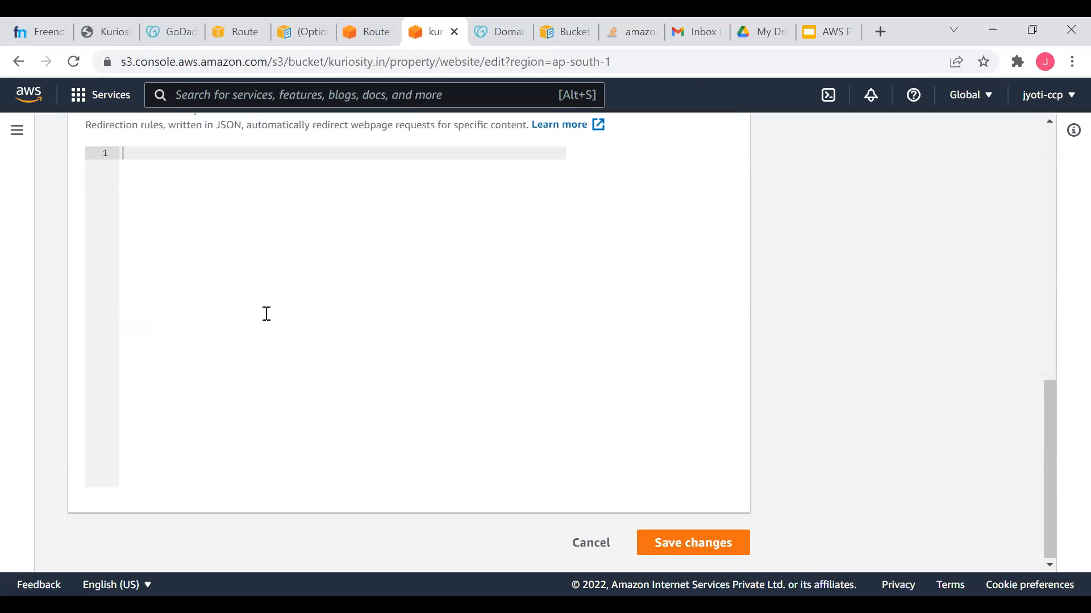
{"action": "scroll", "coordinate": [265, 314], "scroll_direction": "up", "scroll_amount": 4}
{"action": "scroll", "coordinate": [409, 406], "scroll_direction": "down", "scroll_amount": 4}
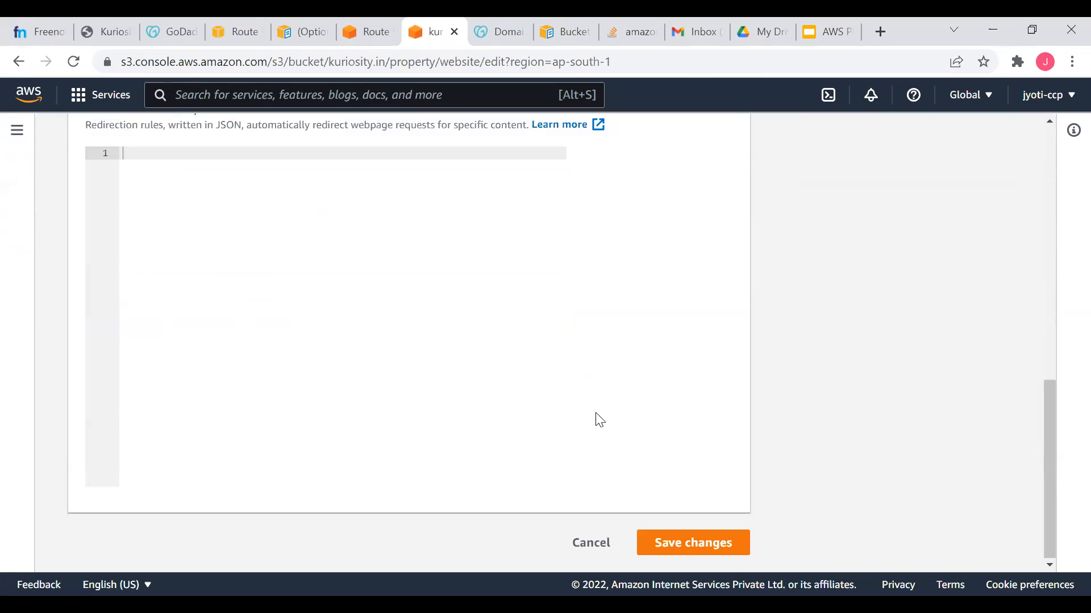
{"action": "left_click", "coordinate": [704, 549]}
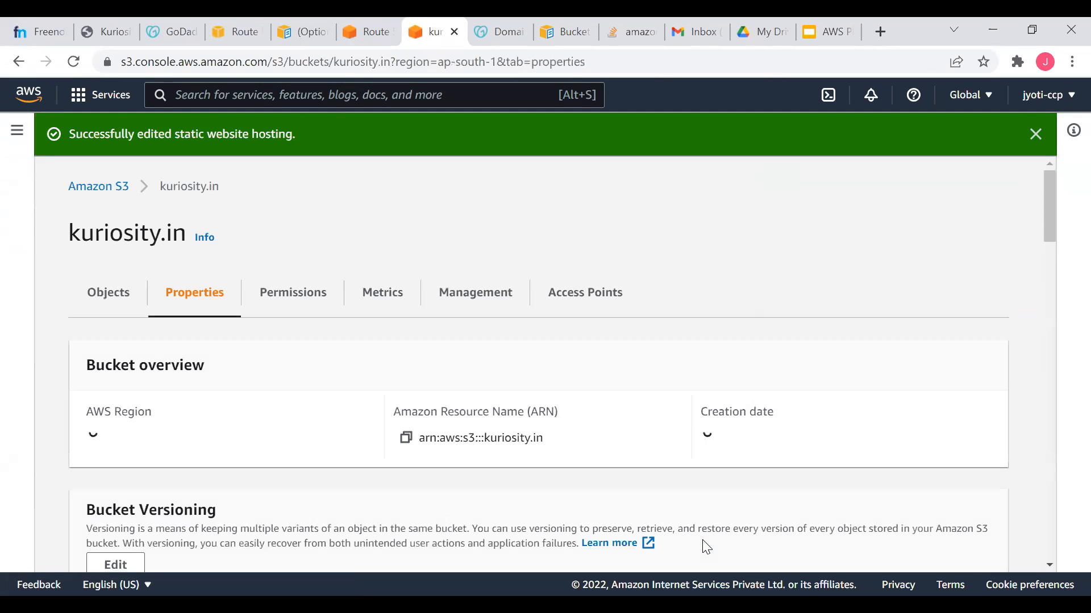
Open the kuriosity.in bucket's policy for editing from its permissions and select Statement1 in the policy template.
{"action": "scroll", "coordinate": [426, 402], "scroll_direction": "down", "scroll_amount": 1}
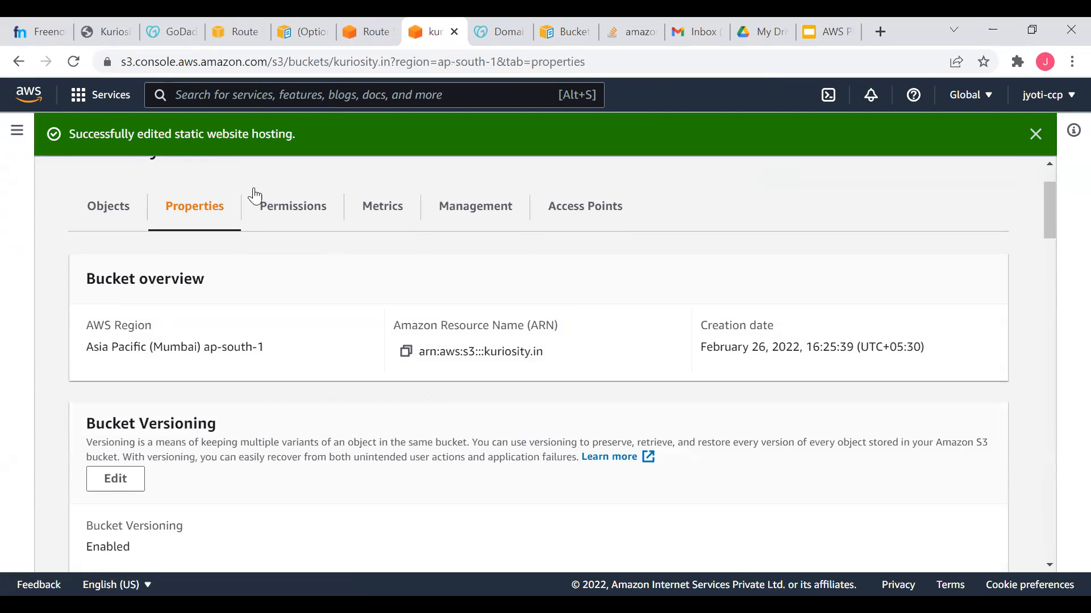
{"action": "left_click", "coordinate": [296, 220]}
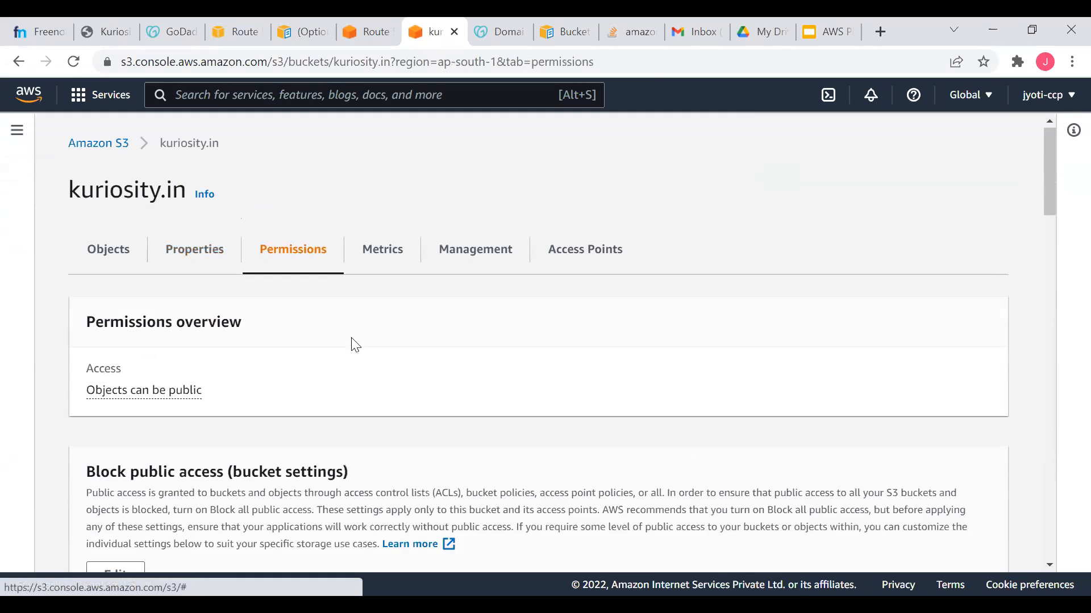
{"action": "scroll", "coordinate": [363, 374], "scroll_direction": "down", "scroll_amount": 5}
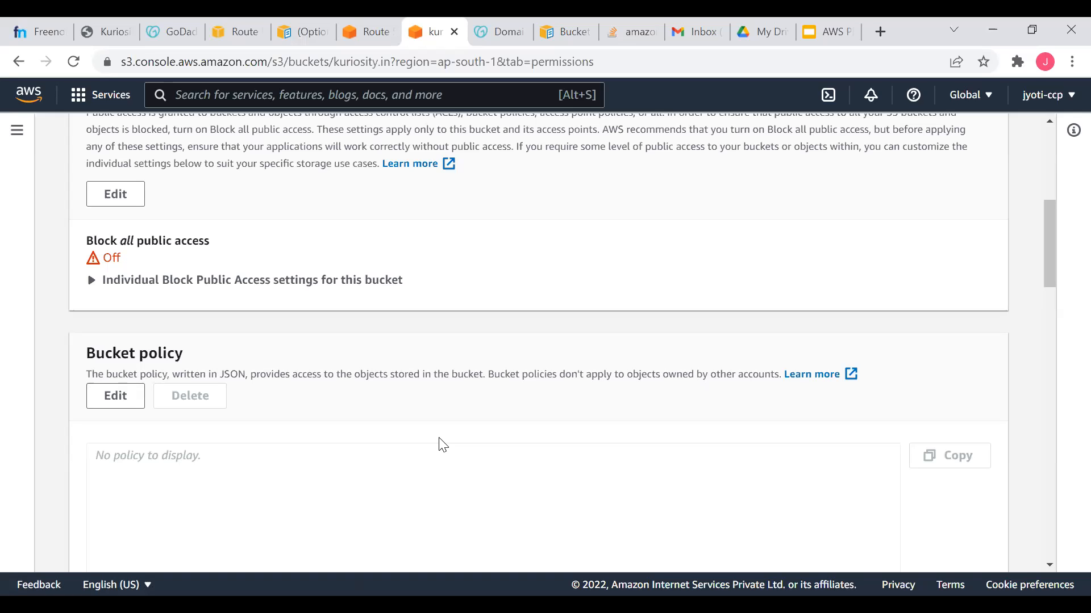
{"action": "left_click", "coordinate": [116, 396]}
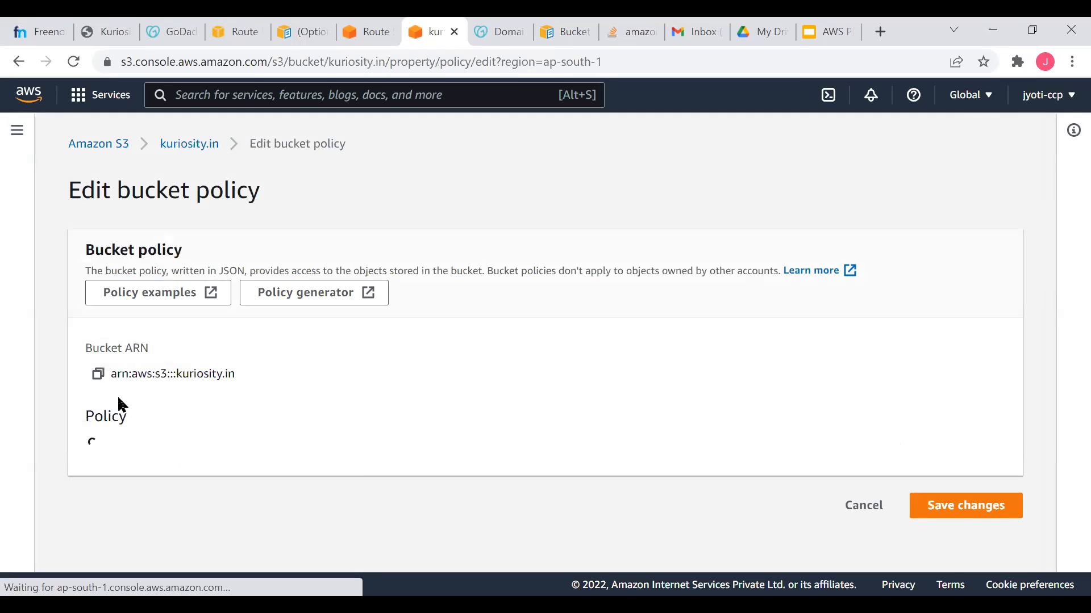
{"action": "left_click", "coordinate": [267, 545]}
{"action": "scroll", "coordinate": [280, 465], "scroll_direction": "down", "scroll_amount": 4}
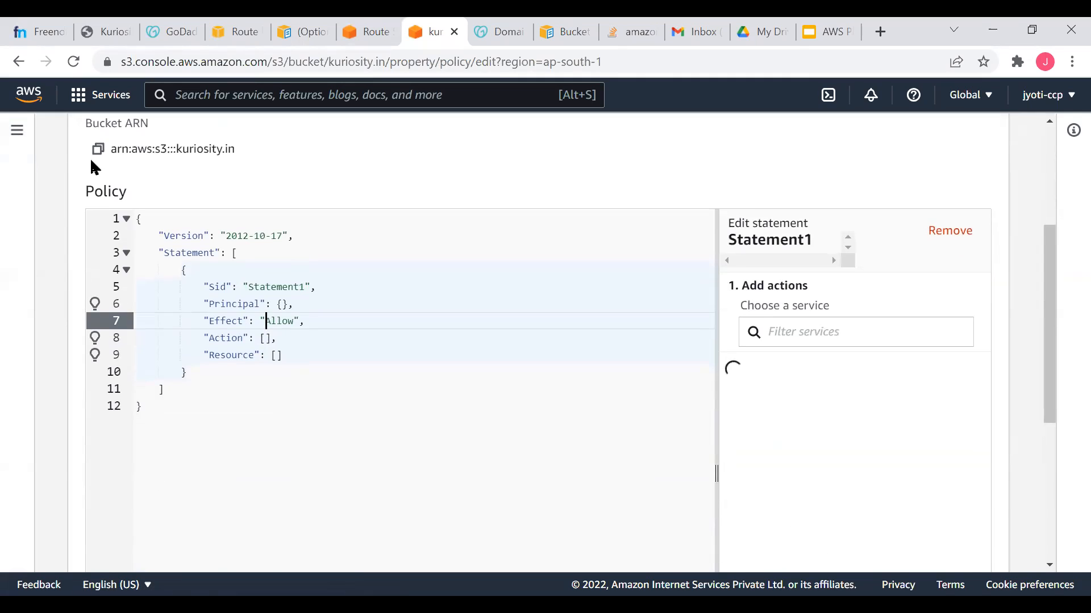
Search Google for "s3 bucket policy" in a new browser tab and open the AWS documentation page of bucket policy examples.
{"action": "left_click", "coordinate": [870, 24]}
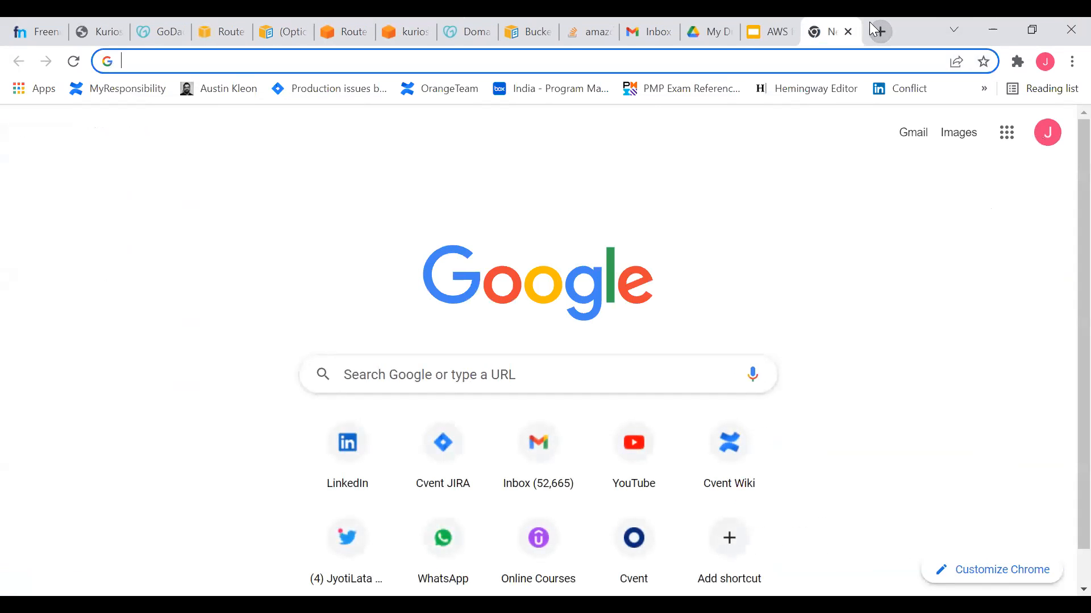
{"action": "type", "text": "s3"}
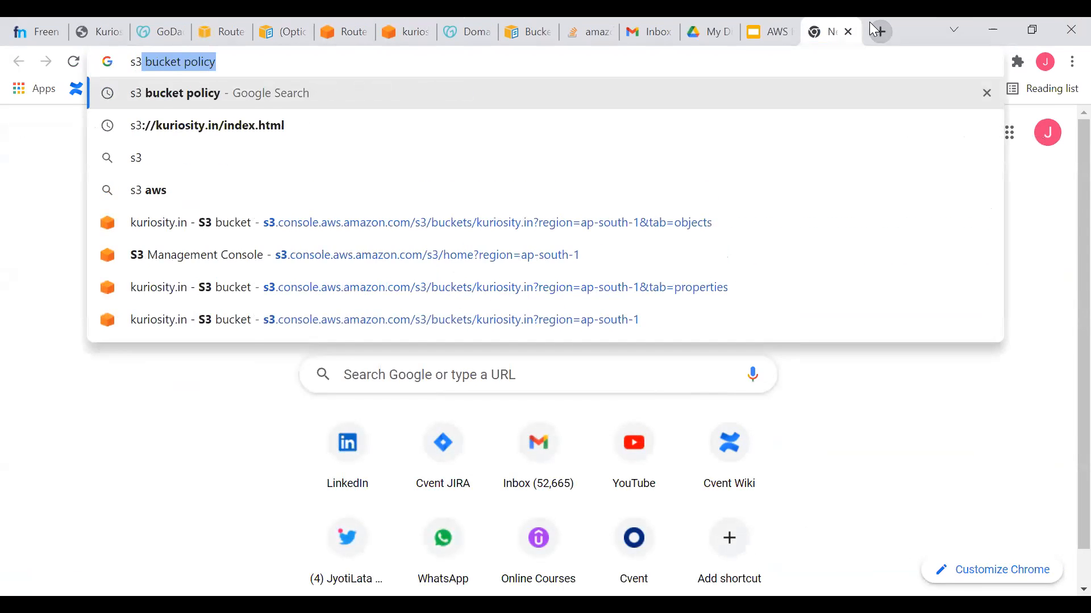
{"action": "key", "text": "Return"}
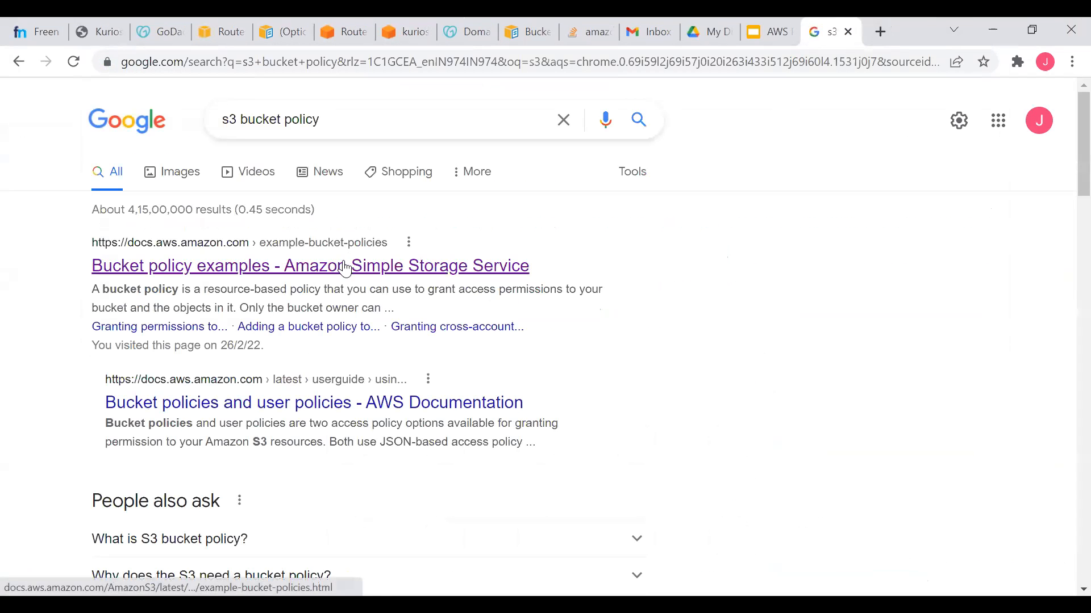
{"action": "left_click", "coordinate": [345, 269]}
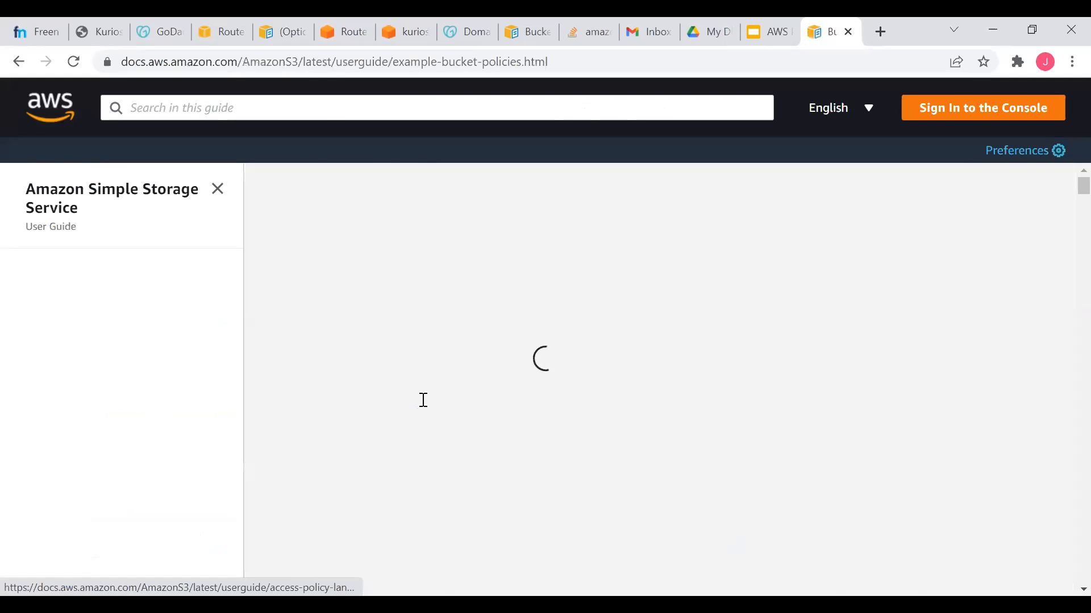
Copy the example bucket policy for granting read-only permission to an anonymous user from the AWS documentation.
{"action": "scroll", "coordinate": [400, 367], "scroll_direction": "down", "scroll_amount": 7}
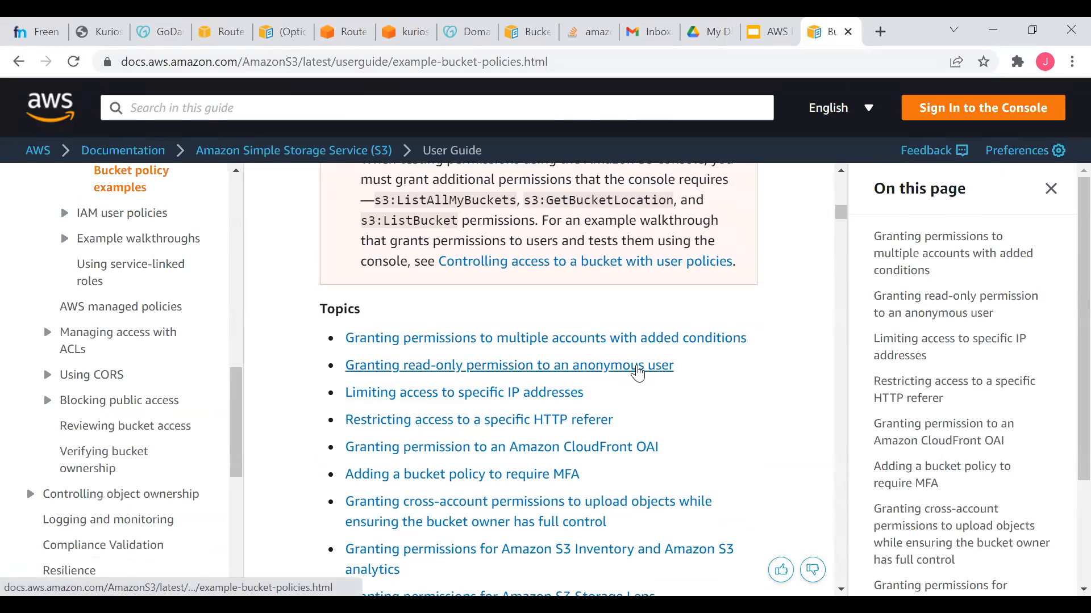
{"action": "left_click", "coordinate": [638, 367]}
{"action": "scroll", "coordinate": [595, 462], "scroll_direction": "down", "scroll_amount": 10}
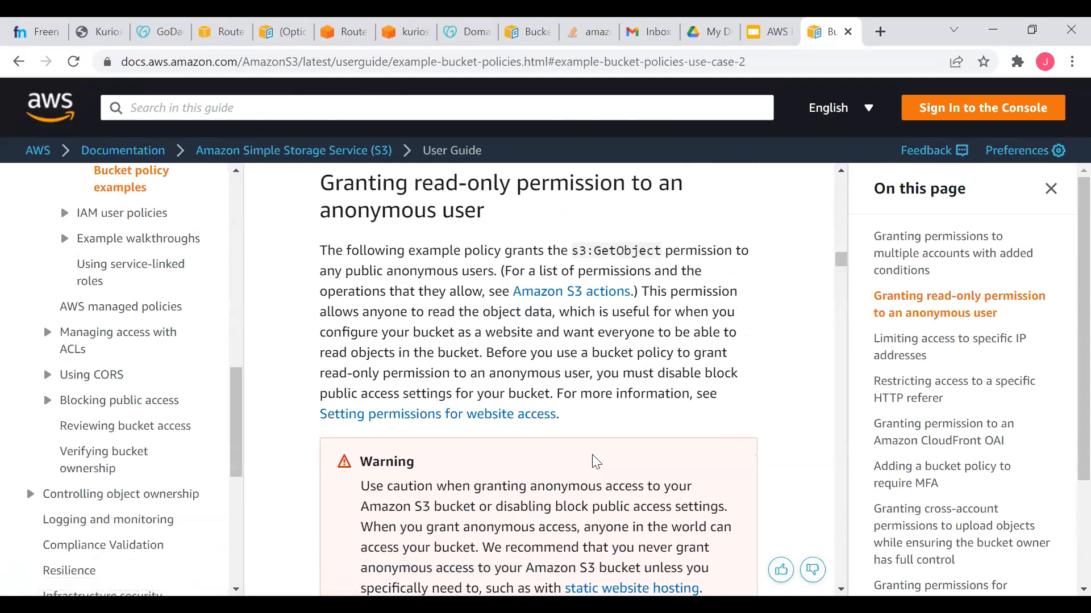
{"action": "scroll", "coordinate": [594, 457], "scroll_direction": "up", "scroll_amount": 4}
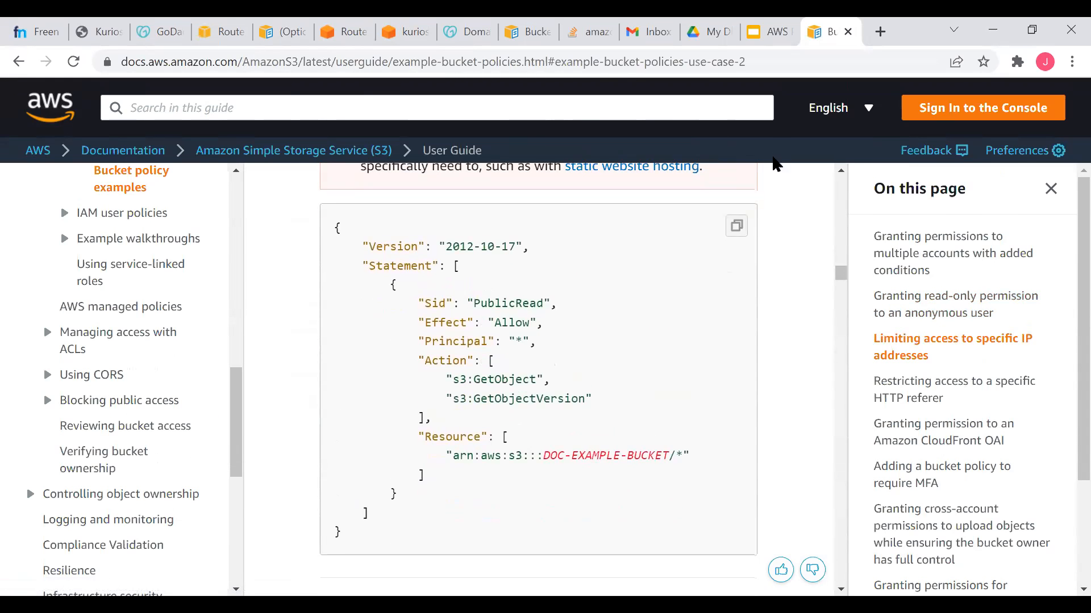
{"action": "left_click", "coordinate": [737, 226]}
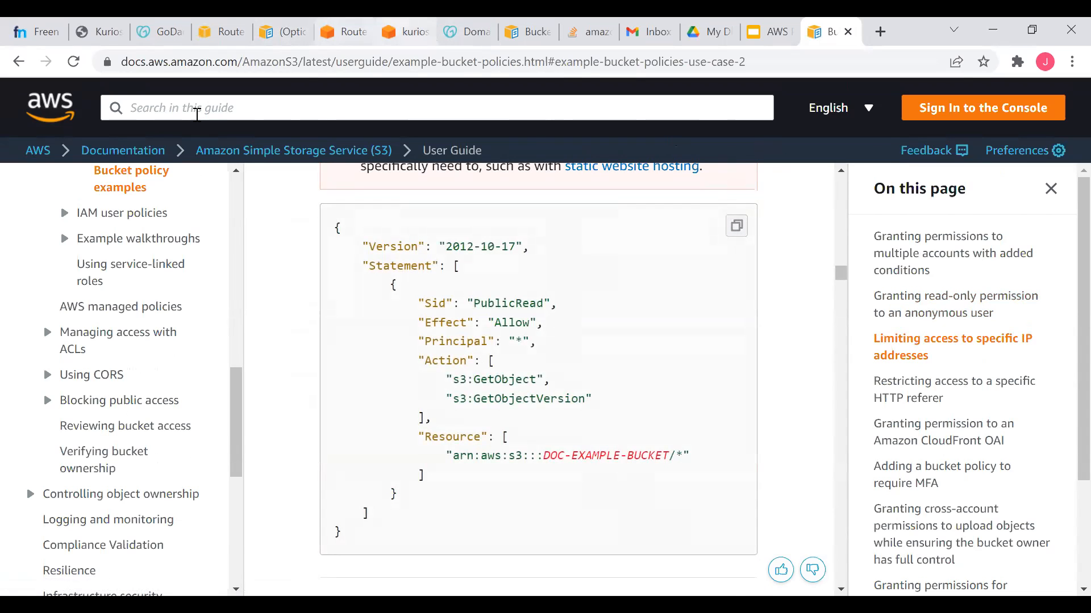
Replace the whole template policy of the kuriosity.in bucket with the copied PublicRead policy.
{"action": "left_click", "coordinate": [405, 32]}
{"action": "left_click_drag", "start_coordinate": [170, 408], "coordinate": [137, 219]}
{"action": "key", "text": "ctrl+v"}
Change DOC-EXAMPLE-BUCKET in the policy's resource ARN to kuriosity.in and save the bucket policy.
{"action": "left_click", "coordinate": [404, 423]}
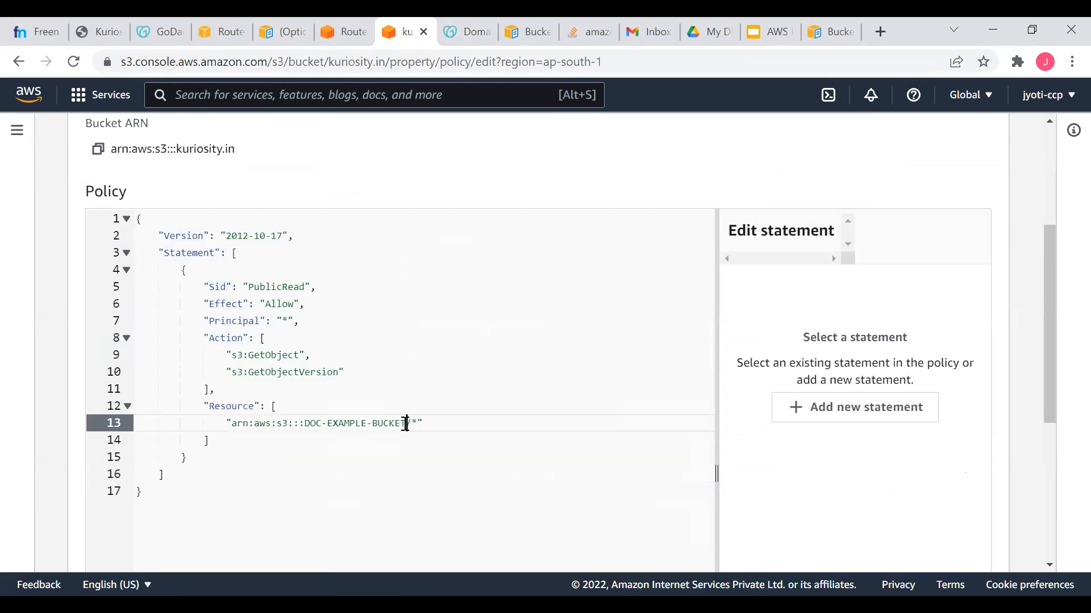
{"action": "key", "text": "BackSpace"}
{"action": "key", "text": "BackSpace"}
{"action": "key", "text": "BackSpace"}
{"action": "key", "text": "BackSpace"}
{"action": "key", "text": "BackSpace"}
{"action": "key", "text": "BackSpace"}
{"action": "key", "text": "BackSpace"}
{"action": "key", "text": "BackSpace"}
{"action": "key", "text": "BackSpace"}
{"action": "key", "text": "BackSpace"}
{"action": "key", "text": "BackSpace"}
{"action": "key", "text": "BackSpace"}
{"action": "key", "text": "BackSpace"}
{"action": "key", "text": "BackSpace"}
{"action": "key", "text": "BackSpace"}
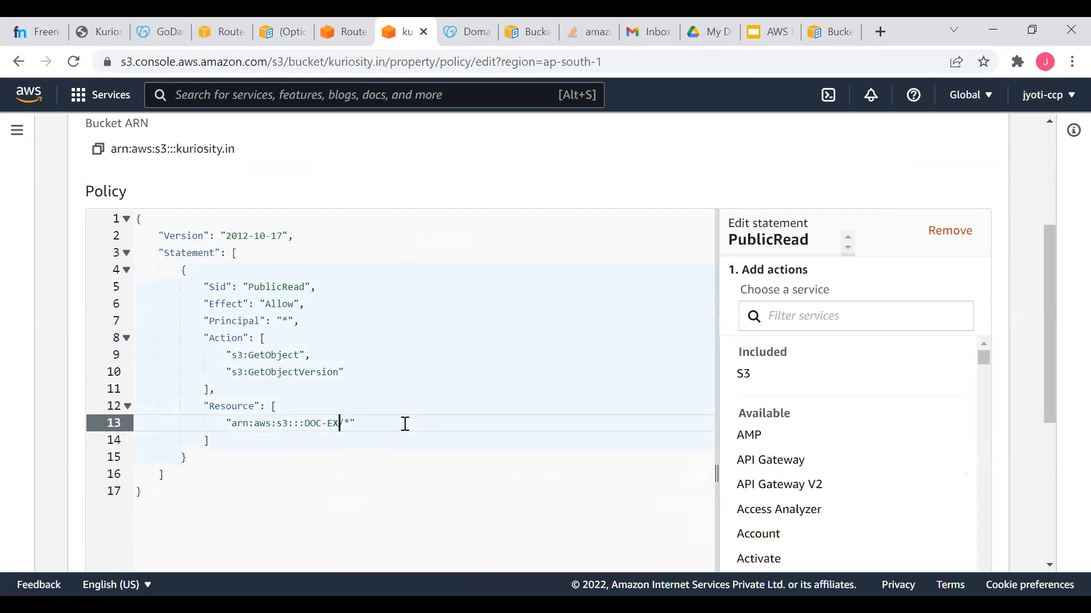
{"action": "key", "text": "BackSpace"}
{"action": "key", "text": "BackSpace"}
{"action": "key", "text": "BackSpace"}
{"action": "type", "text": "kuriosity.in"}
{"action": "left_click", "coordinate": [574, 506]}
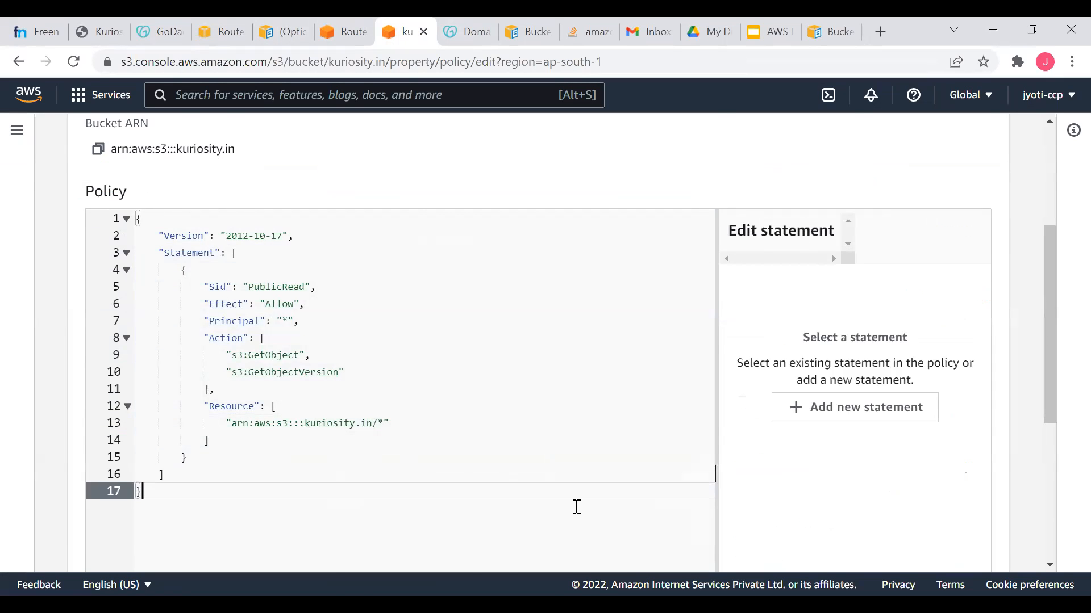
{"action": "scroll", "coordinate": [574, 506], "scroll_direction": "down", "scroll_amount": 5}
{"action": "left_click", "coordinate": [937, 544]}
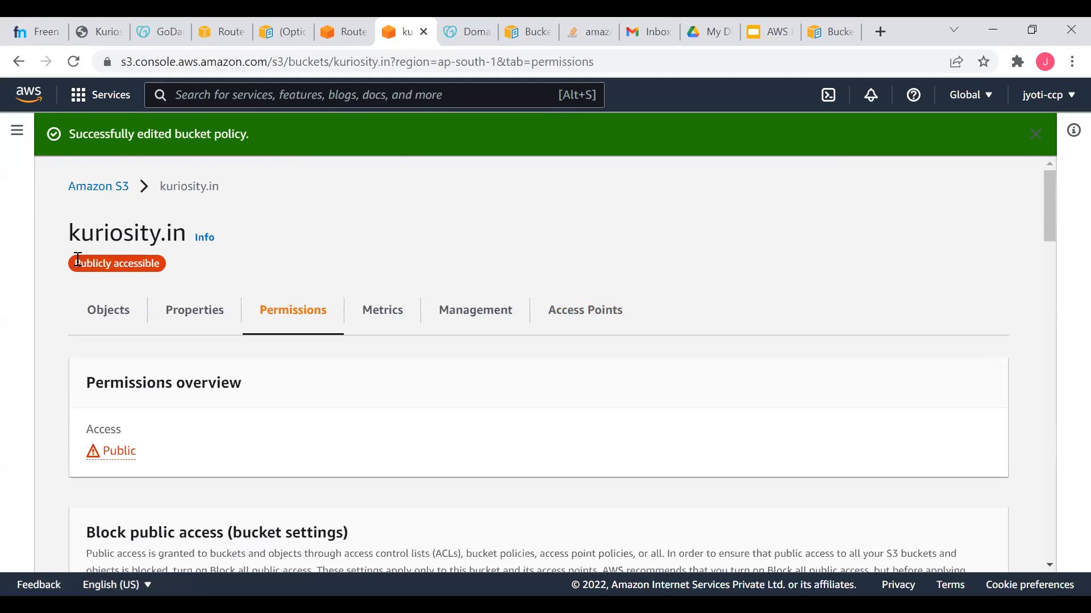
{"action": "left_click_drag", "start_coordinate": [72, 261], "coordinate": [142, 263]}
Find the Route 53 service, open the kuriosity.in hosted zone and start creating a record in it.
{"action": "left_click", "coordinate": [210, 107]}
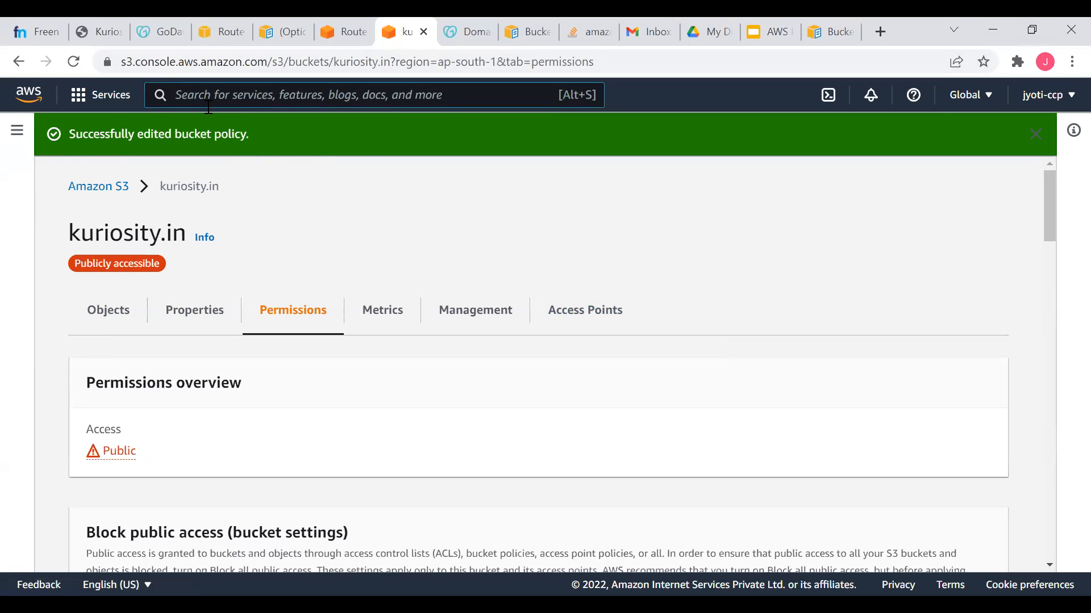
{"action": "type", "text": "route53"}
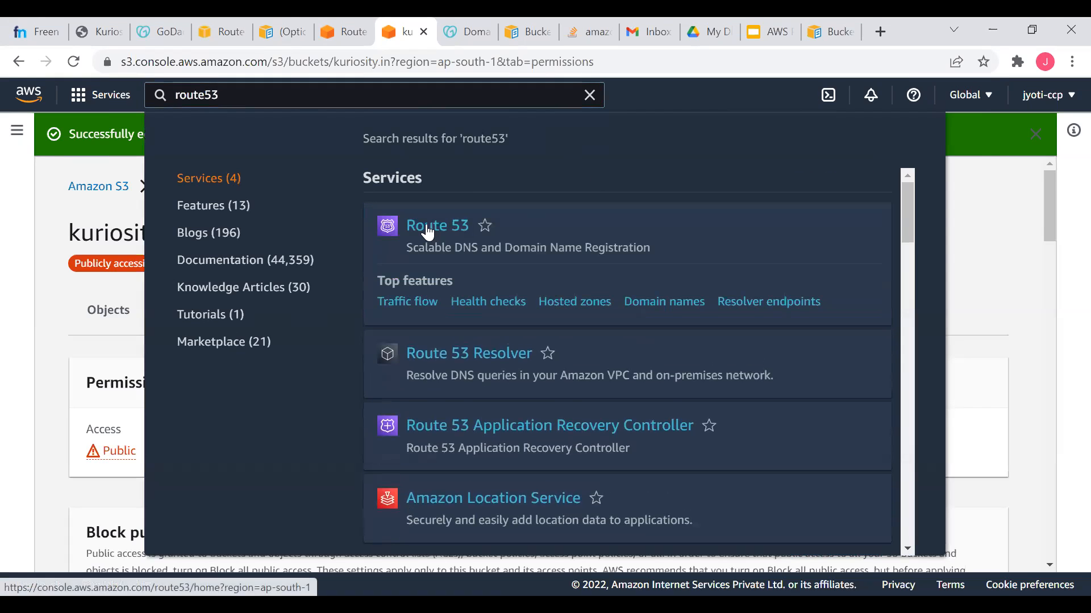
{"action": "left_click", "coordinate": [428, 231]}
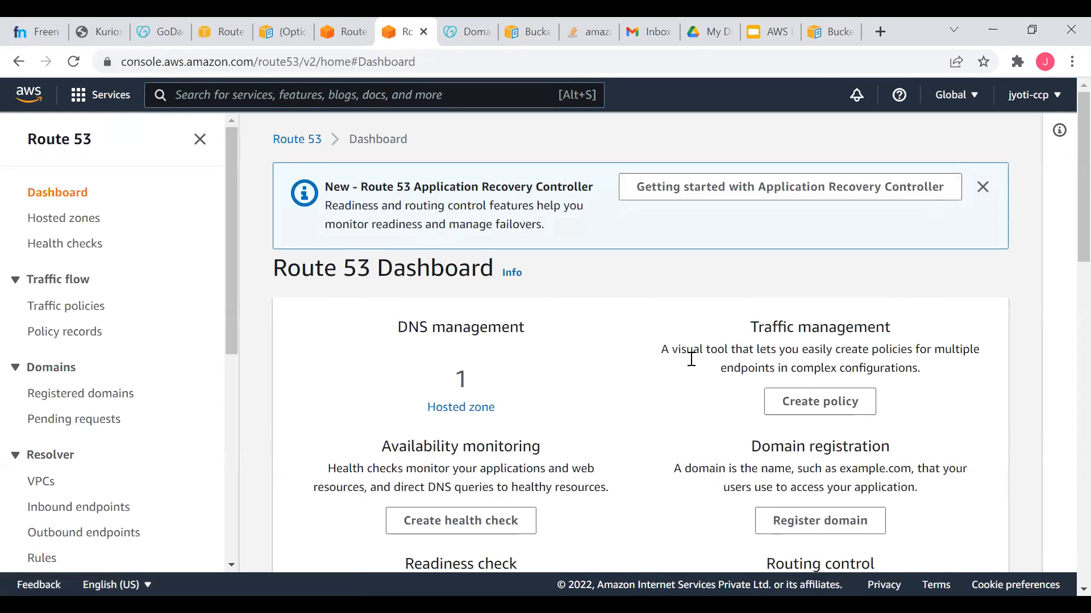
{"action": "scroll", "coordinate": [690, 357], "scroll_direction": "down", "scroll_amount": 2}
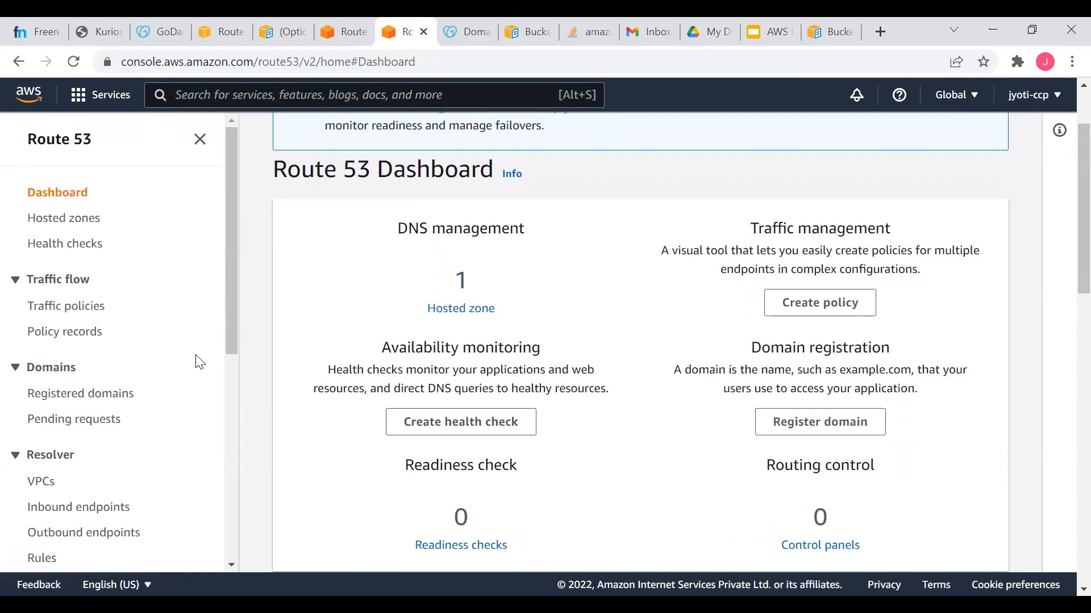
{"action": "scroll", "coordinate": [199, 362], "scroll_direction": "down", "scroll_amount": 1}
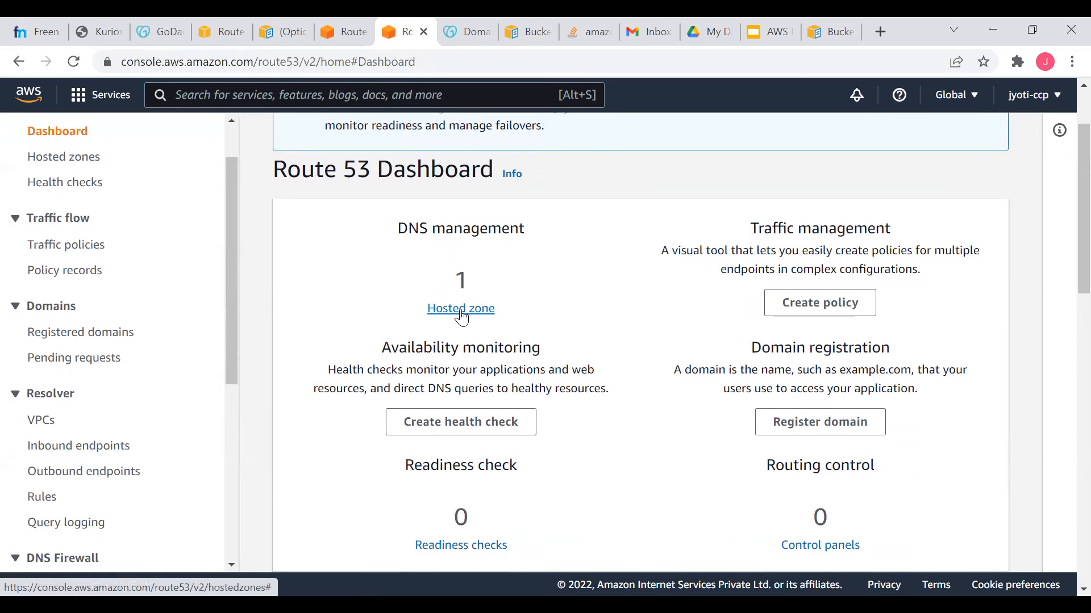
{"action": "left_click", "coordinate": [461, 310]}
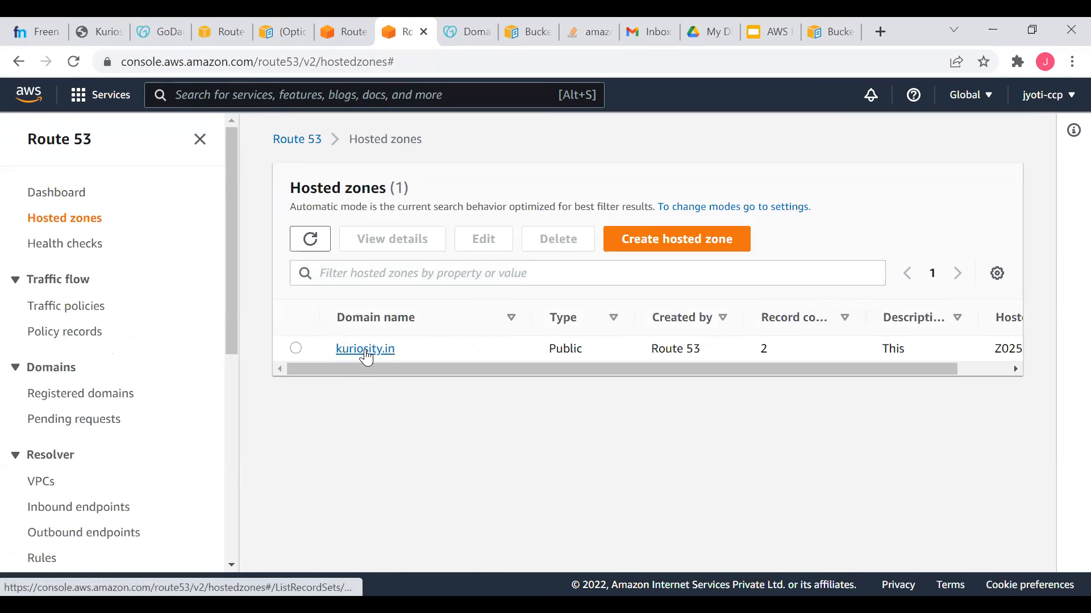
{"action": "left_click", "coordinate": [366, 348]}
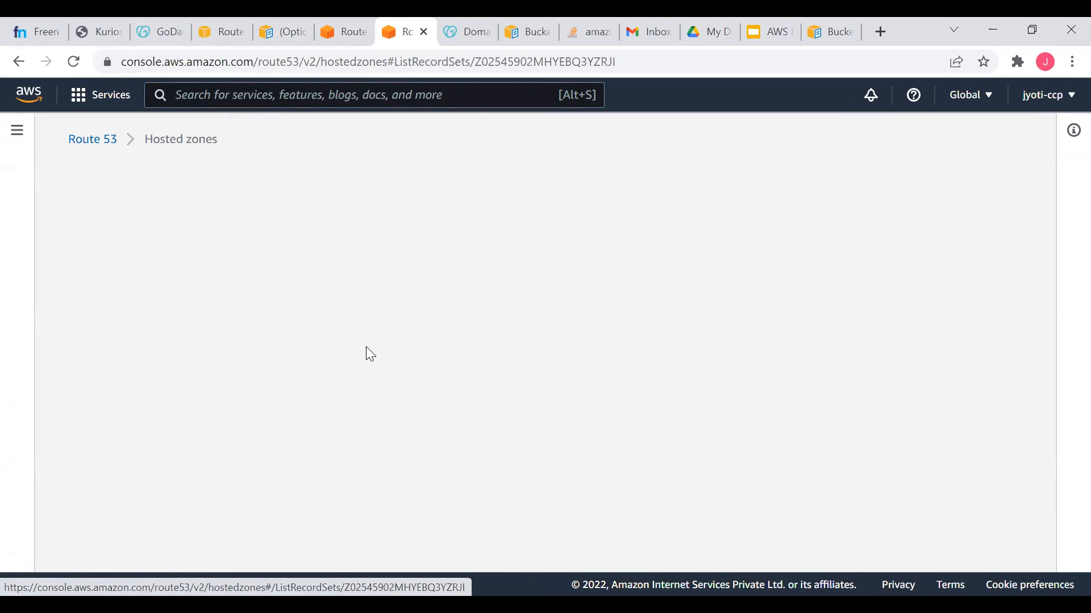
{"action": "scroll", "coordinate": [459, 388], "scroll_direction": "down", "scroll_amount": 2}
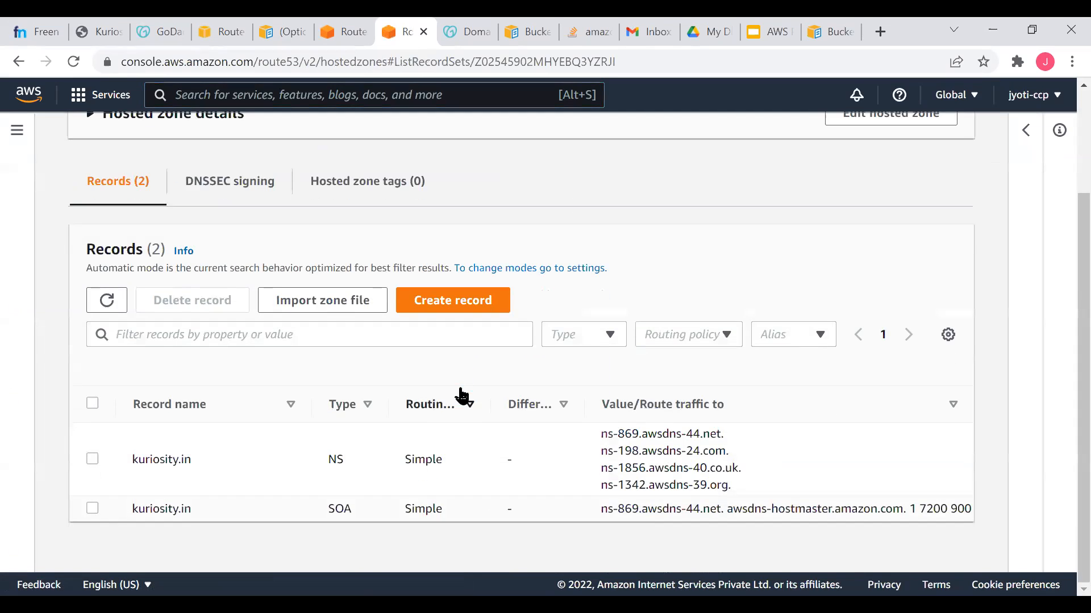
{"action": "left_click", "coordinate": [459, 307]}
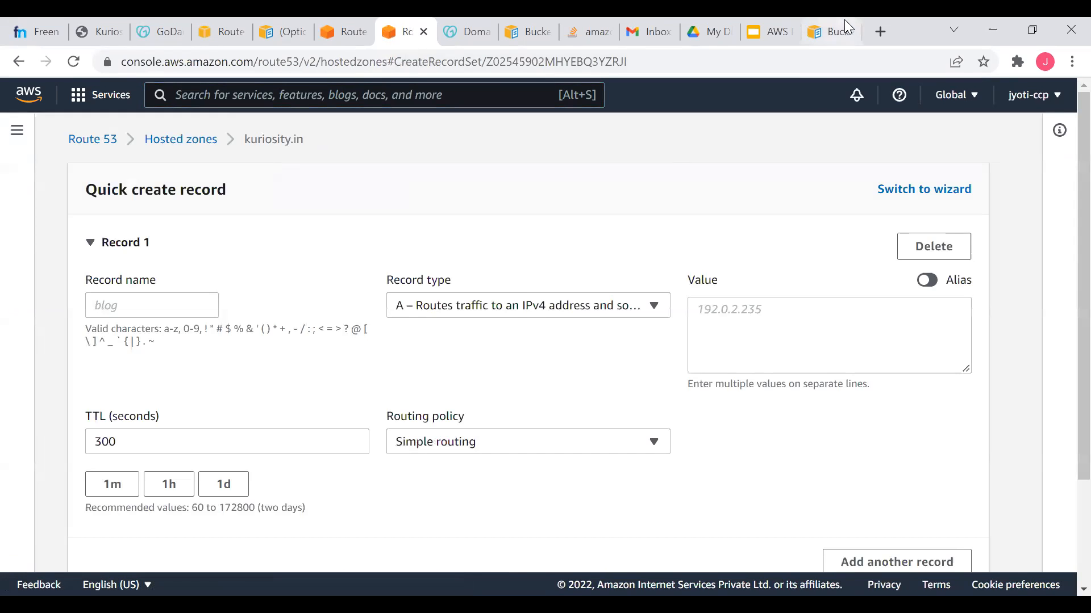
Look at the A record definition on the Multivalue Routing Policy slide and return to the record form.
{"action": "left_click", "coordinate": [819, 22]}
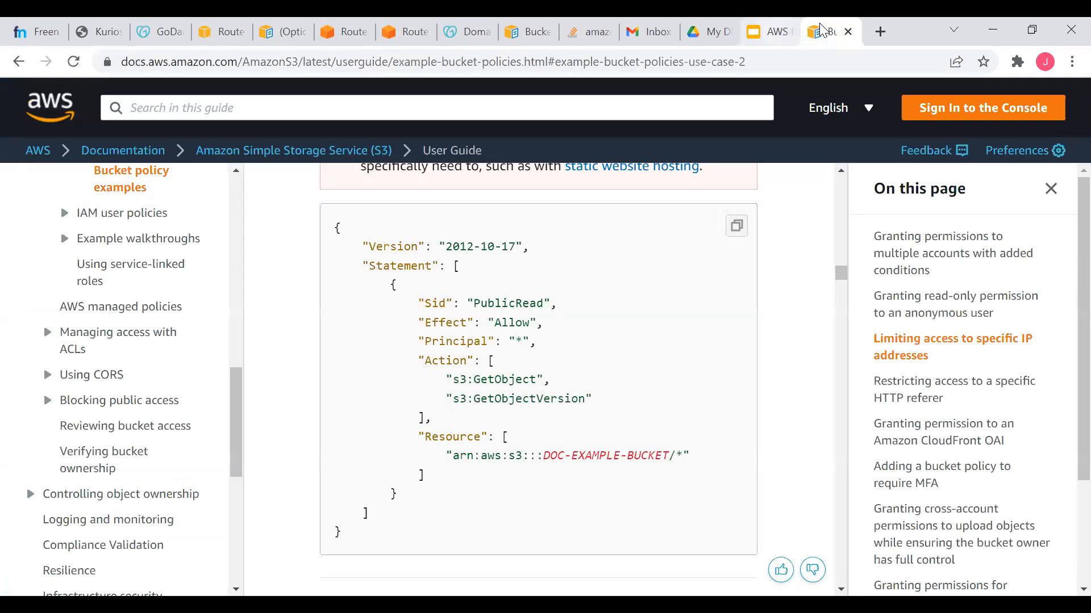
{"action": "left_click", "coordinate": [767, 32]}
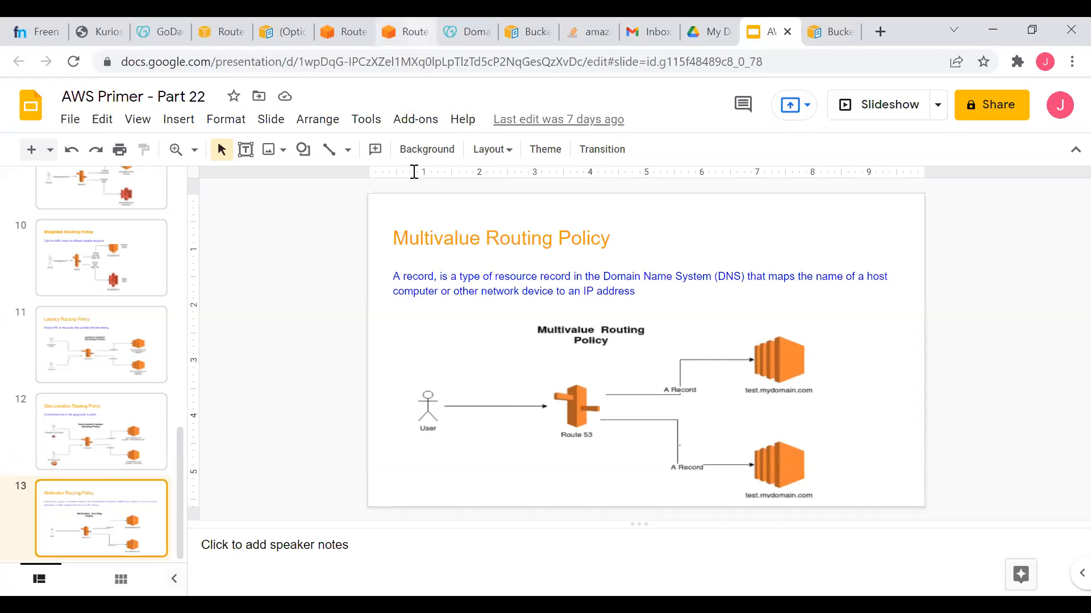
{"action": "left_click", "coordinate": [415, 30]}
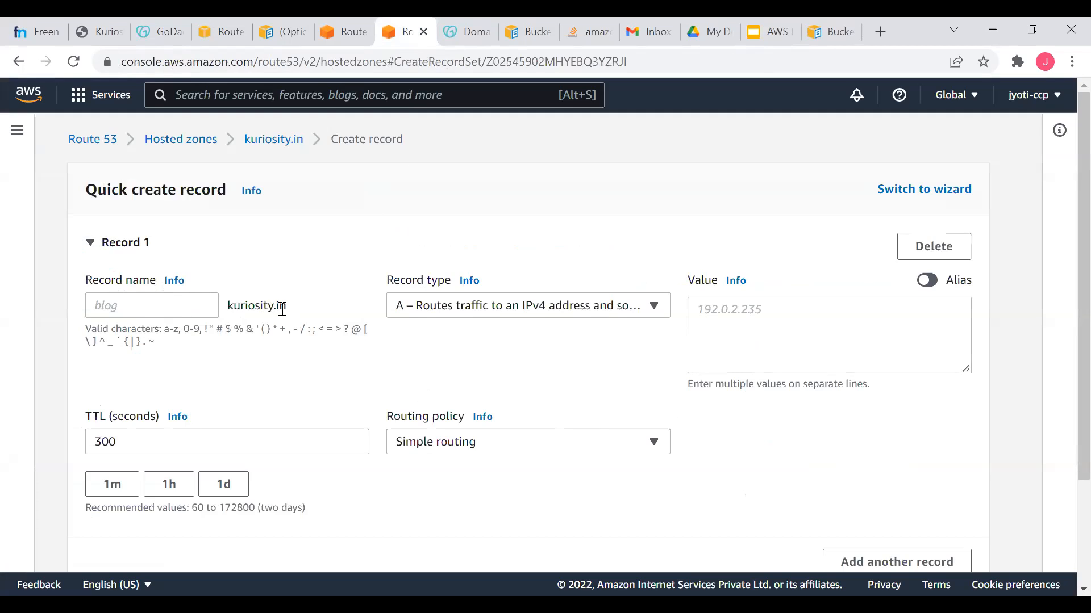
Try www and info as example subdomains in the record name, and clear the name again.
{"action": "left_click", "coordinate": [184, 309]}
{"action": "type", "text": "www"}
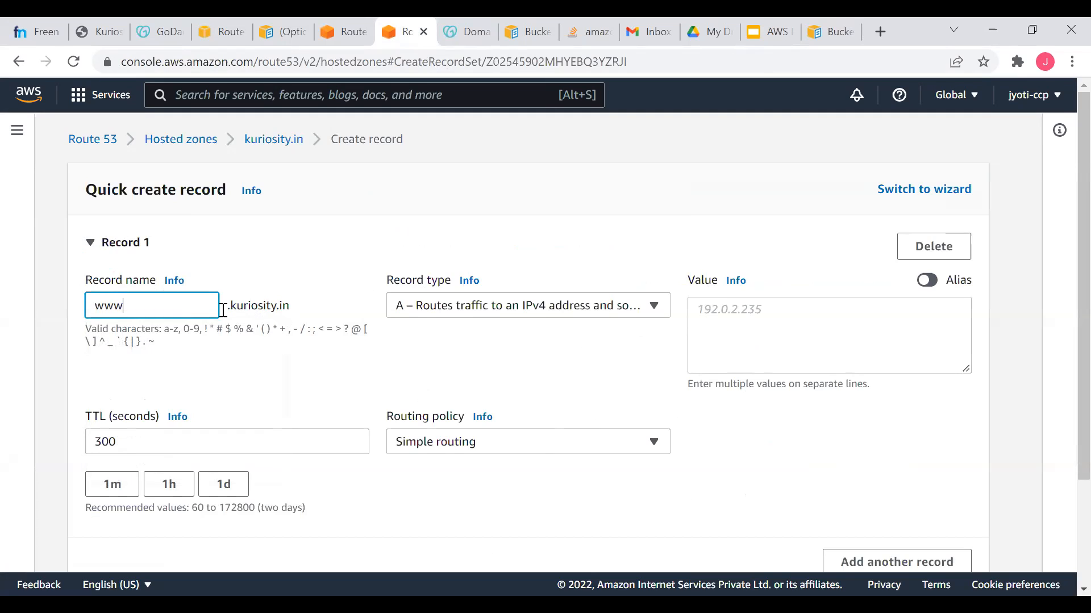
{"action": "key", "text": "BackSpace"}
{"action": "key", "text": "BackSpace"}
{"action": "key", "text": "BackSpace"}
{"action": "type", "text": "info"}
{"action": "key", "text": "BackSpace"}
{"action": "key", "text": "BackSpace"}
{"action": "key", "text": "BackSpace"}
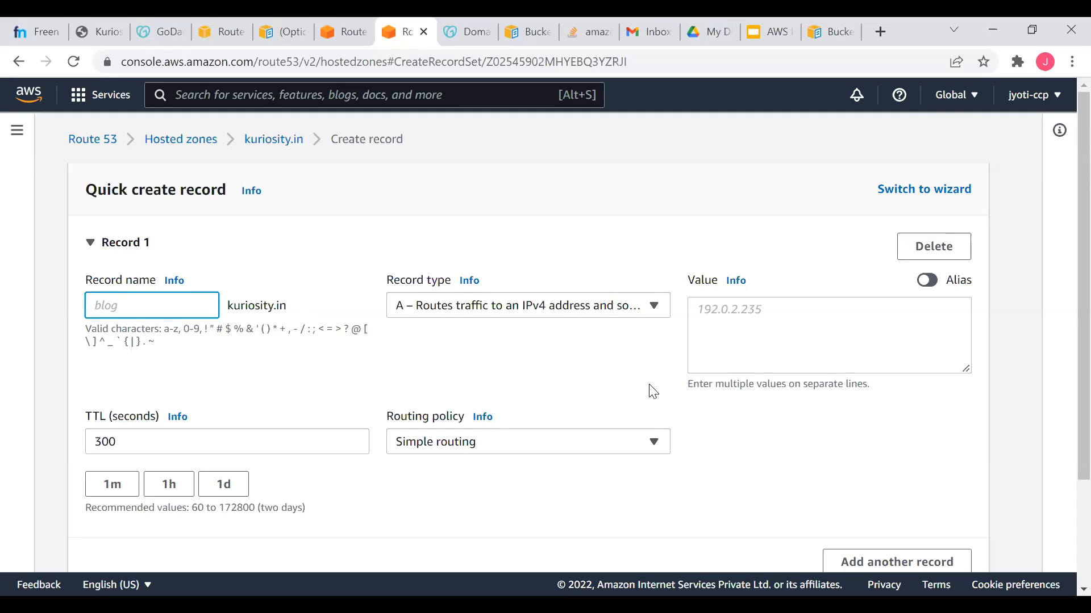
Try 173.10.16.12 as the A record's value and clear it again.
{"action": "scroll", "coordinate": [680, 276], "scroll_direction": "down", "scroll_amount": 2}
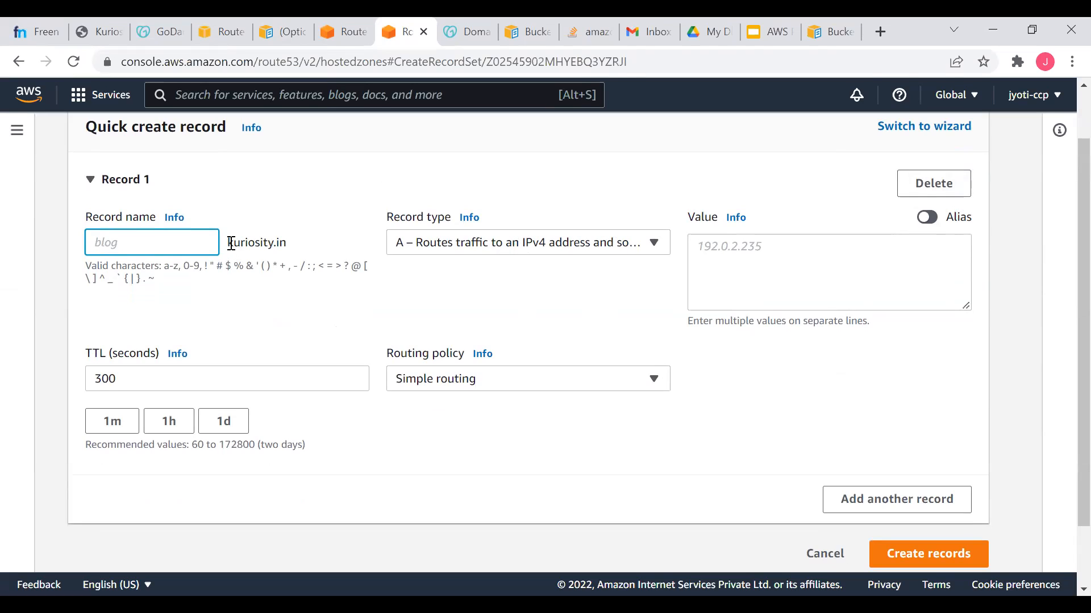
{"action": "left_click_drag", "start_coordinate": [227, 243], "coordinate": [303, 245]}
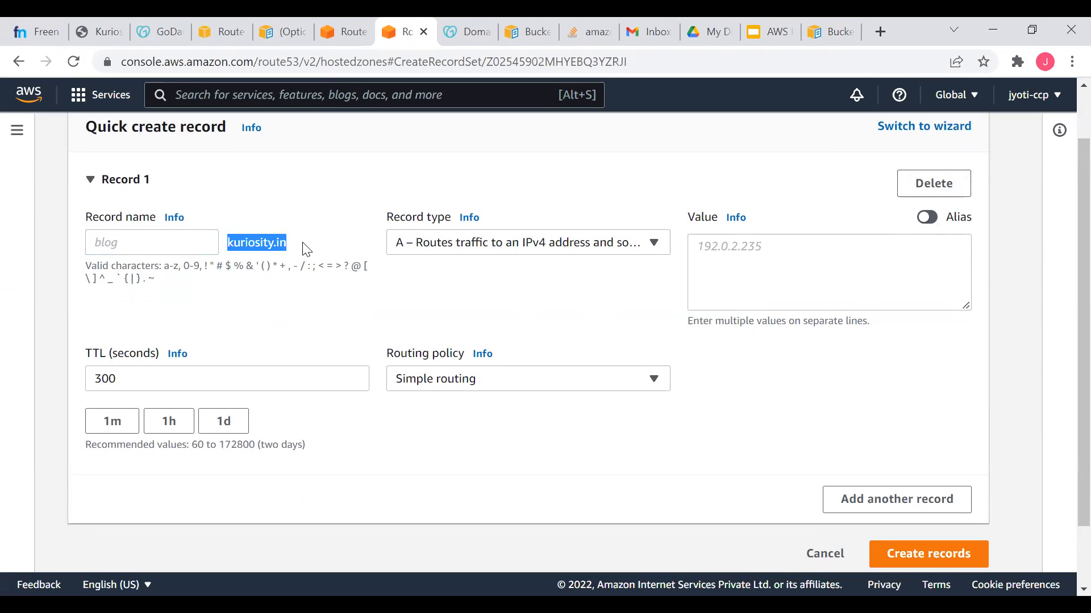
{"action": "left_click", "coordinate": [721, 247]}
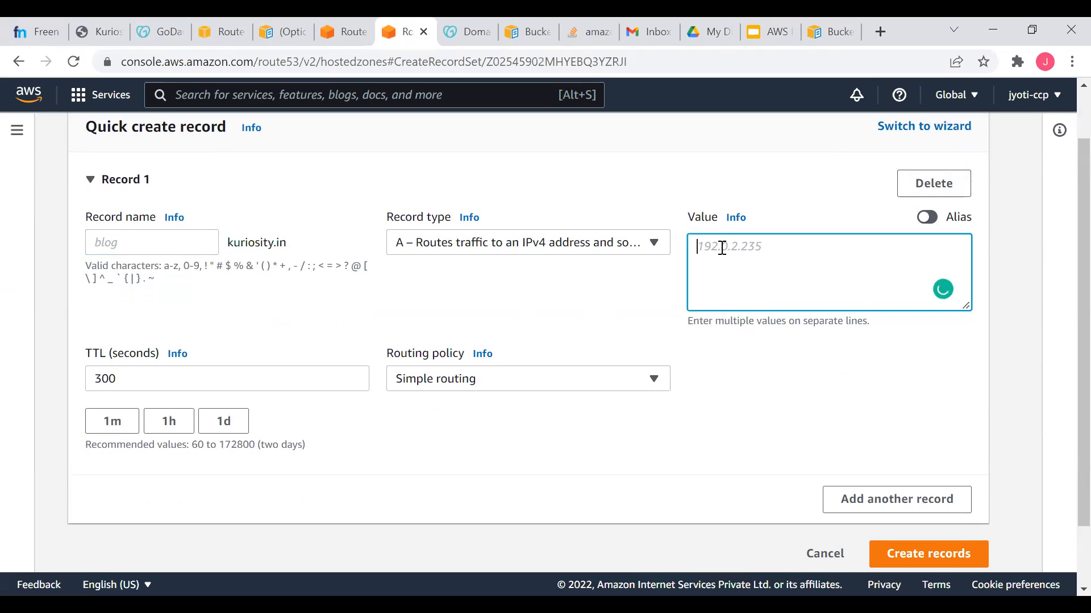
{"action": "type", "text": "173.10.16.12"}
{"action": "left_click_drag", "start_coordinate": [772, 246], "coordinate": [695, 246]}
{"action": "key", "text": "BackSpace"}
Make the record an alias to the S3 website endpoint s3-website.ap-south-1.amazonaws.com (kuriosity.in) in Asia Pacific (Mumbai).
{"action": "left_click", "coordinate": [924, 219]}
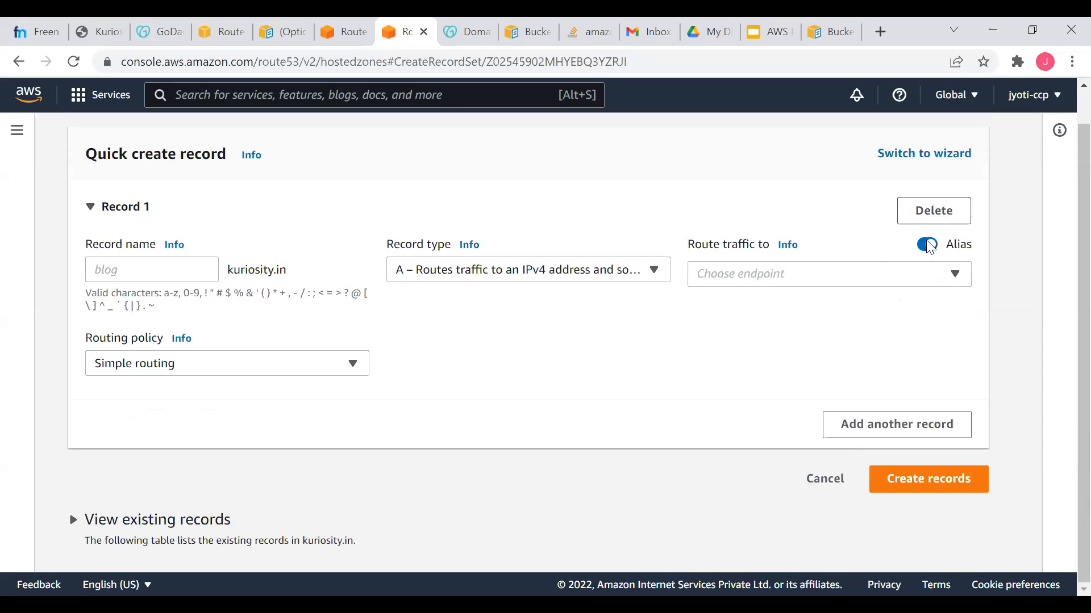
{"action": "left_click", "coordinate": [840, 278]}
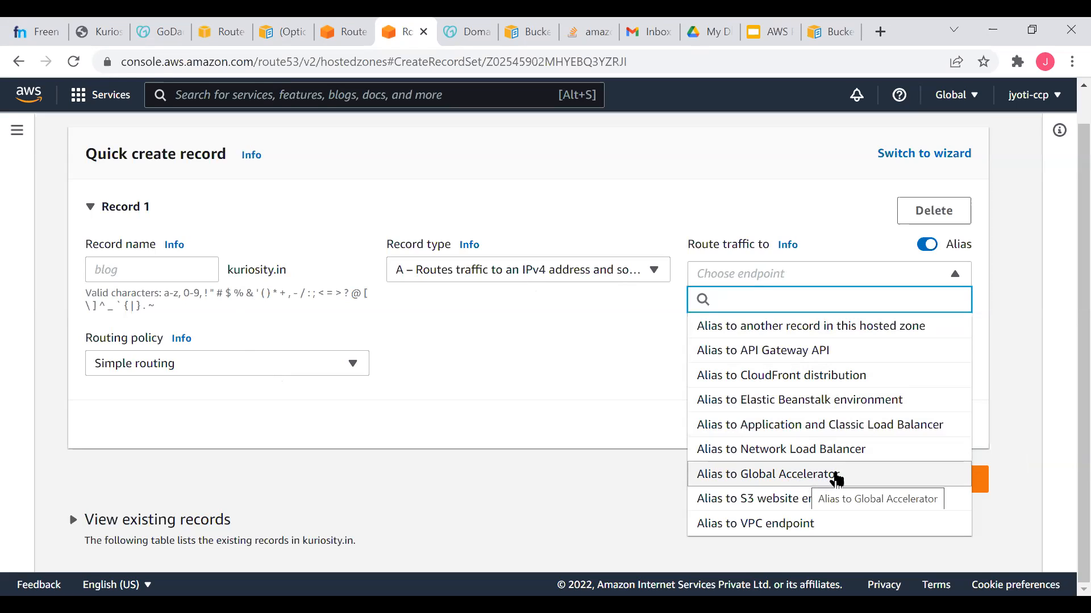
{"action": "left_click", "coordinate": [763, 501]}
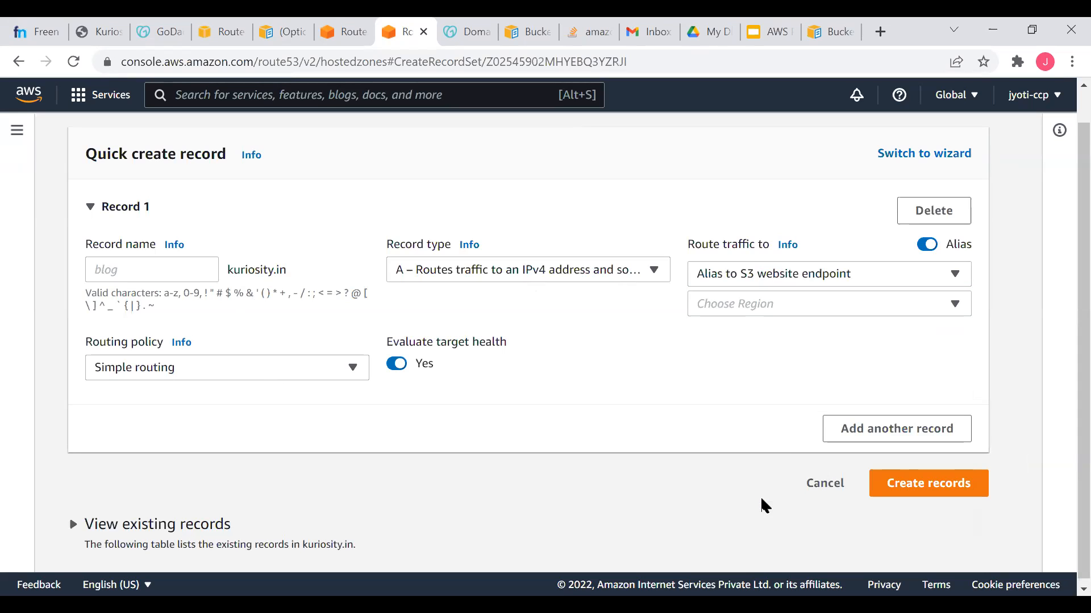
{"action": "left_click", "coordinate": [757, 308]}
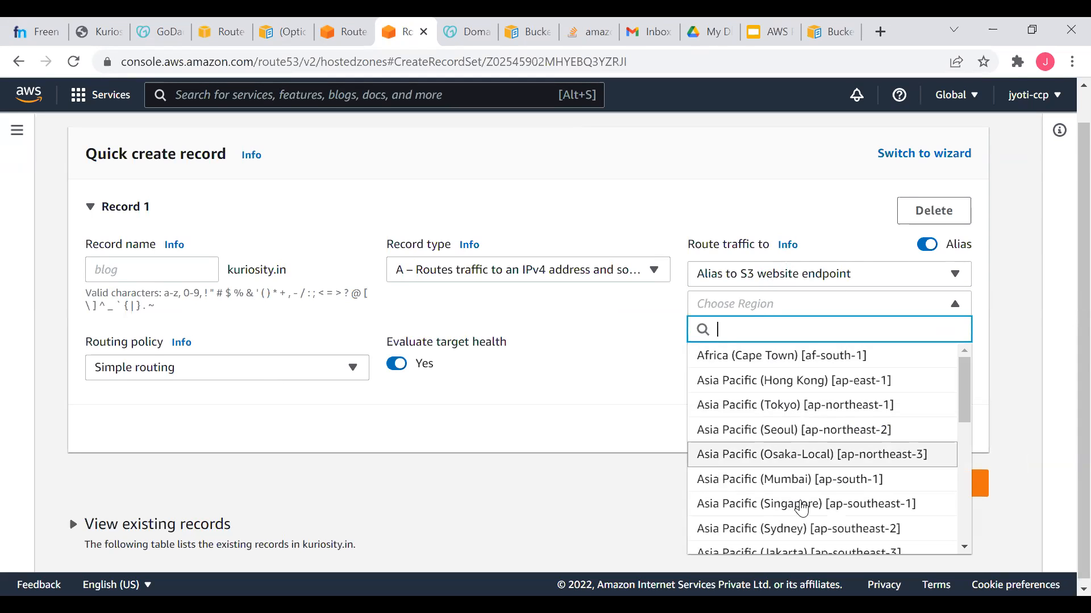
{"action": "left_click", "coordinate": [810, 489]}
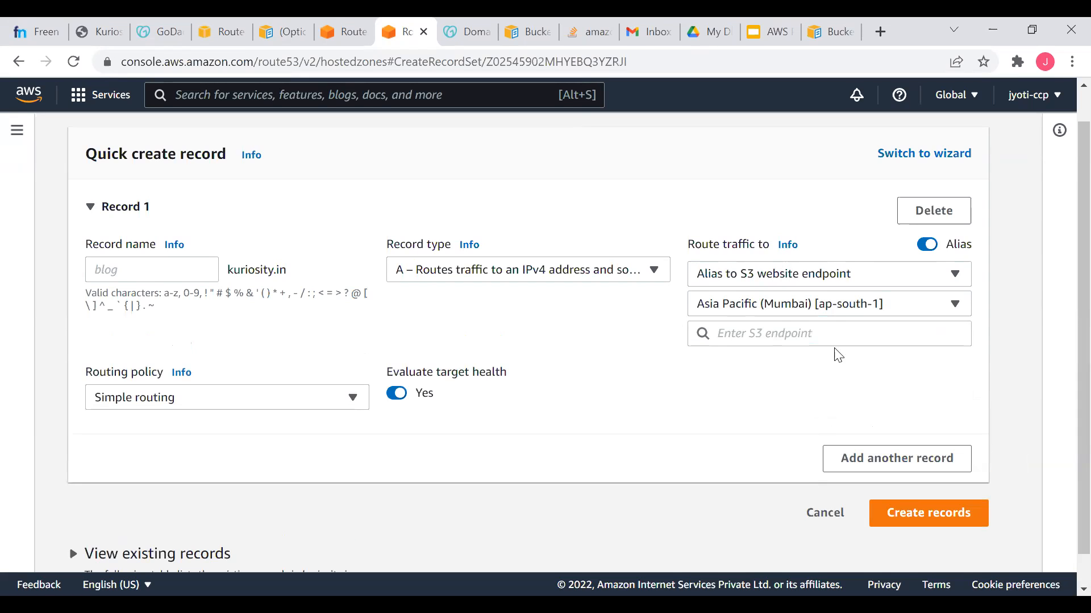
{"action": "left_click", "coordinate": [807, 334]}
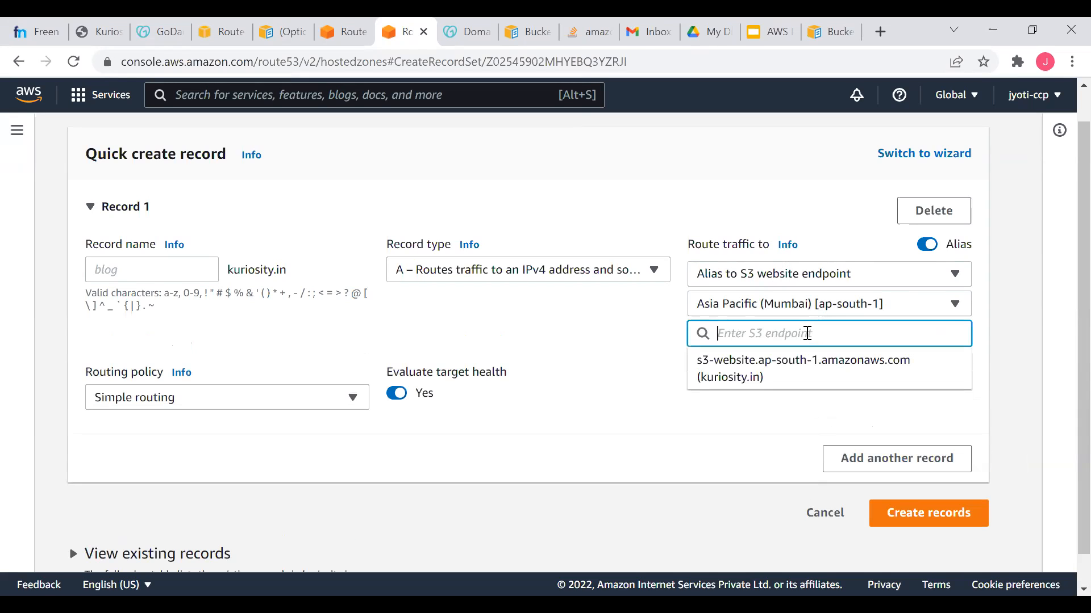
{"action": "left_click", "coordinate": [776, 376]}
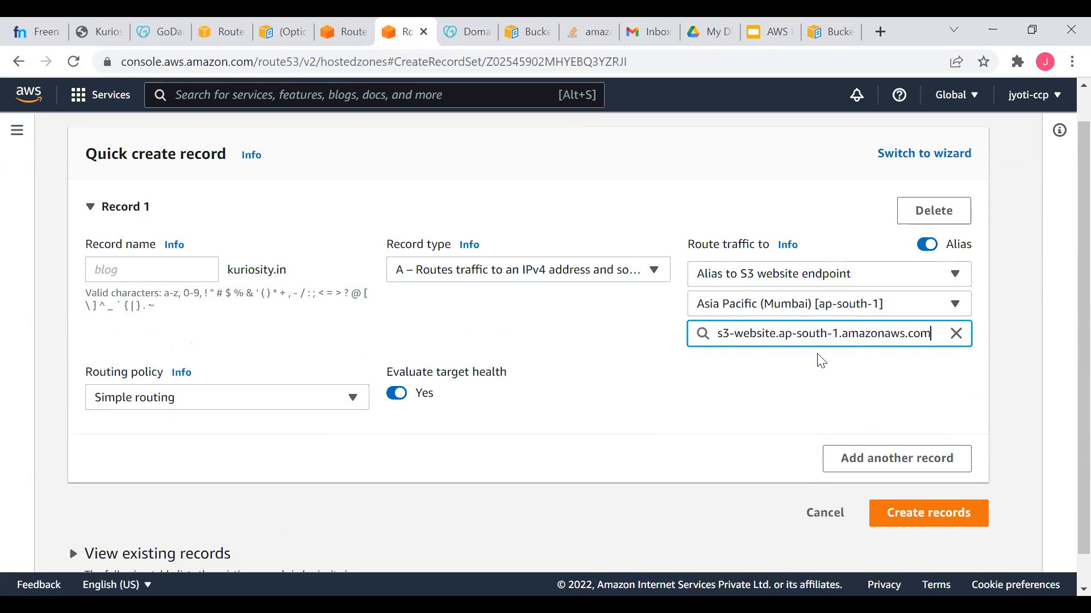
Set the record's routing policy to Weighted.
{"action": "left_click_drag", "start_coordinate": [716, 334], "coordinate": [934, 327]}
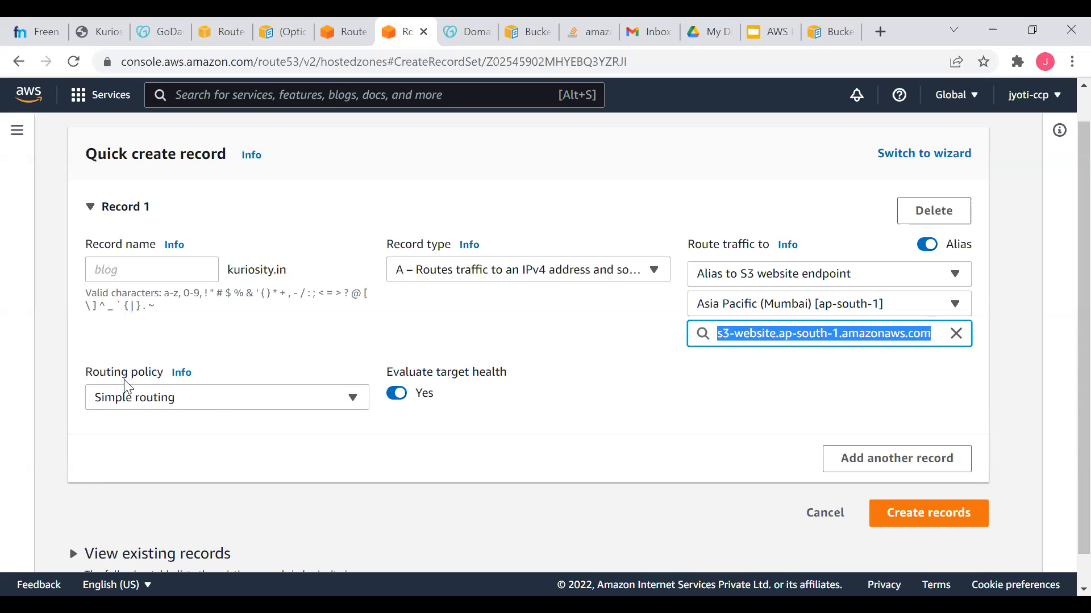
{"action": "left_click", "coordinate": [211, 401]}
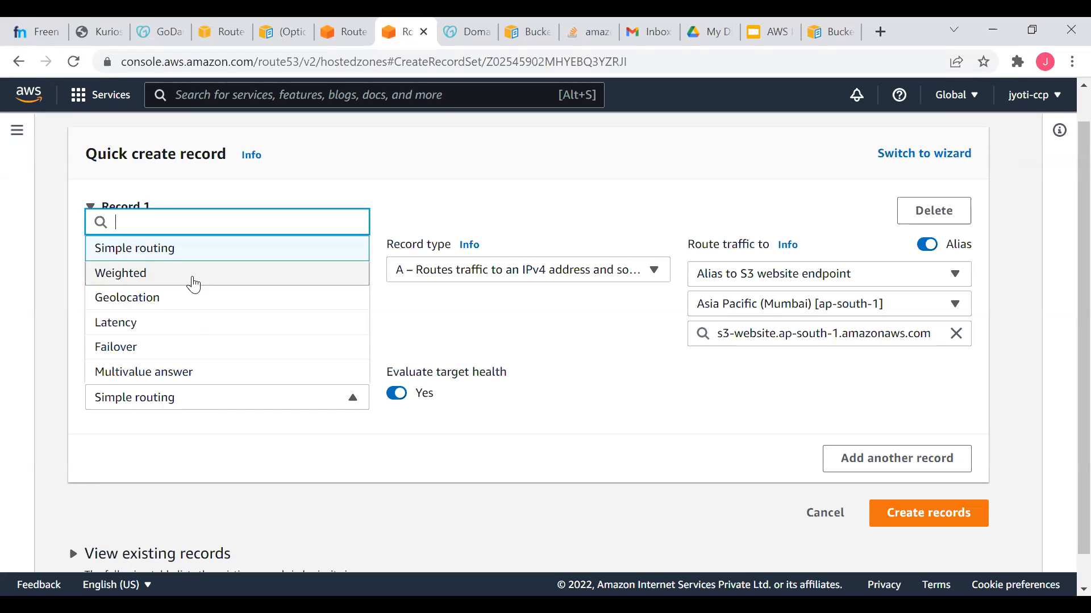
{"action": "left_click", "coordinate": [192, 278]}
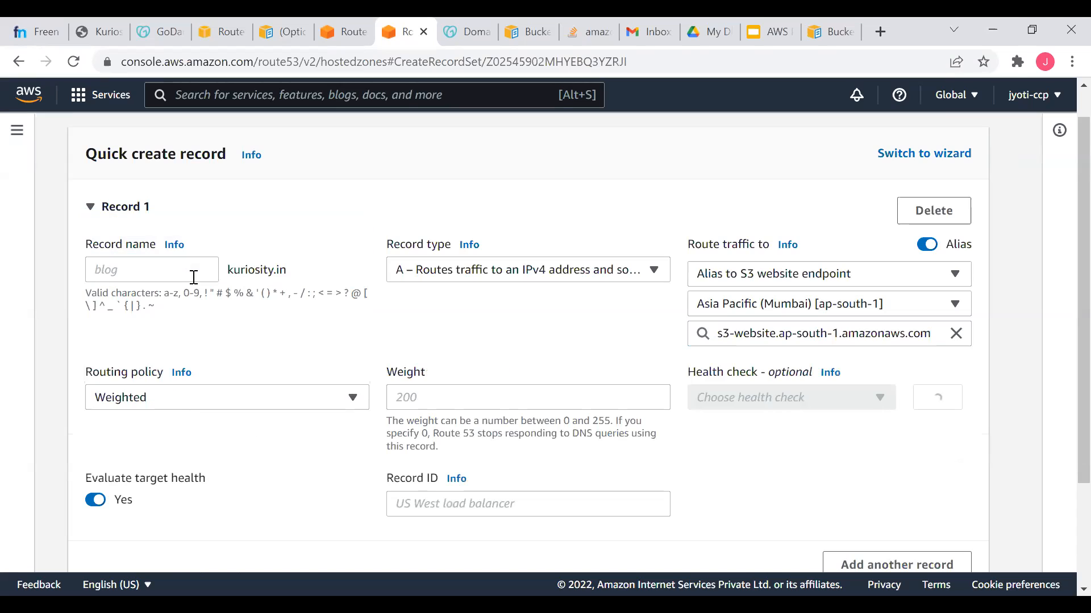
Try a weight of 80 for the weighted record, and switch its routing policy to Failover.
{"action": "left_click", "coordinate": [436, 400]}
{"action": "type", "text": "80"}
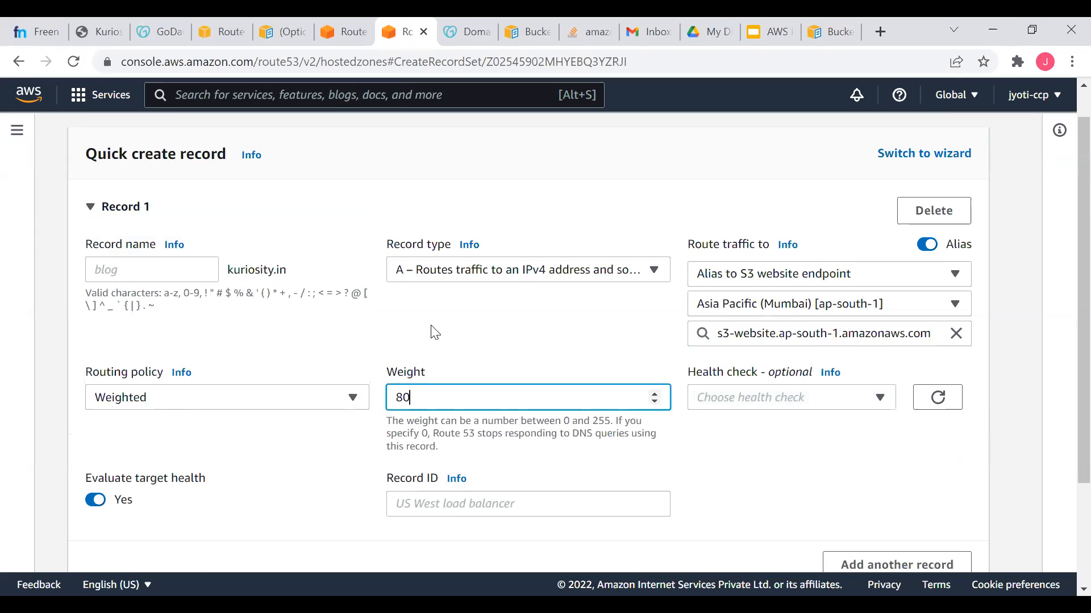
{"action": "left_click", "coordinate": [809, 409]}
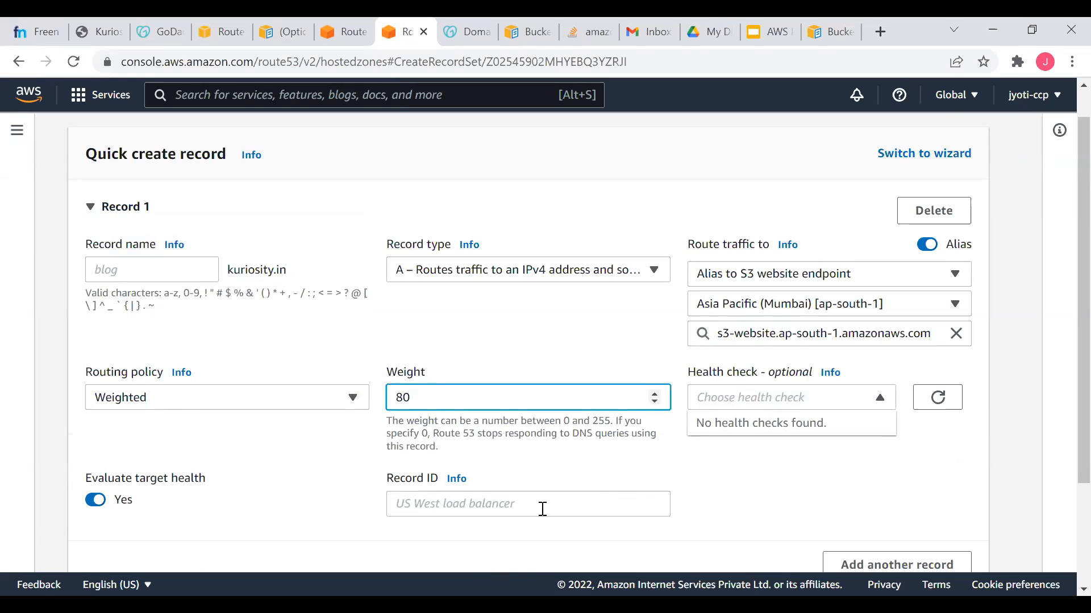
{"action": "left_click", "coordinate": [299, 403]}
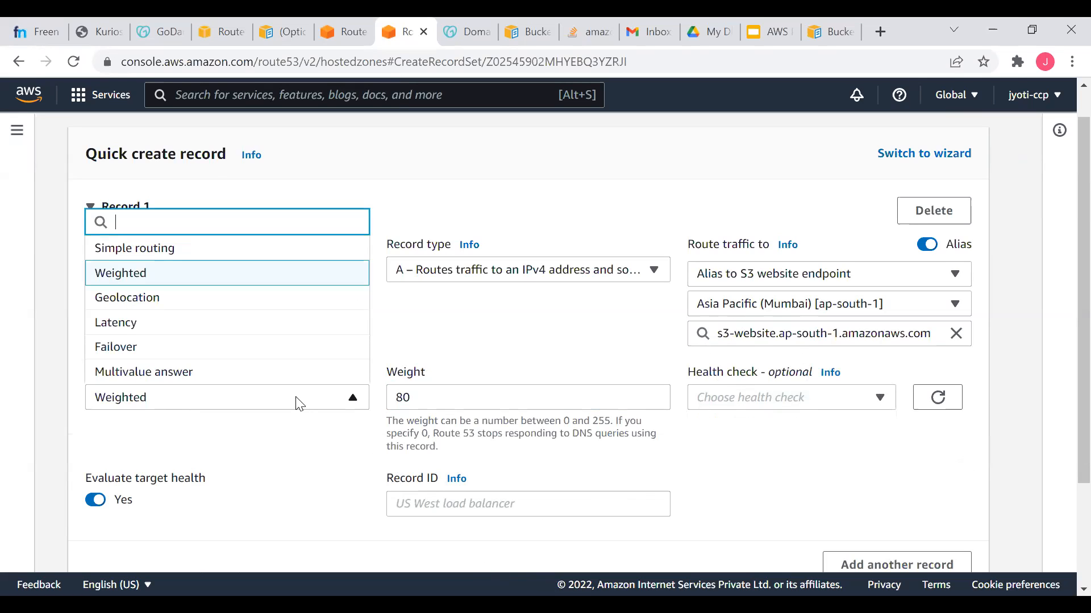
{"action": "left_click", "coordinate": [193, 347]}
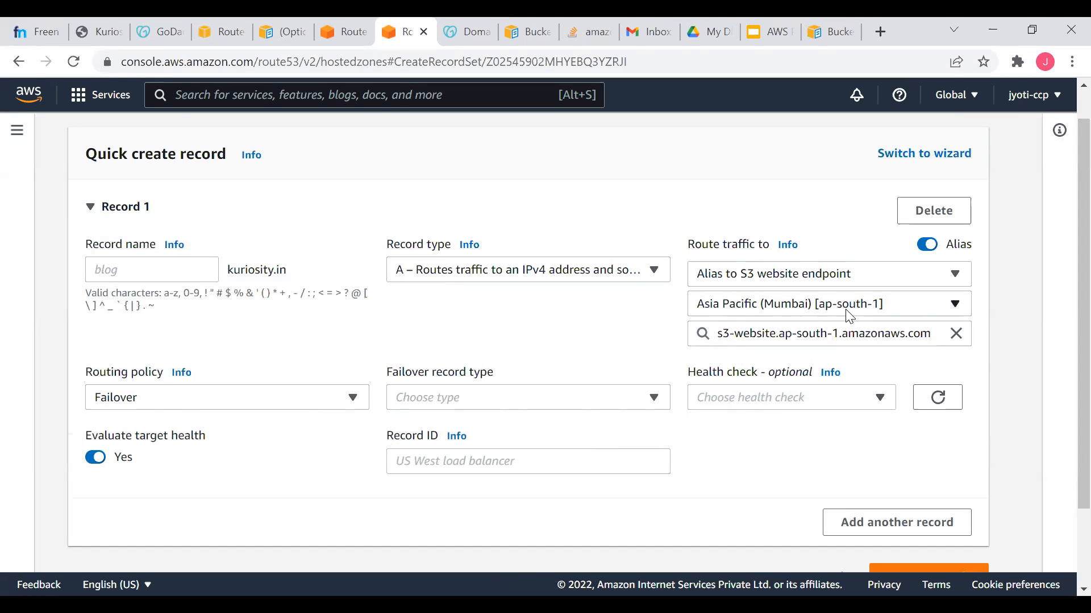
Set the record's routing policy to Simple routing and create the record.
{"action": "left_click", "coordinate": [322, 398]}
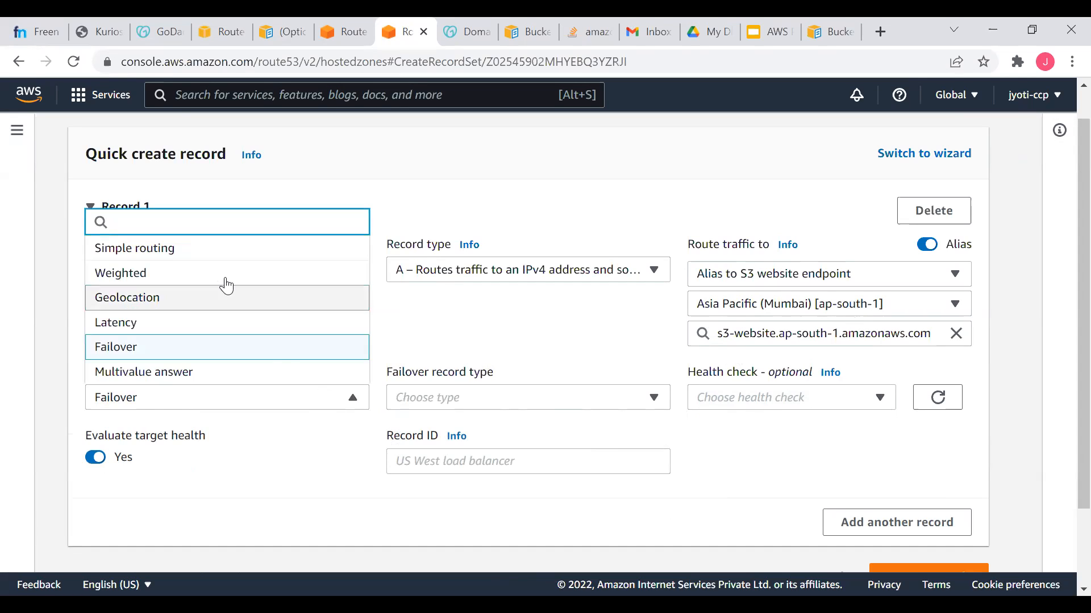
{"action": "left_click", "coordinate": [219, 250]}
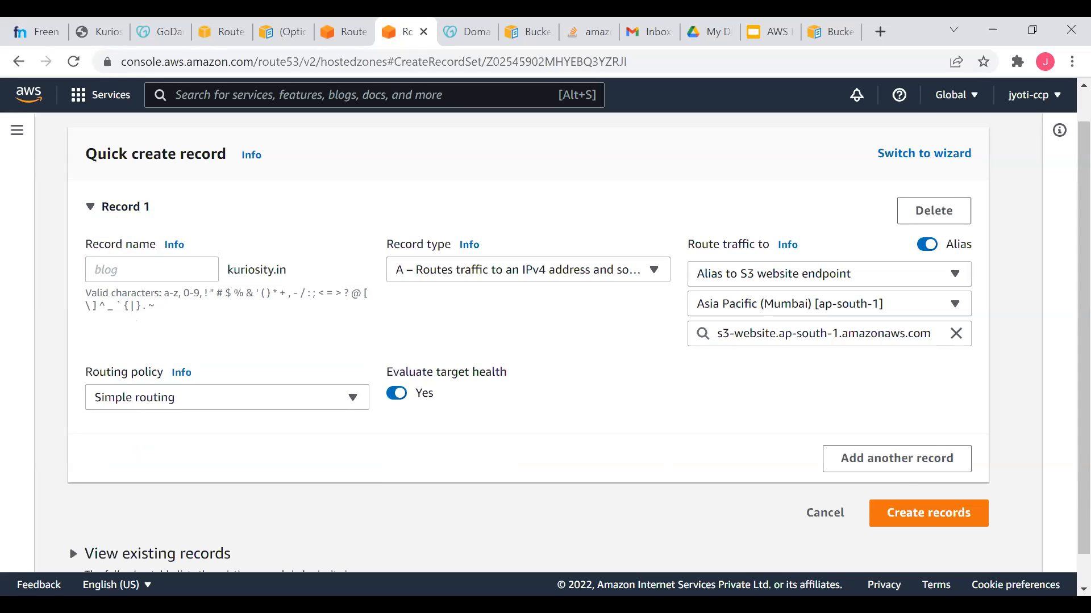
{"action": "left_click", "coordinate": [921, 520]}
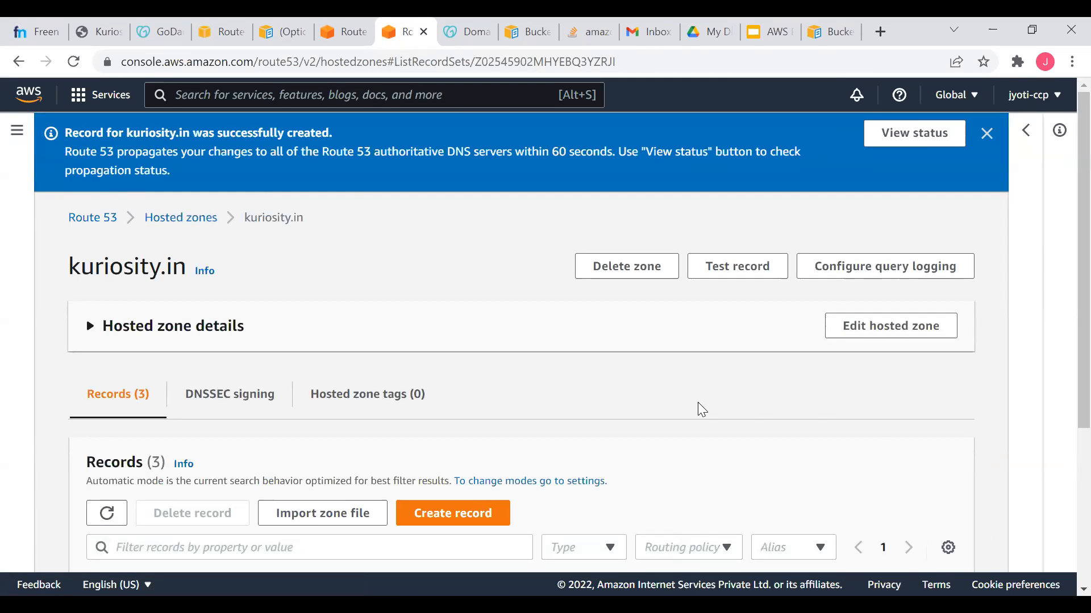
Review the hosted zone's record list, checking the A record's name and S3 target and the NS record's nameservers.
{"action": "scroll", "coordinate": [702, 409], "scroll_direction": "down", "scroll_amount": 4}
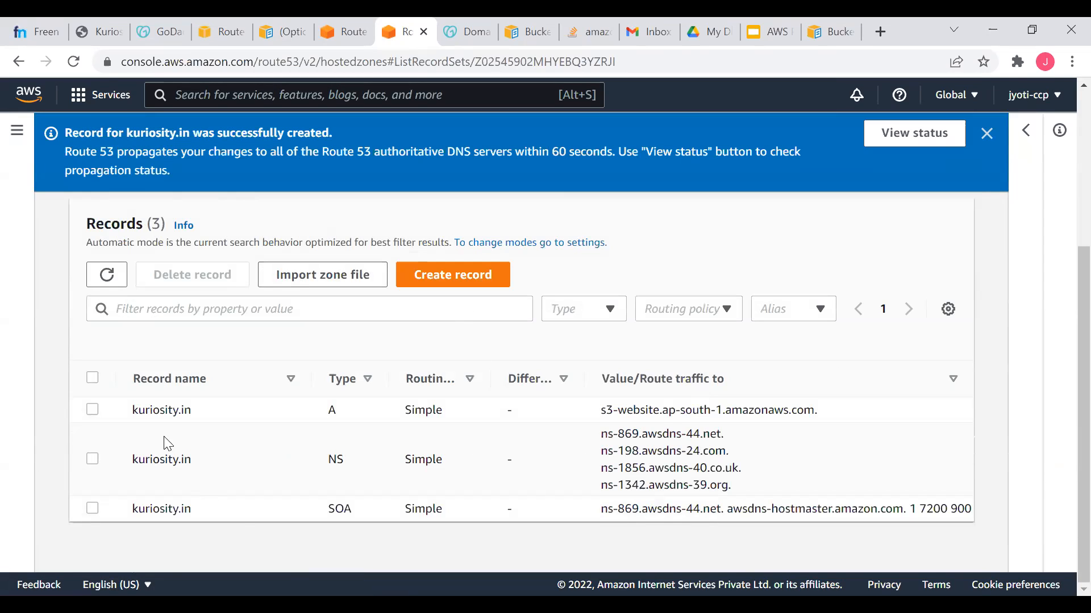
{"action": "left_click_drag", "start_coordinate": [191, 410], "coordinate": [134, 410]}
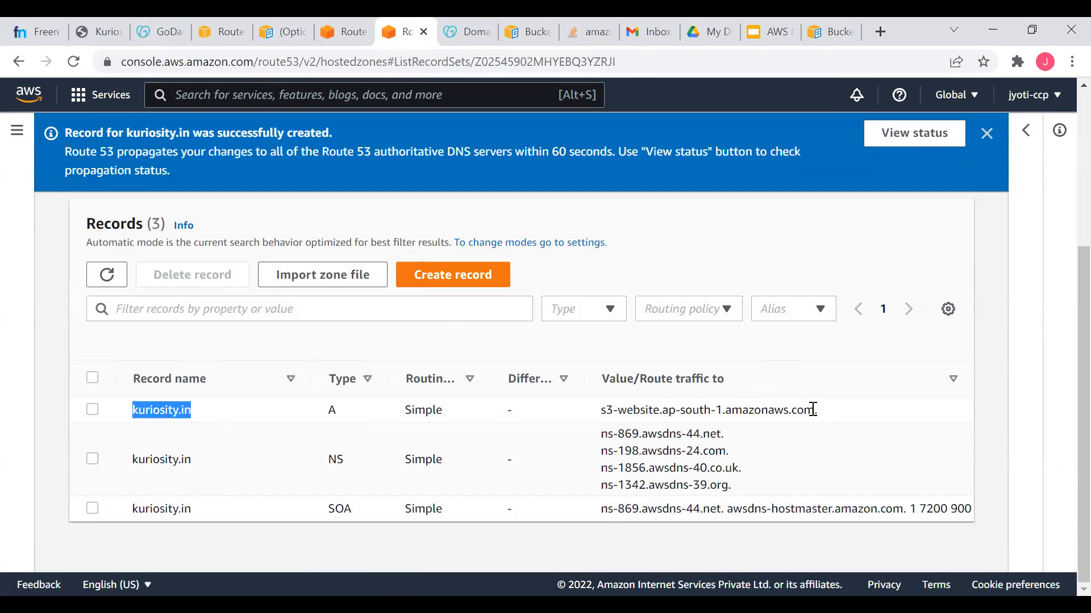
{"action": "left_click_drag", "start_coordinate": [814, 410], "coordinate": [599, 408]}
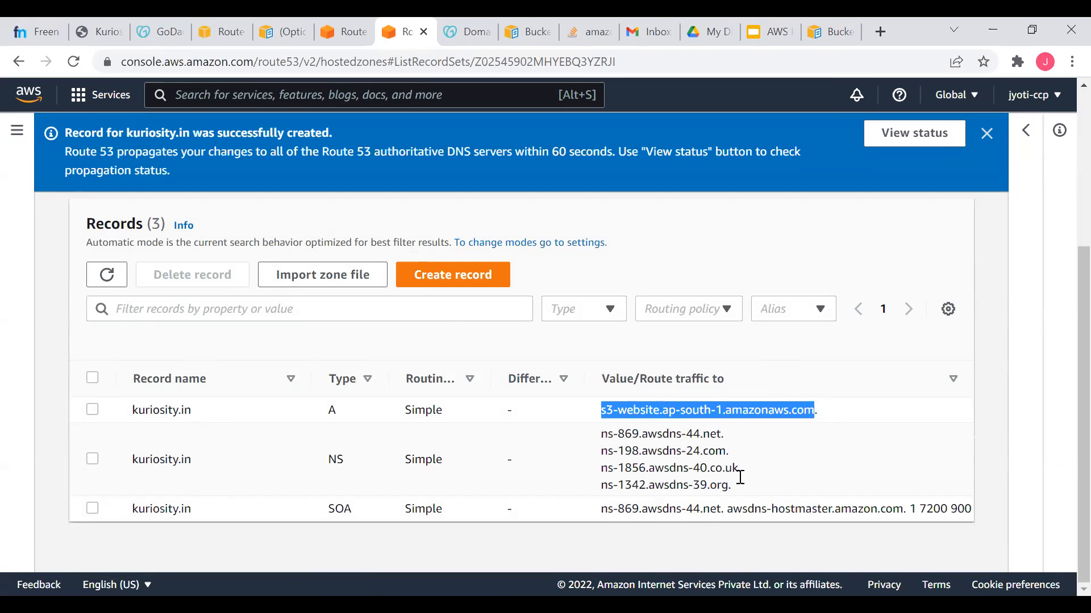
{"action": "left_click_drag", "start_coordinate": [724, 433], "coordinate": [603, 436]}
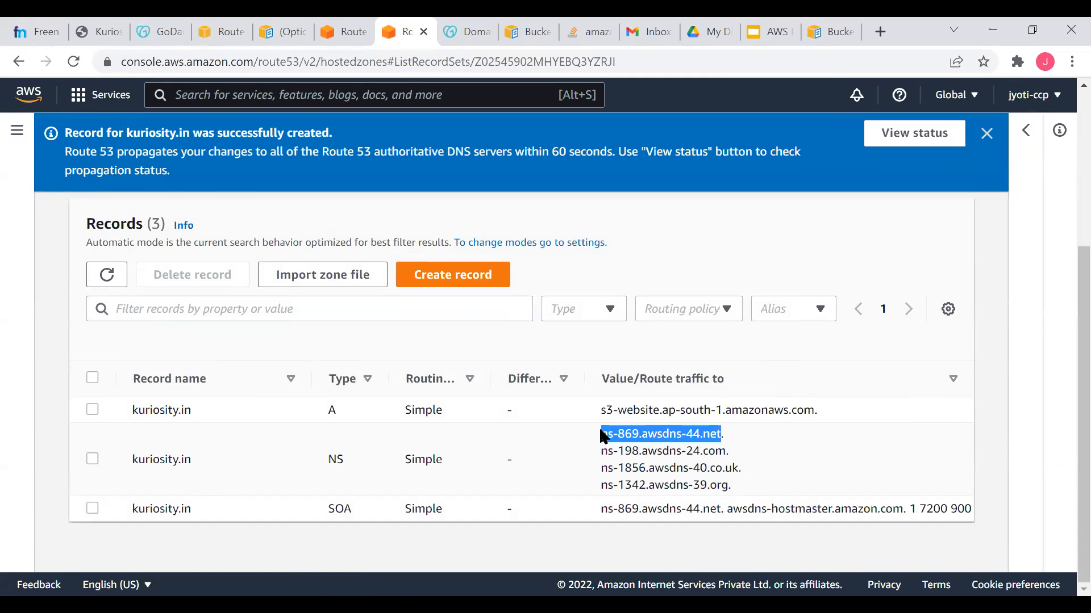
Switch to the GoDaddy DNS page, view the form for entering custom nameservers, and close it without changes.
{"action": "left_click", "coordinate": [466, 23]}
{"action": "left_click", "coordinate": [329, 338]}
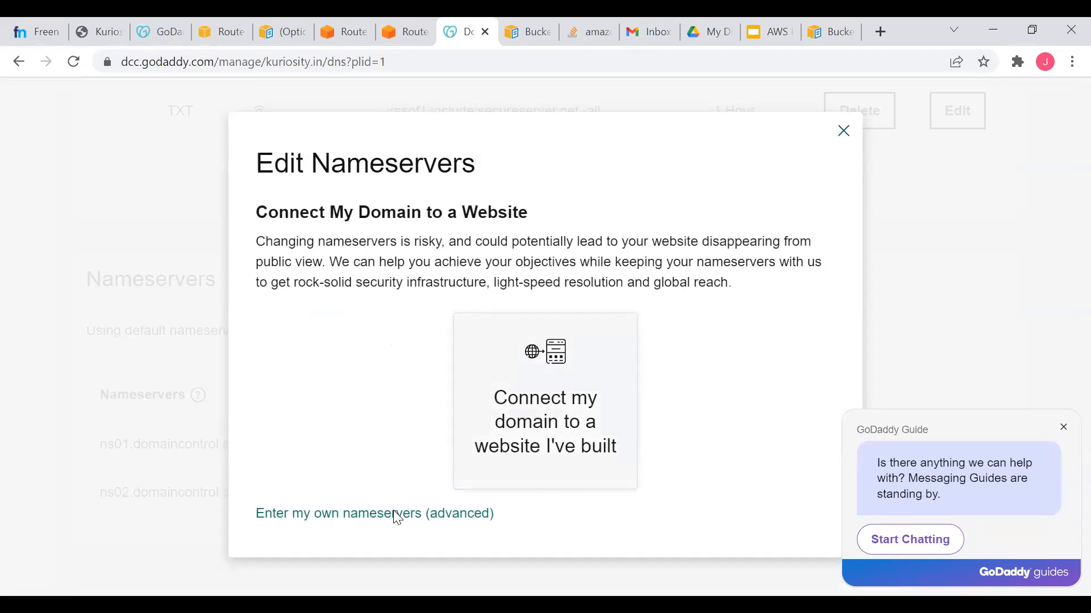
{"action": "left_click", "coordinate": [395, 517]}
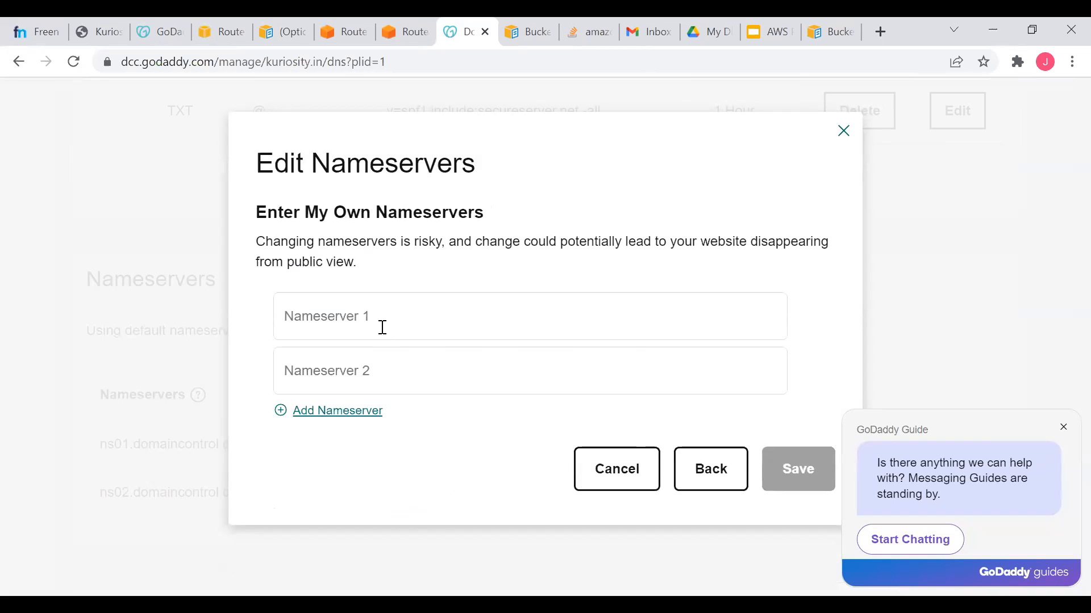
{"action": "left_click", "coordinate": [837, 134]}
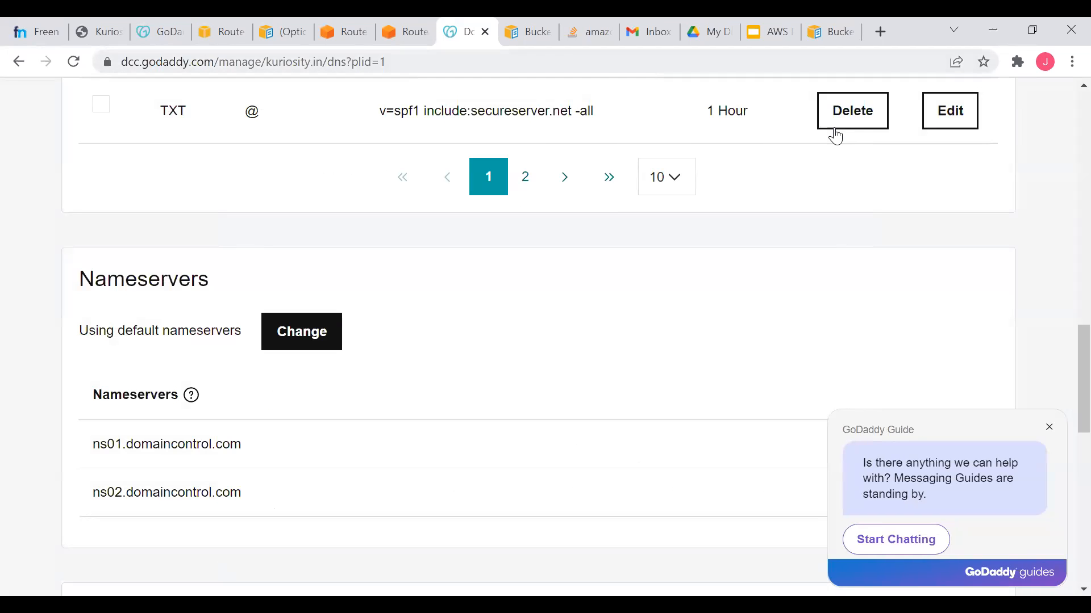
Return to the AWS console, search for route53, and open Route 53's health checks page.
{"action": "left_click", "coordinate": [395, 21]}
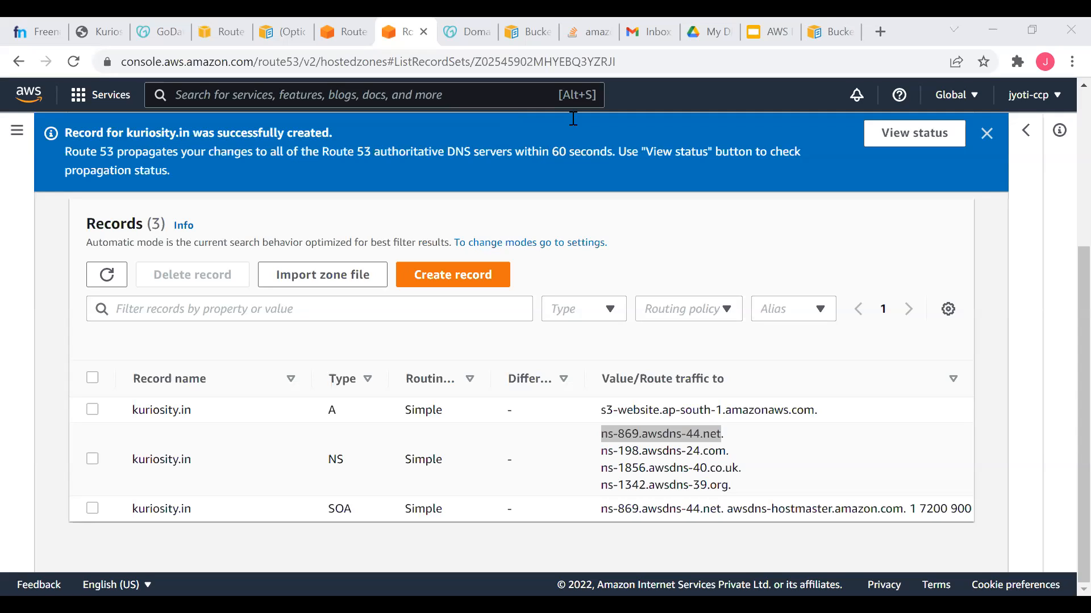
{"action": "left_click", "coordinate": [988, 139]}
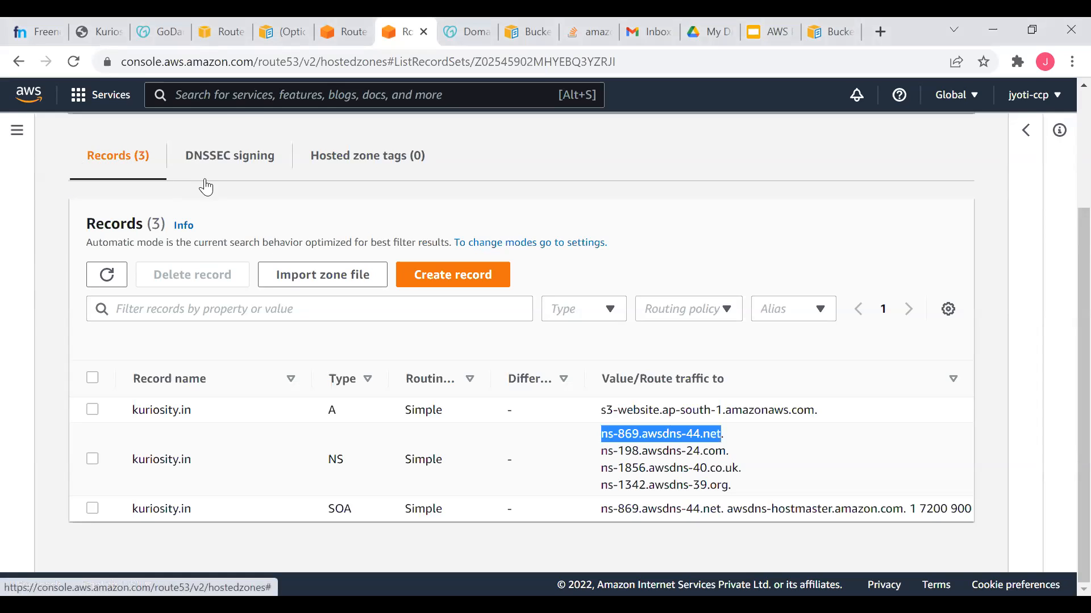
{"action": "left_click", "coordinate": [232, 107]}
{"action": "type", "text": "route53"}
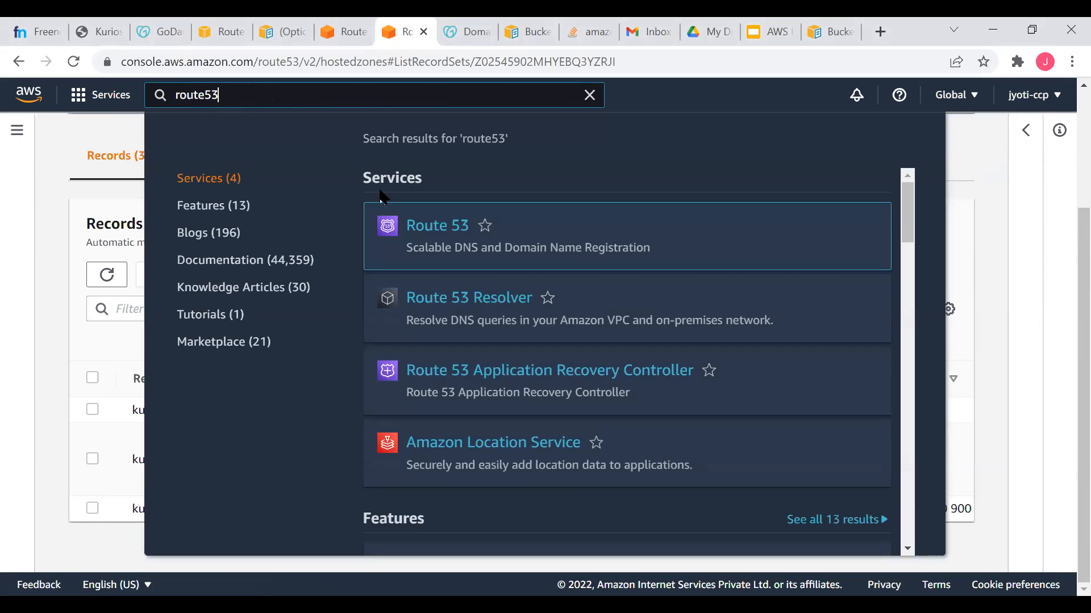
{"action": "left_click", "coordinate": [427, 227]}
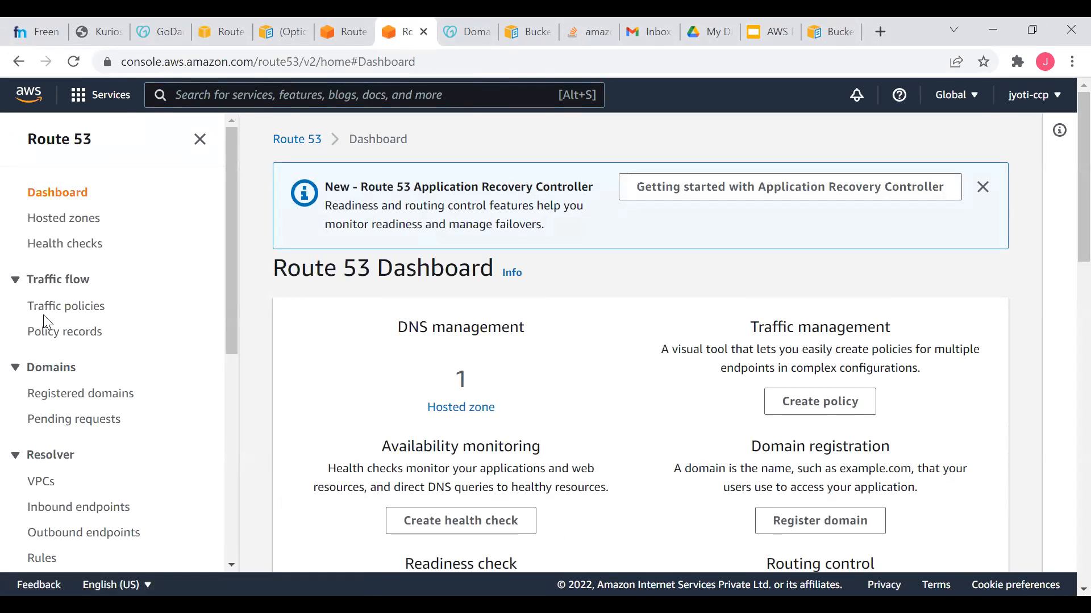
{"action": "left_click", "coordinate": [86, 246]}
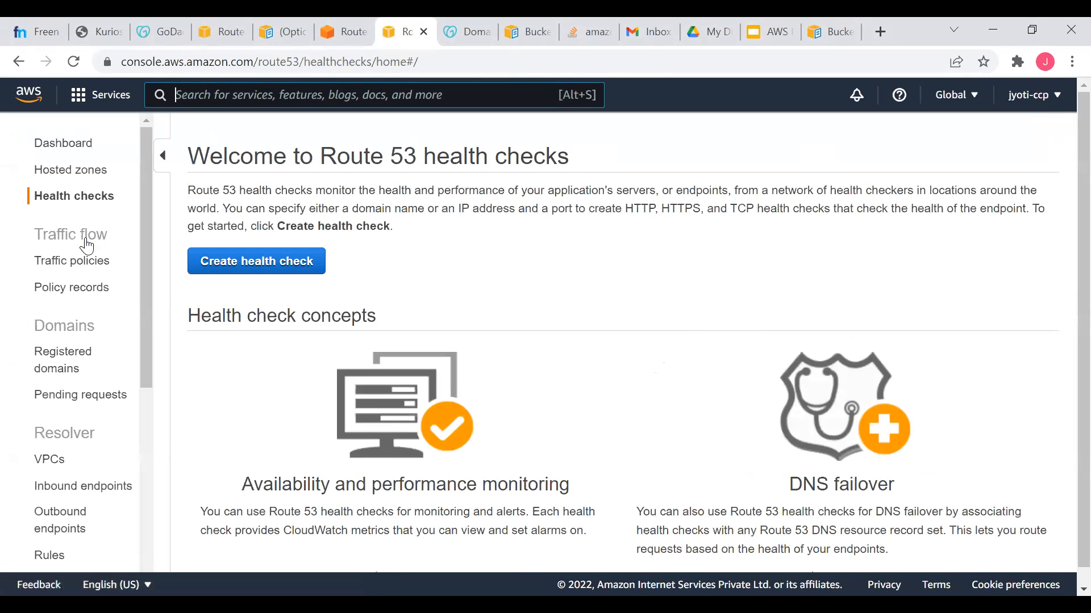
Start a new Route 53 health check named Primary.
{"action": "scroll", "coordinate": [437, 461], "scroll_direction": "down", "scroll_amount": 1}
{"action": "left_click", "coordinate": [287, 249]}
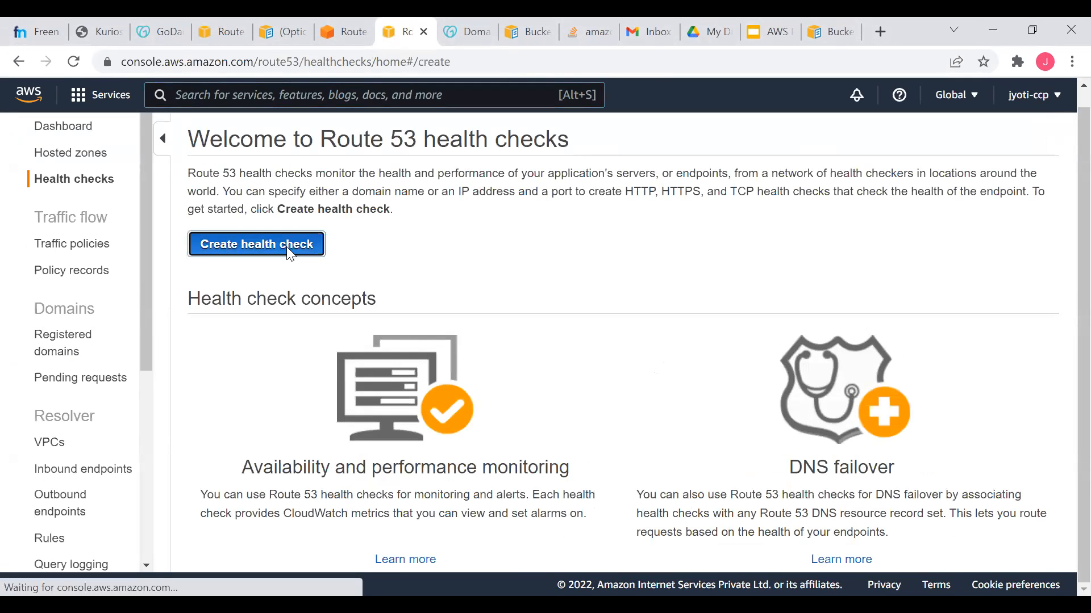
{"action": "left_click", "coordinate": [647, 282]}
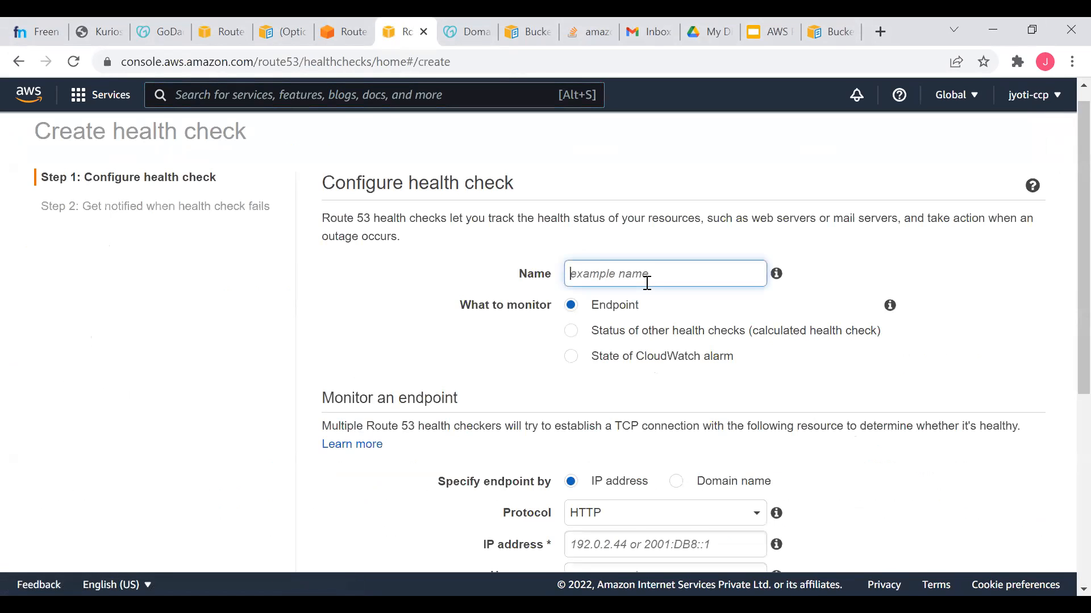
{"action": "type", "text": "Primary"}
{"action": "scroll", "coordinate": [671, 441], "scroll_direction": "down", "scroll_amount": 2}
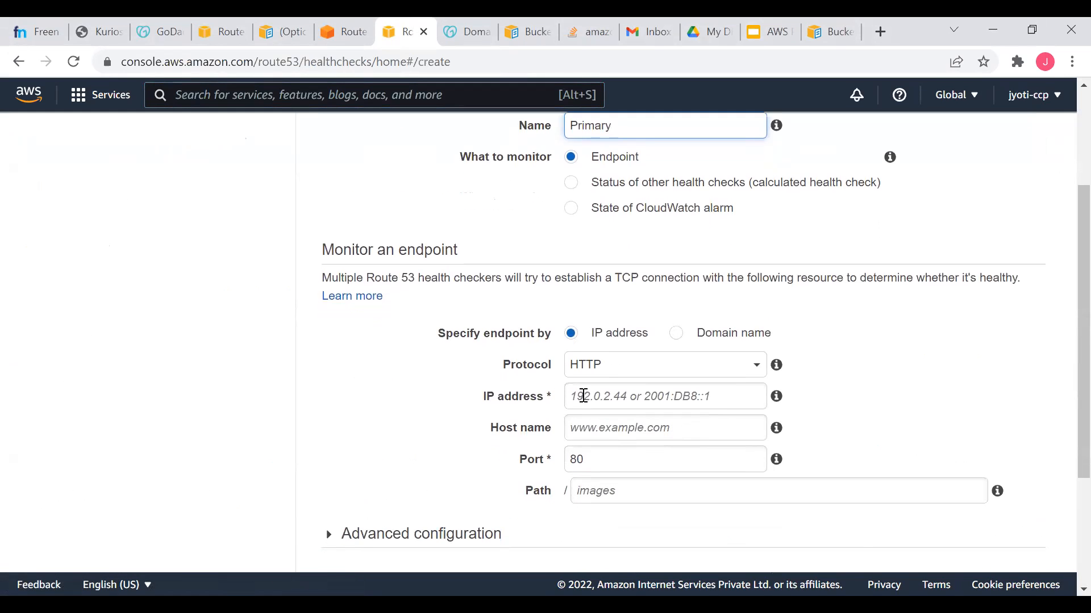
Set the Primary health check's endpoint IP address to 173.10.16.10.
{"action": "left_click", "coordinate": [607, 404]}
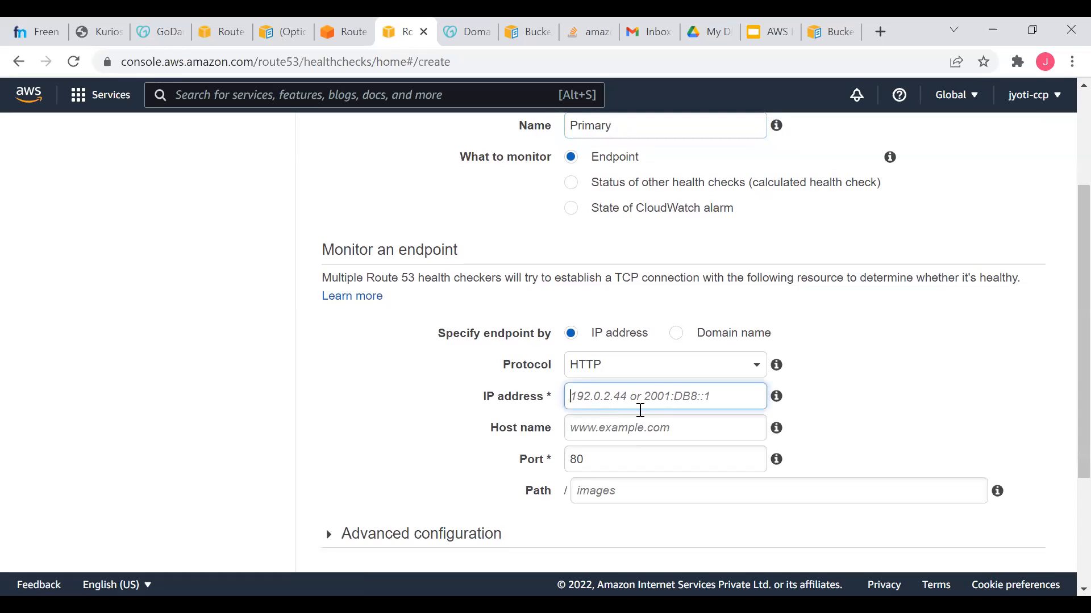
{"action": "type", "text": "192"}
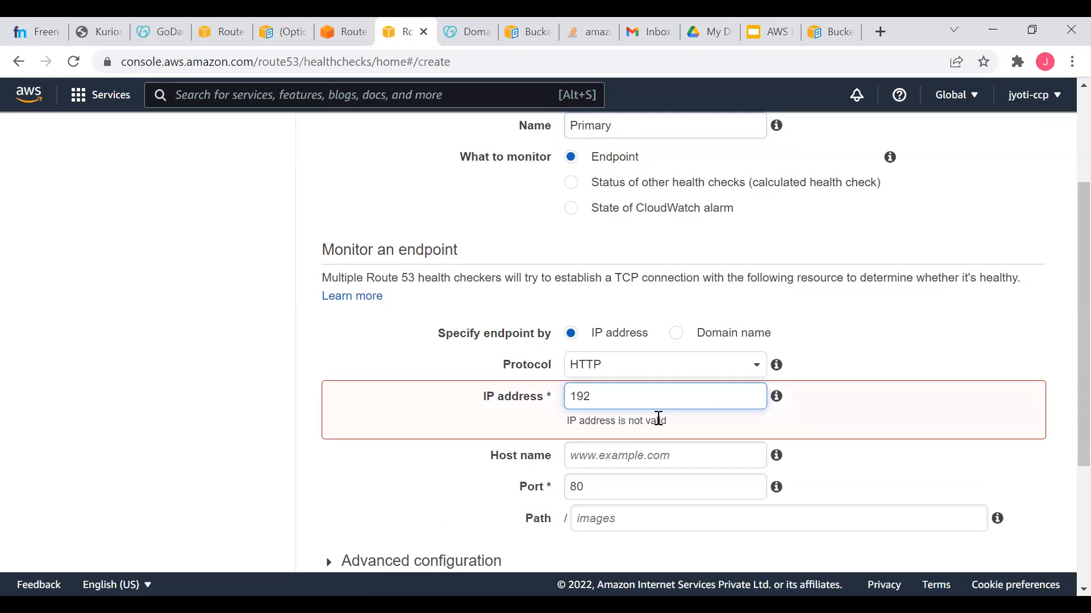
{"action": "type", "text": "."}
{"action": "key", "text": "BackSpace"}
{"action": "key", "text": "BackSpace"}
{"action": "type", "text": "173.10.16.10"}
{"action": "scroll", "coordinate": [658, 418], "scroll_direction": "down", "scroll_amount": 2}
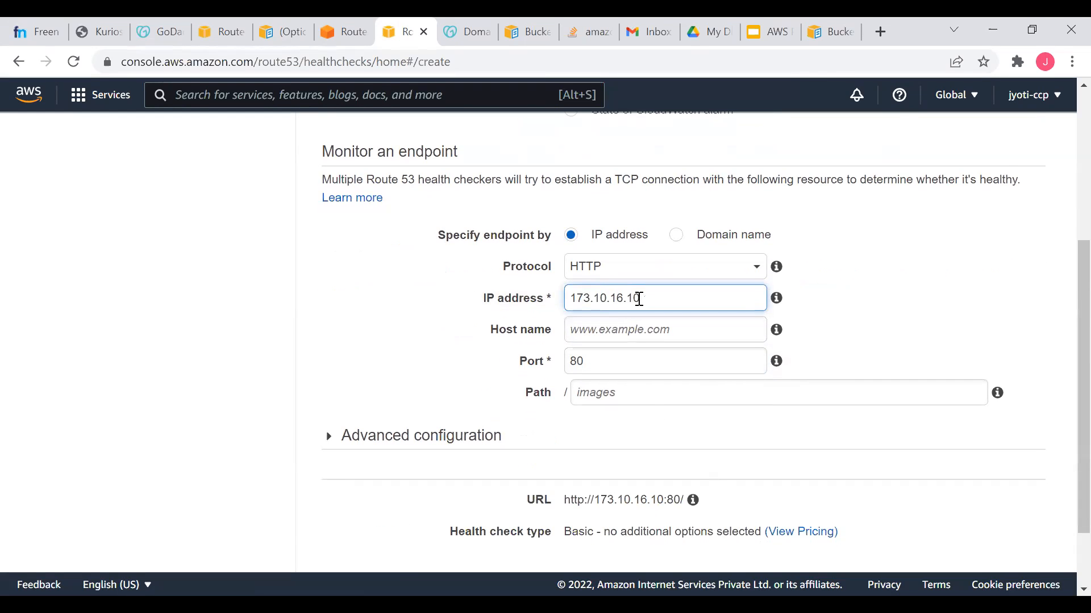
{"action": "left_click_drag", "start_coordinate": [658, 298], "coordinate": [568, 298]}
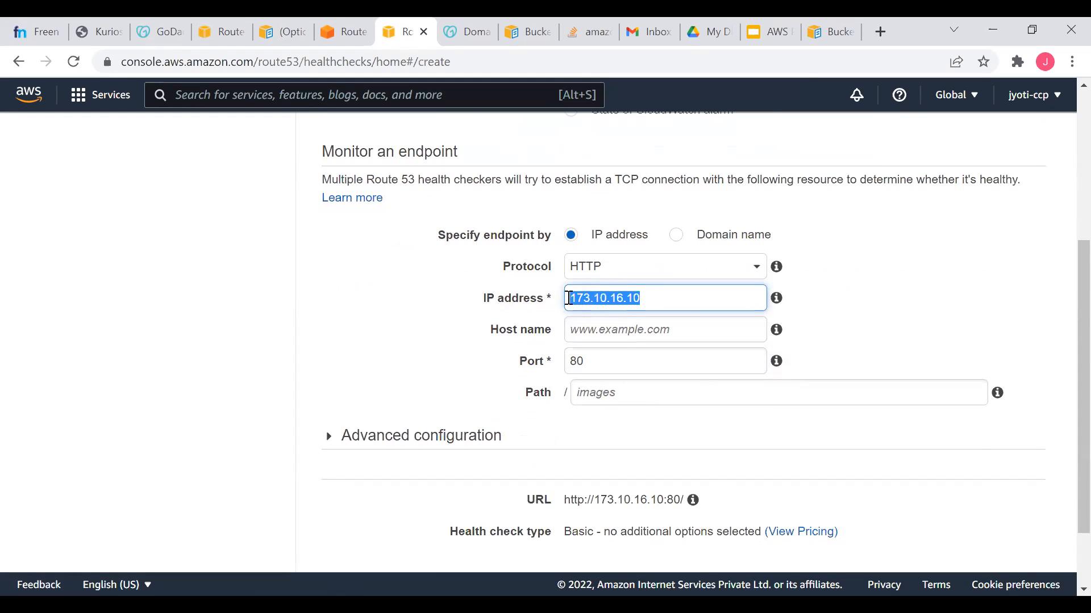
Create the Primary health check without an alarm and look over the health check list.
{"action": "scroll", "coordinate": [568, 299], "scroll_direction": "down", "scroll_amount": 2}
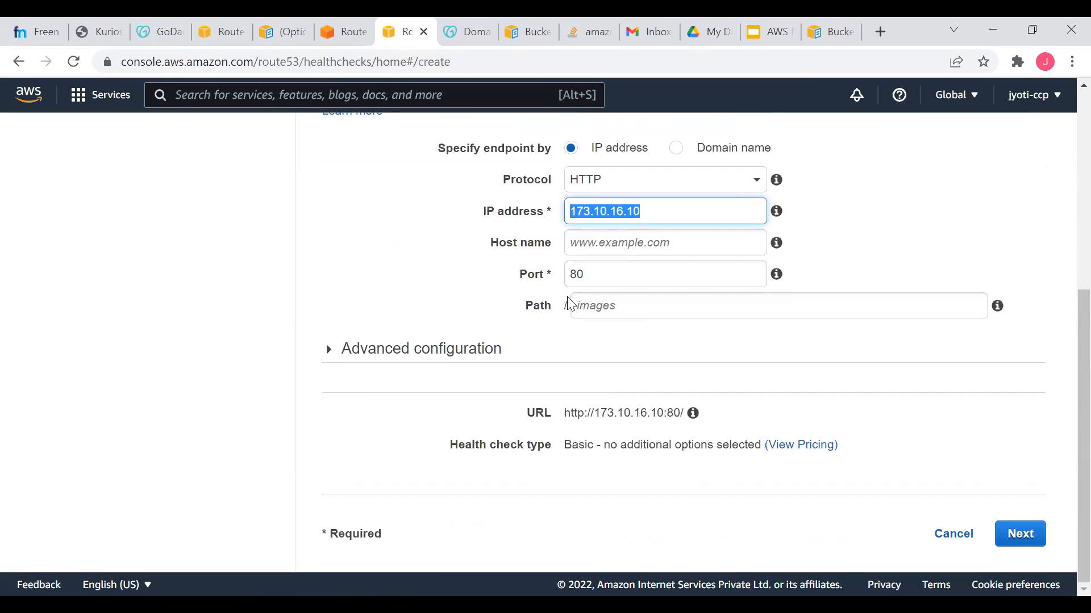
{"action": "left_click", "coordinate": [1016, 535]}
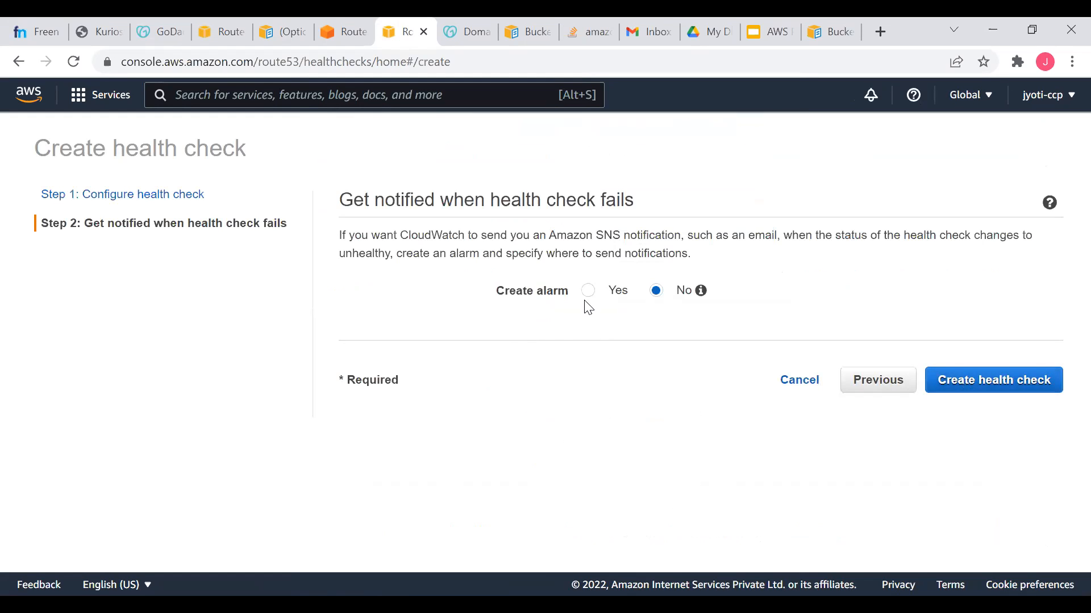
{"action": "left_click", "coordinate": [1013, 388]}
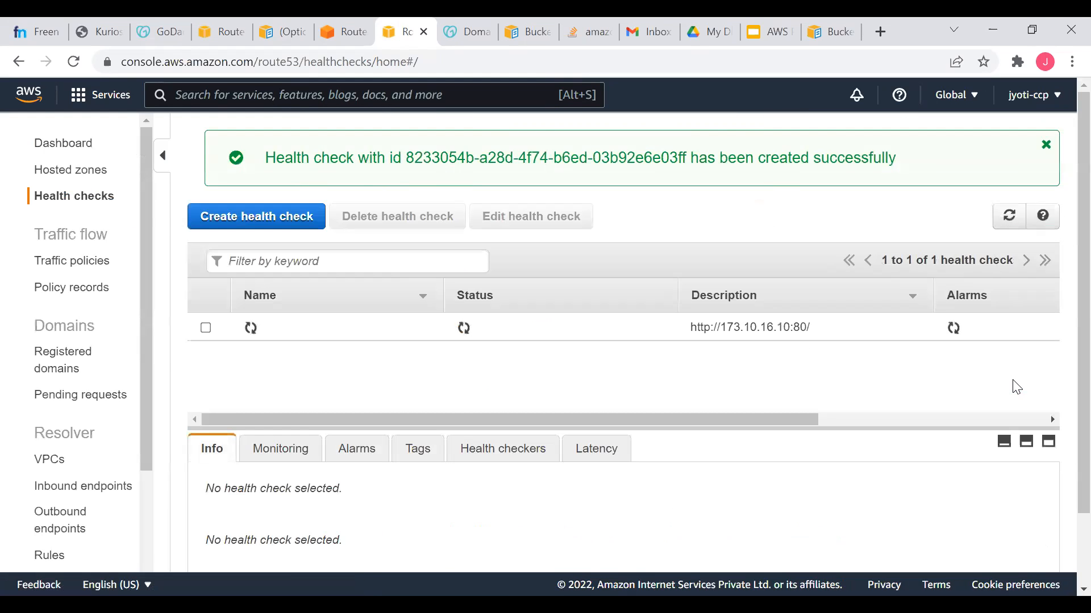
{"action": "scroll", "coordinate": [584, 493], "scroll_direction": "down", "scroll_amount": 2}
{"action": "scroll", "coordinate": [584, 494], "scroll_direction": "up", "scroll_amount": 2}
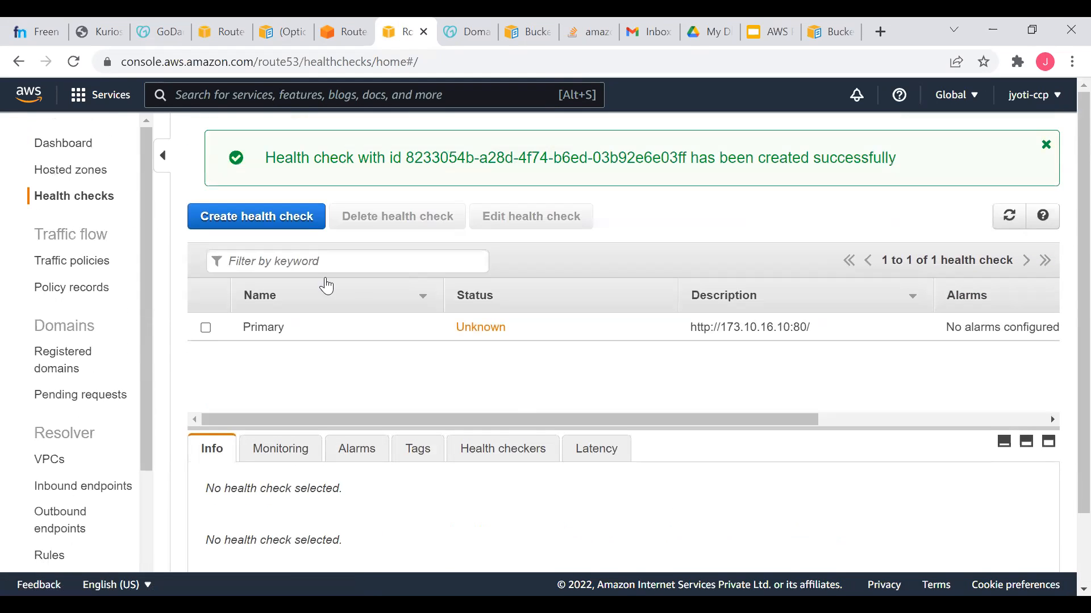
Start a second health check named Secondary.
{"action": "left_click", "coordinate": [256, 216]}
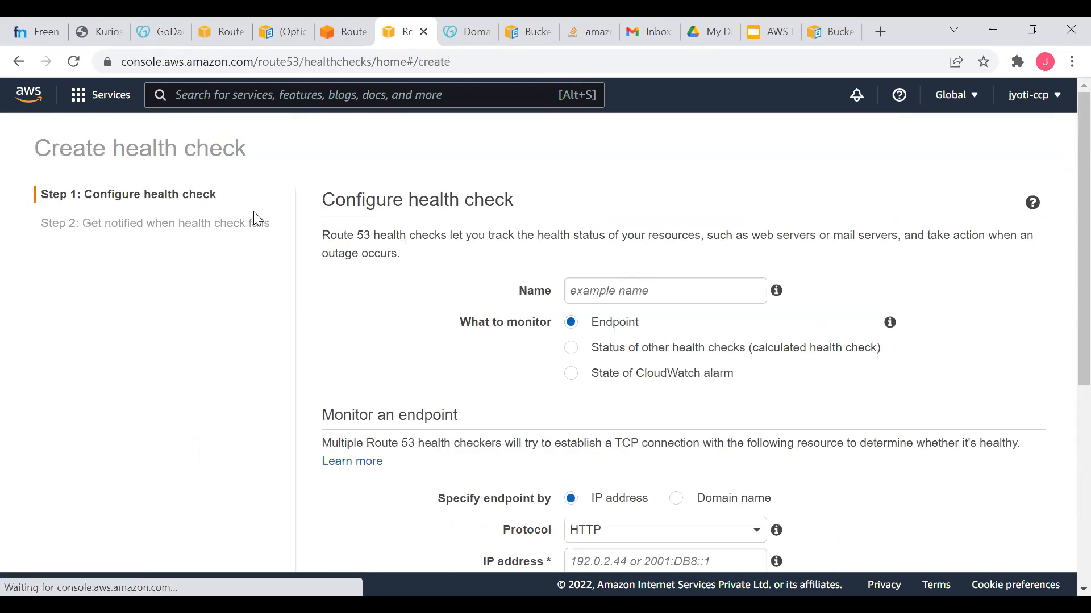
{"action": "left_click", "coordinate": [599, 287]}
{"action": "type", "text": "Secondary"}
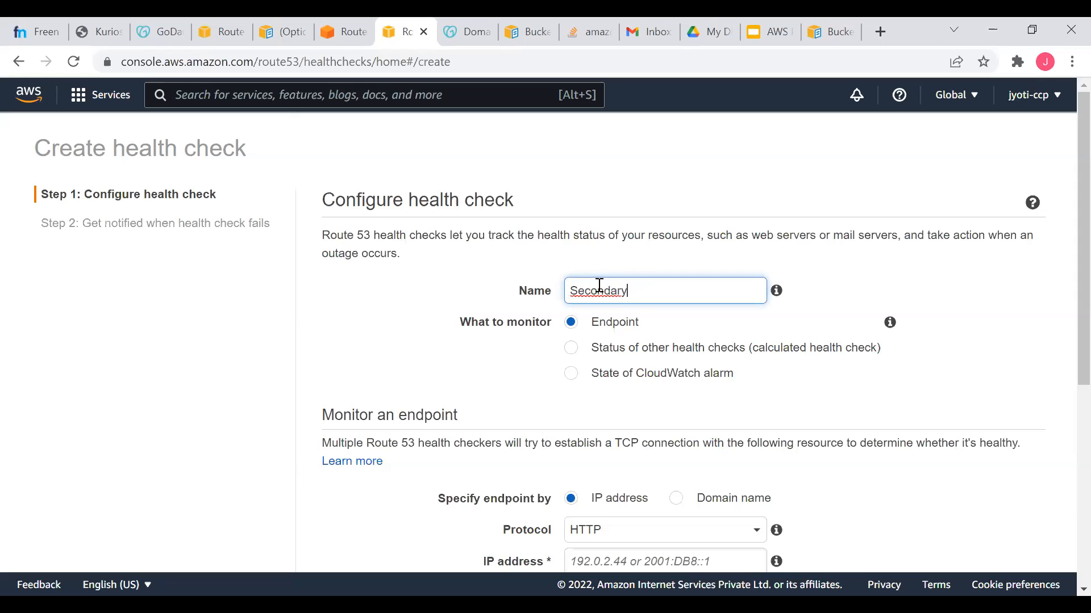
{"action": "double_click", "coordinate": [599, 285]}
{"action": "type", "text": "Secondary"}
{"action": "scroll", "coordinate": [599, 286], "scroll_direction": "down", "scroll_amount": 3}
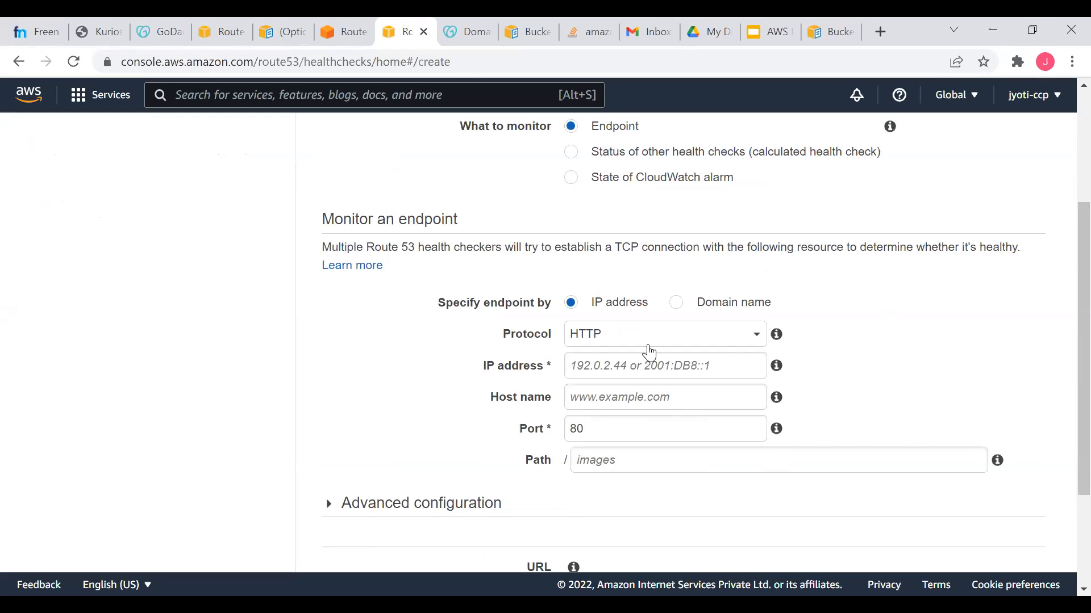
Set the Secondary health check's endpoint IP address to 173.16.10.4.
{"action": "left_click", "coordinate": [593, 366]}
{"action": "type", "text": "173.10"}
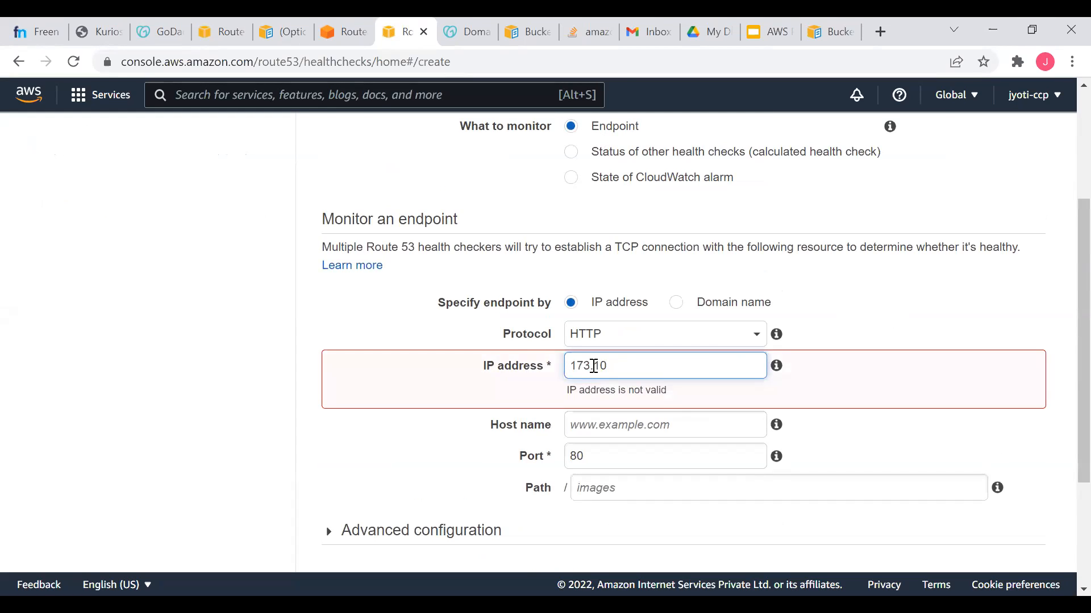
{"action": "type", "text": ".6.10.4"}
{"action": "scroll", "coordinate": [638, 419], "scroll_direction": "down", "scroll_amount": 3}
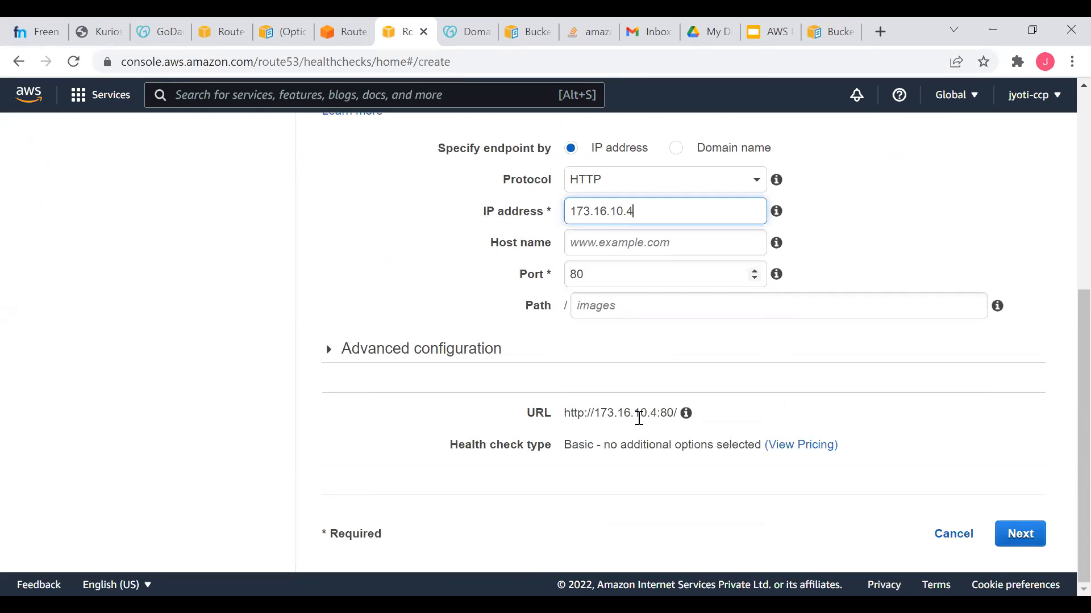
Create the Secondary health check without an alarm and look over the health check list.
{"action": "left_click", "coordinate": [1028, 535]}
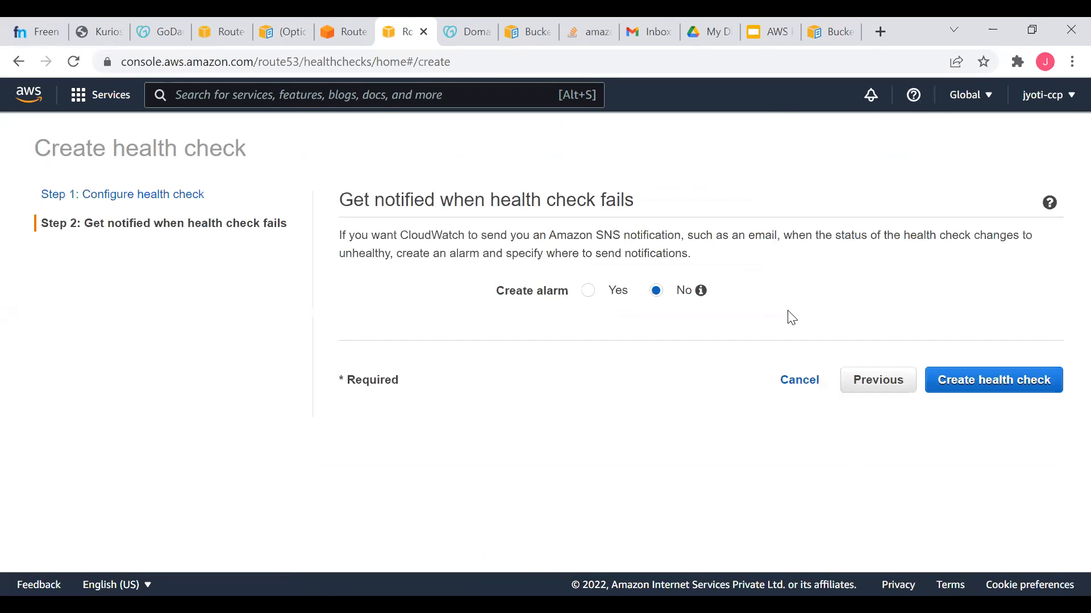
{"action": "left_click", "coordinate": [965, 389]}
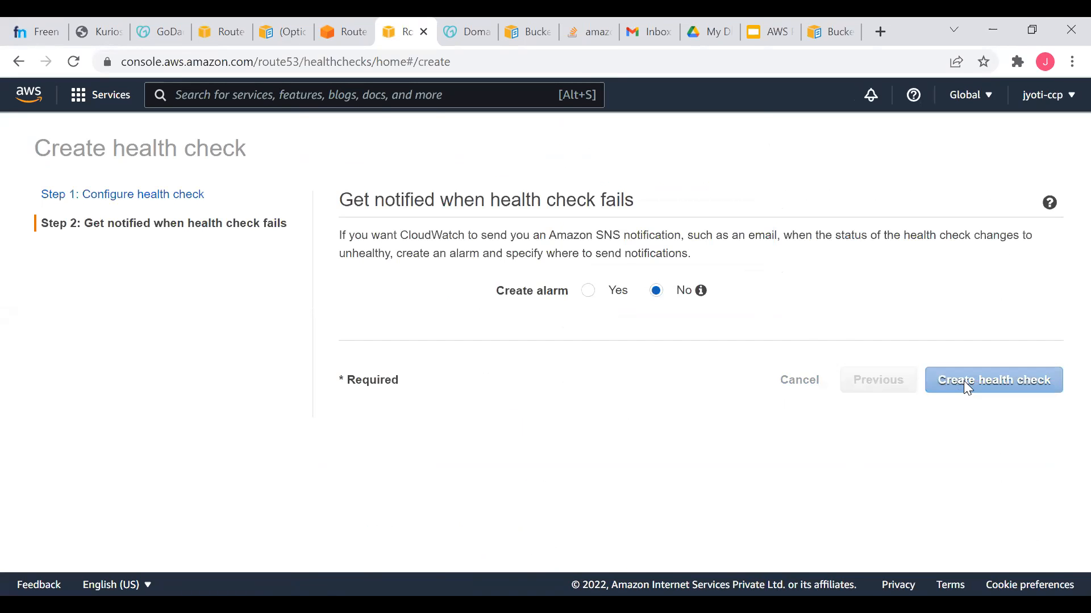
{"action": "scroll", "coordinate": [816, 446], "scroll_direction": "down", "scroll_amount": 2}
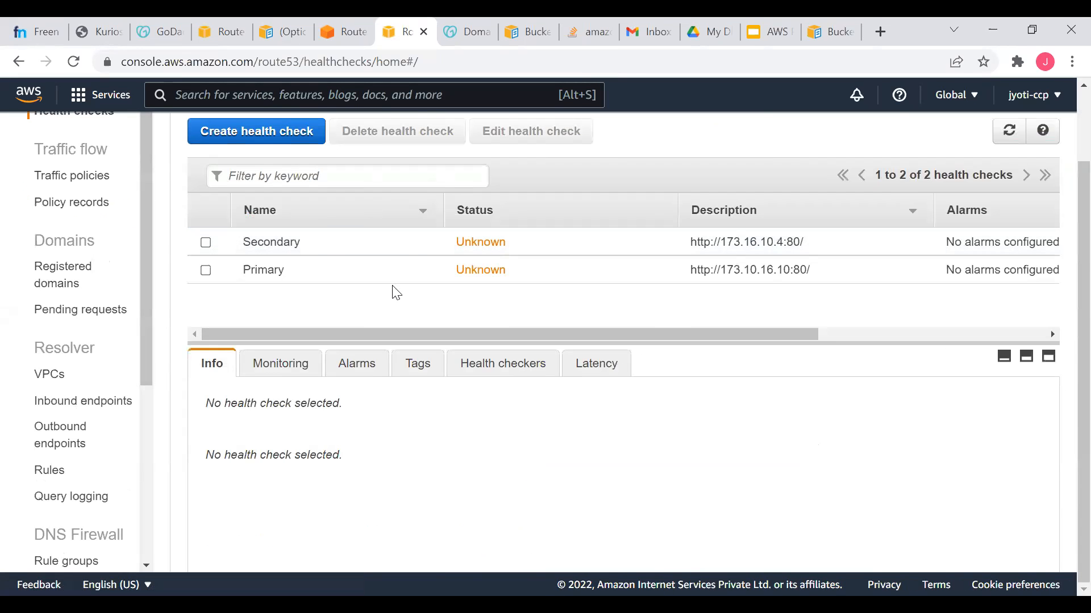
{"action": "scroll", "coordinate": [369, 295], "scroll_direction": "up", "scroll_amount": 2}
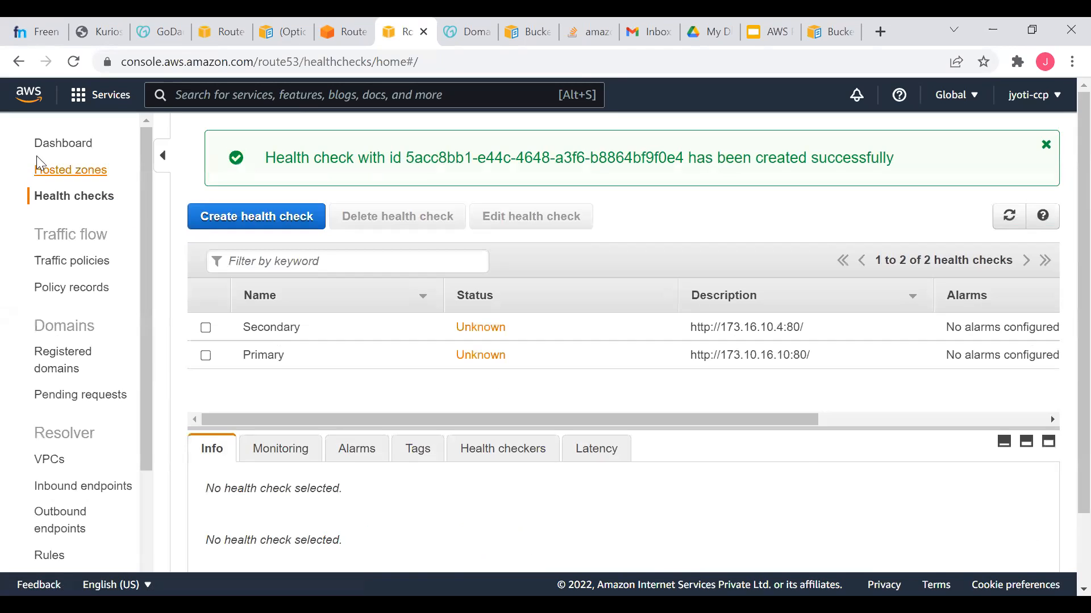
Create a hosted zone for the domain ttc.com and look over its default records.
{"action": "left_click", "coordinate": [65, 171]}
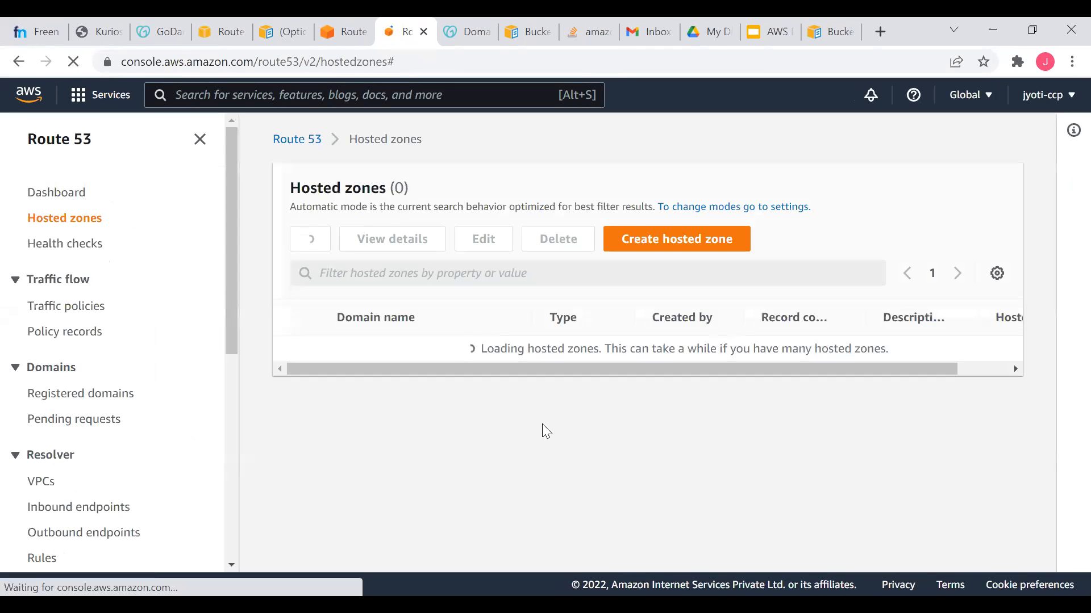
{"action": "left_click", "coordinate": [712, 246]}
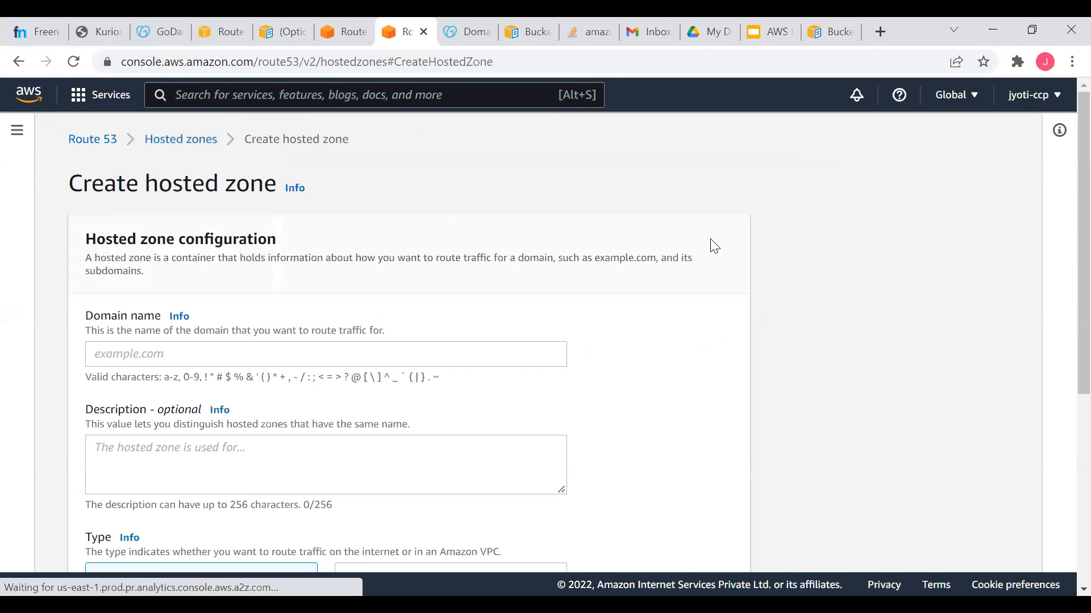
{"action": "left_click", "coordinate": [130, 352]}
{"action": "type", "text": "t"}
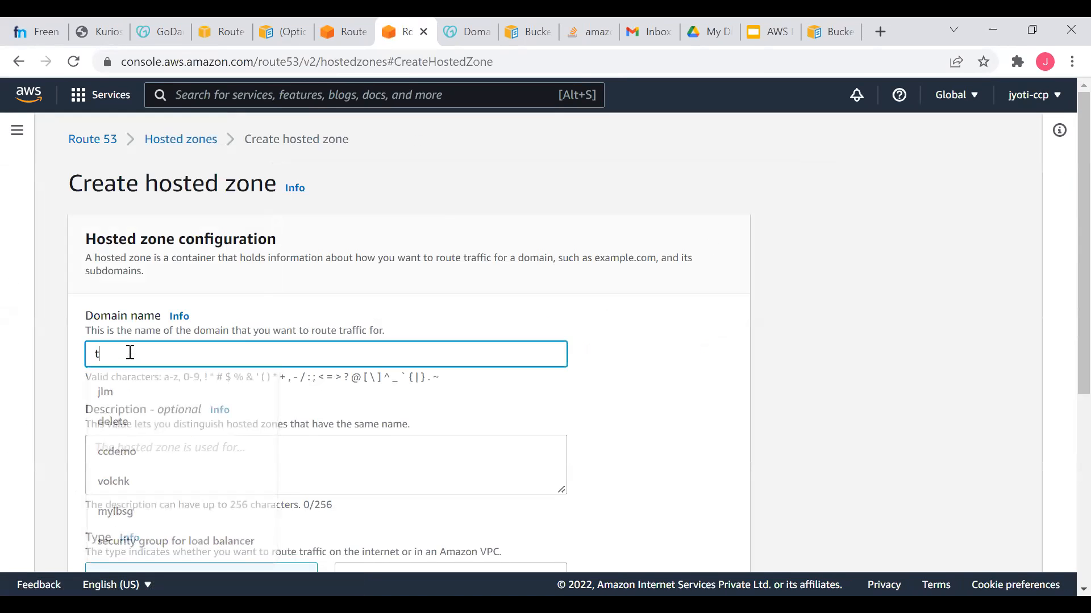
{"action": "type", "text": "tc.com"}
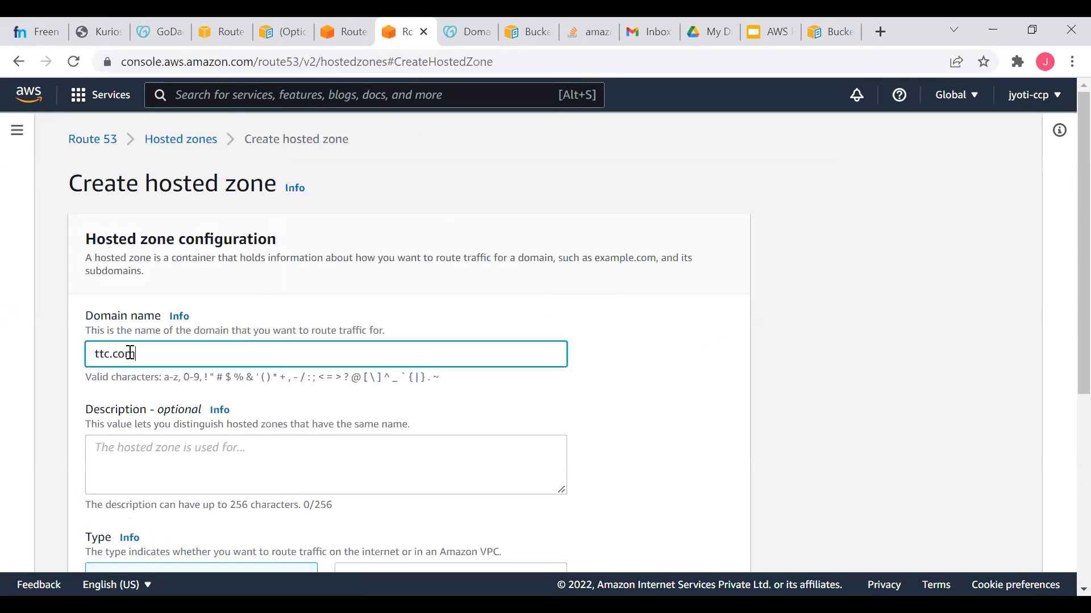
{"action": "scroll", "coordinate": [130, 353], "scroll_direction": "down", "scroll_amount": 5}
{"action": "left_click", "coordinate": [678, 550]}
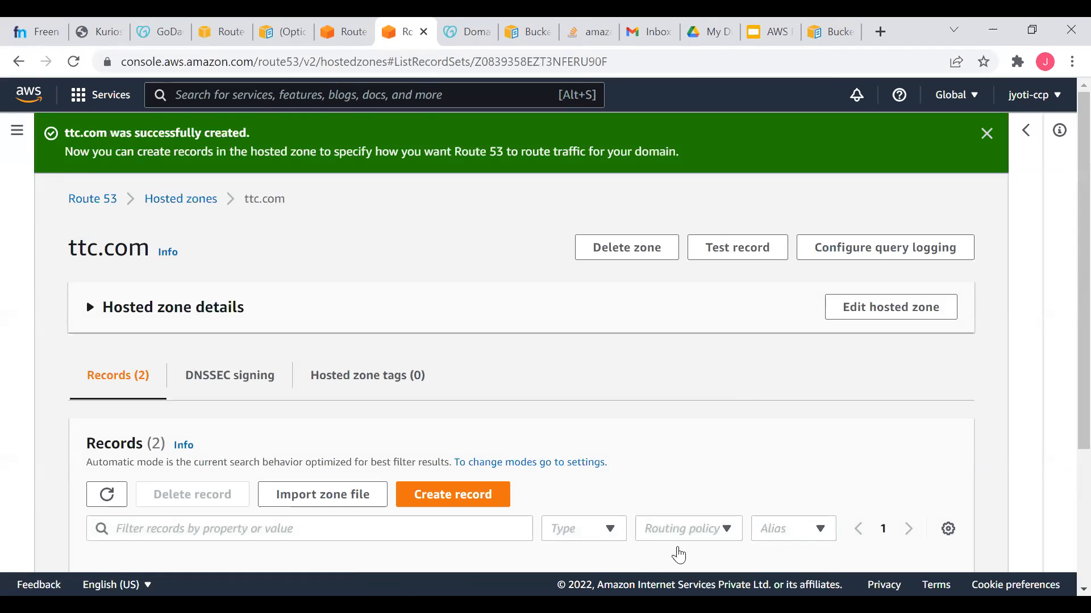
{"action": "scroll", "coordinate": [679, 555], "scroll_direction": "down", "scroll_amount": 3}
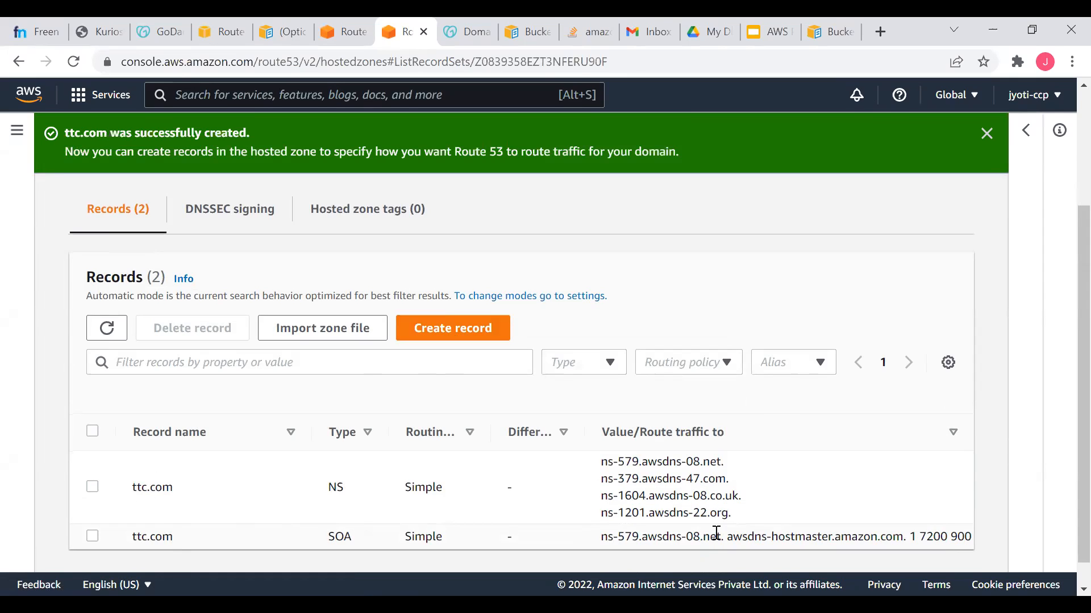
{"action": "scroll", "coordinate": [662, 516], "scroll_direction": "down", "scroll_amount": 1}
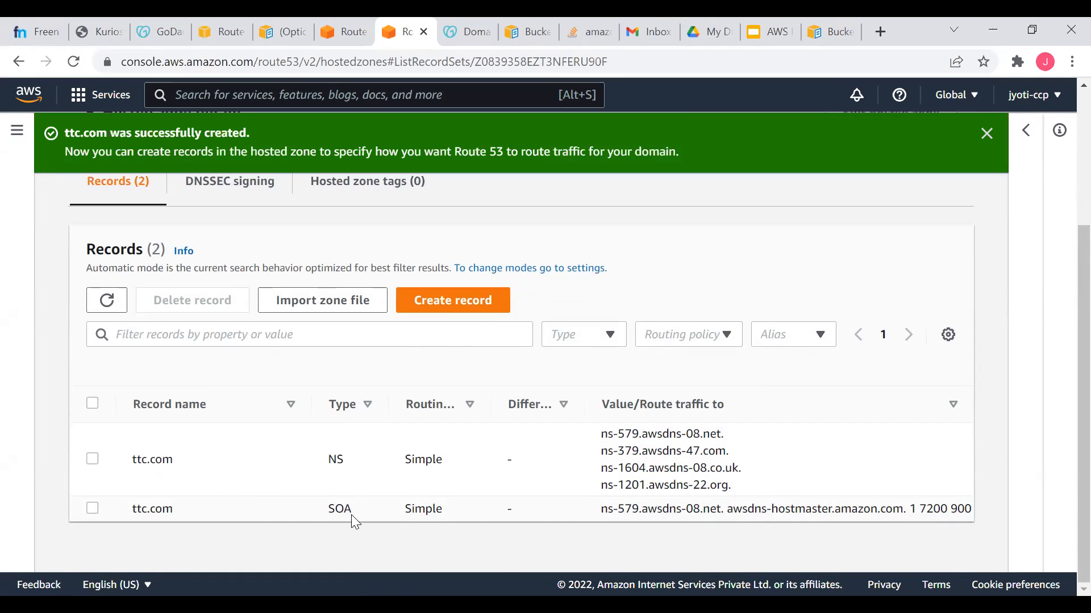
Start an A record in the ttc.com zone with a blank record name and the value 173.16.10.3.
{"action": "left_click", "coordinate": [464, 310]}
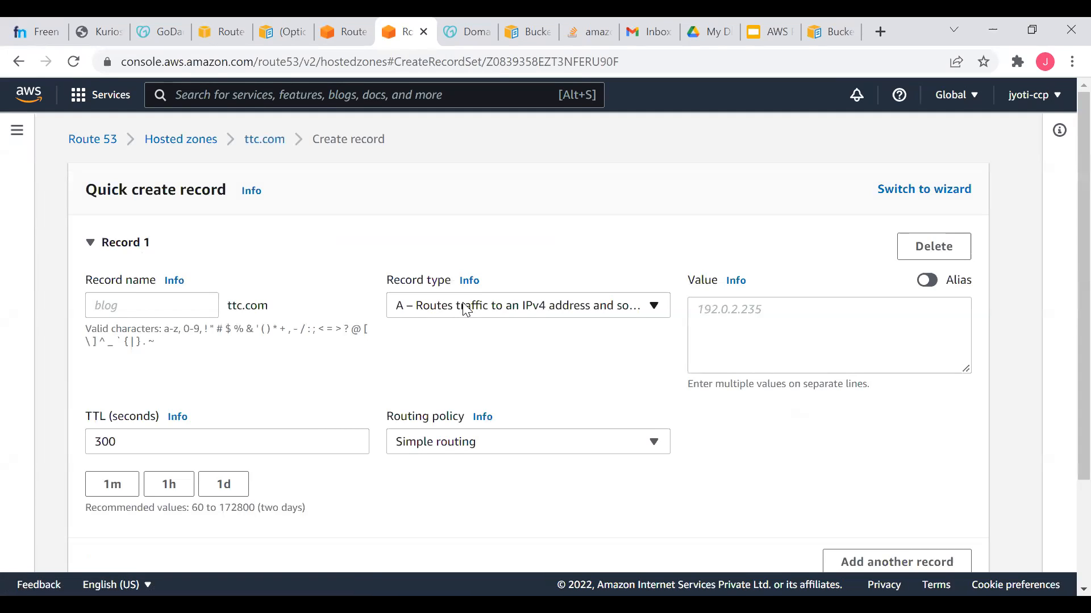
{"action": "scroll", "coordinate": [754, 401], "scroll_direction": "down", "scroll_amount": 1}
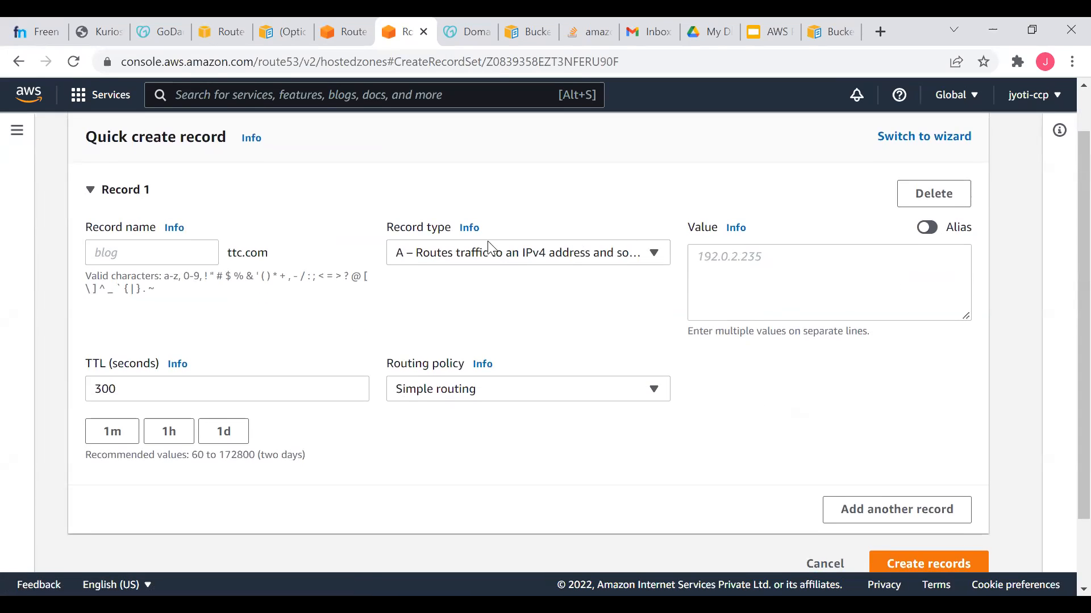
{"action": "left_click", "coordinate": [125, 251]}
{"action": "left_click", "coordinate": [722, 259]}
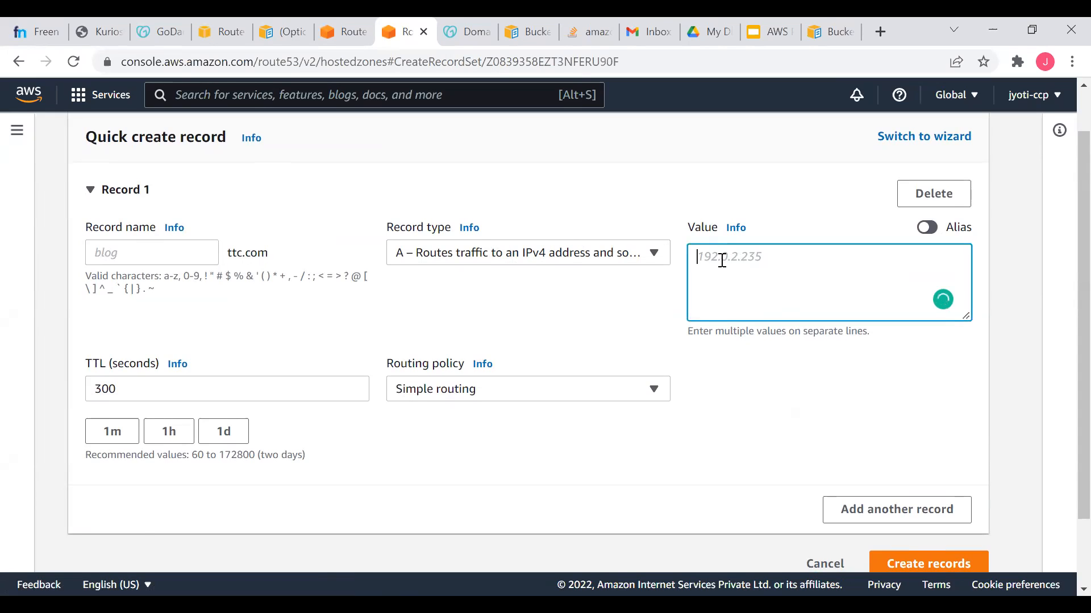
{"action": "type", "text": "173.16.10.3"}
Set the record's routing policy to Failover with Primary as the failover record type.
{"action": "scroll", "coordinate": [660, 470], "scroll_direction": "down", "scroll_amount": 3}
{"action": "left_click", "coordinate": [499, 305]}
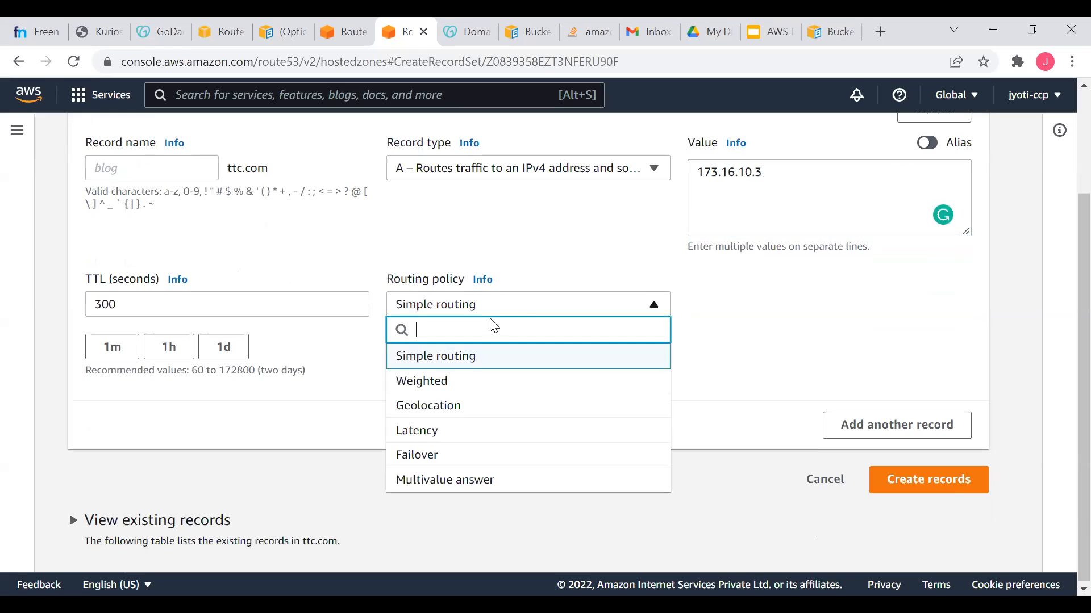
{"action": "left_click", "coordinate": [434, 462]}
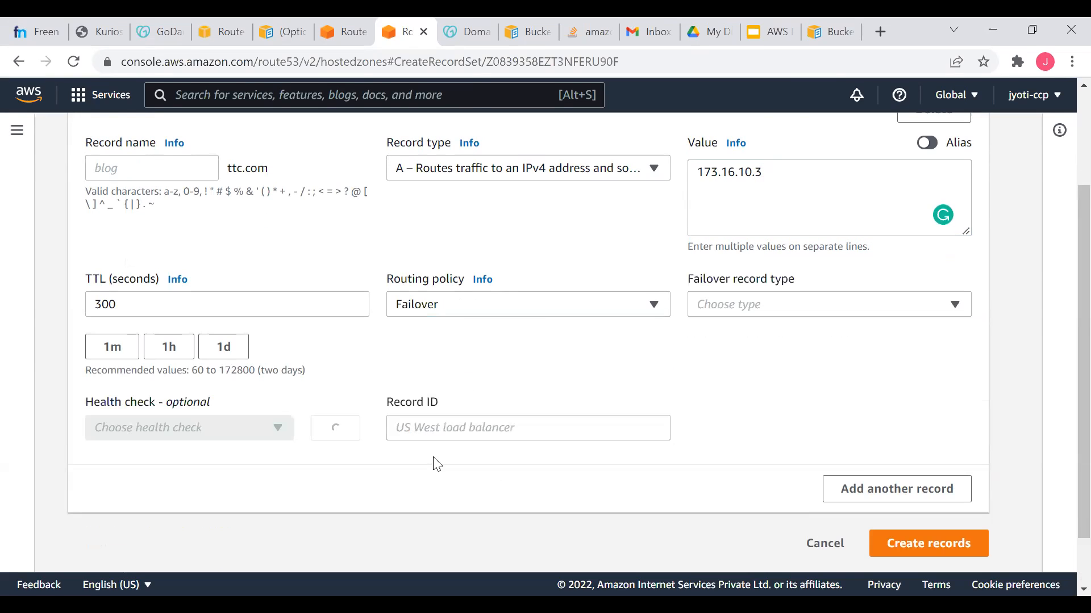
{"action": "left_click", "coordinate": [756, 310]}
{"action": "left_click", "coordinate": [718, 358]}
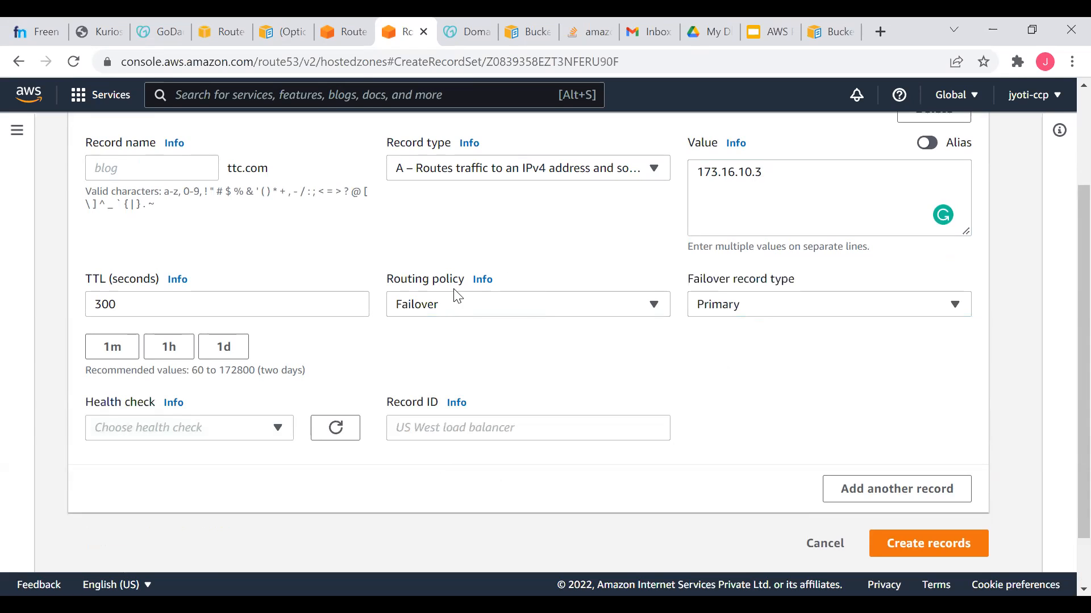
Change the failover record type to Secondary and review the record's value and settings.
{"action": "left_click", "coordinate": [724, 306]}
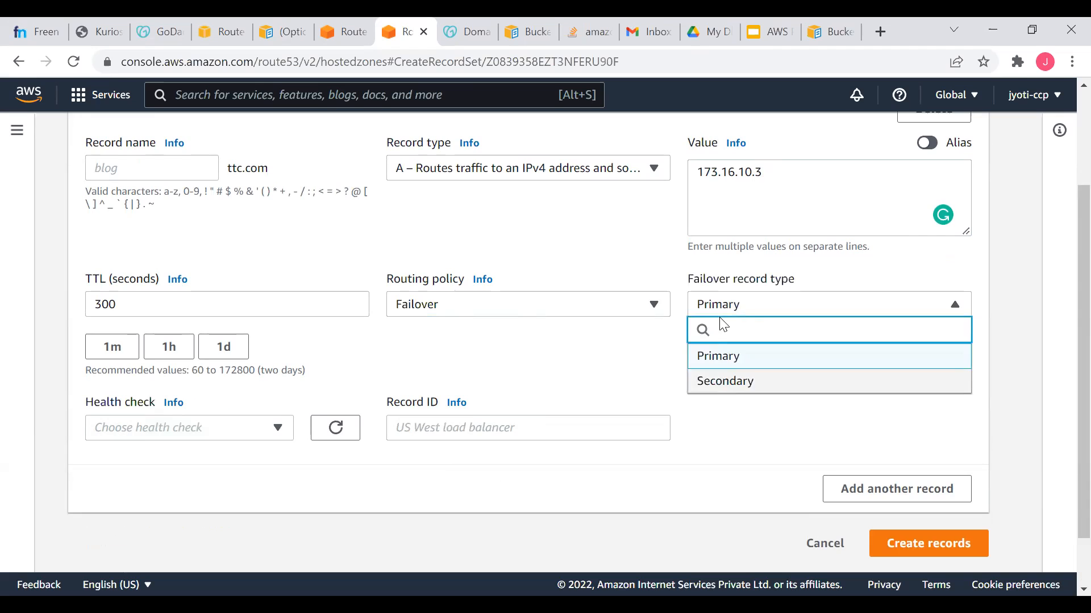
{"action": "left_click", "coordinate": [721, 382]}
{"action": "scroll", "coordinate": [493, 223], "scroll_direction": "up", "scroll_amount": 3}
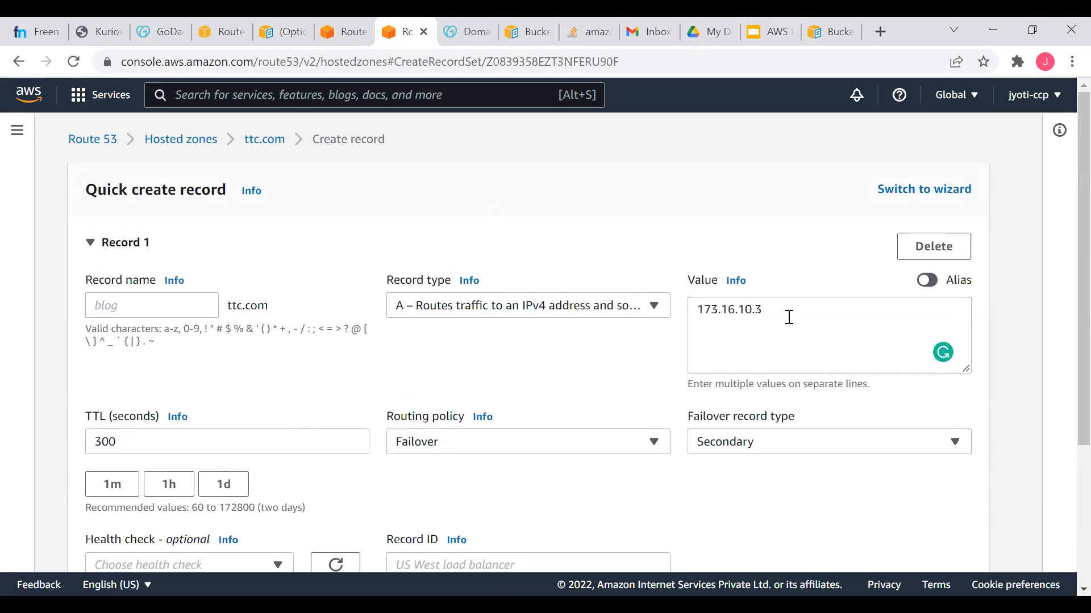
{"action": "scroll", "coordinate": [789, 317], "scroll_direction": "down", "scroll_amount": 1}
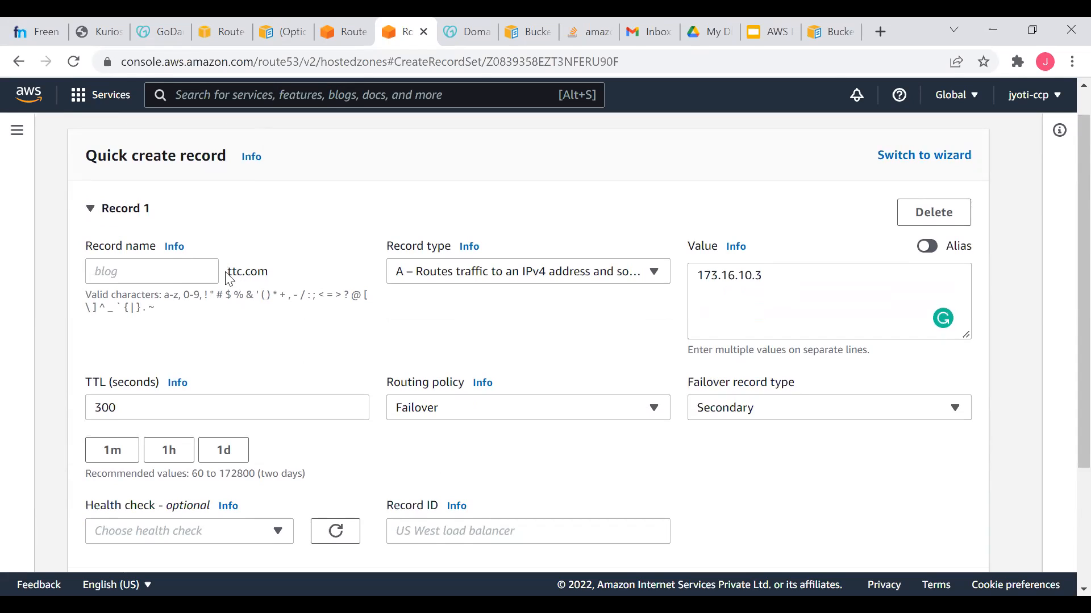
{"action": "triple_click", "coordinate": [792, 282]}
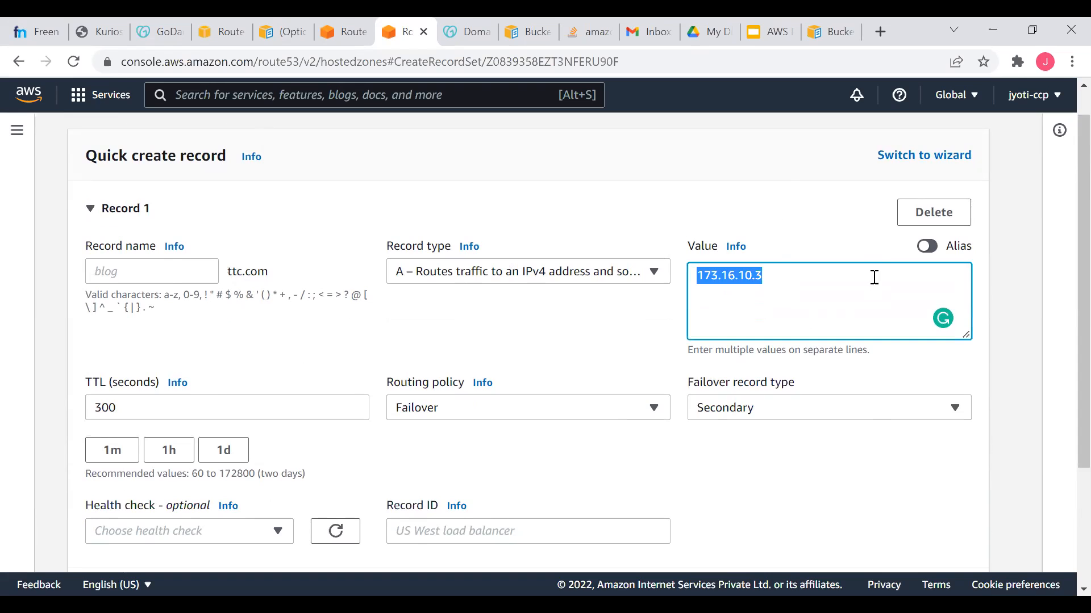
{"action": "scroll", "coordinate": [755, 287], "scroll_direction": "down", "scroll_amount": 2}
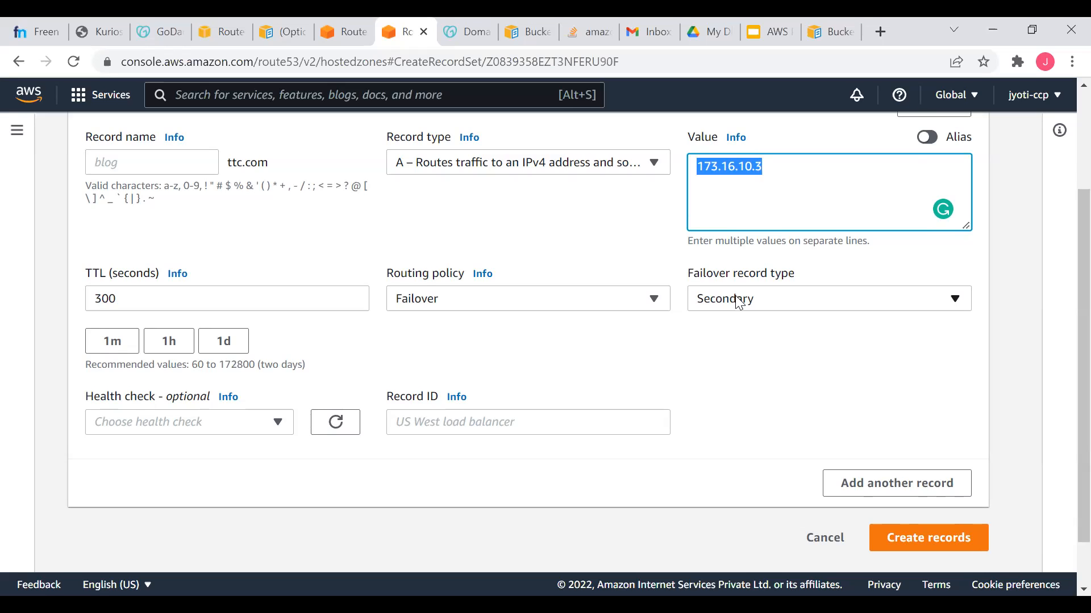
{"action": "scroll", "coordinate": [453, 273], "scroll_direction": "up", "scroll_amount": 3}
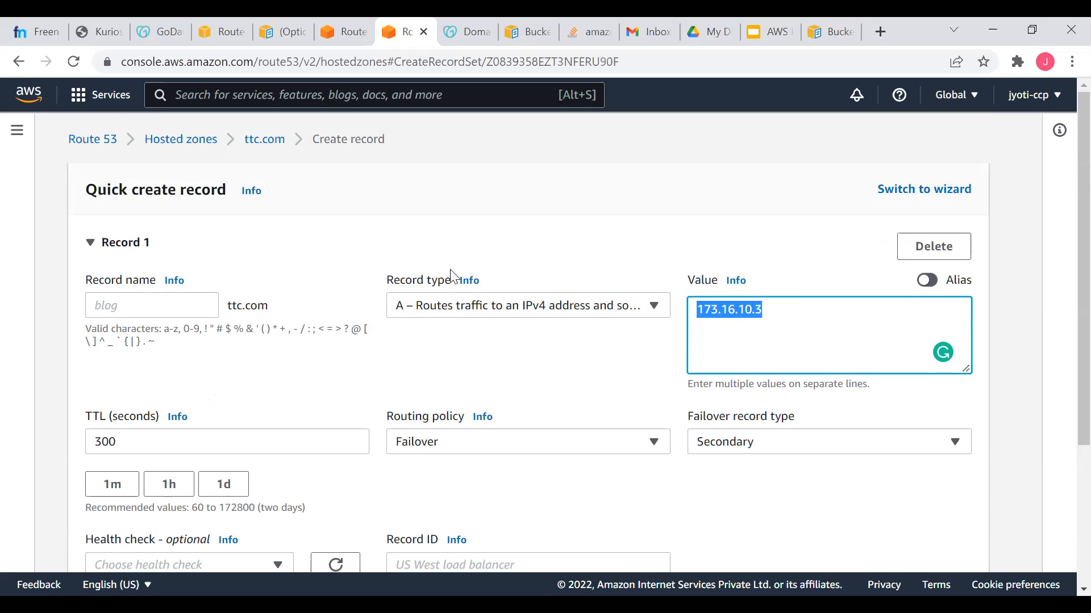
Leave the record form for the Route 53 dashboard and check the registered domains and pending requests.
{"action": "left_click", "coordinate": [97, 143]}
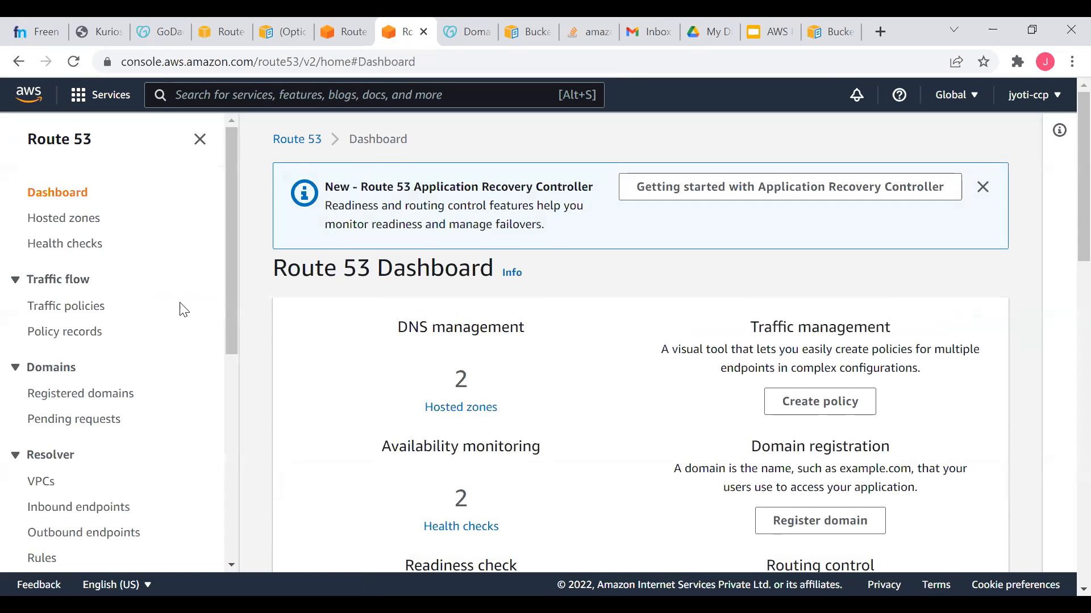
{"action": "scroll", "coordinate": [179, 309], "scroll_direction": "down", "scroll_amount": 2}
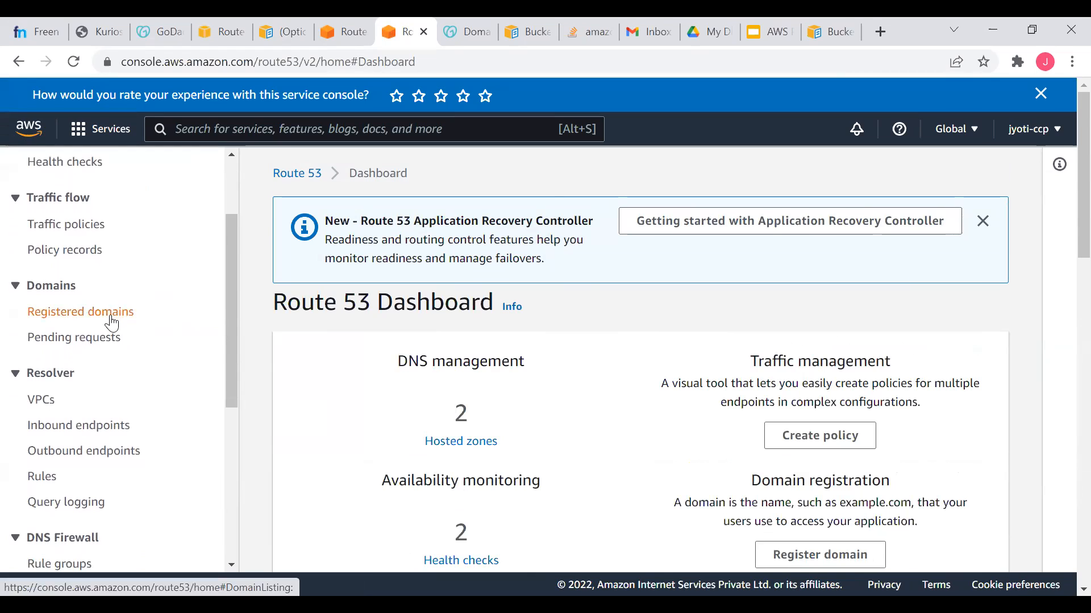
{"action": "left_click", "coordinate": [111, 323]}
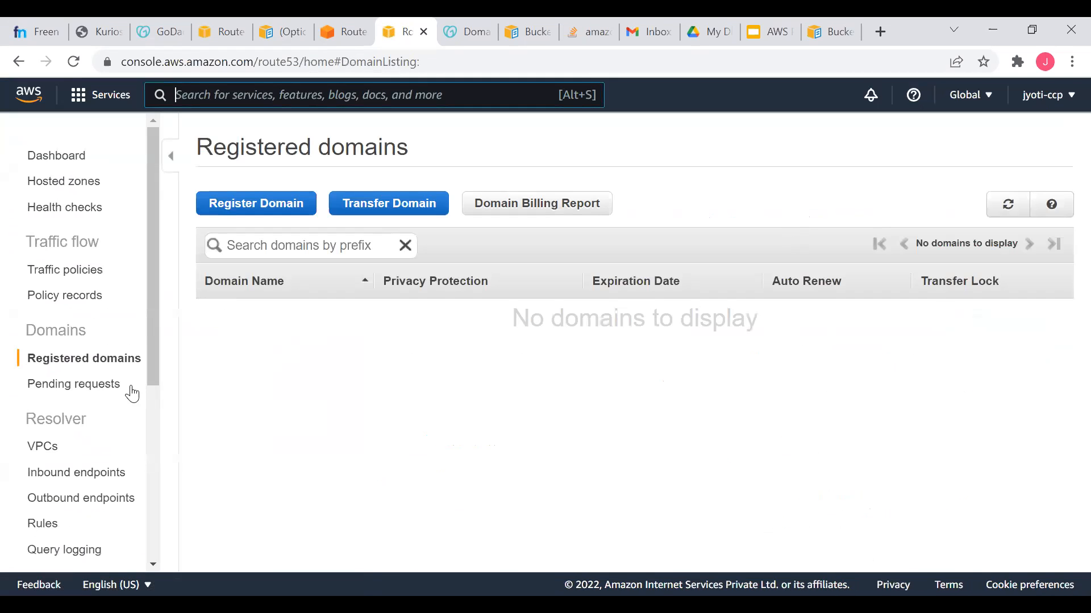
{"action": "left_click", "coordinate": [113, 384]}
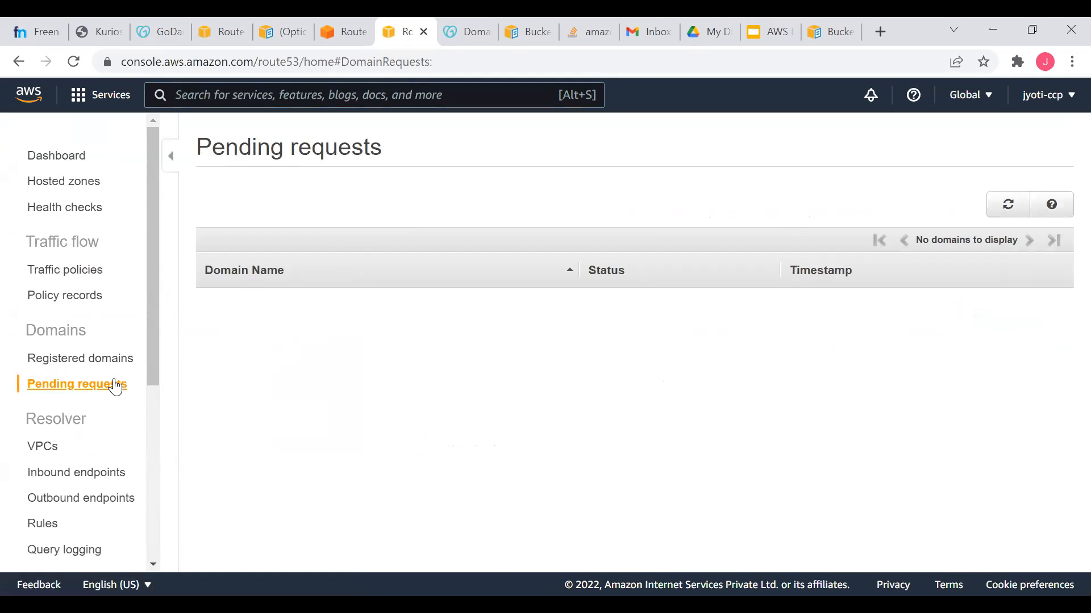
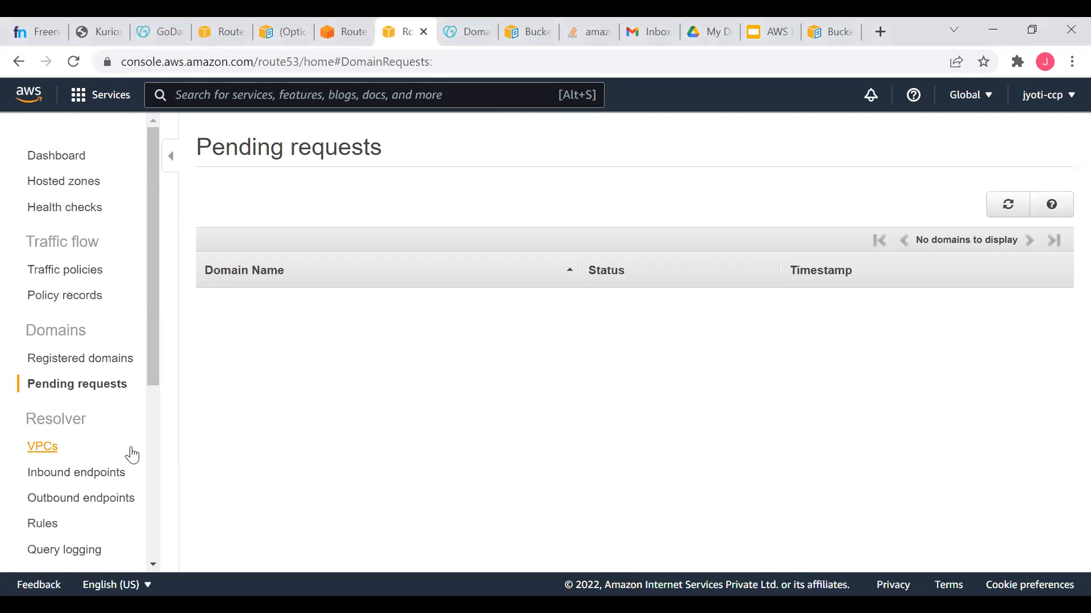
{"action": "scroll", "coordinate": [131, 453], "scroll_direction": "down", "scroll_amount": 3}
{"action": "scroll", "coordinate": [132, 453], "scroll_direction": "up", "scroll_amount": 3}
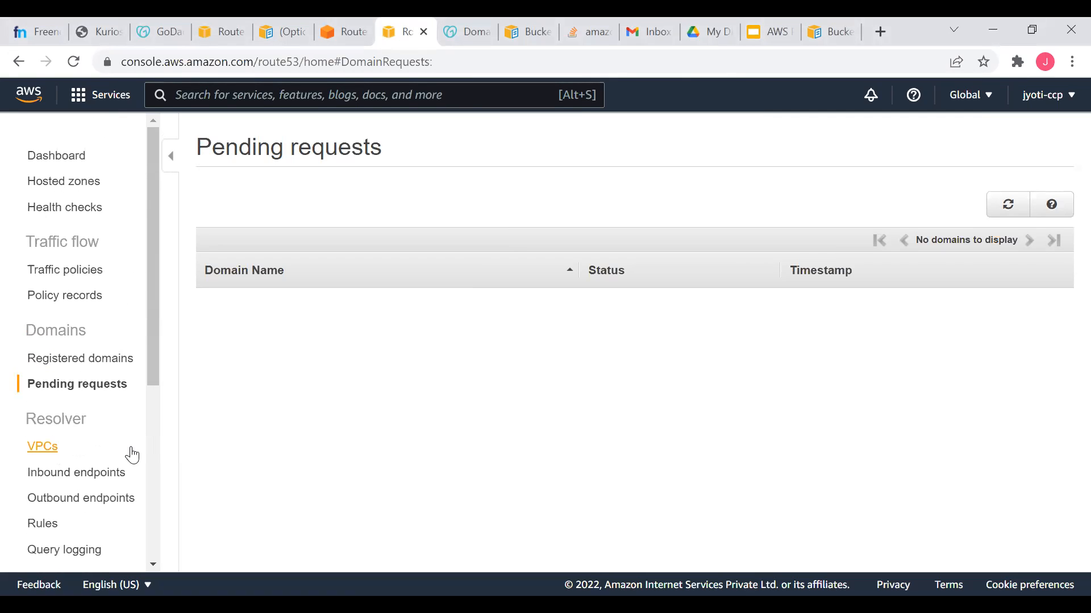
Look over the Traffic Flow overview page for traffic policies.
{"action": "left_click", "coordinate": [62, 278]}
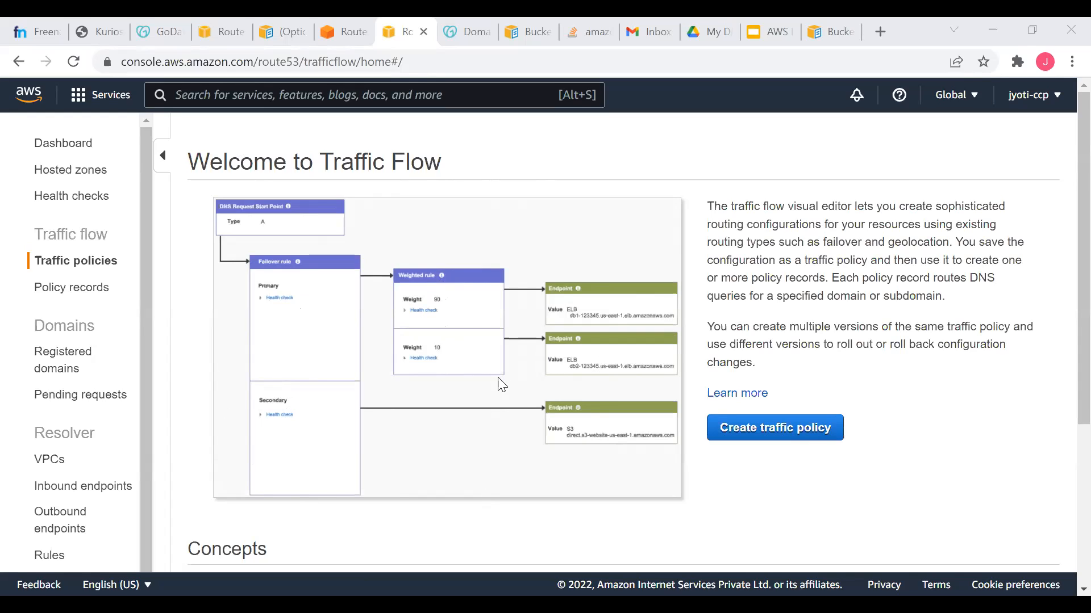
{"action": "scroll", "coordinate": [921, 514], "scroll_direction": "down", "scroll_amount": 1}
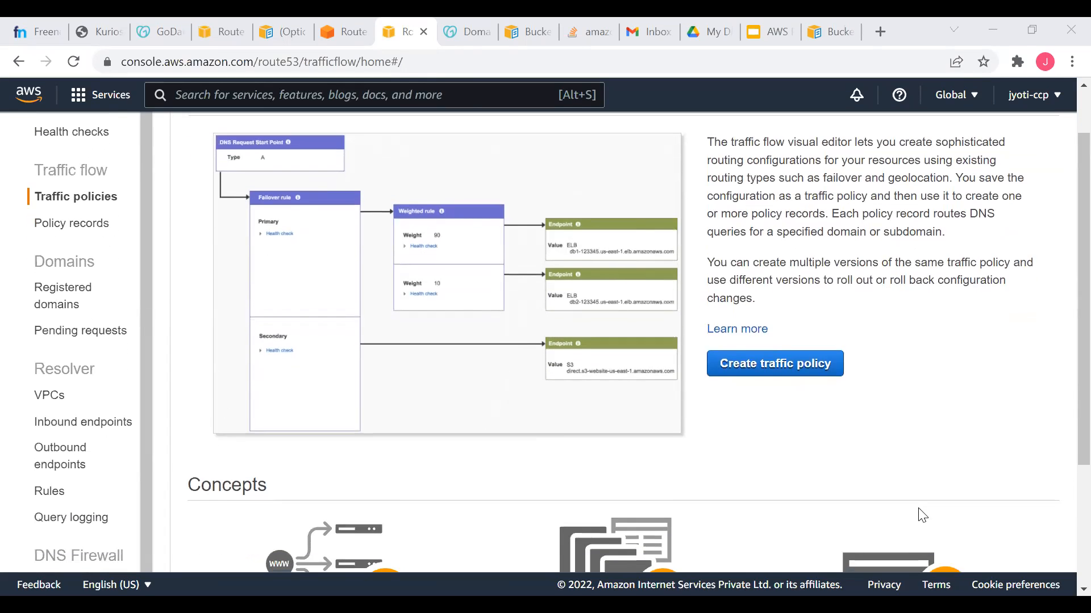
{"action": "scroll", "coordinate": [118, 472], "scroll_direction": "down", "scroll_amount": 2}
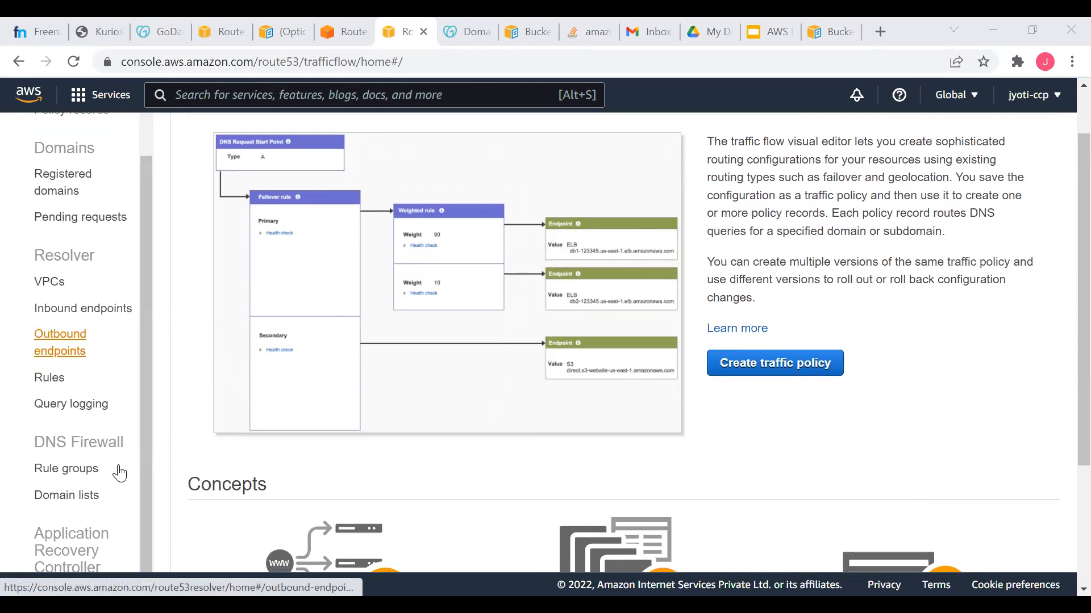
{"action": "scroll", "coordinate": [119, 471], "scroll_direction": "up", "scroll_amount": 5}
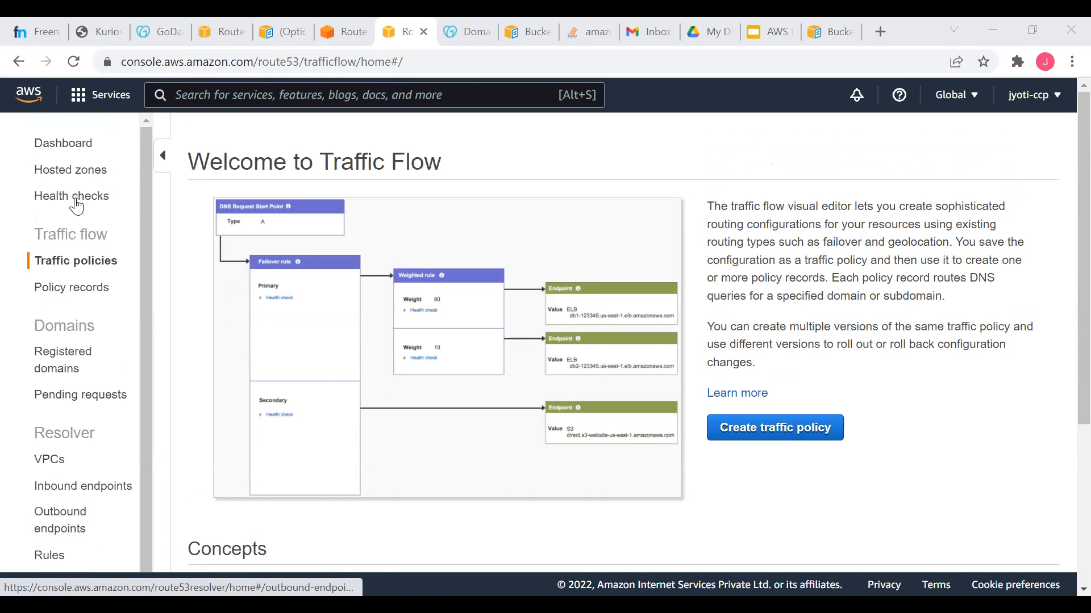
Delete both the Secondary and Primary health checks from the Route 53 health checks list.
{"action": "left_click", "coordinate": [74, 200]}
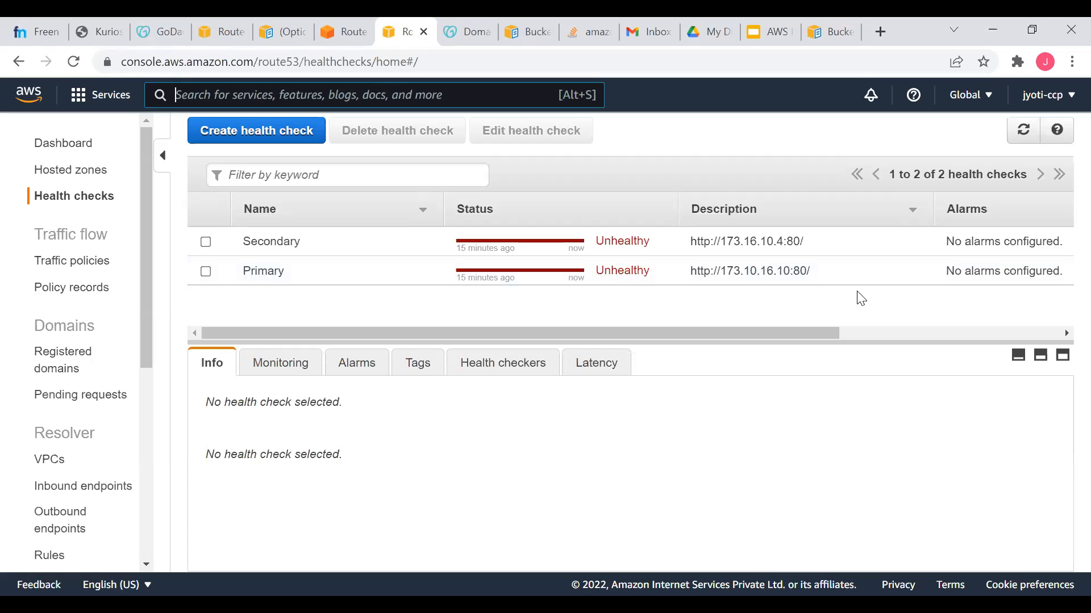
{"action": "left_click", "coordinate": [206, 242]}
{"action": "left_click", "coordinate": [205, 271]}
{"action": "left_click", "coordinate": [387, 133]}
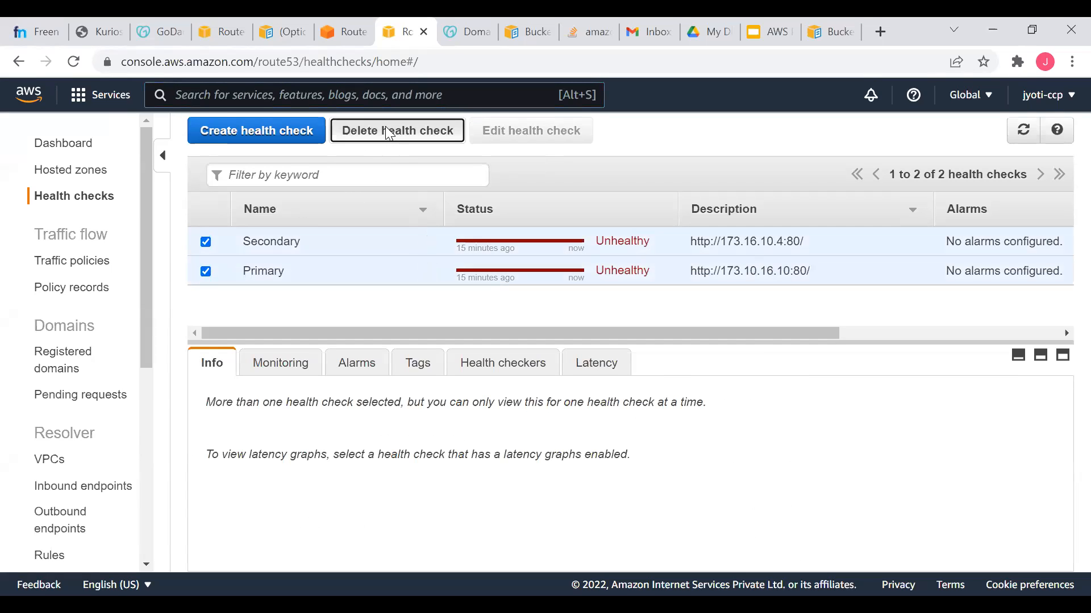
{"action": "left_click", "coordinate": [740, 345]}
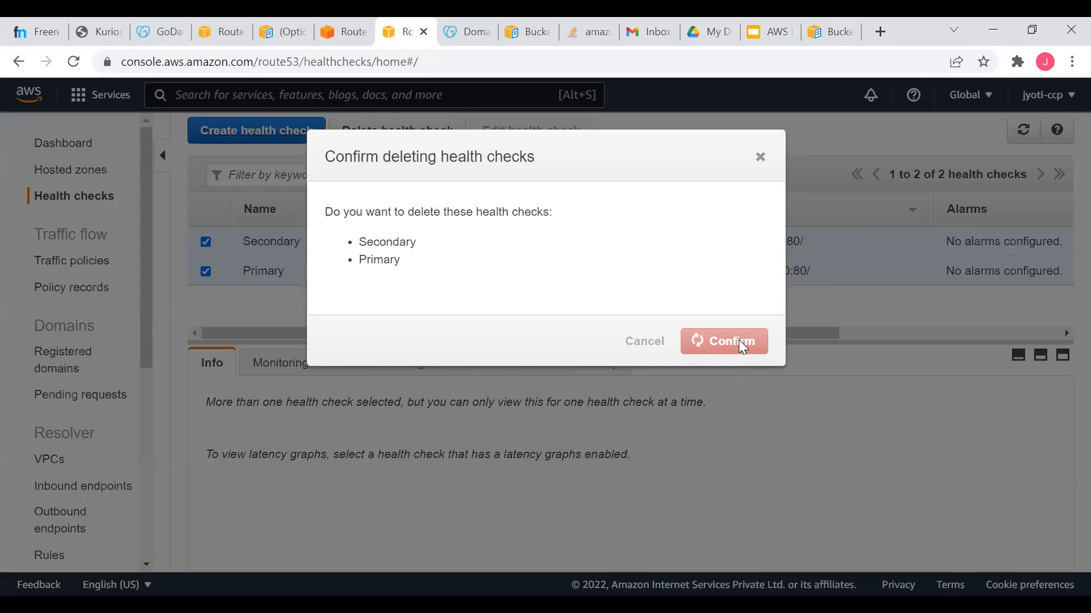
{"action": "scroll", "coordinate": [91, 409], "scroll_direction": "down", "scroll_amount": 1}
{"action": "scroll", "coordinate": [81, 398], "scroll_direction": "up", "scroll_amount": 1}
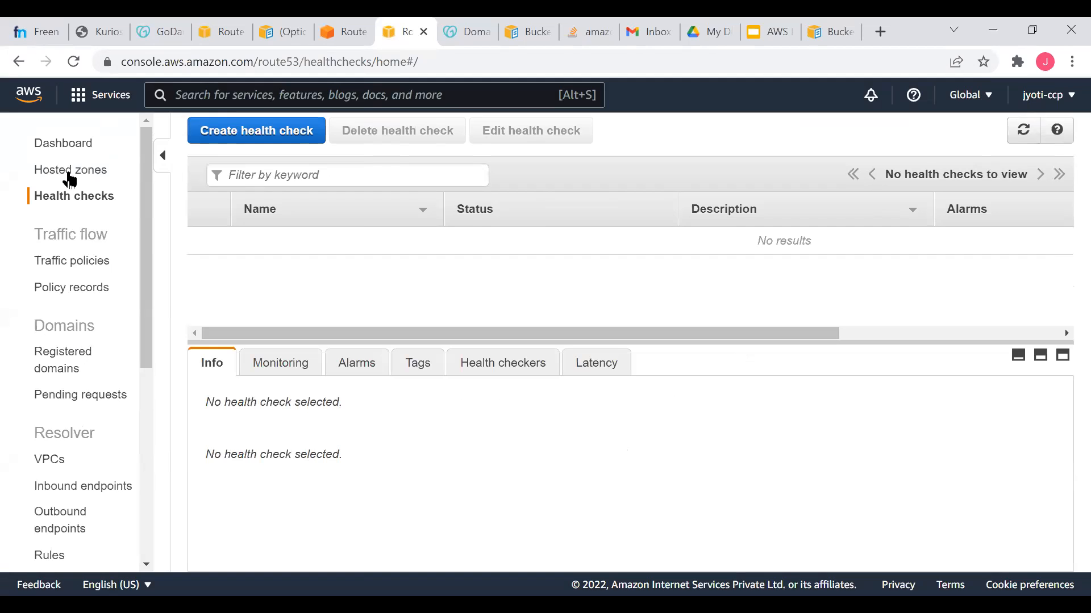
Delete the hosted zone ttc.com, entering "delete" as the confirmation text.
{"action": "left_click", "coordinate": [71, 171]}
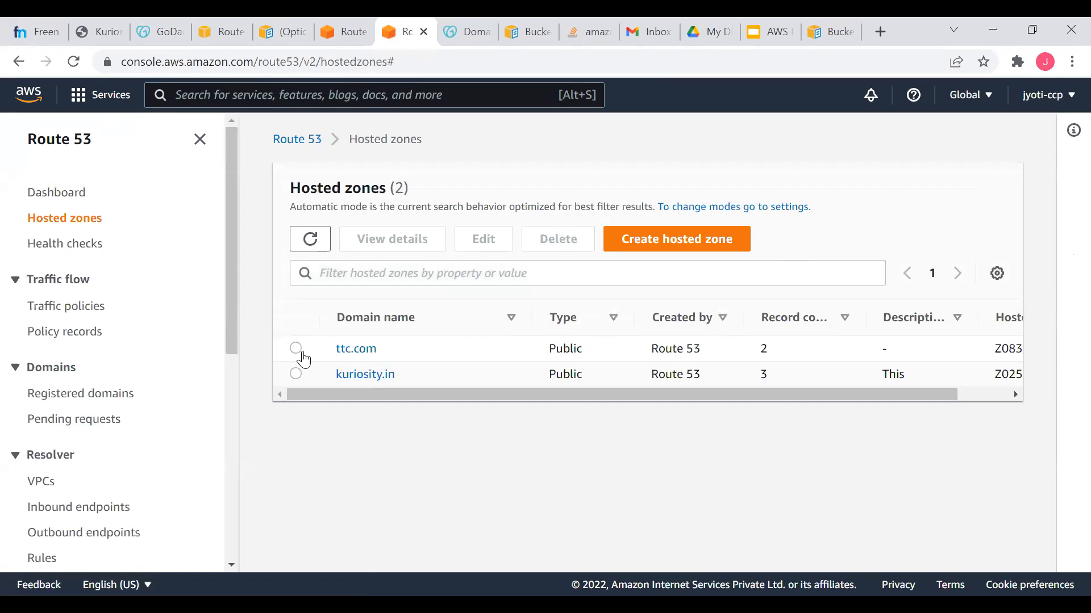
{"action": "left_click", "coordinate": [298, 350]}
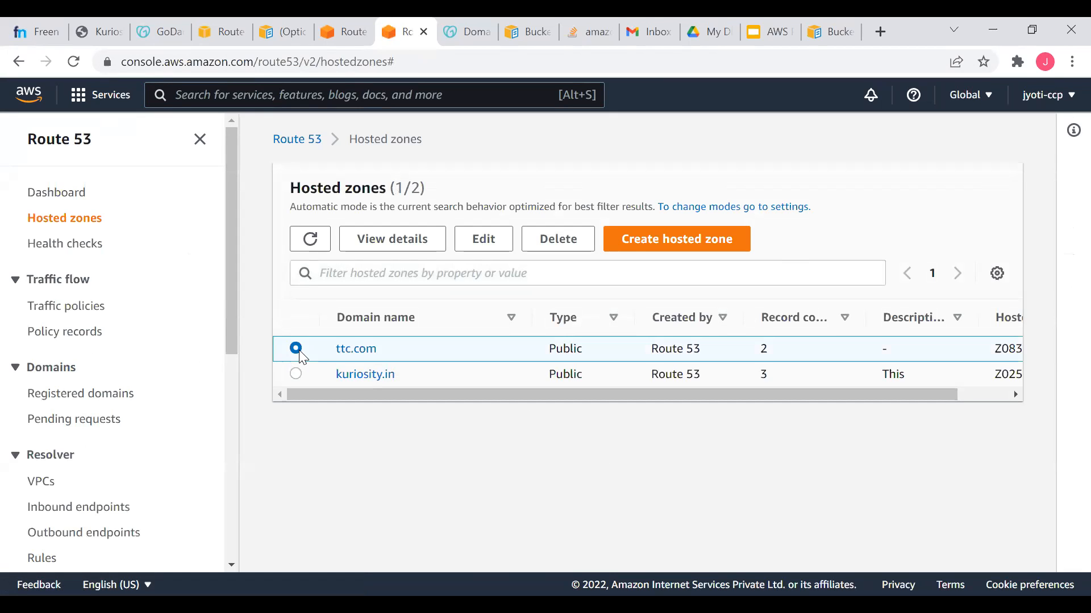
{"action": "left_click", "coordinate": [554, 240]}
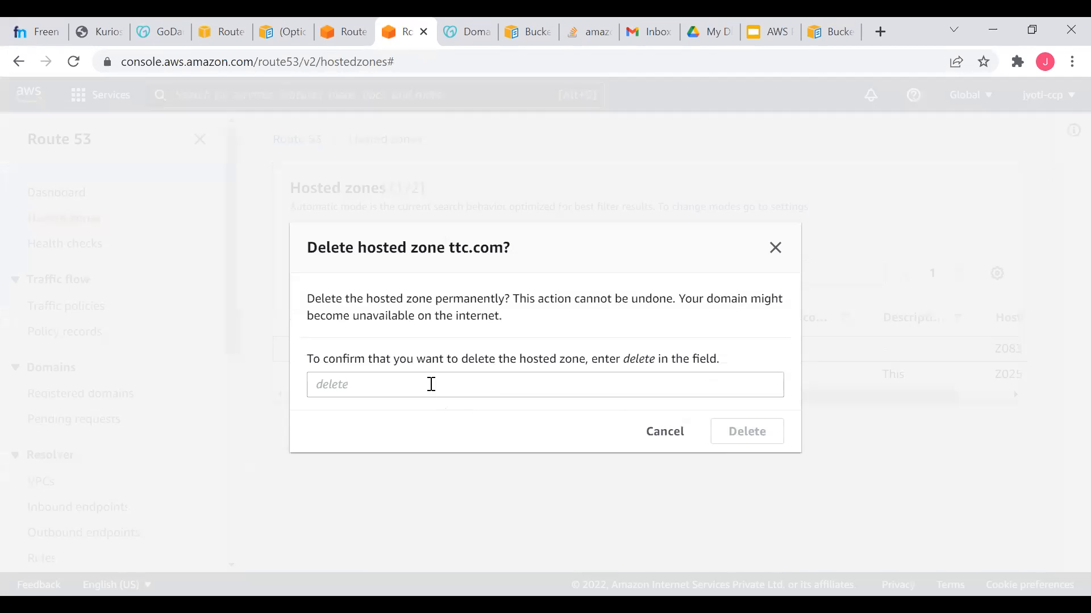
{"action": "left_click", "coordinate": [431, 385]}
{"action": "type", "text": "delete"}
{"action": "left_click", "coordinate": [747, 431]}
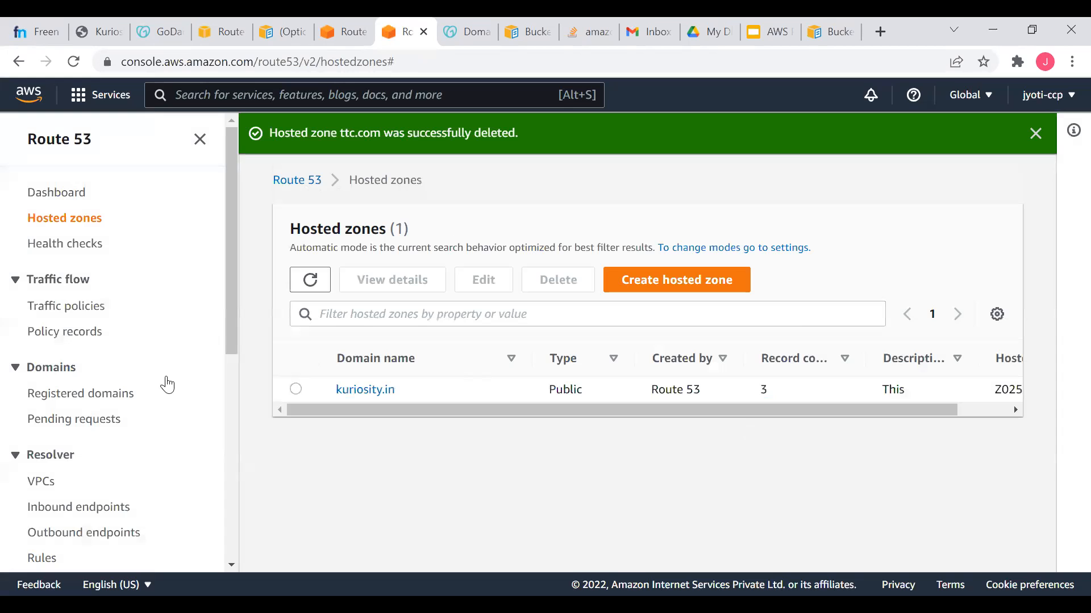
Try to delete the hosted zone kuriosity.in, entering "delete" as the confirmation text.
{"action": "left_click", "coordinate": [294, 390]}
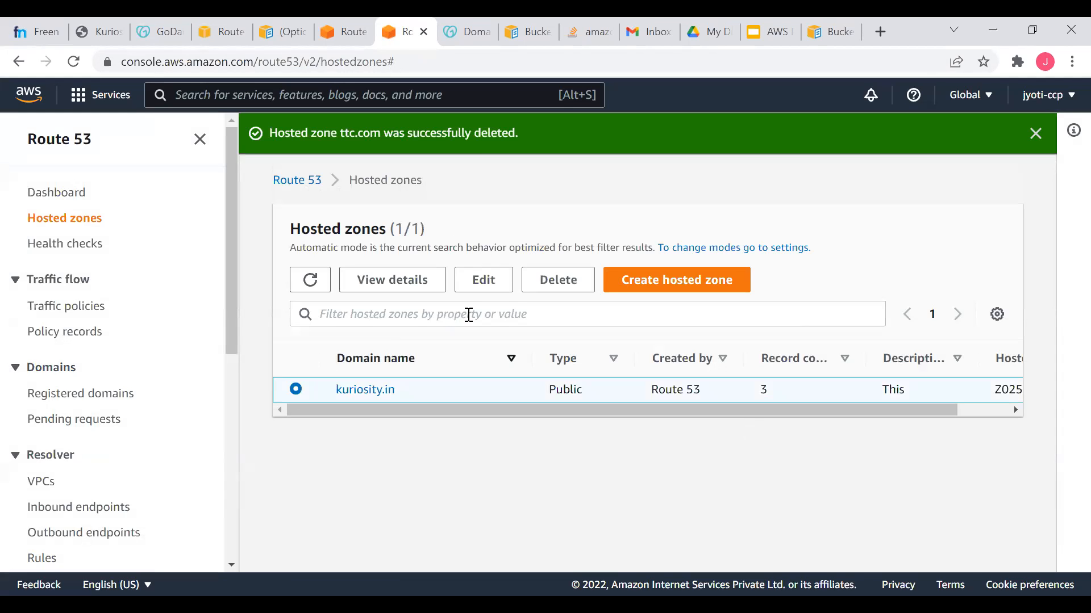
{"action": "left_click", "coordinate": [559, 280]}
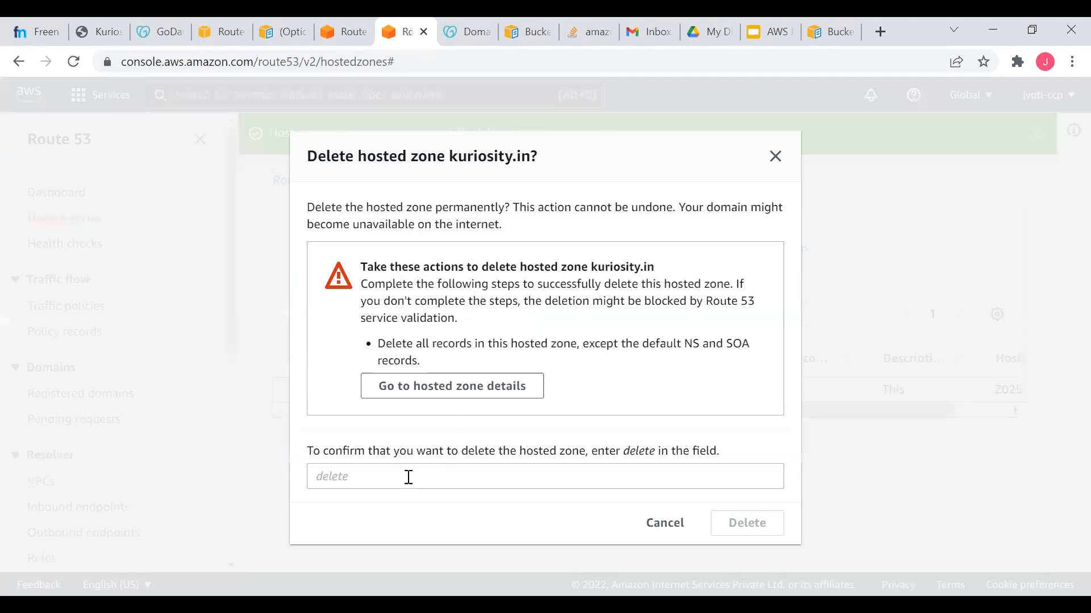
{"action": "left_click", "coordinate": [392, 485]}
{"action": "key", "text": "Down"}
{"action": "key", "text": "Return"}
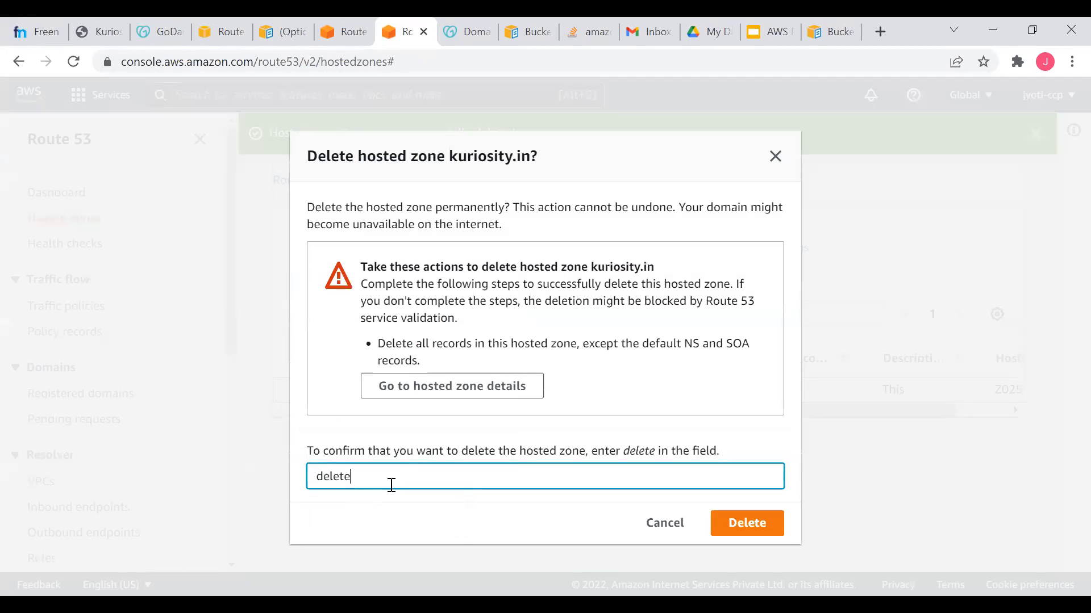
{"action": "left_click", "coordinate": [739, 529]}
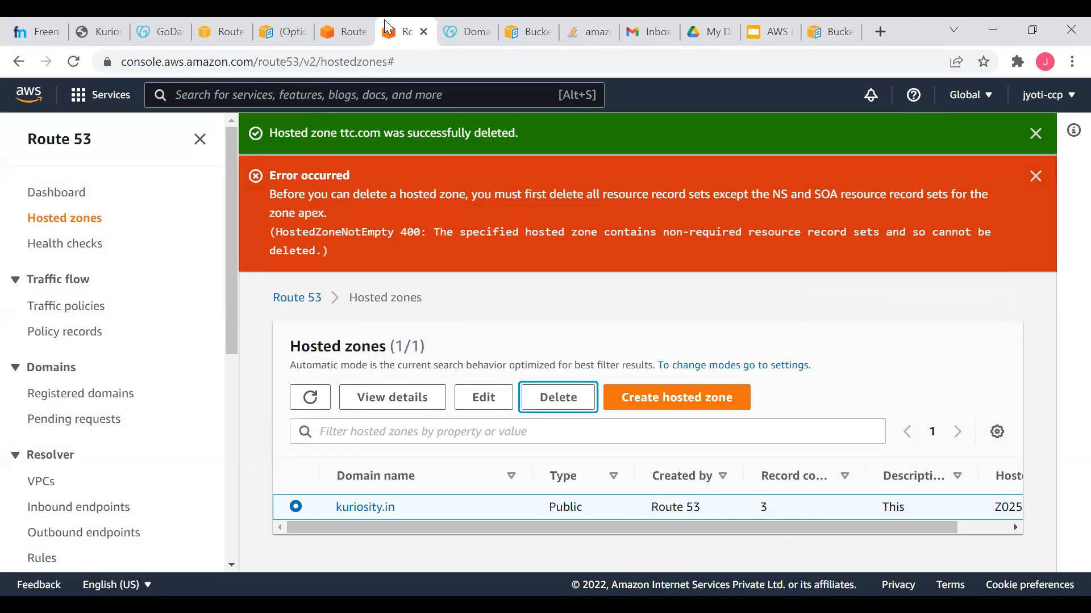
Switch to the S3 buckets list, select the kuriosity.in bucket and try to delete it.
{"action": "left_click", "coordinate": [348, 23]}
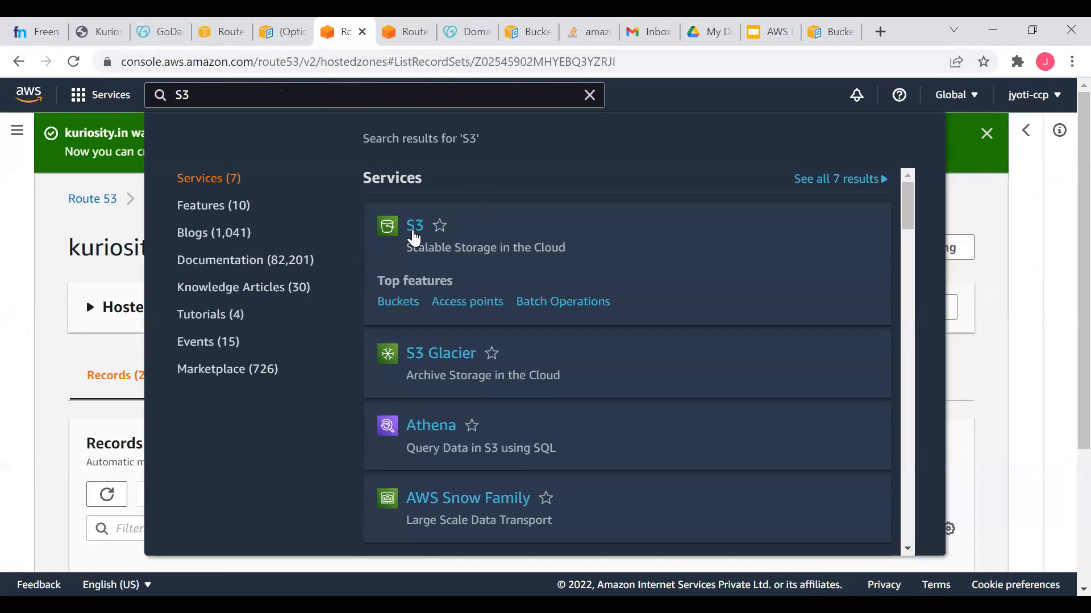
{"action": "left_click", "coordinate": [414, 226]}
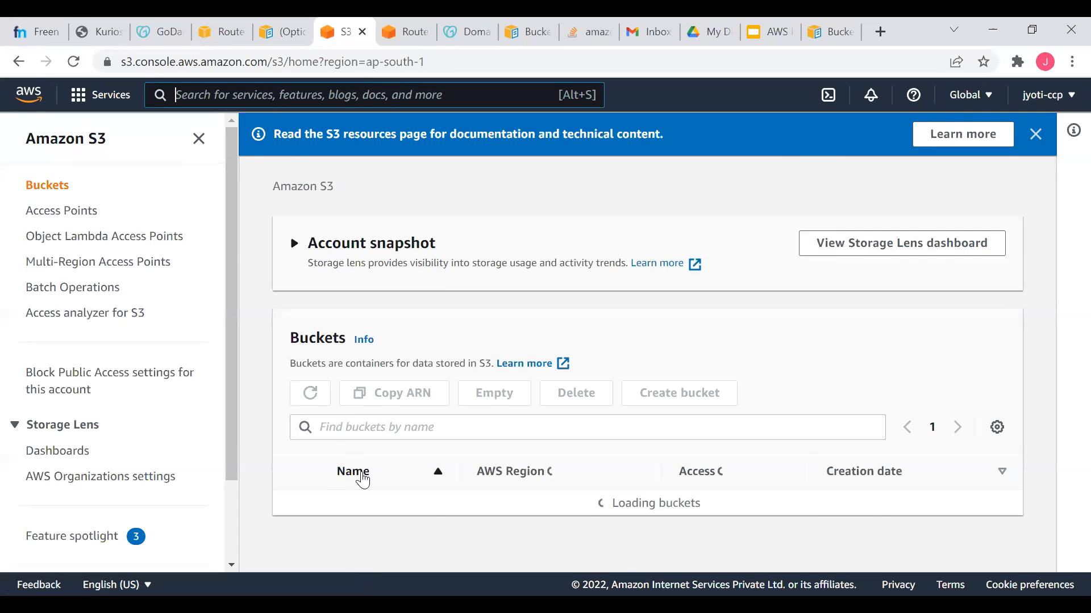
{"action": "scroll", "coordinate": [360, 506], "scroll_direction": "down", "scroll_amount": 1}
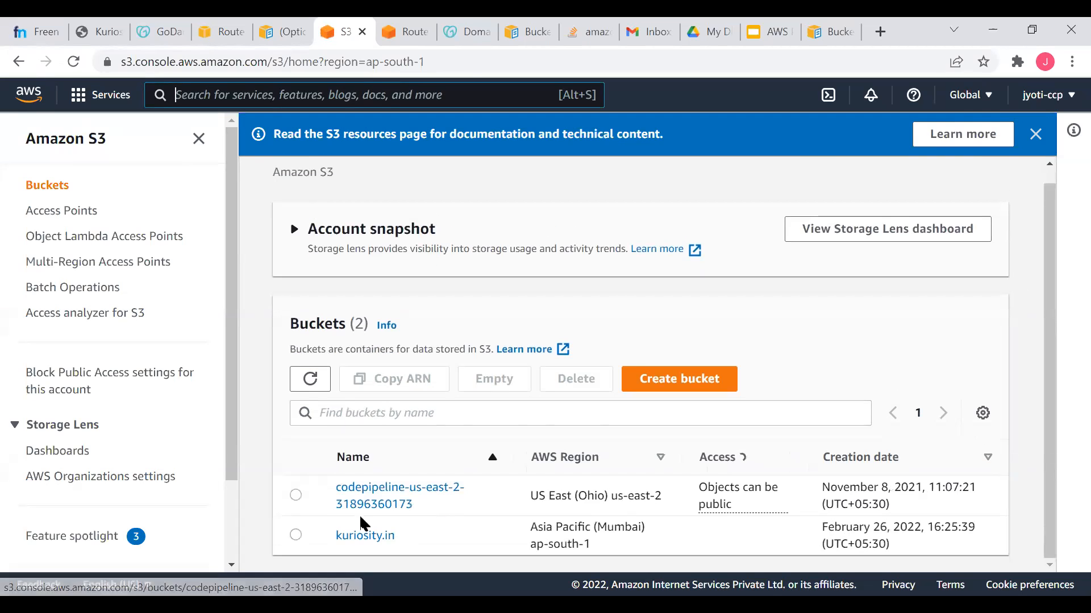
{"action": "left_click", "coordinate": [296, 537]}
{"action": "left_click", "coordinate": [602, 396]}
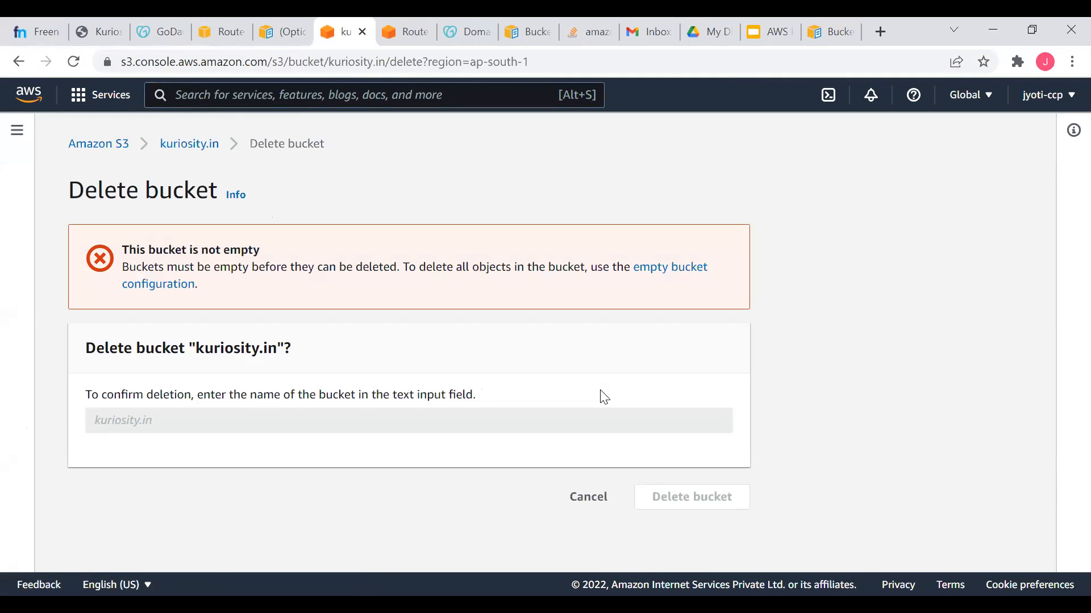
{"action": "left_click", "coordinate": [590, 504]}
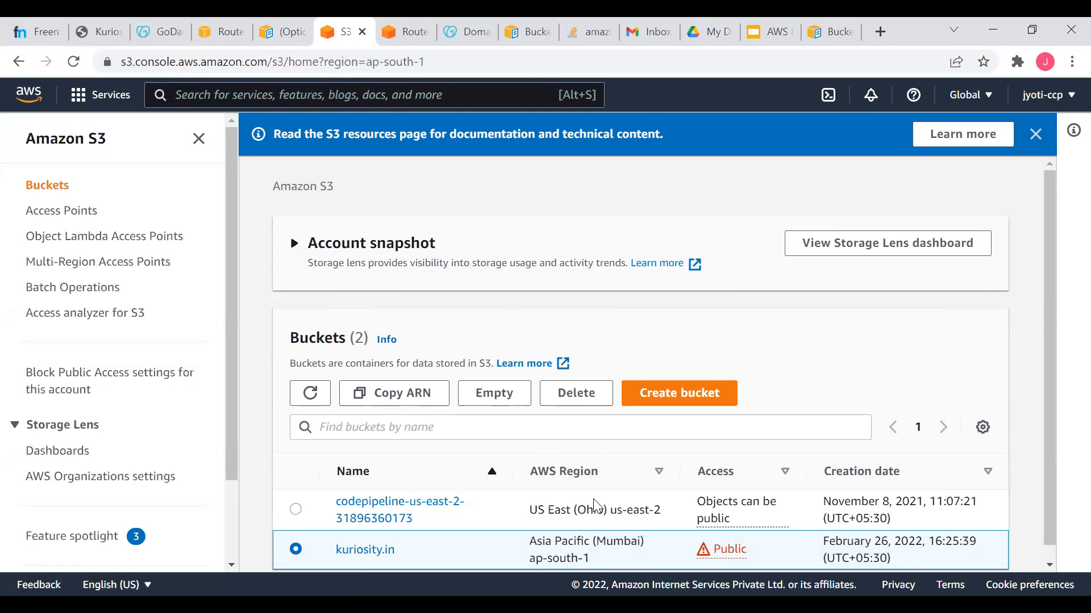
Empty the kuriosity.in bucket, confirming with "permanently delete", and exit the status page to the buckets list.
{"action": "left_click", "coordinate": [476, 403]}
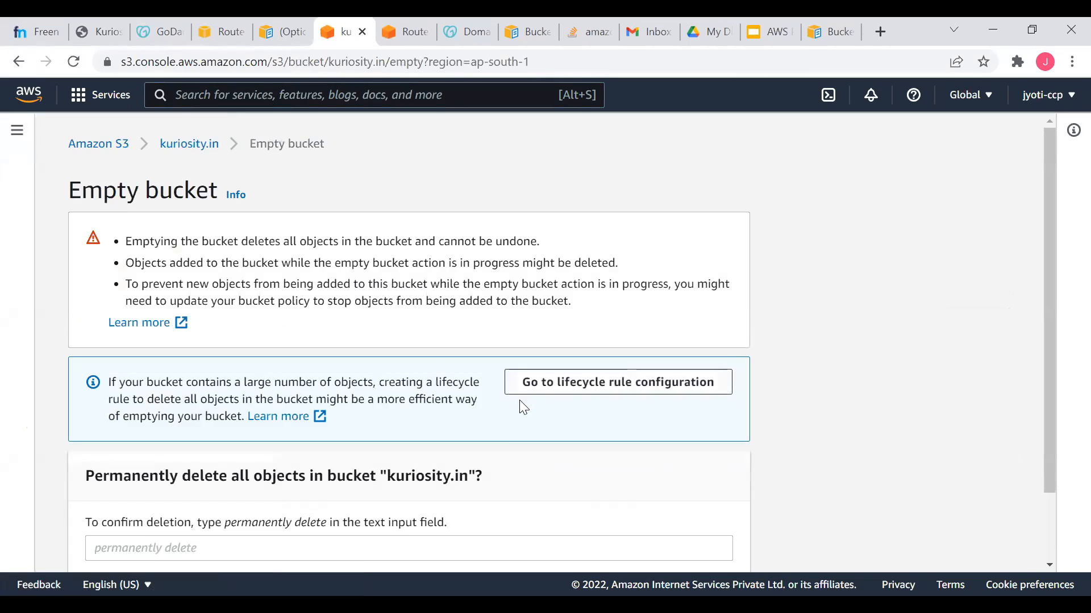
{"action": "scroll", "coordinate": [501, 448], "scroll_direction": "down", "scroll_amount": 2}
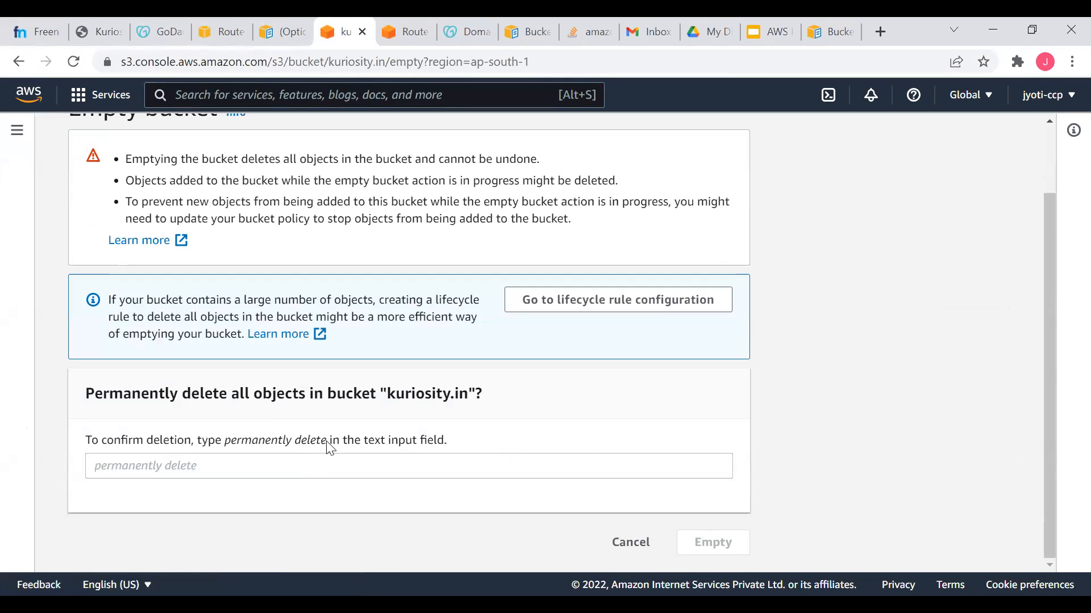
{"action": "left_click_drag", "start_coordinate": [327, 443], "coordinate": [226, 441]}
{"action": "key", "text": "ctrl+c"}
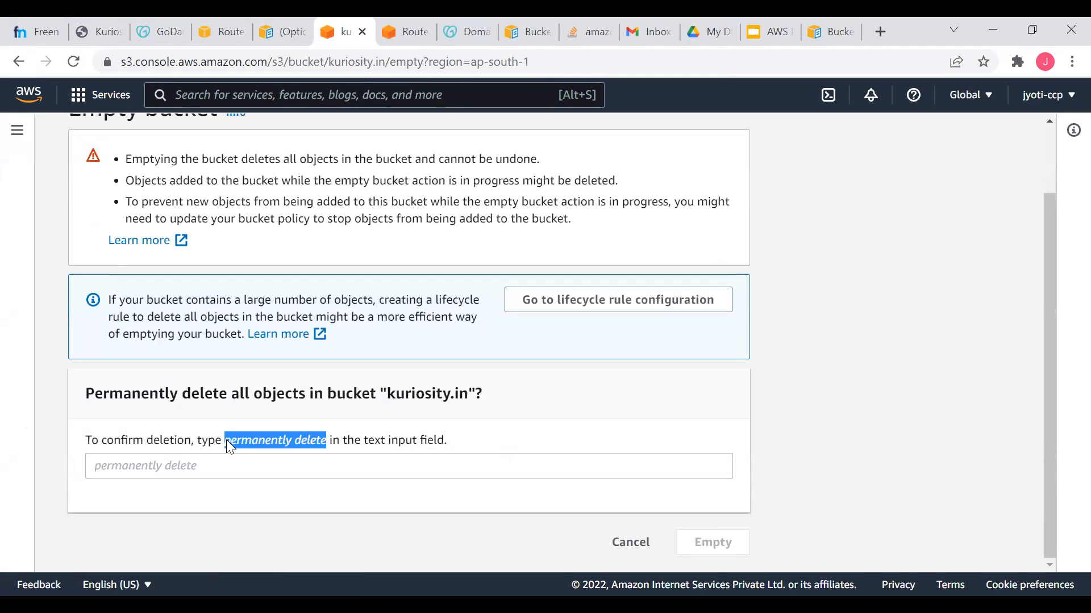
{"action": "left_click", "coordinate": [171, 462]}
{"action": "key", "text": "ctrl+v"}
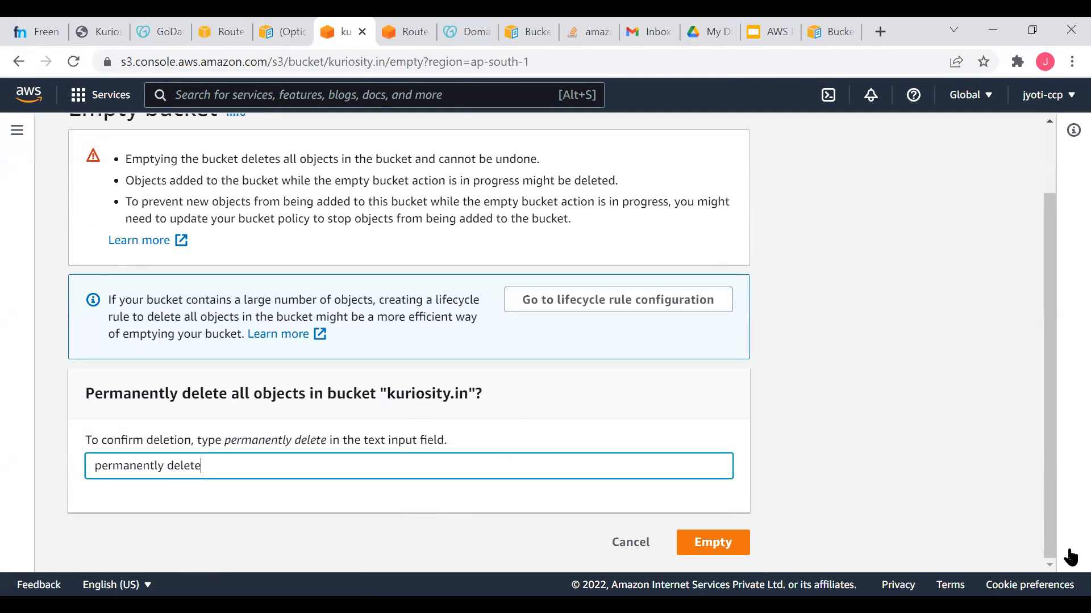
{"action": "left_click", "coordinate": [713, 542]}
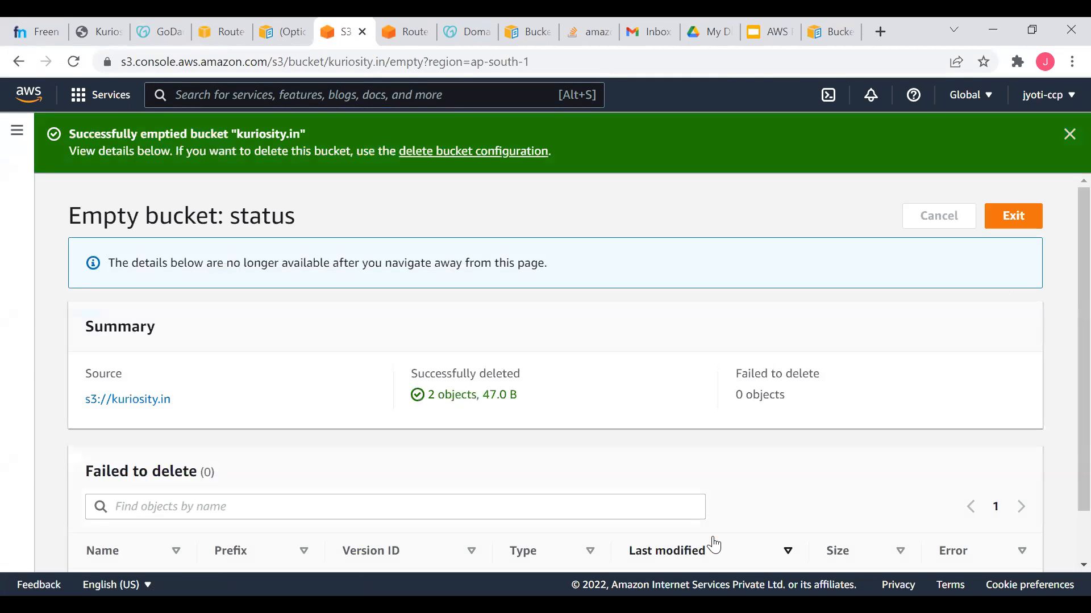
{"action": "scroll", "coordinate": [715, 545], "scroll_direction": "down", "scroll_amount": 1}
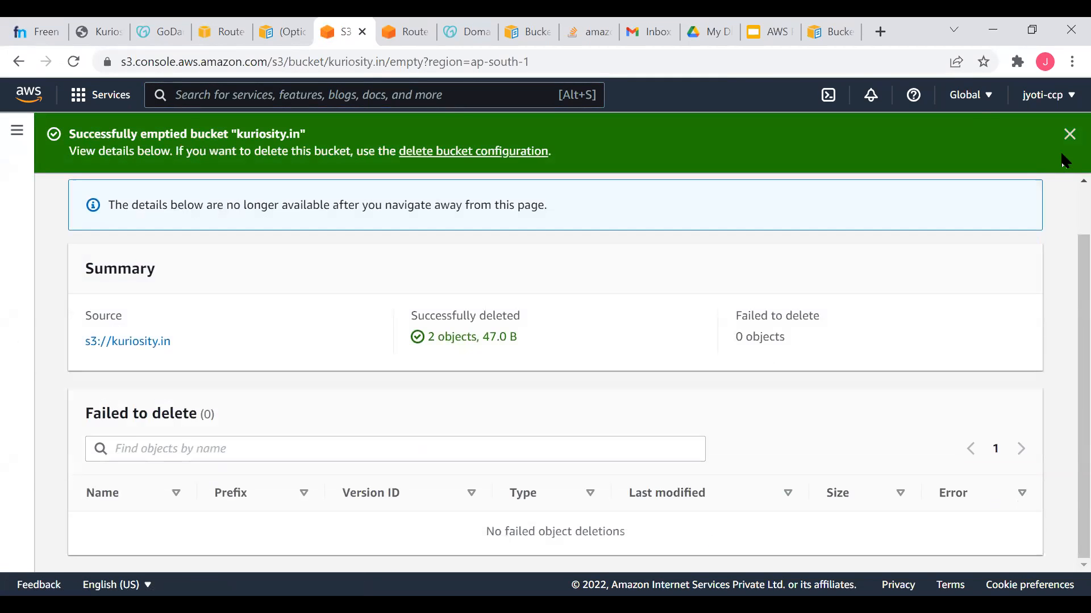
{"action": "left_click", "coordinate": [1068, 134]}
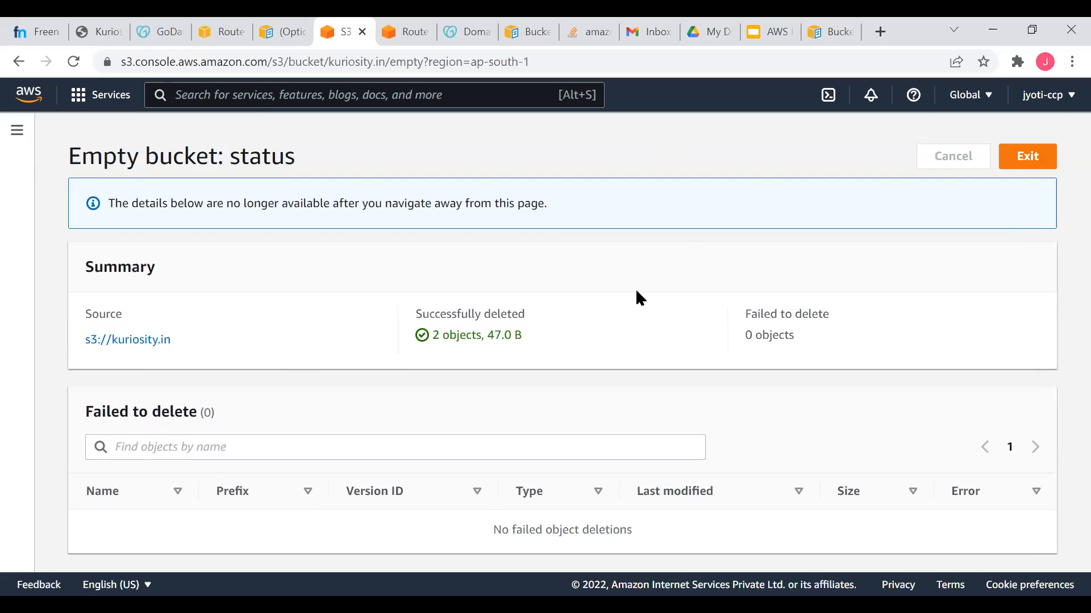
{"action": "left_click", "coordinate": [1018, 159]}
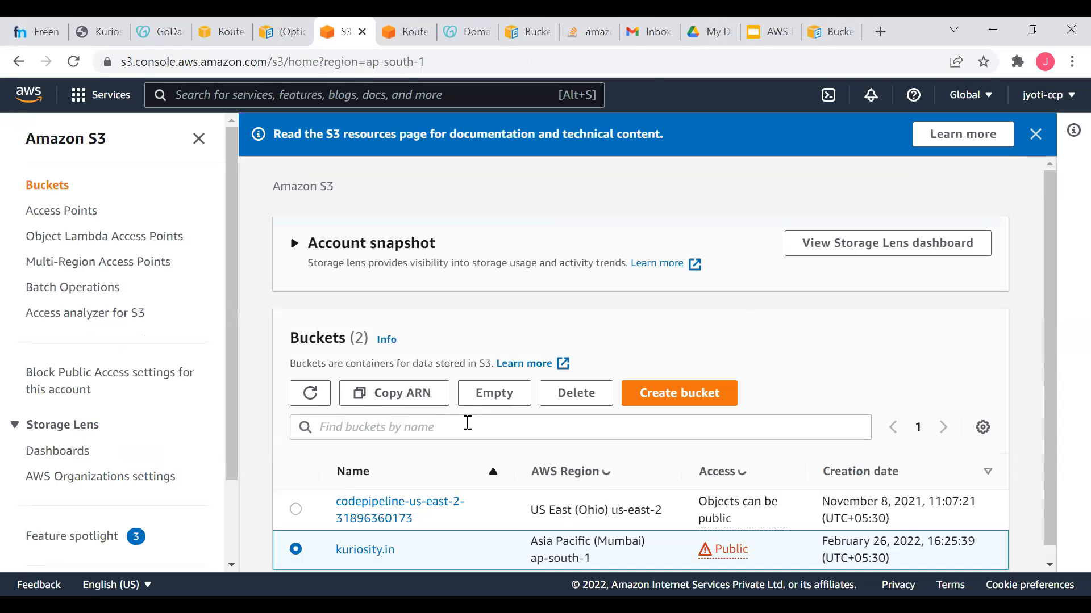
Check the objects list inside the kuriosity.in bucket and return to the buckets list.
{"action": "left_click", "coordinate": [364, 536]}
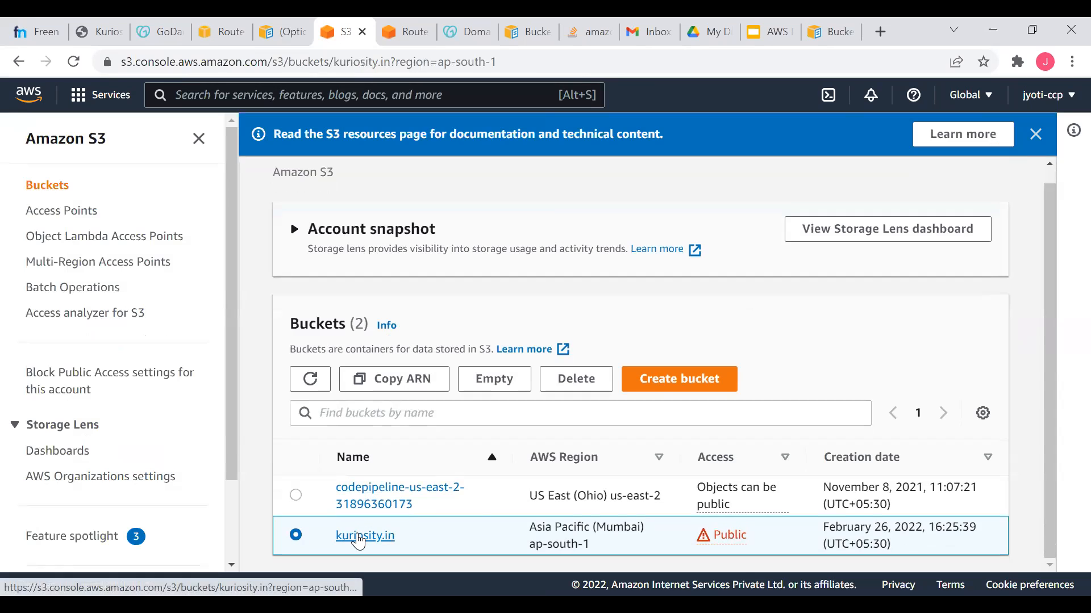
{"action": "scroll", "coordinate": [341, 511], "scroll_direction": "down", "scroll_amount": 2}
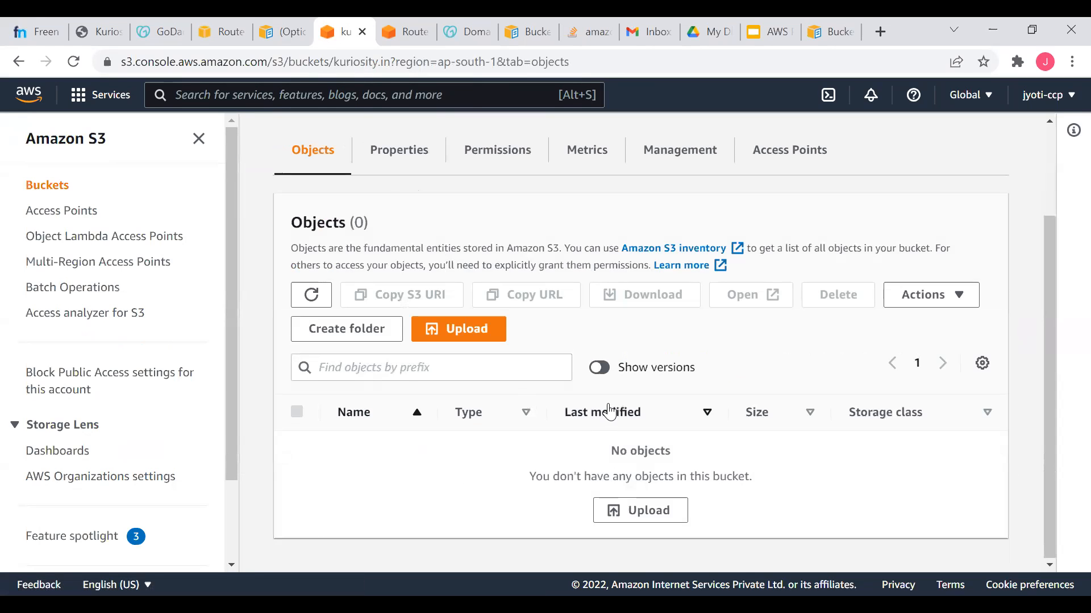
{"action": "scroll", "coordinate": [568, 369], "scroll_direction": "up", "scroll_amount": 2}
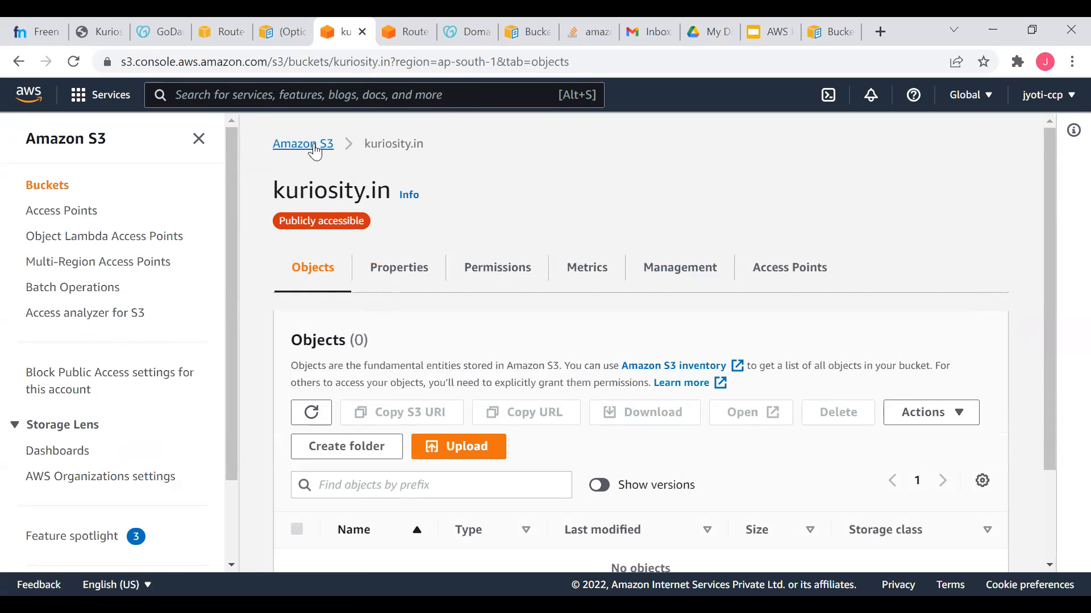
{"action": "left_click", "coordinate": [315, 151]}
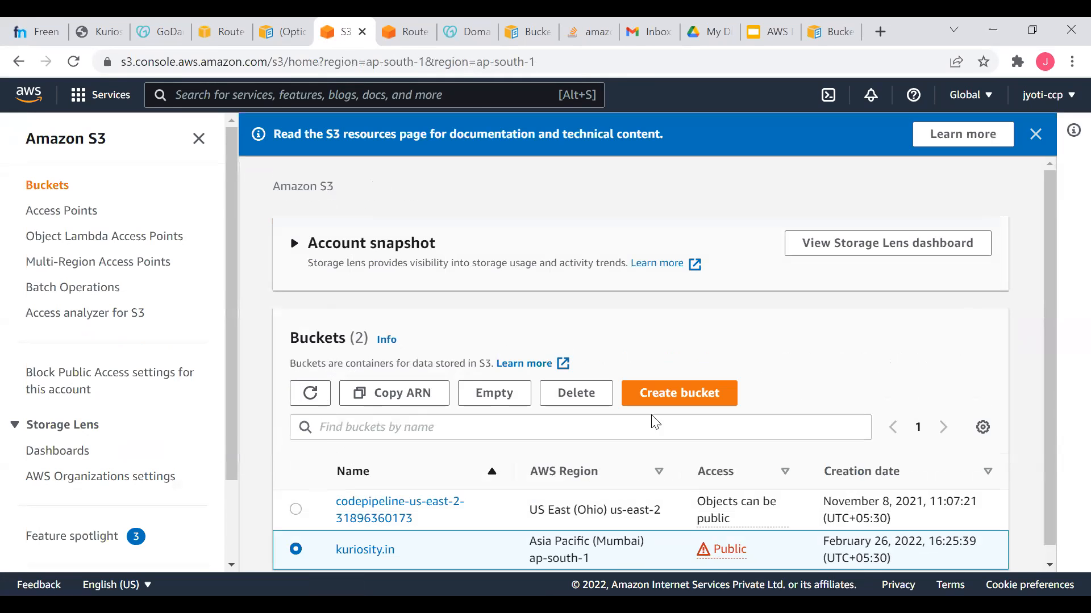
Delete the kuriosity.in bucket, entering its name "kuriosity.in" as confirmation.
{"action": "left_click", "coordinate": [584, 402]}
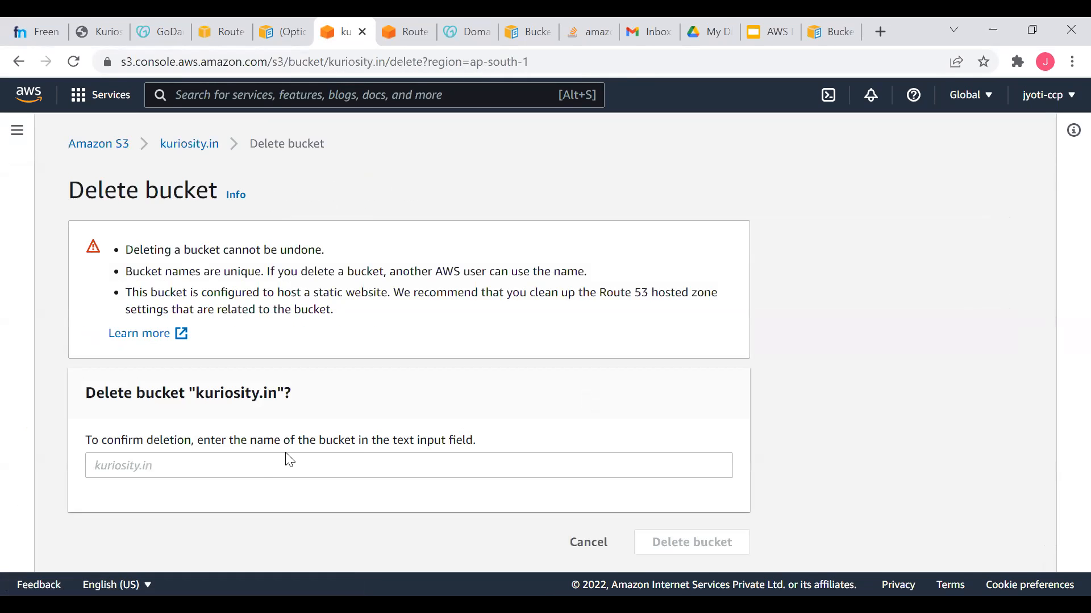
{"action": "left_click", "coordinate": [262, 466]}
{"action": "type", "text": "kurio"}
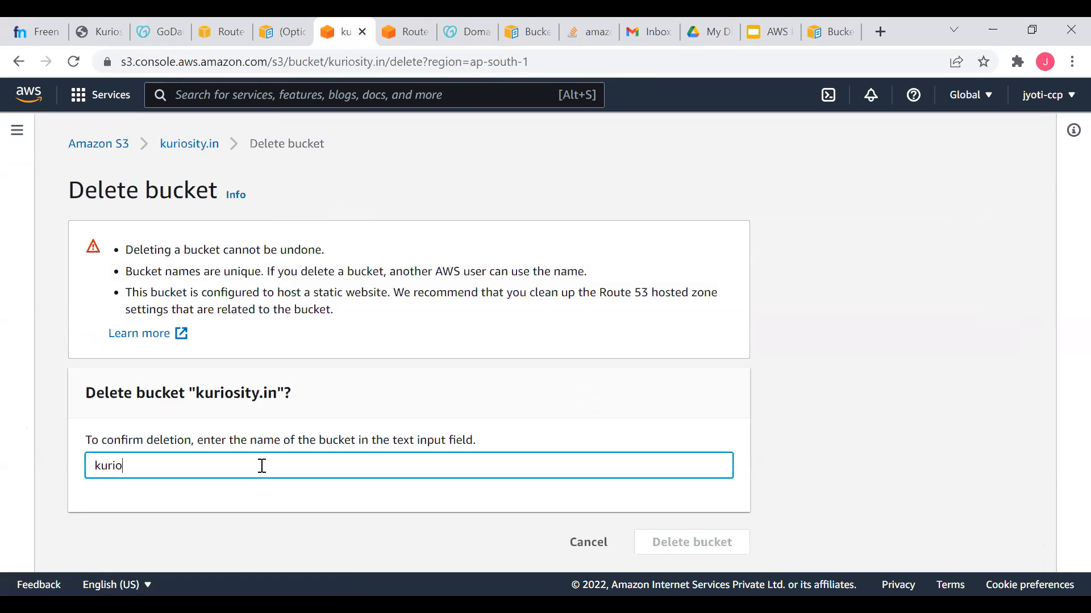
{"action": "type", "text": "sity.in"}
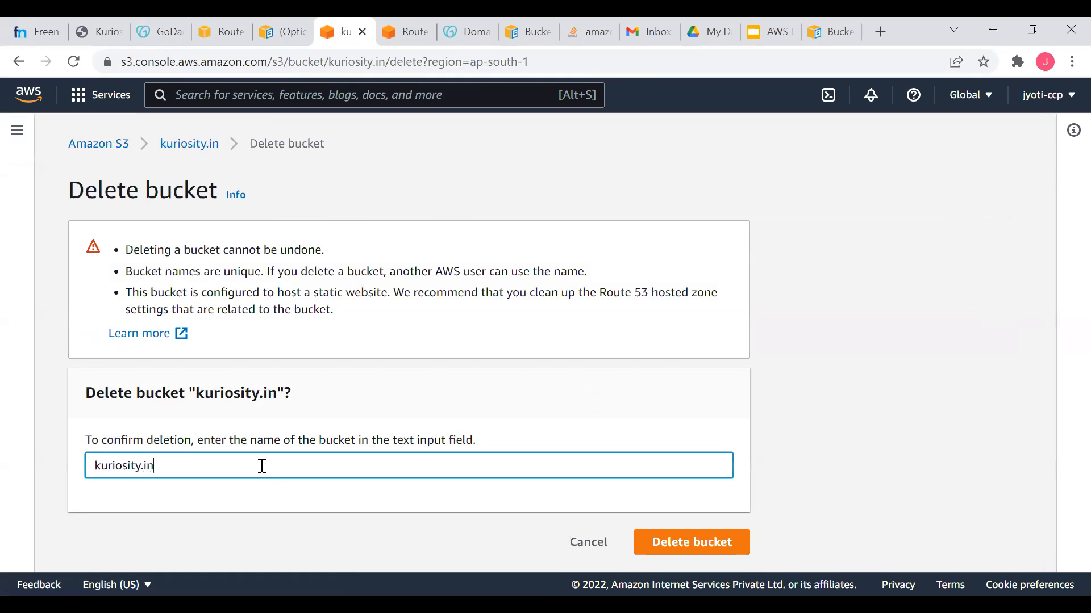
{"action": "left_click", "coordinate": [703, 544]}
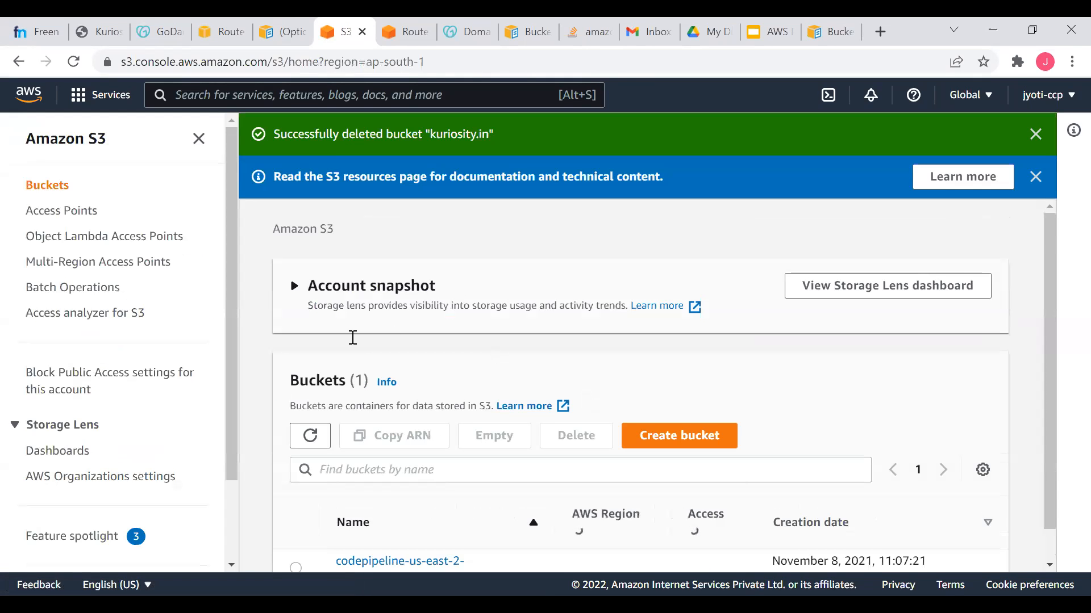
Switch to the Route 53 hosted zones list and try to delete the kuriosity.in zone, confirming with "delete".
{"action": "left_click", "coordinate": [423, 23]}
{"action": "left_click", "coordinate": [593, 401]}
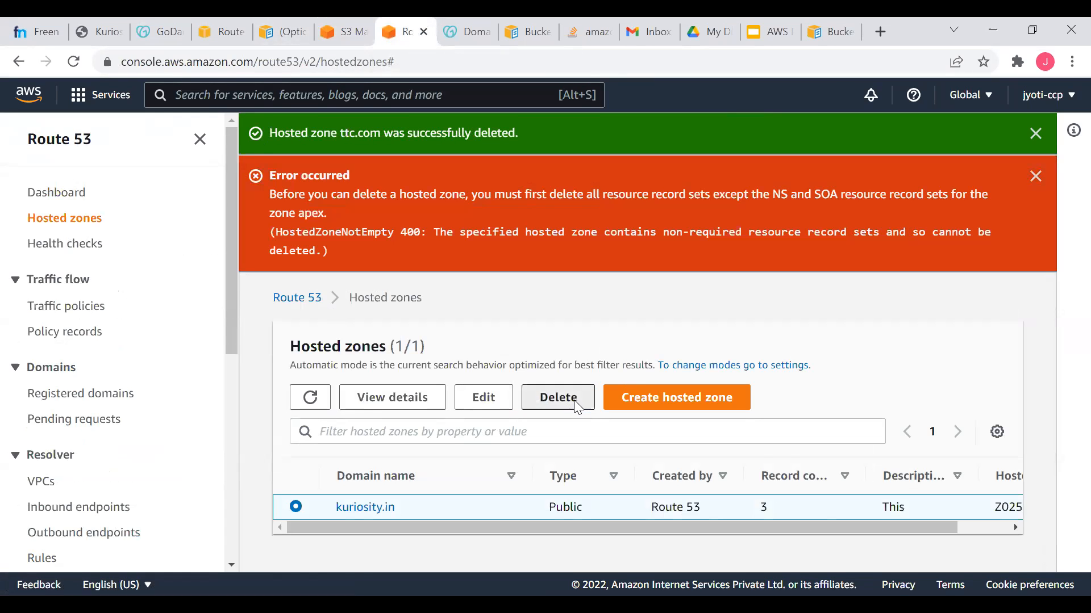
{"action": "left_click", "coordinate": [470, 480]}
{"action": "type", "text": "delete"}
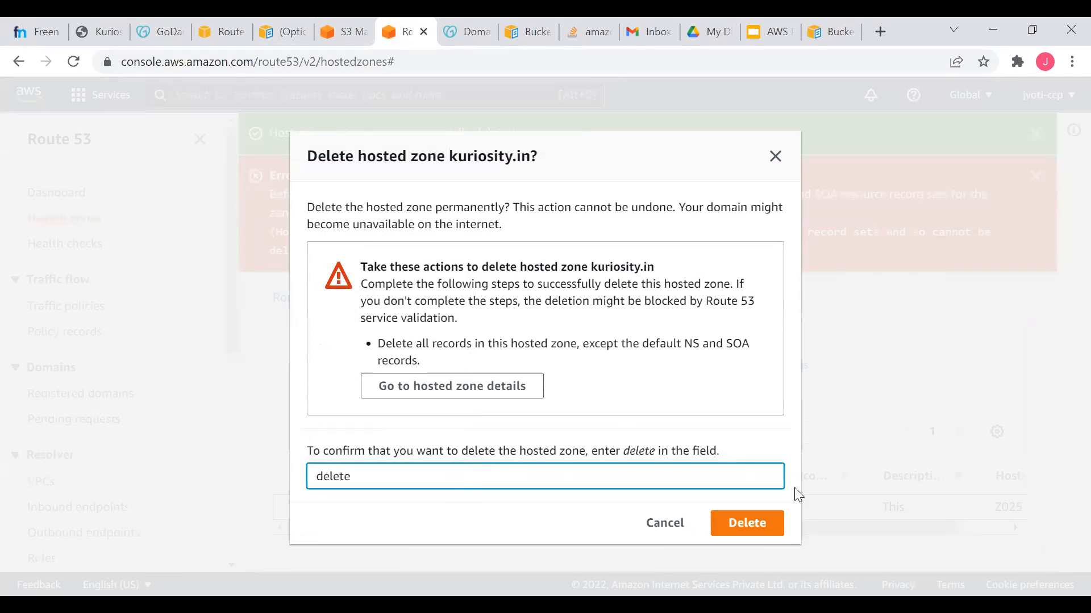
{"action": "left_click", "coordinate": [741, 524]}
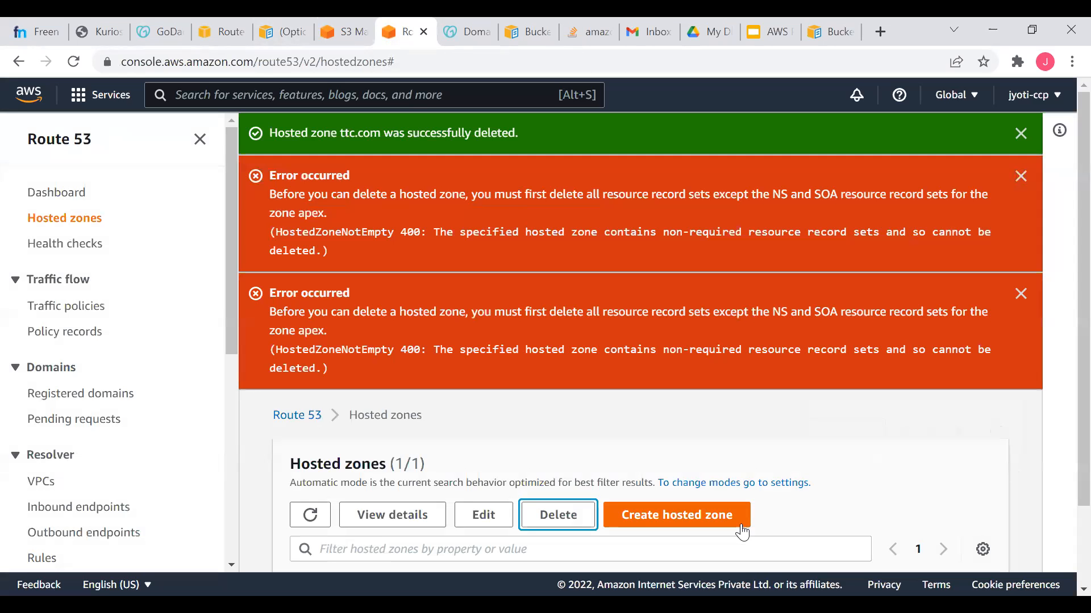
{"action": "left_click", "coordinate": [704, 519]}
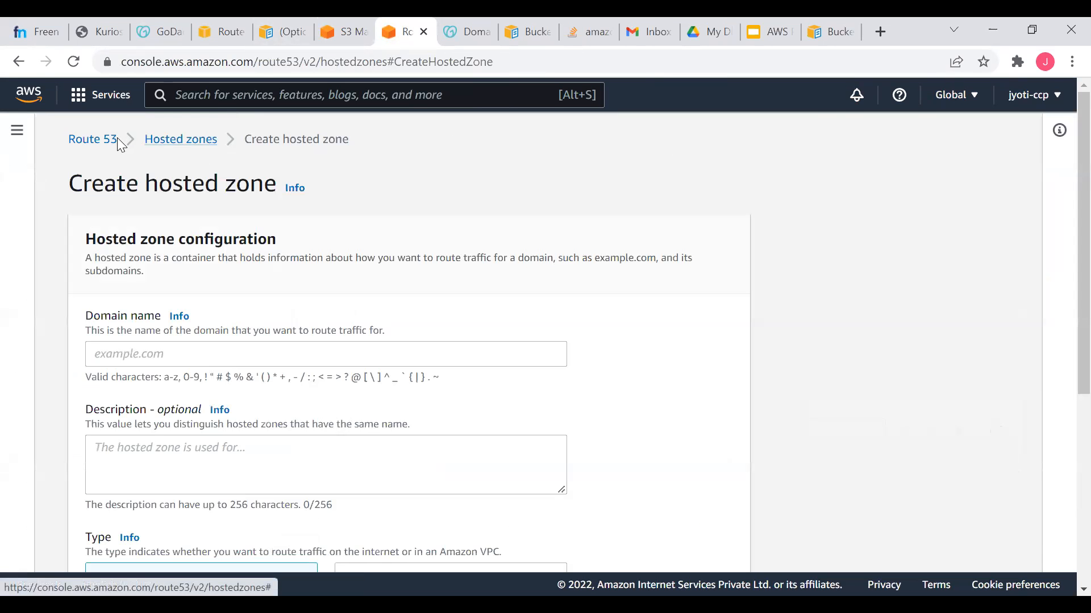
Return to the hosted zones list through the Route 53 dashboard, open kuriosity.in and delete its A record.
{"action": "left_click", "coordinate": [102, 145]}
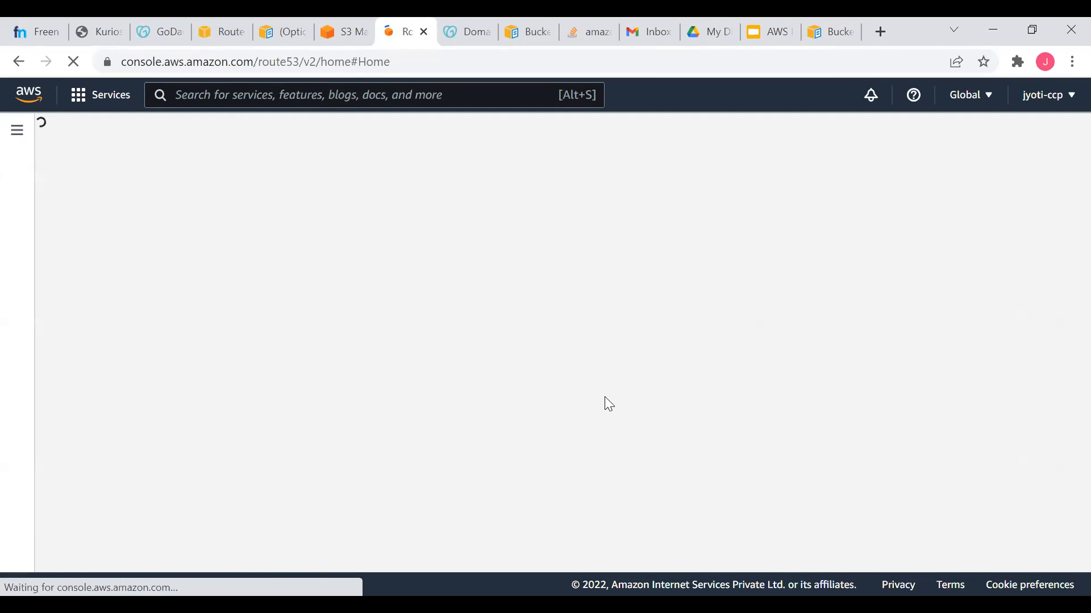
{"action": "scroll", "coordinate": [609, 404], "scroll_direction": "down", "scroll_amount": 4}
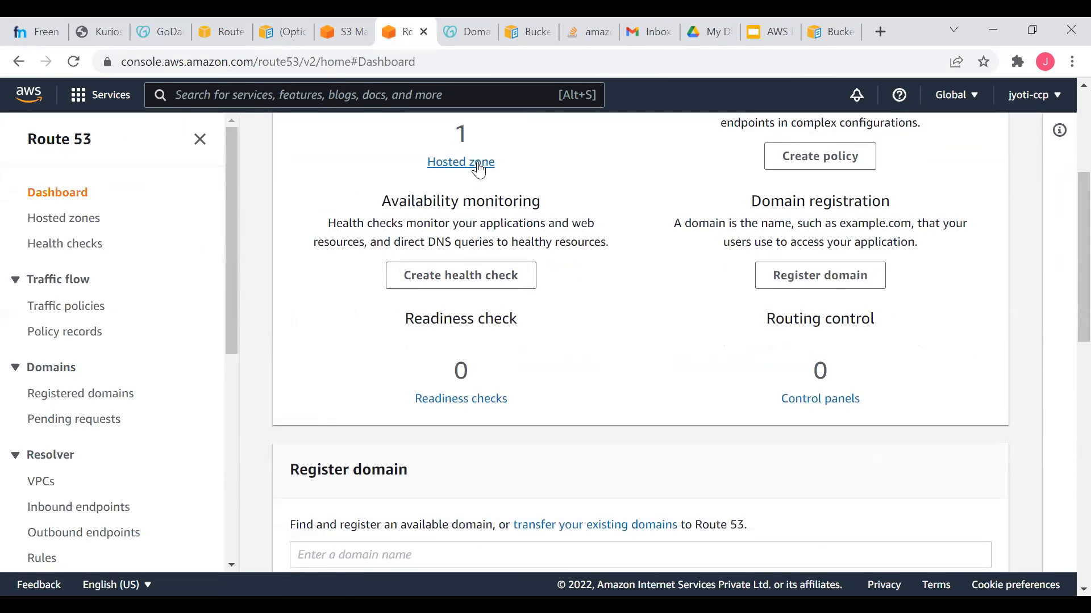
{"action": "left_click", "coordinate": [479, 165]}
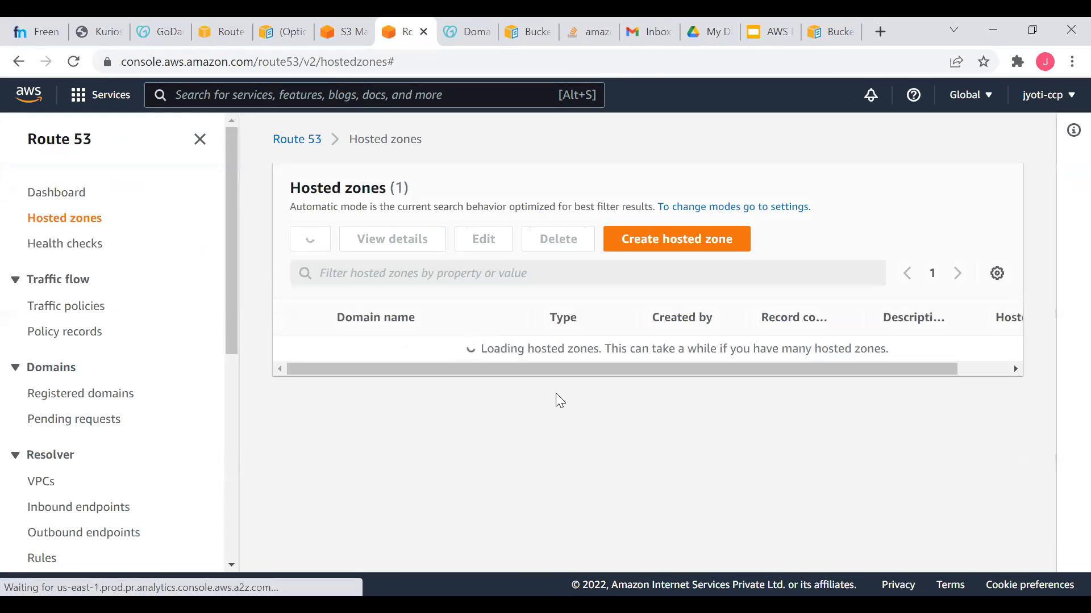
{"action": "left_click", "coordinate": [352, 348]}
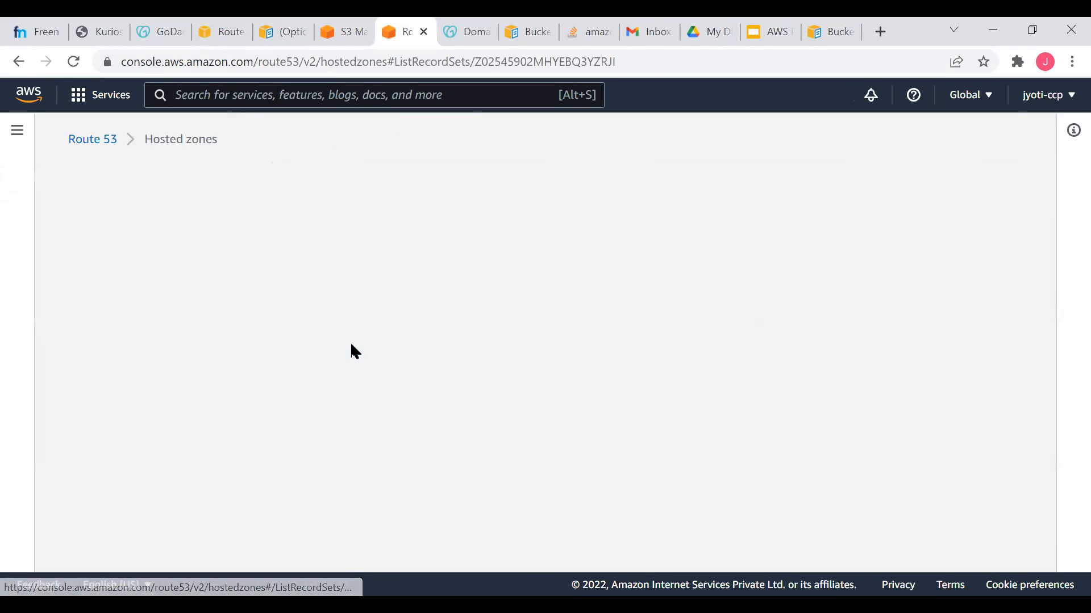
{"action": "scroll", "coordinate": [263, 430], "scroll_direction": "down", "scroll_amount": 3}
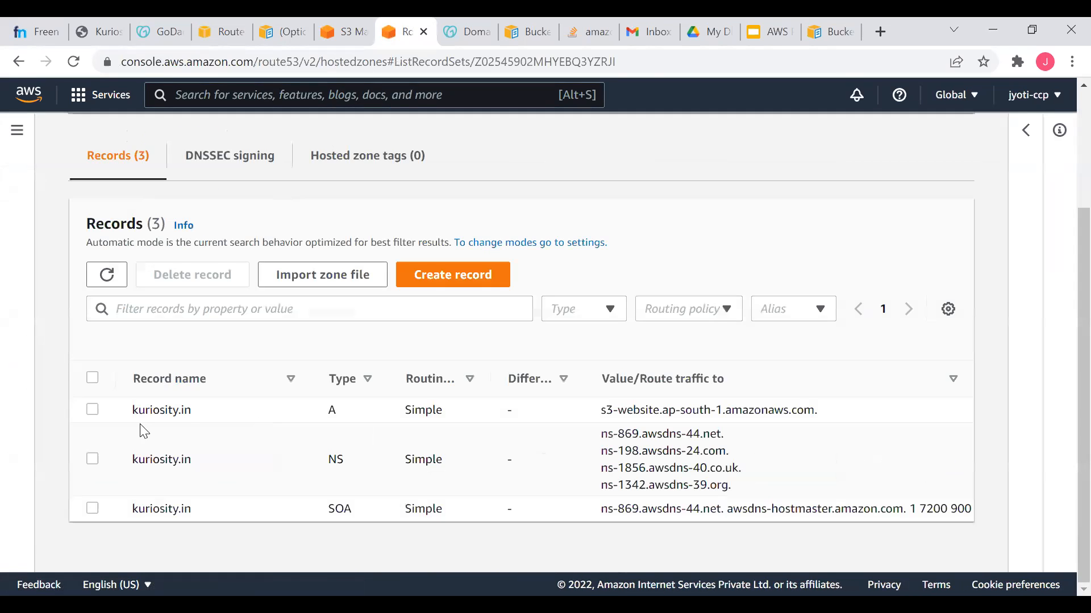
{"action": "left_click", "coordinate": [92, 410]}
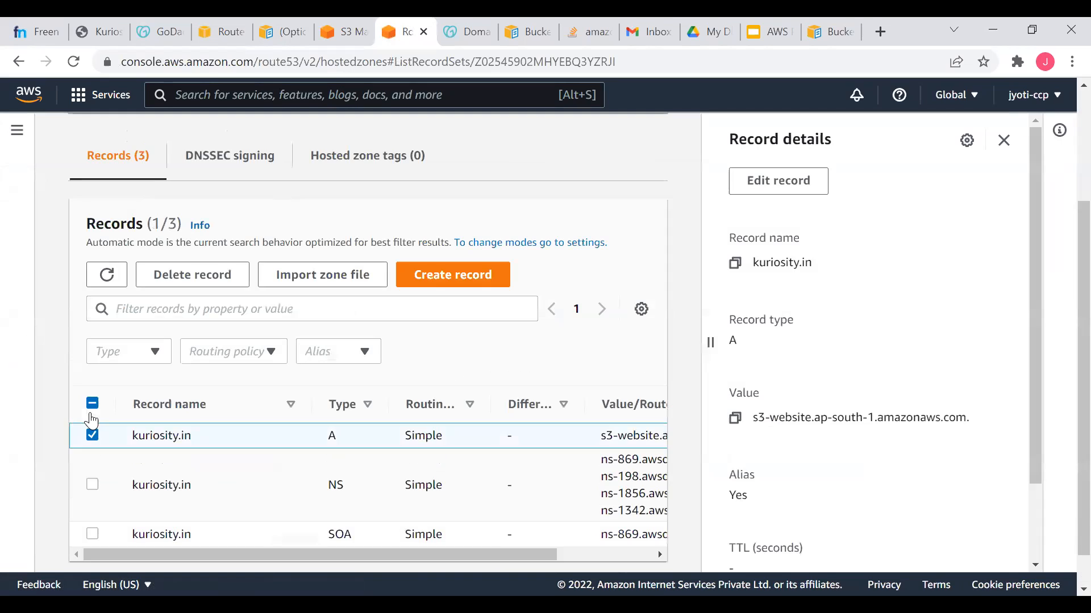
{"action": "left_click", "coordinate": [210, 275]}
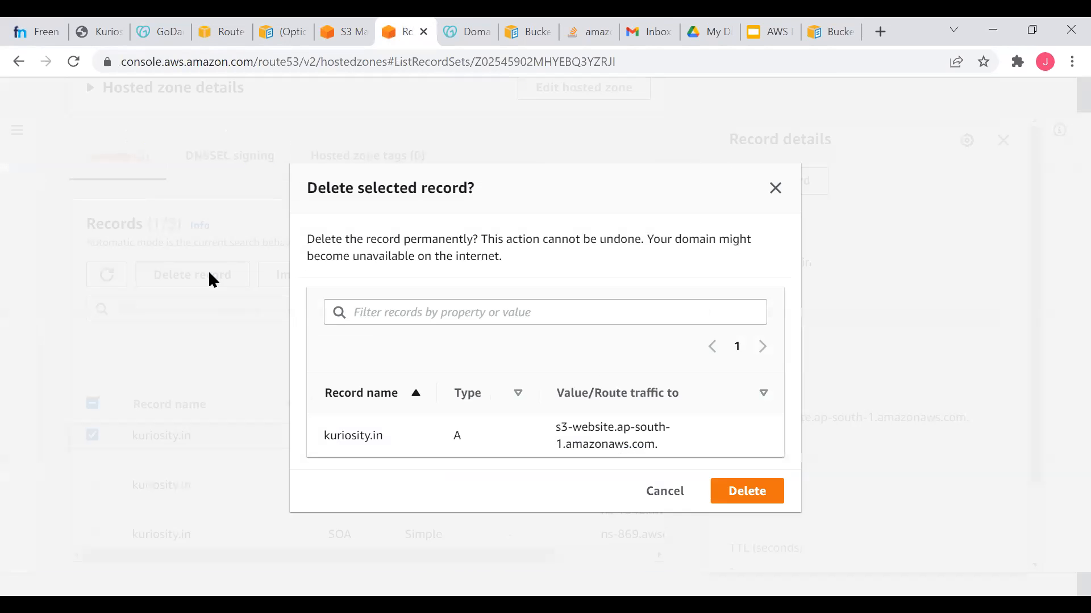
{"action": "left_click", "coordinate": [741, 496]}
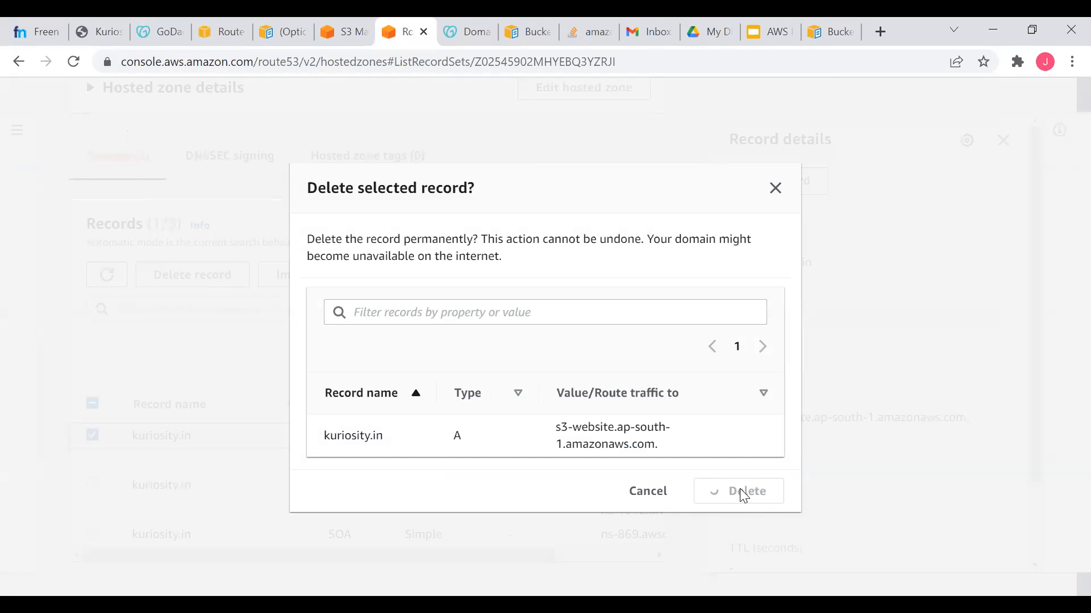
Go back to the hosted zones list, delete the kuriosity.in zone with the confirmation "delete" and dismiss the notification.
{"action": "scroll", "coordinate": [328, 235], "scroll_direction": "up", "scroll_amount": 3}
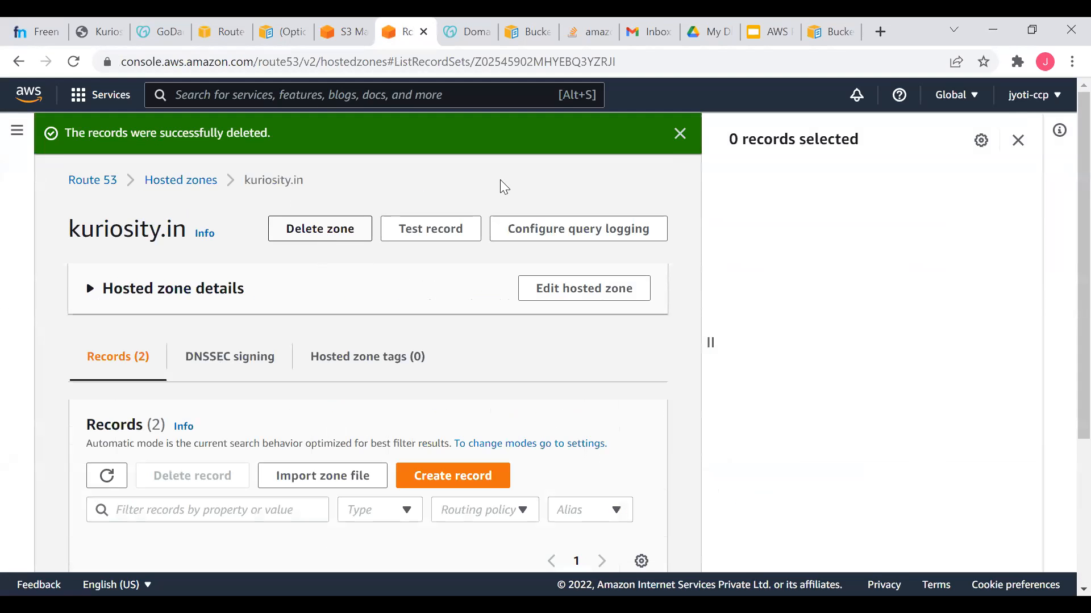
{"action": "left_click", "coordinate": [184, 179]}
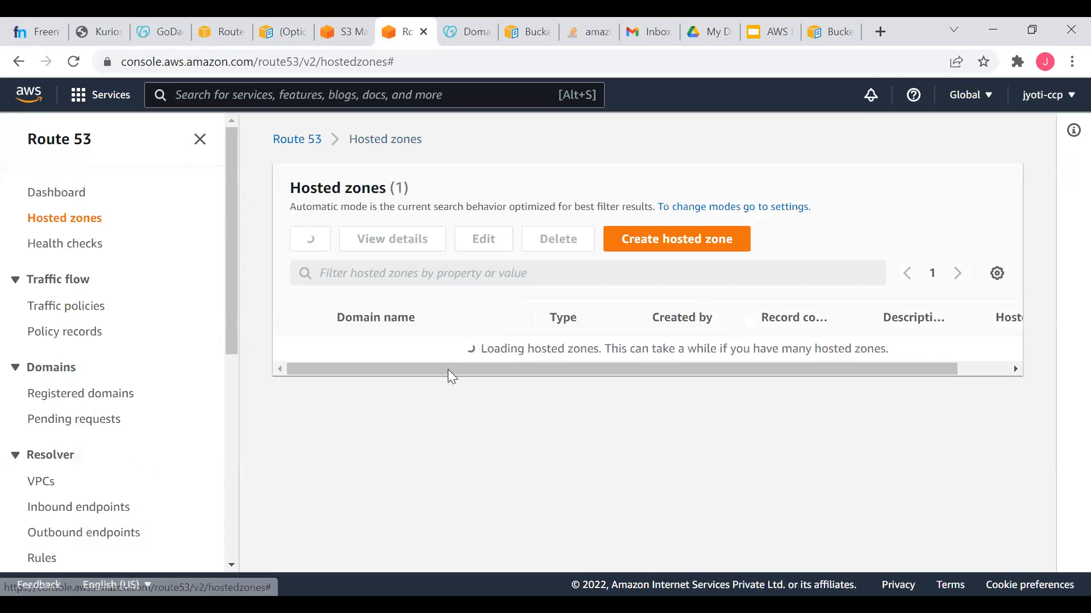
{"action": "left_click", "coordinate": [296, 349]}
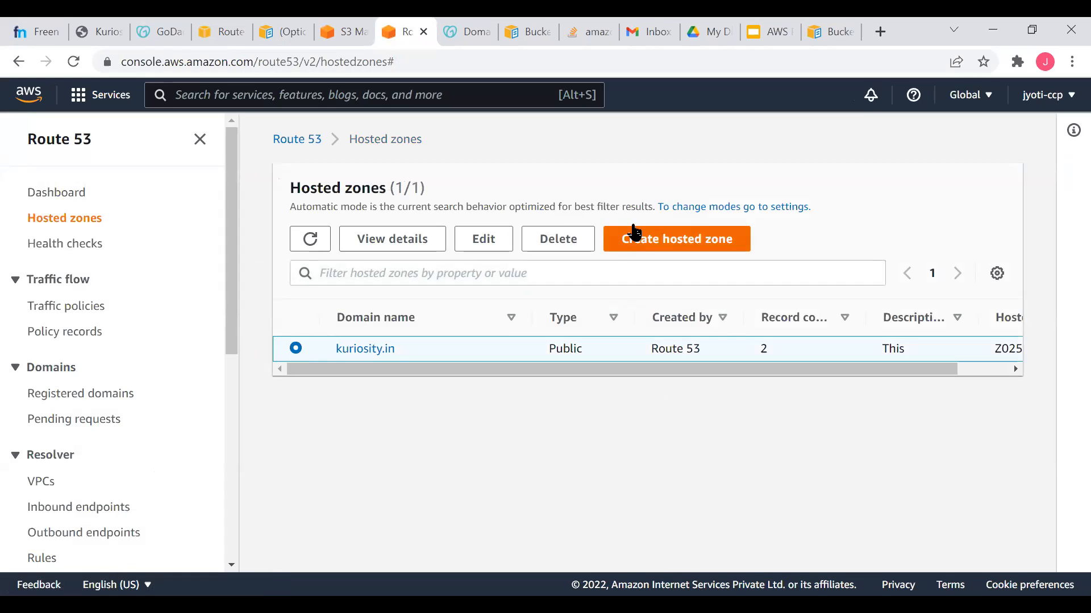
{"action": "left_click", "coordinate": [563, 238]}
{"action": "left_click", "coordinate": [503, 384]}
{"action": "type", "text": "delete"}
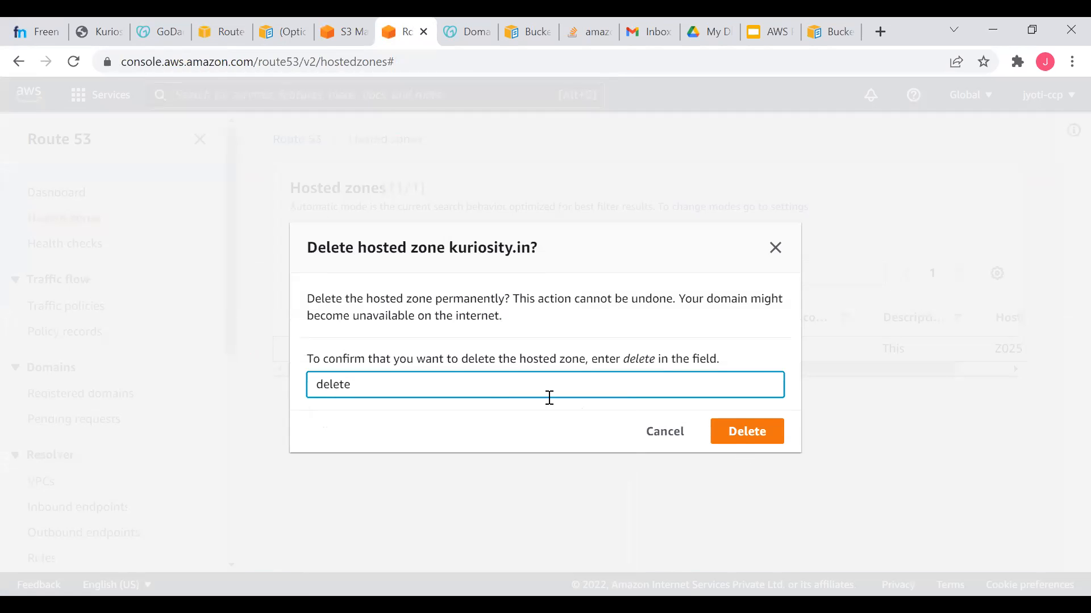
{"action": "left_click", "coordinate": [740, 434]}
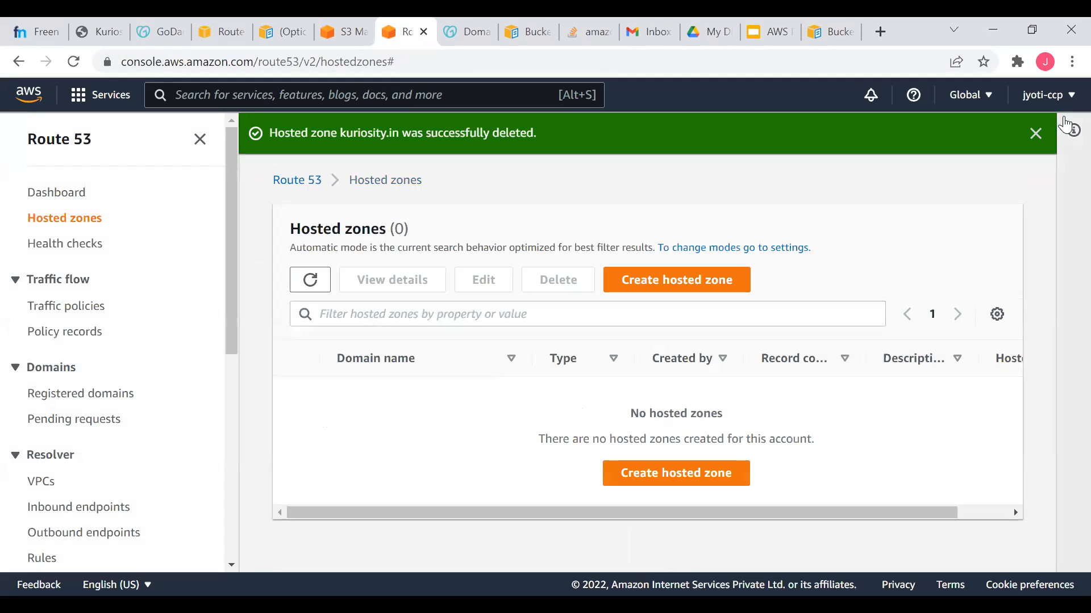
{"action": "left_click", "coordinate": [1036, 134]}
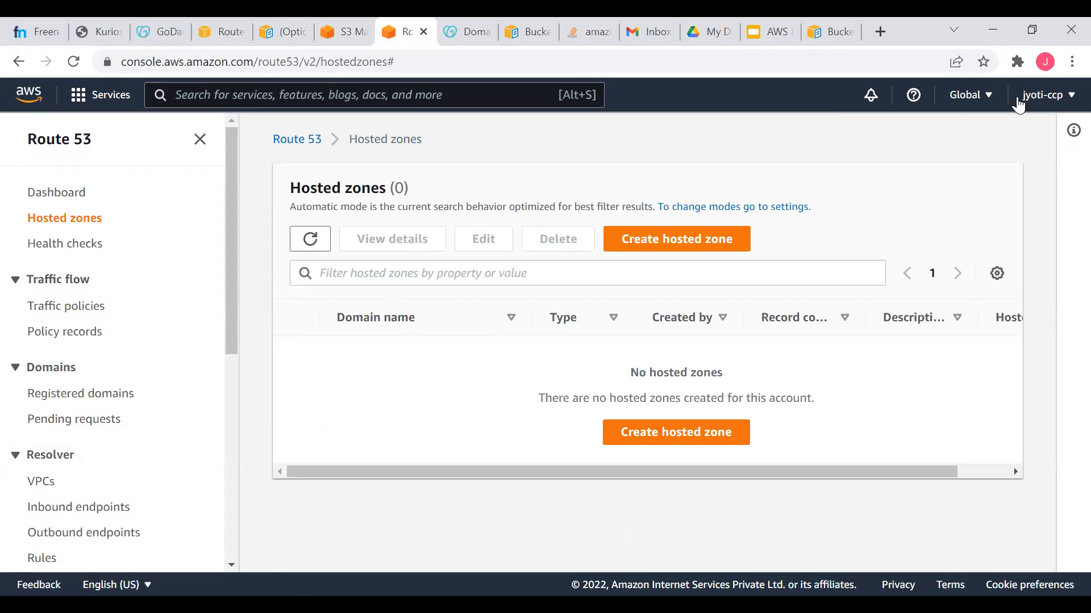
Switch to the S3 page, open the account's Billing Dashboard from there and review the cost summary.
{"action": "left_click", "coordinate": [353, 30]}
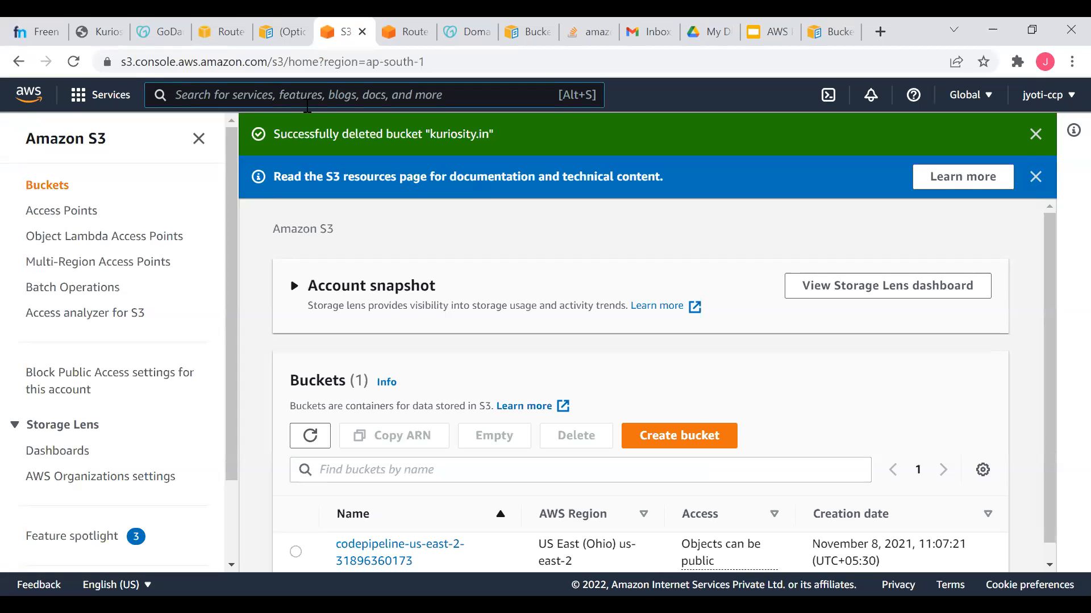
{"action": "left_click", "coordinate": [1048, 96]}
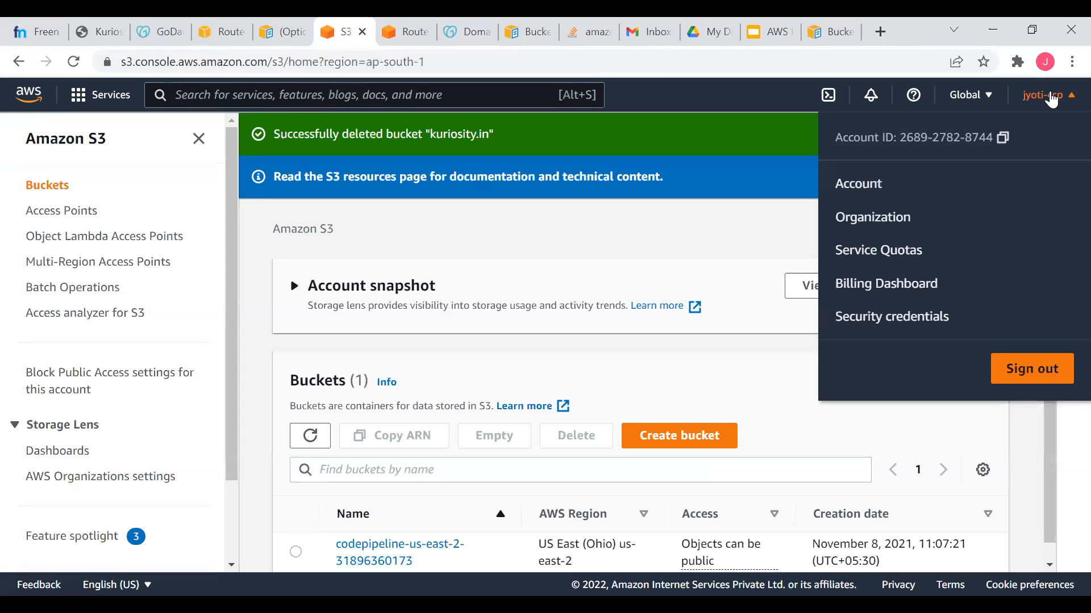
{"action": "left_click", "coordinate": [858, 287]}
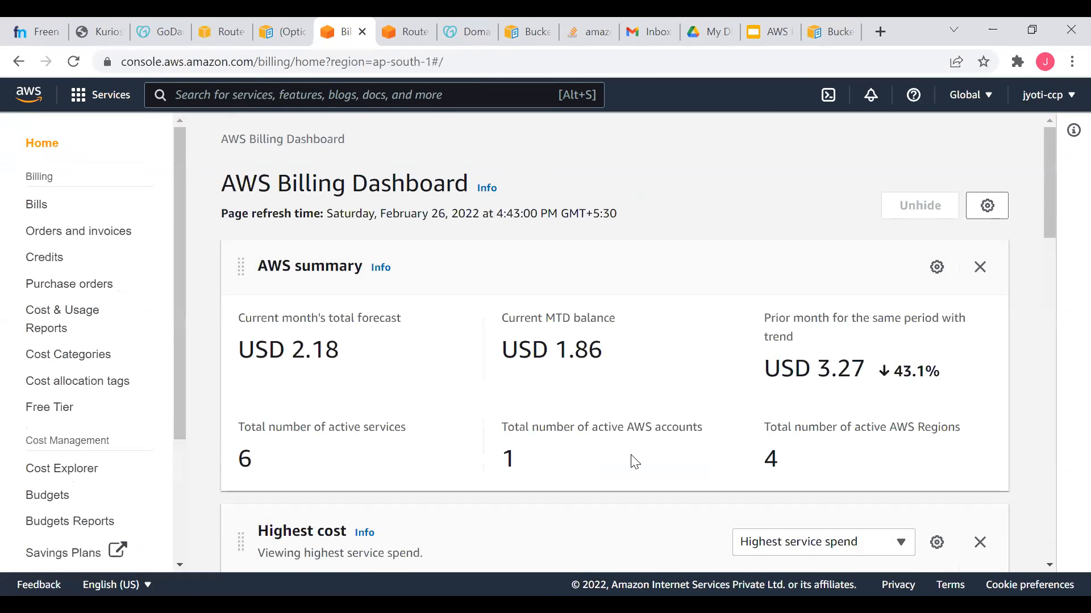
{"action": "scroll", "coordinate": [509, 305], "scroll_direction": "down", "scroll_amount": 3}
{"action": "scroll", "coordinate": [510, 305], "scroll_direction": "down", "scroll_amount": 3}
{"action": "scroll", "coordinate": [478, 294], "scroll_direction": "up", "scroll_amount": 6}
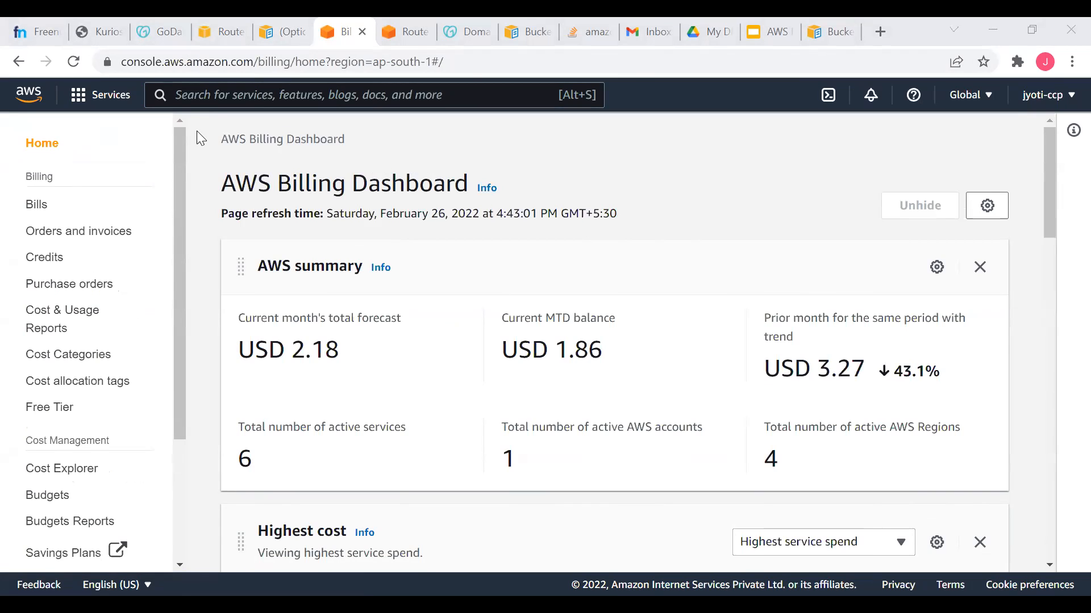
Switch to the AWS Primer - Part 22 presentation in Google Slides and return to the beginning of the slide list.
{"action": "left_click", "coordinate": [758, 31]}
{"action": "key", "text": "Up"}
{"action": "scroll", "coordinate": [139, 324], "scroll_direction": "up", "scroll_amount": 10}
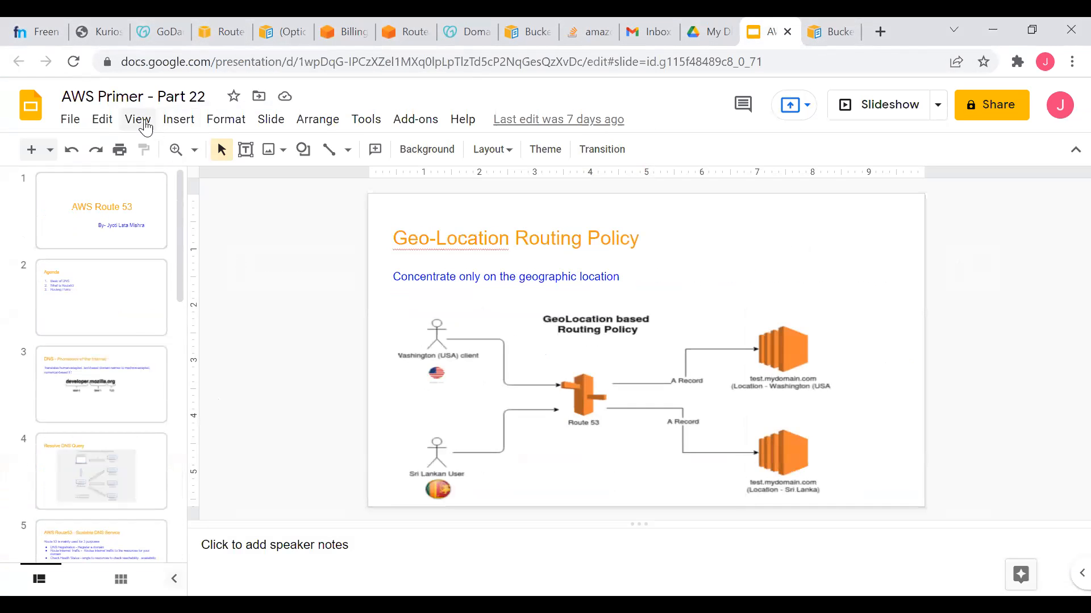